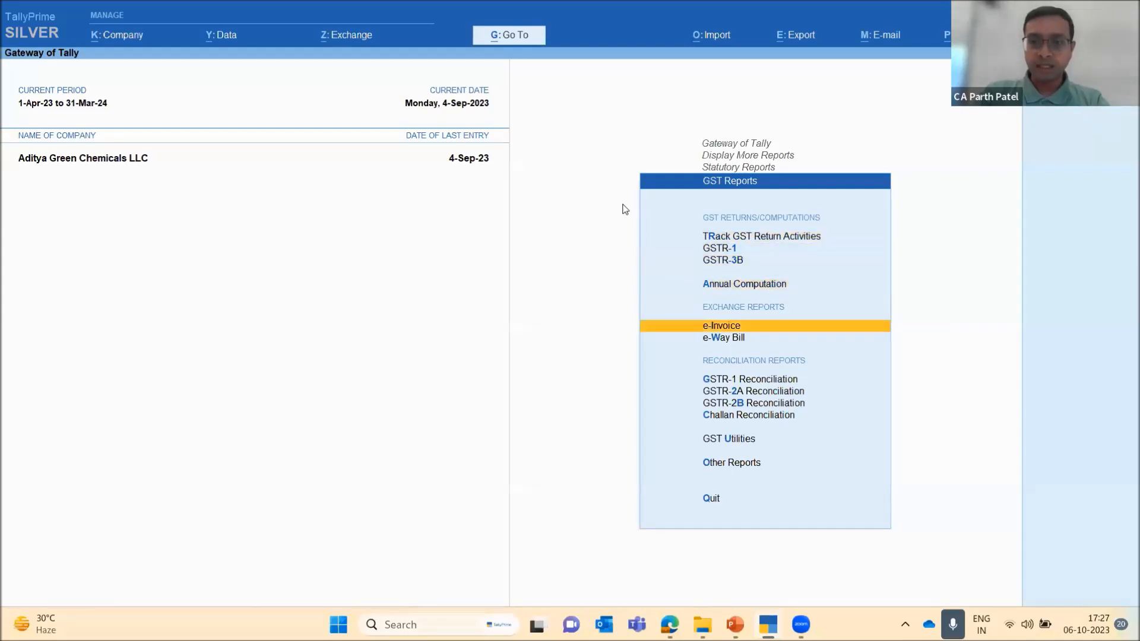
Open the GSTR-1 Reconciliation report from the GST reports
key("Down")
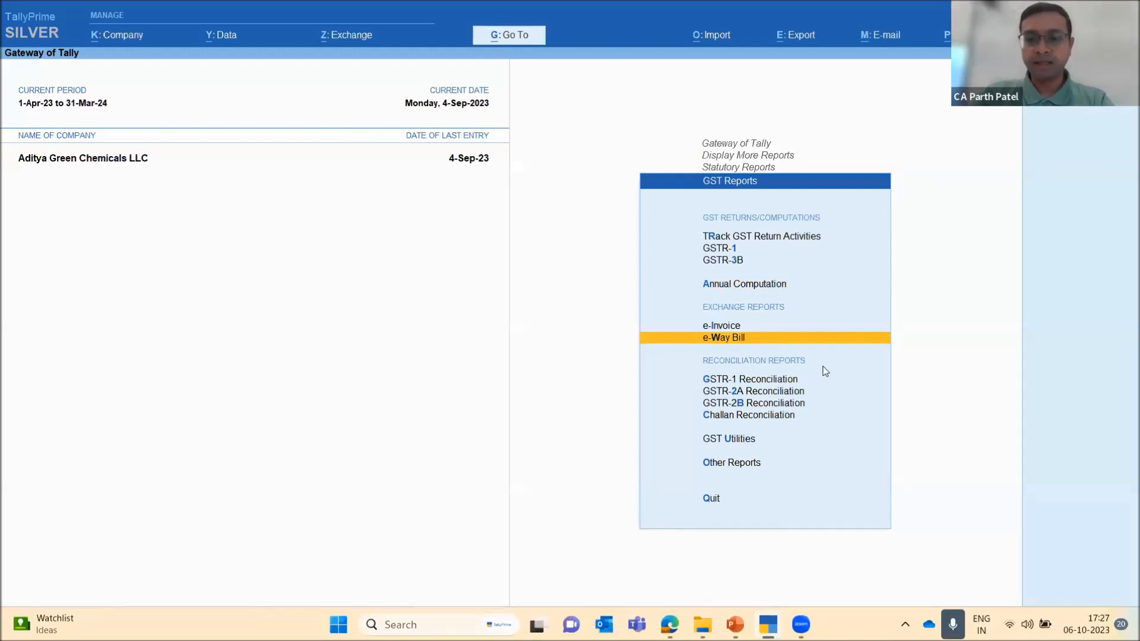
key("Down")
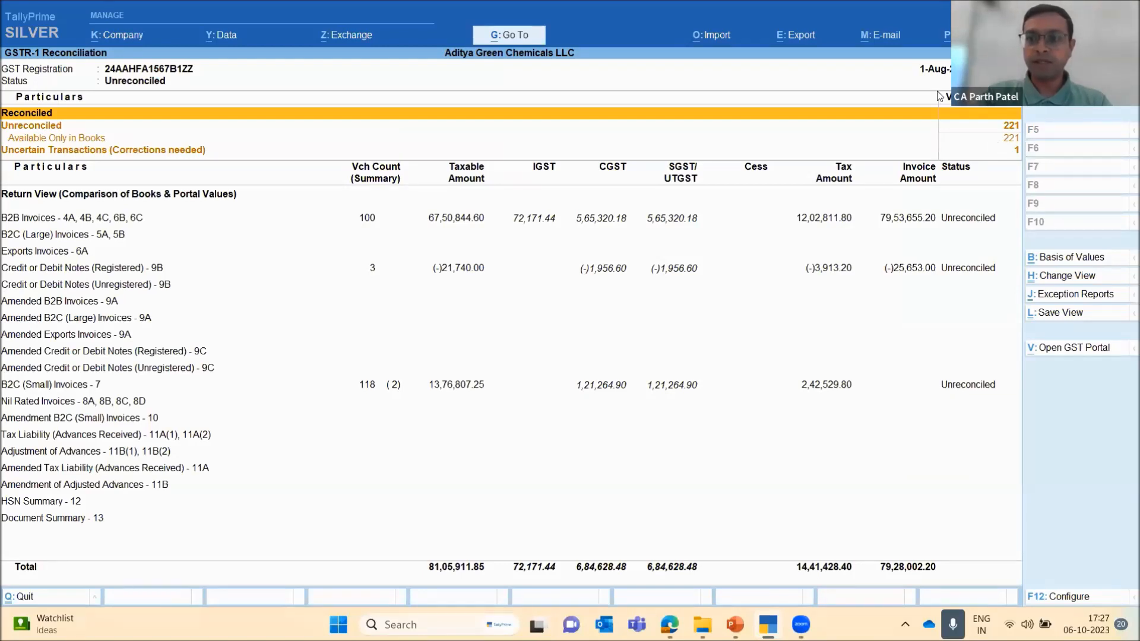
left_click(641, 238)
key("Up")
key("Up")
key("Down")
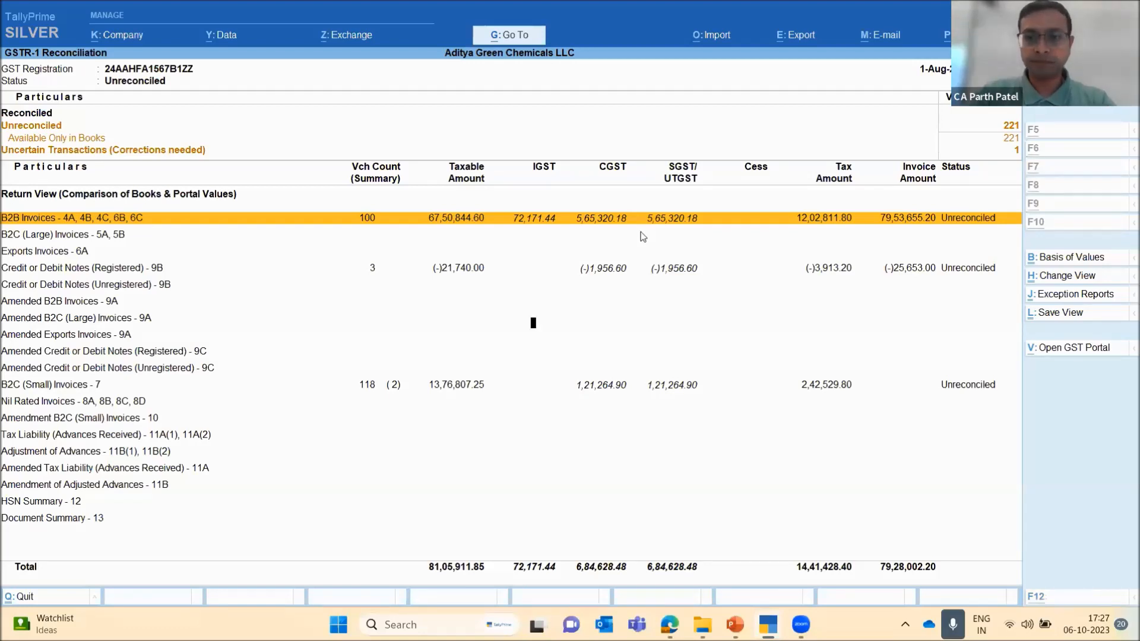
Set the reconciliation report's period from 1-4-2023 to 31-8-2023
key("F2")
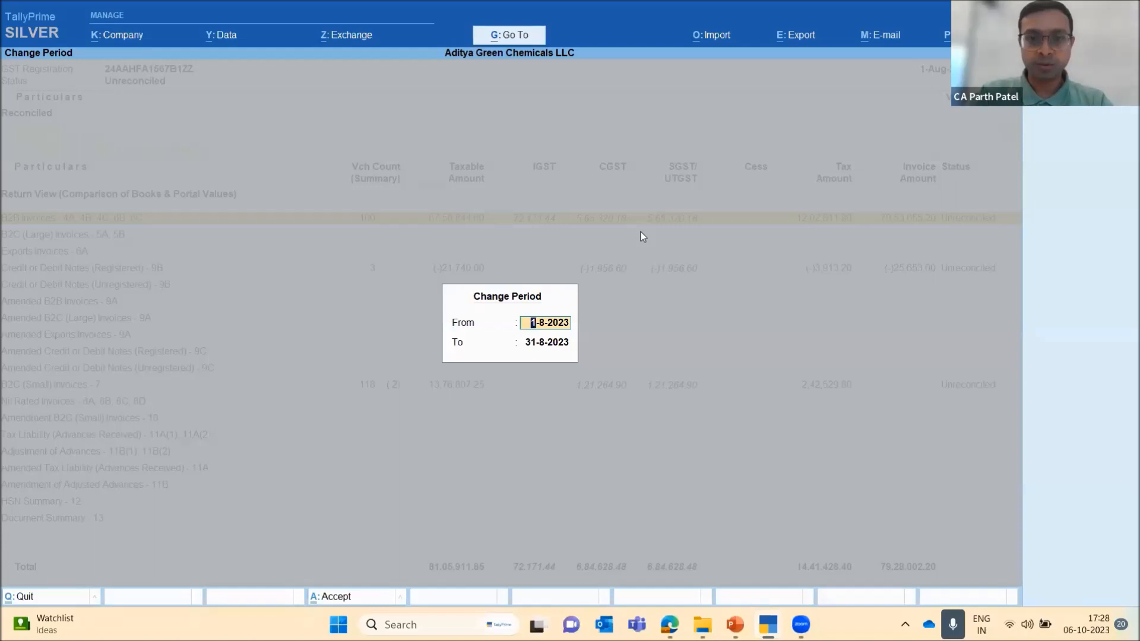
key("BackSpace")
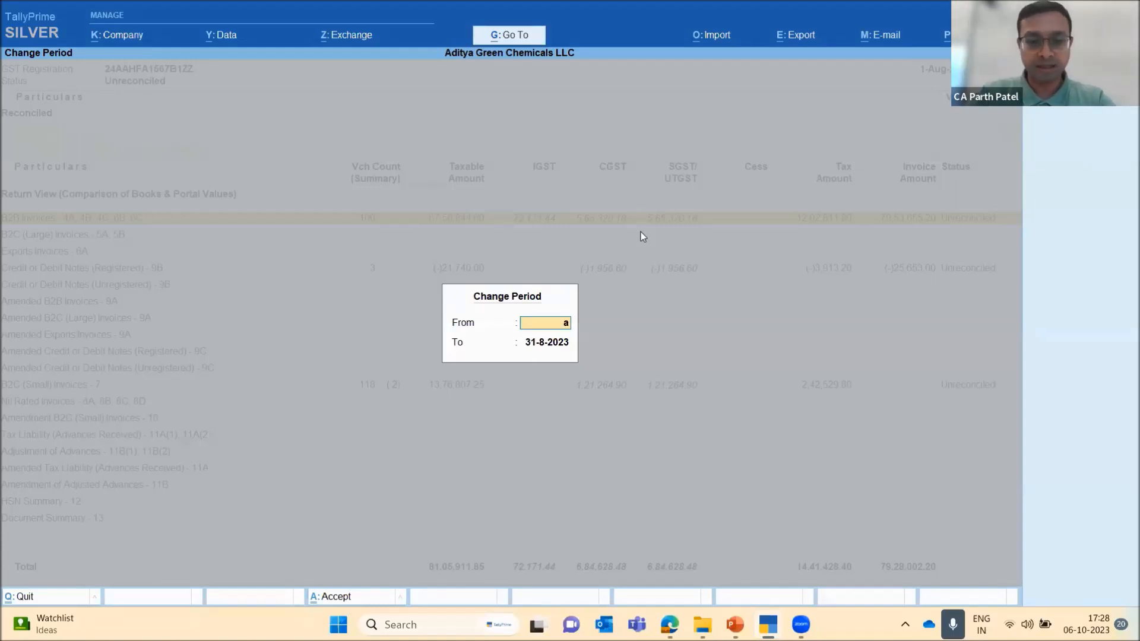
type("a23")
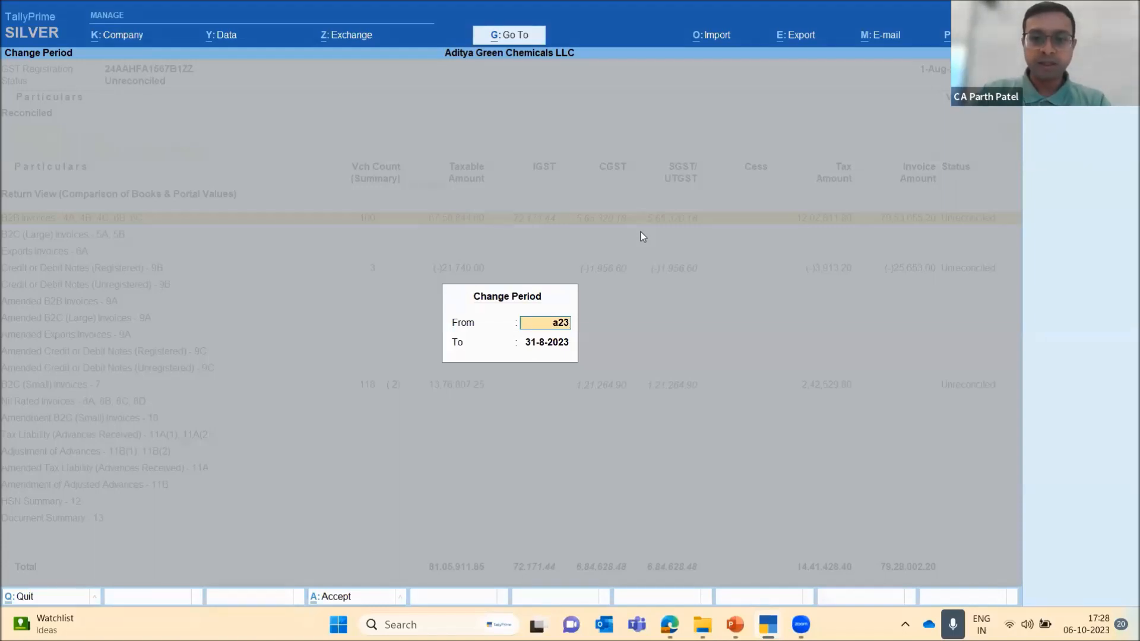
key("Return")
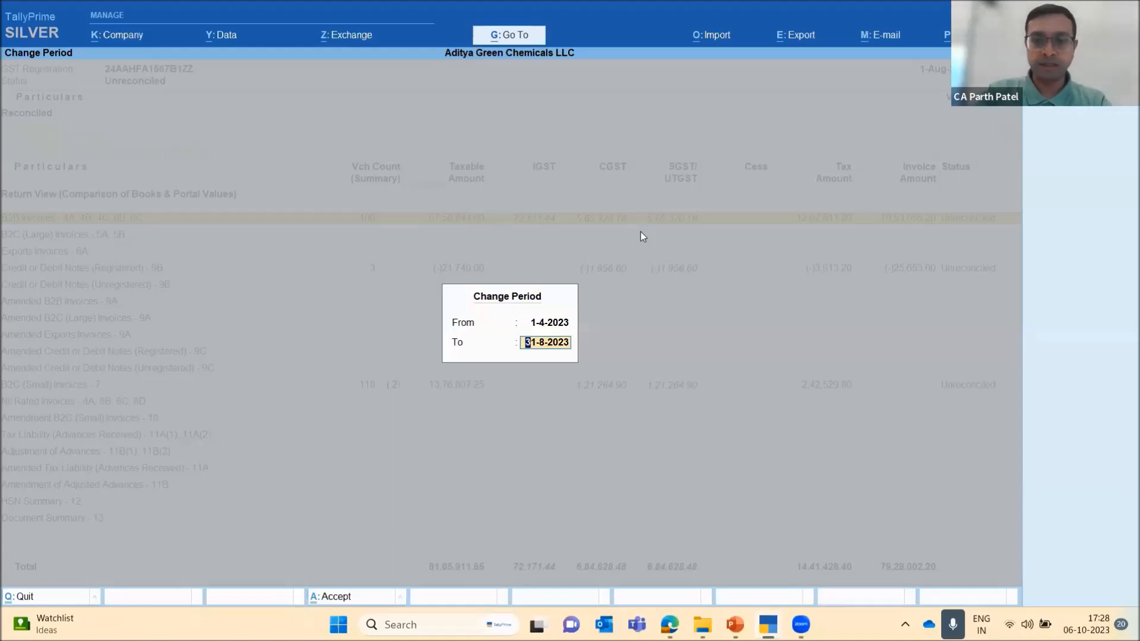
key("Return")
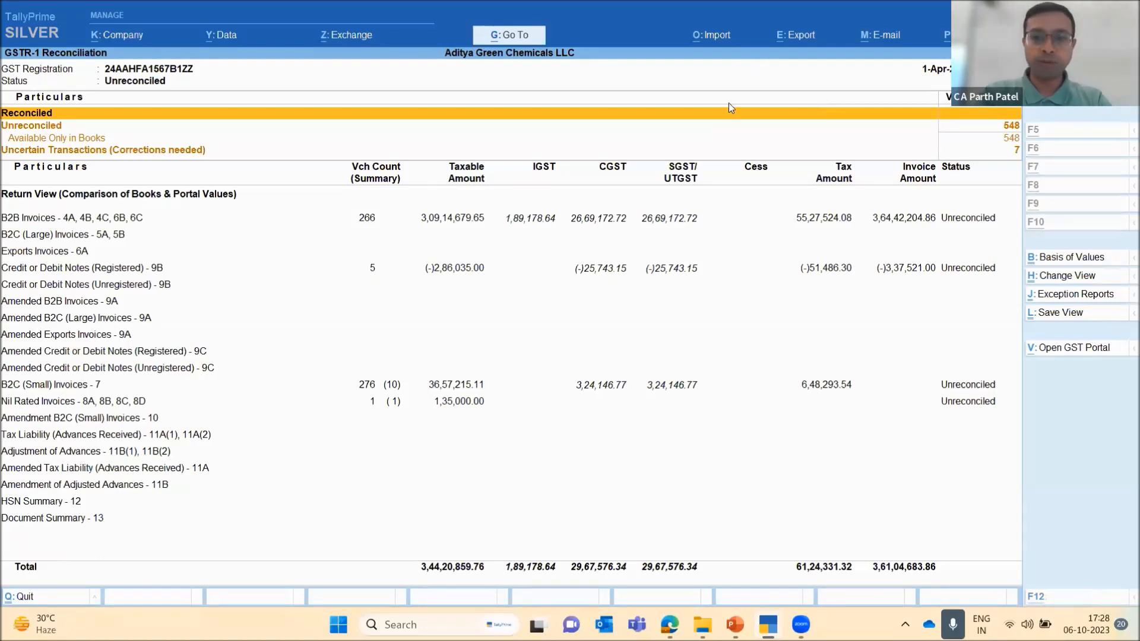
Start an import of GST returns with GSTR-1 as the return type
key("alt+o")
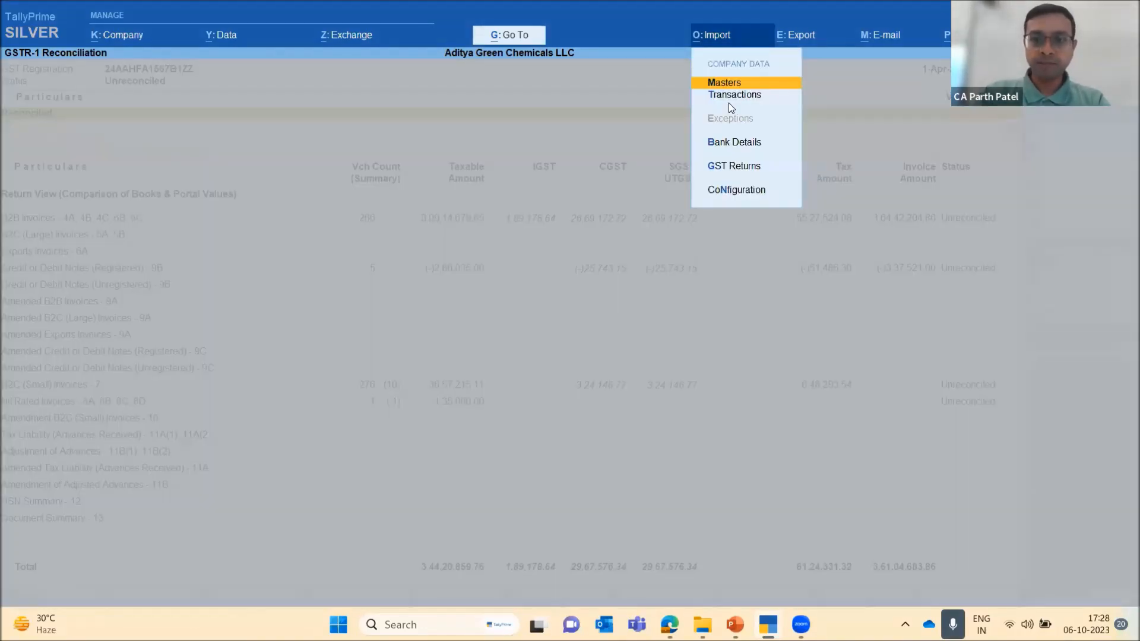
key("Down")
key("Down")
key("Down")
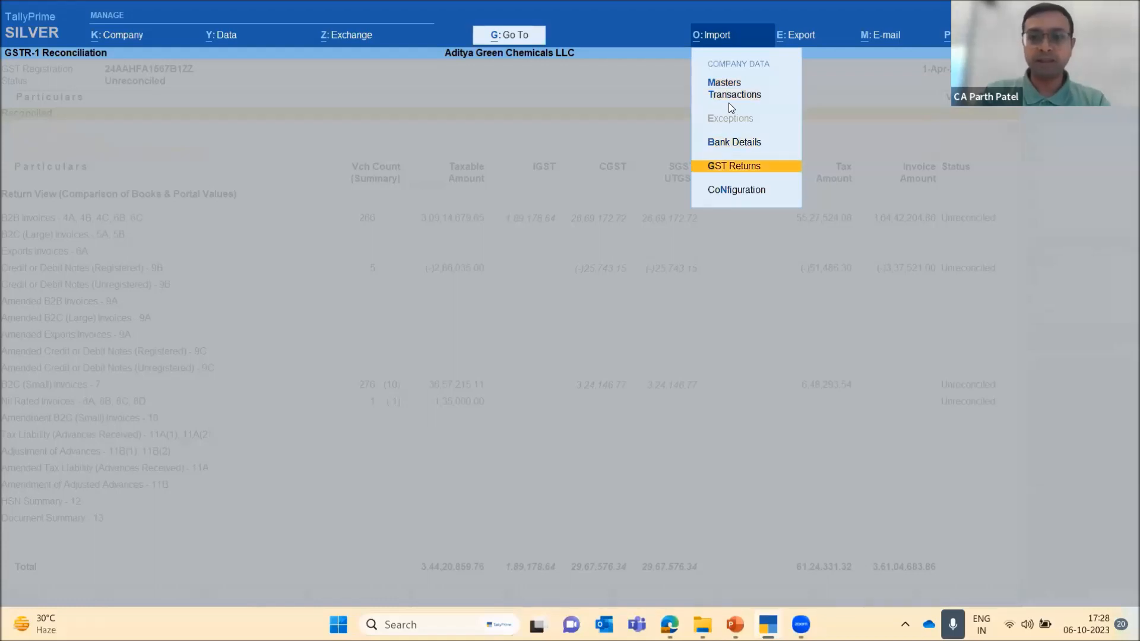
key("Return")
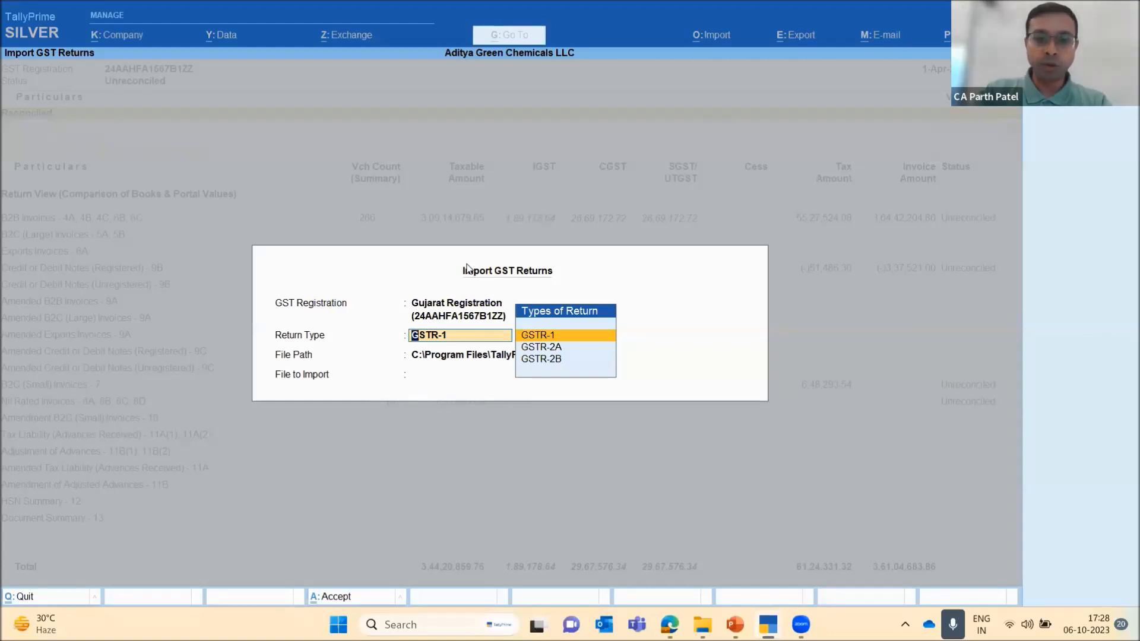
key("Return")
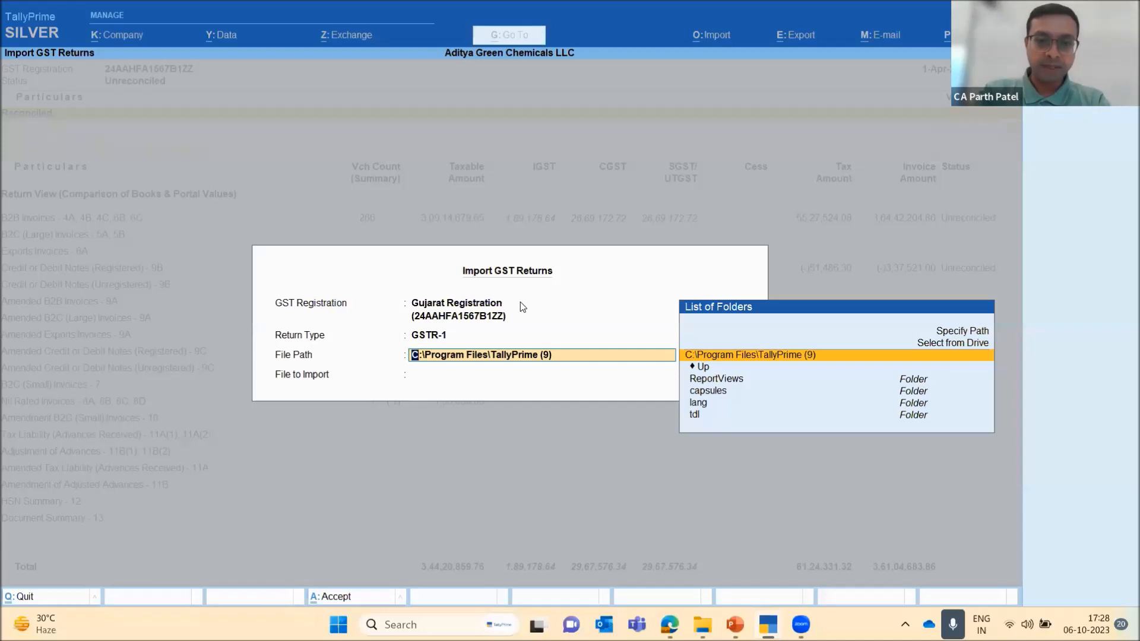
Copy the path of the GSTR 1 json folder in File Explorer and use it as the import's file path in TallyPrime
mouse_move(702, 625)
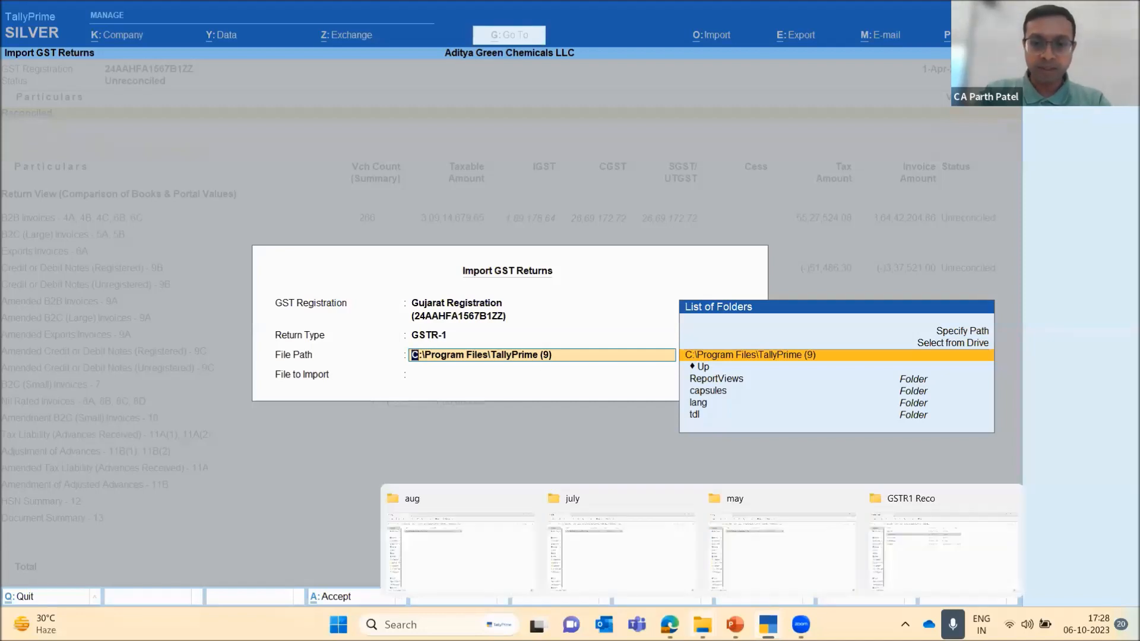
left_click(906, 565)
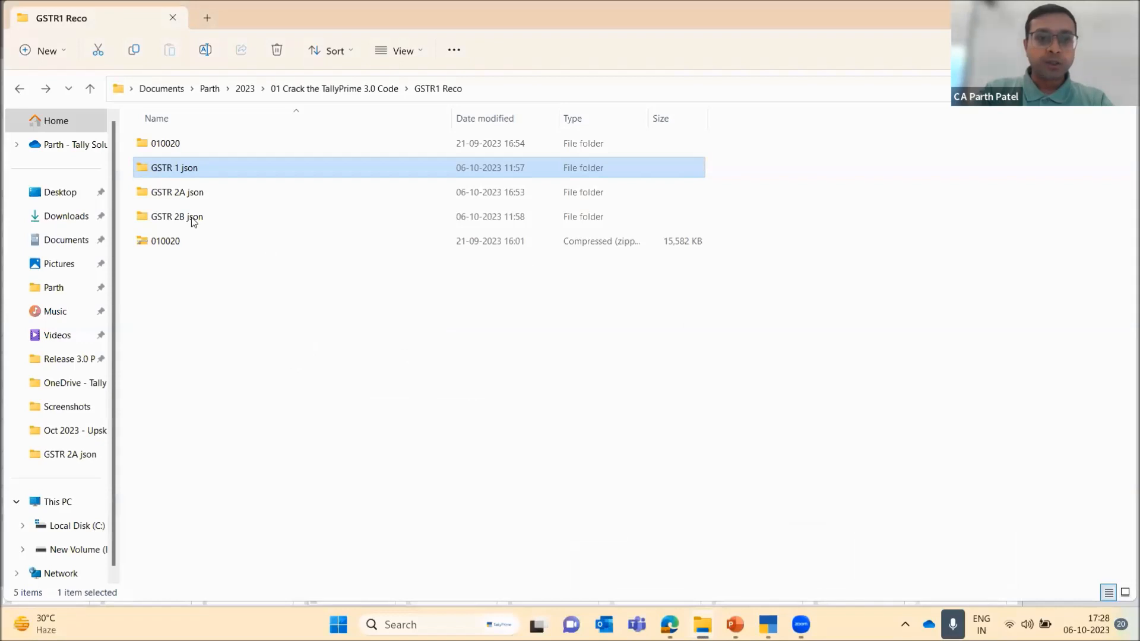
double_click(208, 176)
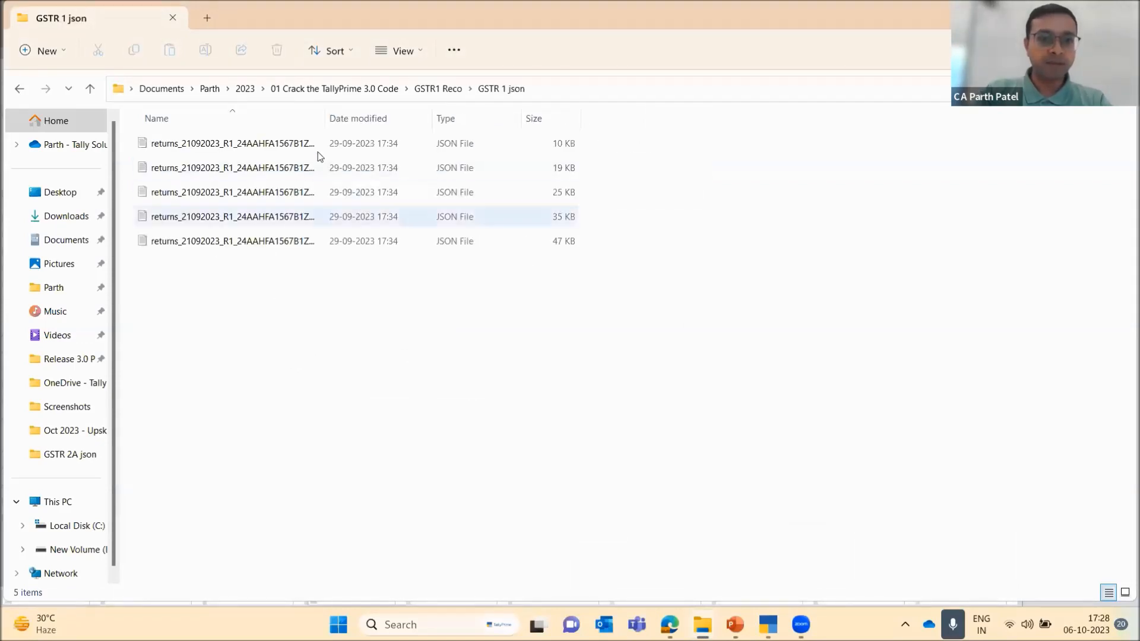
left_click(559, 92)
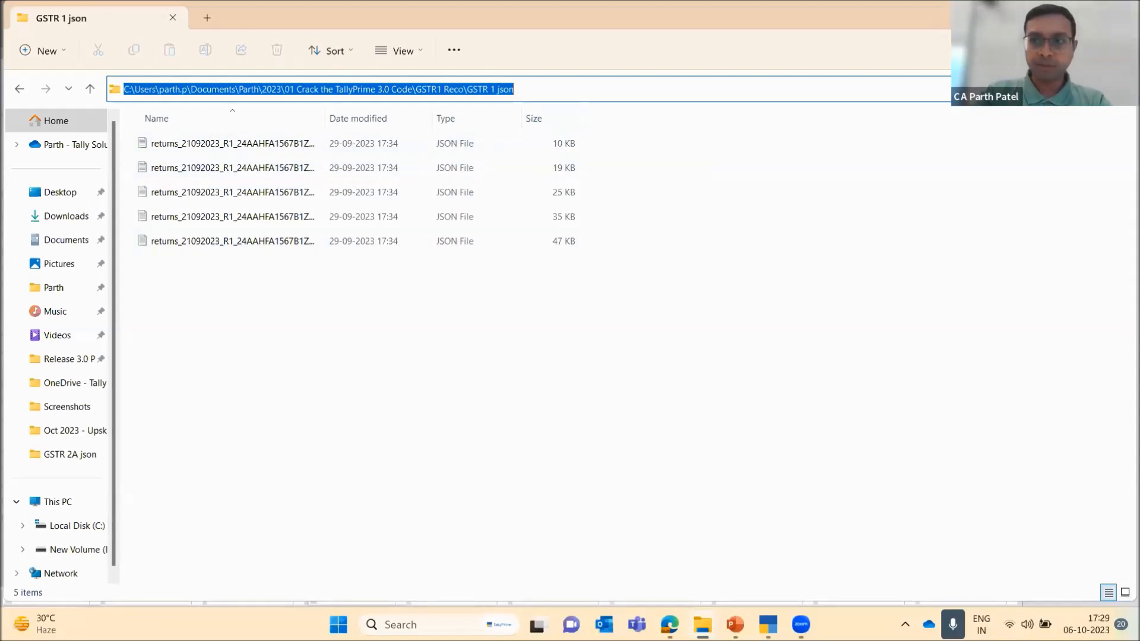
left_click(1054, 14)
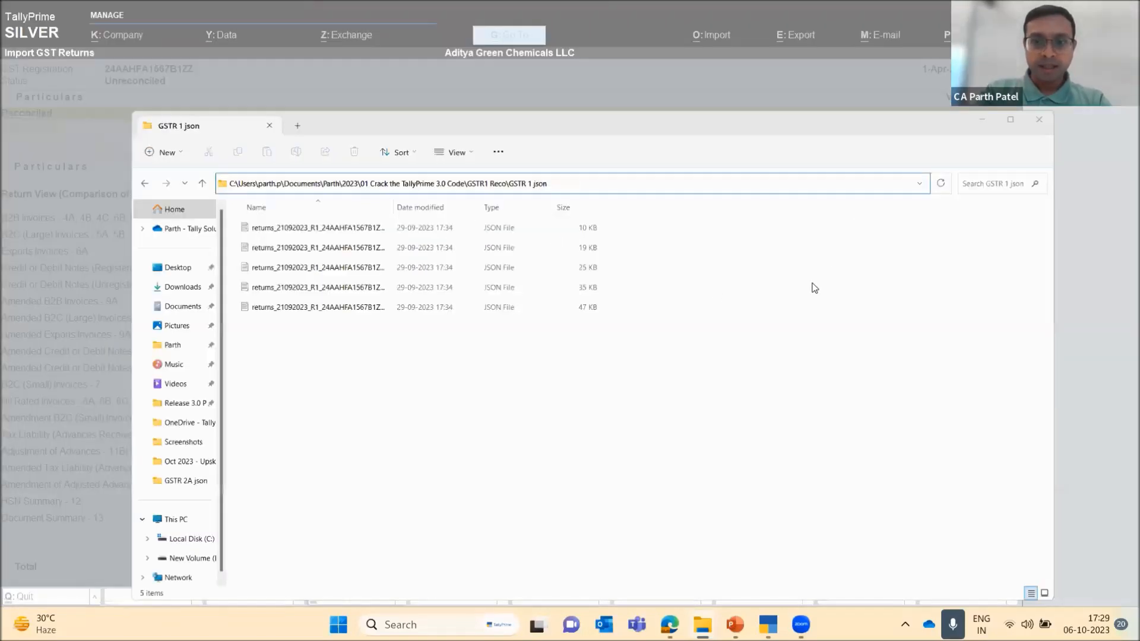
type("C:\\Users\\parth.p\\Documents\\Parth\\2023\\01 Crack the TallyPrime 3.0 Code\\GSTR1 Reco\\GSTR 1.json")
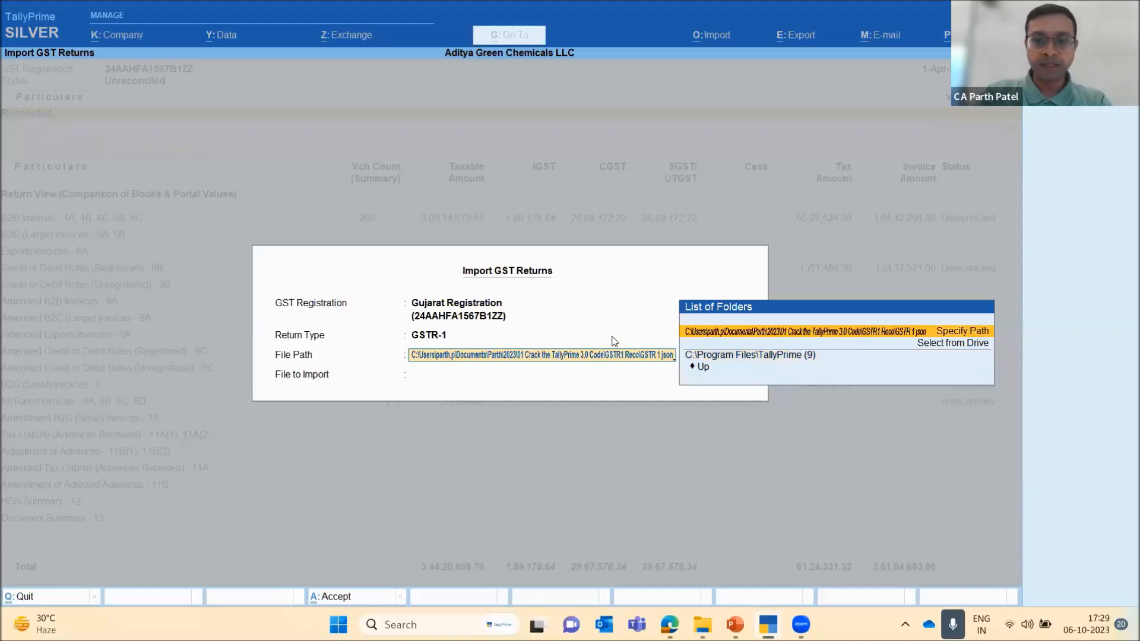
key("Return")
key("Return")
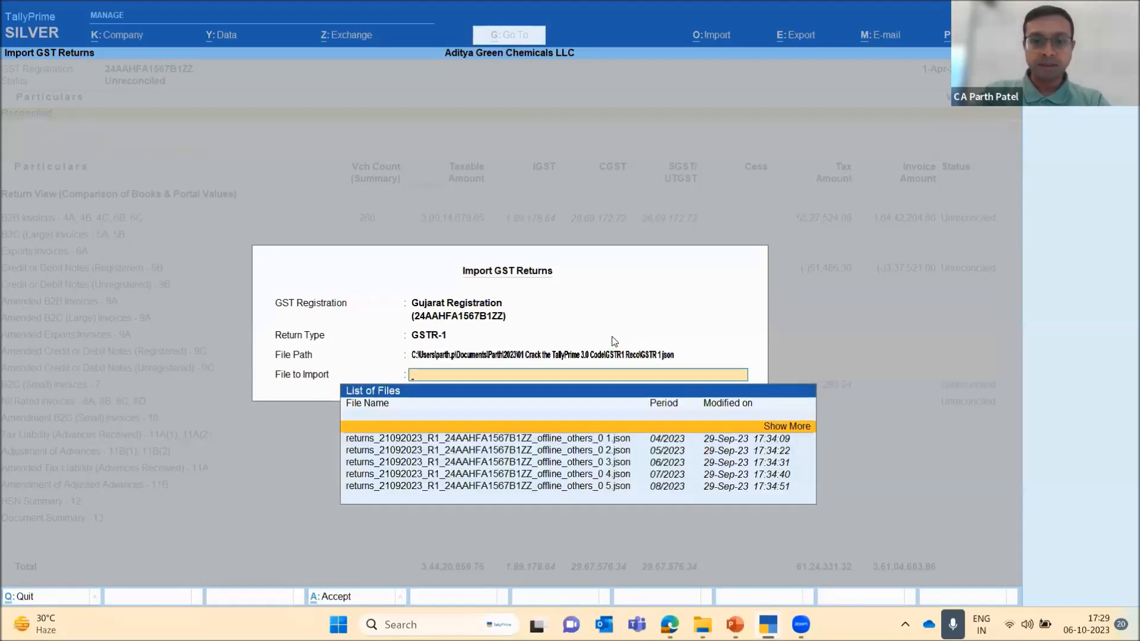
Choose the GSTR-1 JSON file for period 04/2023, import it and close the import summary
key("Down")
key("Up")
key("Return")
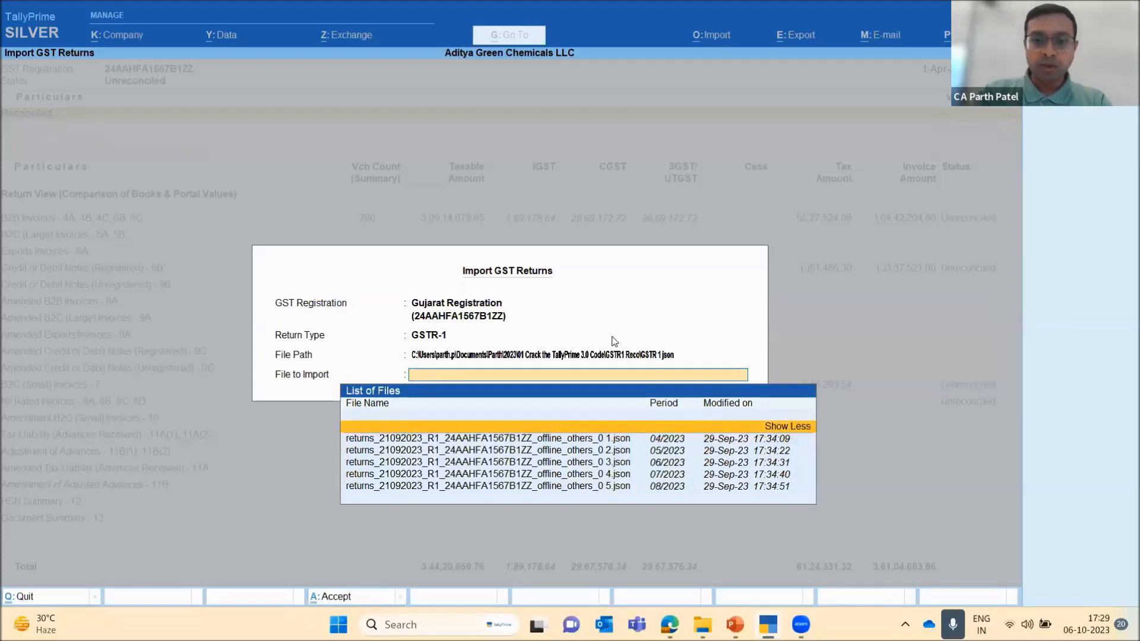
key("Down")
key("Down")
key("Down")
key("Down")
key("Down")
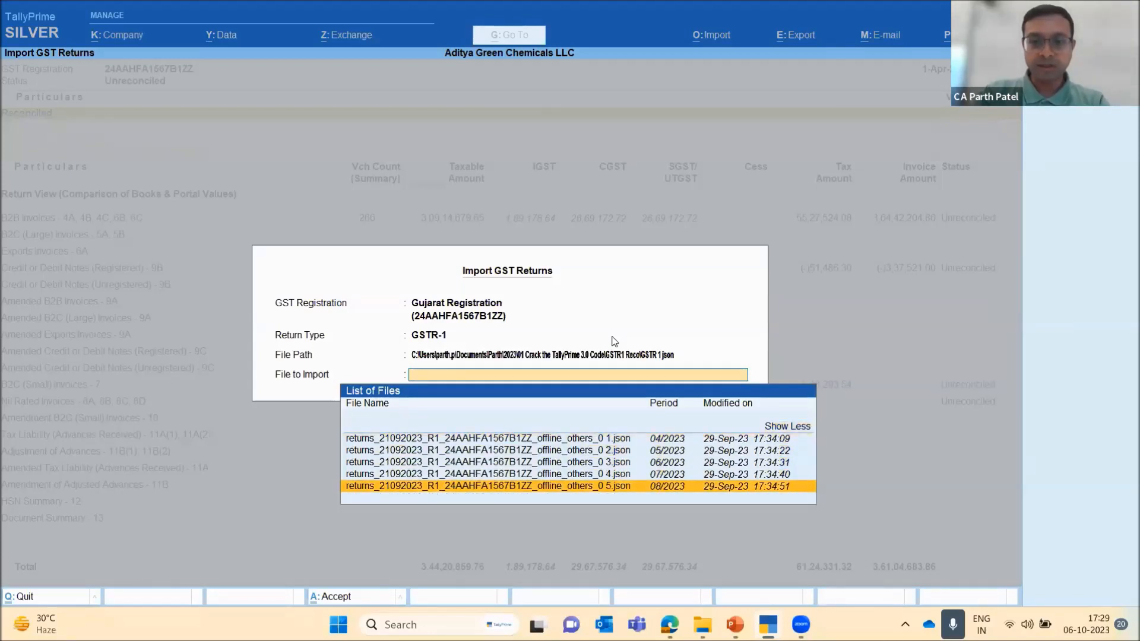
key("Up")
key("Up")
key("Up")
key("Up")
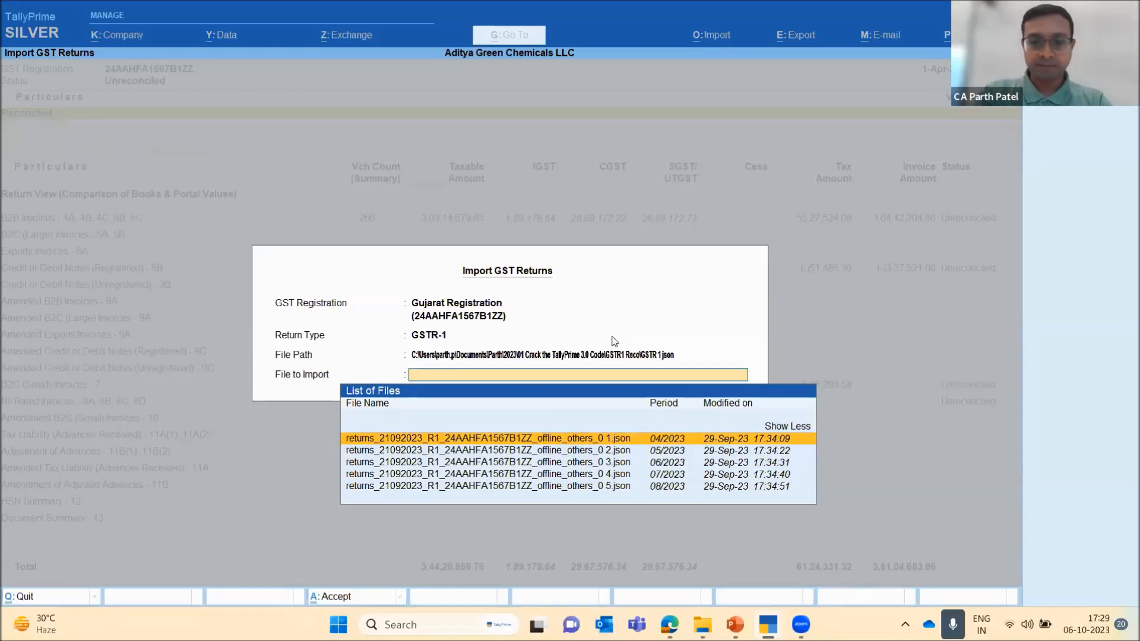
key("Return")
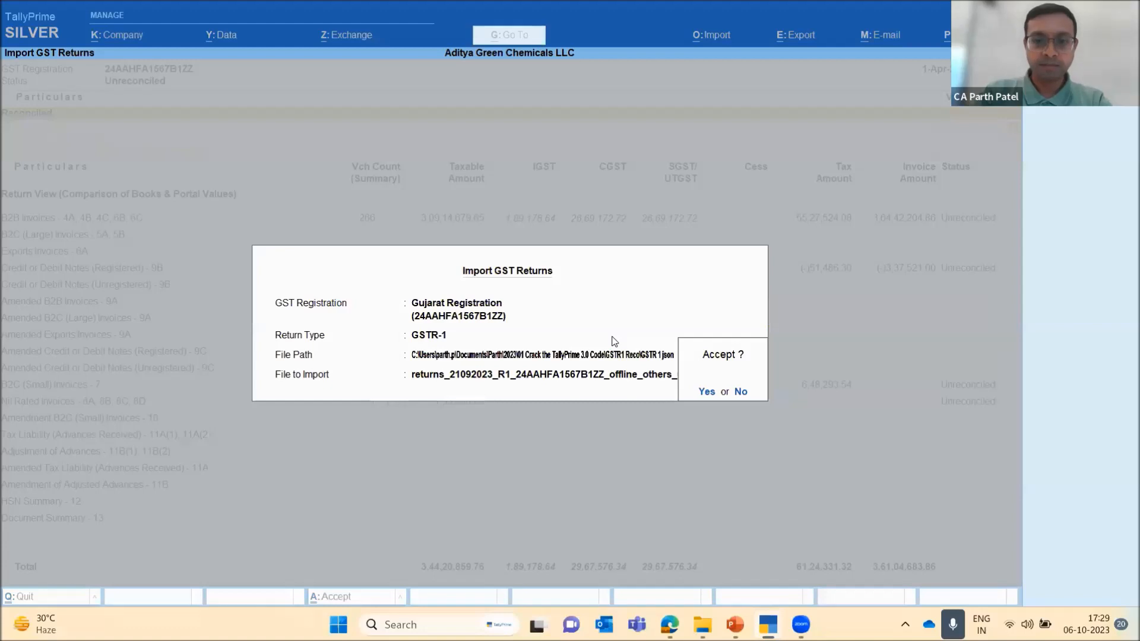
key("Return")
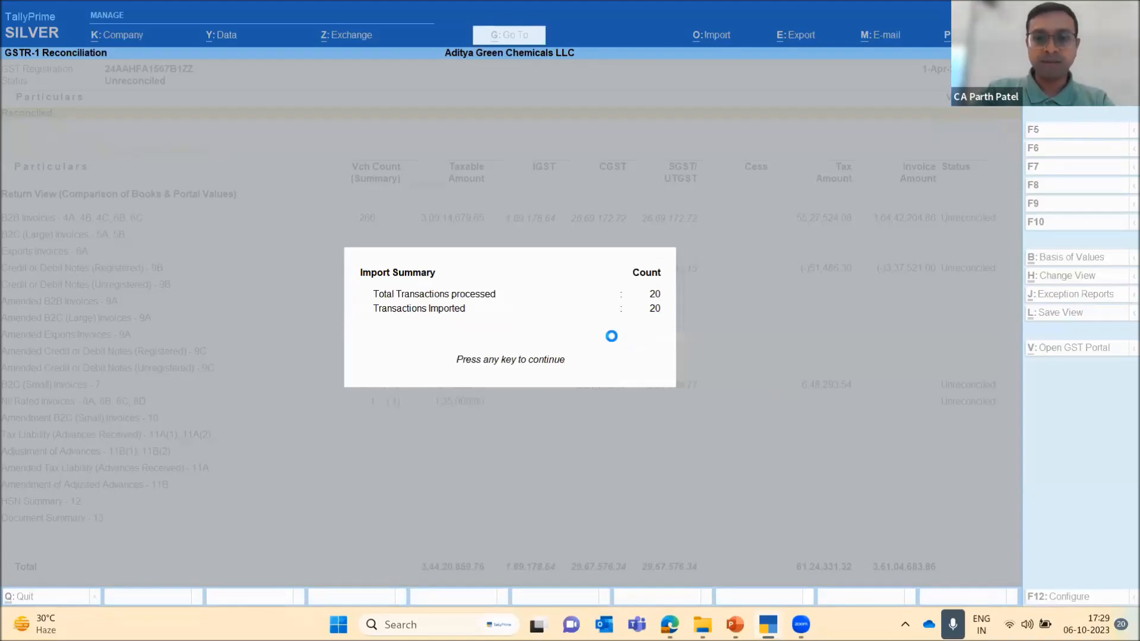
key("Return")
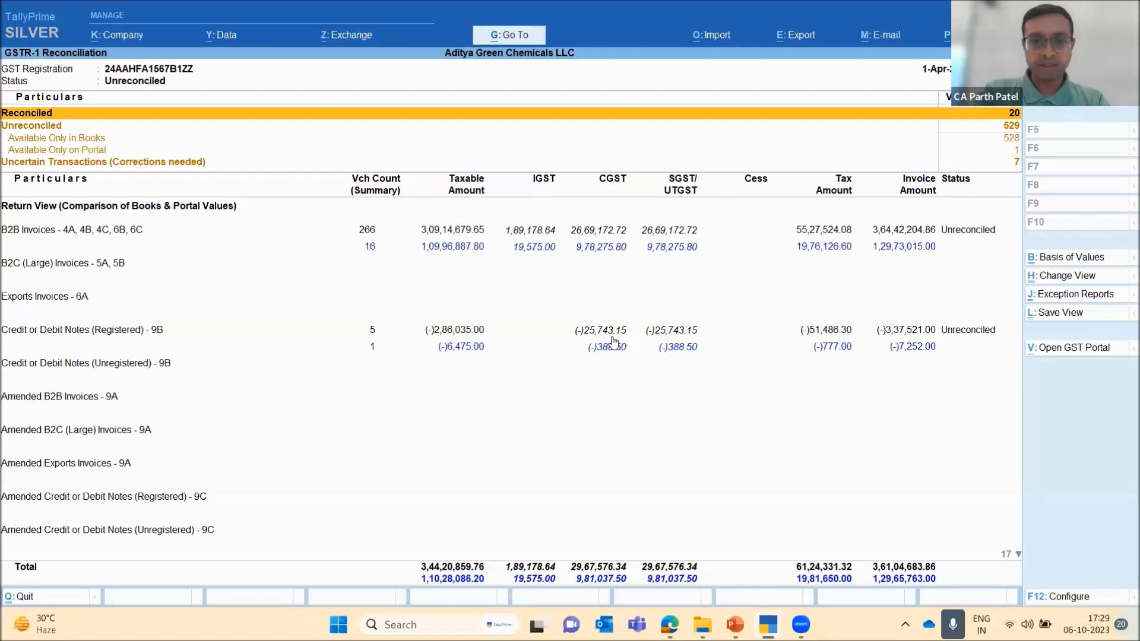
Review the unreconciled, books-only, portal-only and uncertain categories and the B2B invoices comparison of books and portal values
key("Down")
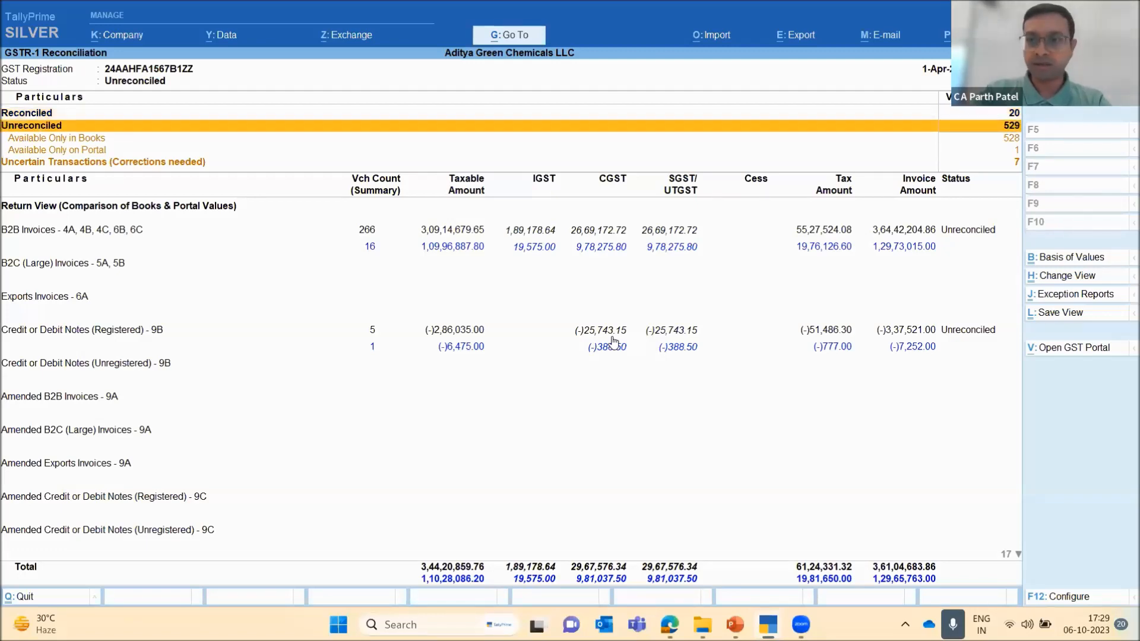
key("Down")
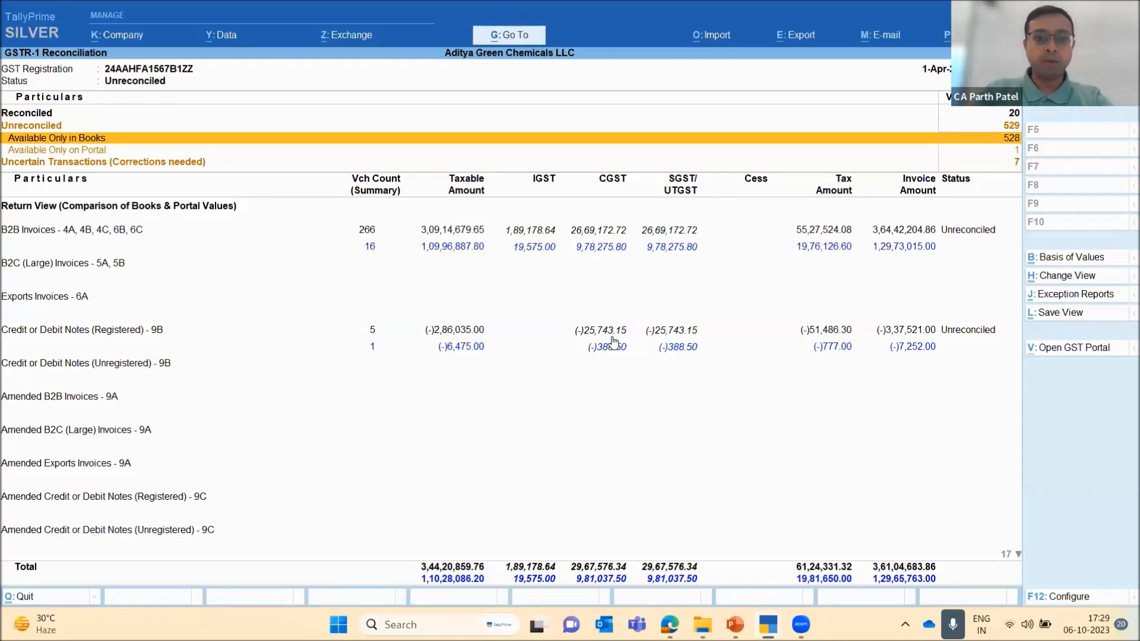
key("Down")
key("Down")
key("Down")
key("Up")
key("Down")
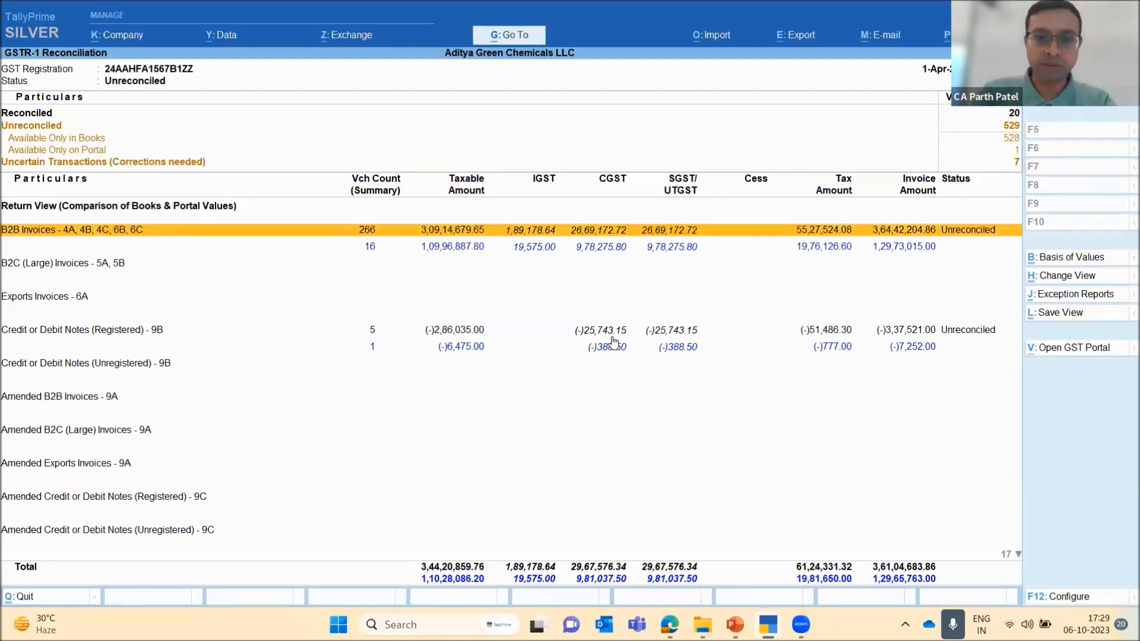
key("Down")
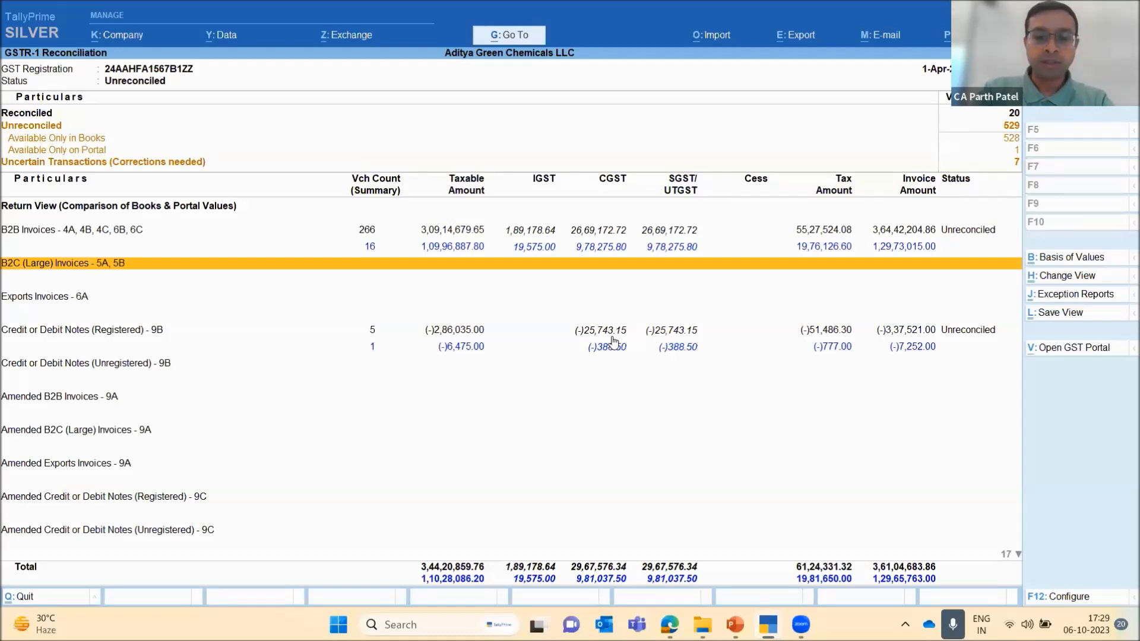
key("Up")
key("Up")
key("Down")
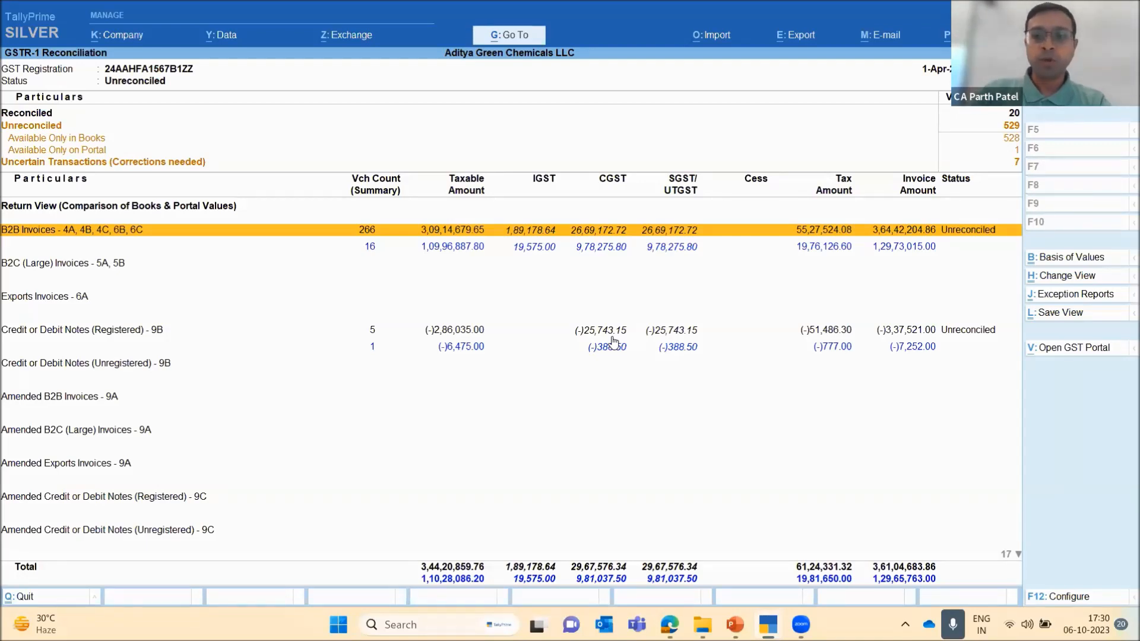
Start another GST returns import for GSTR-1, with the GSTR 1 json folder as the file path
key("alt")
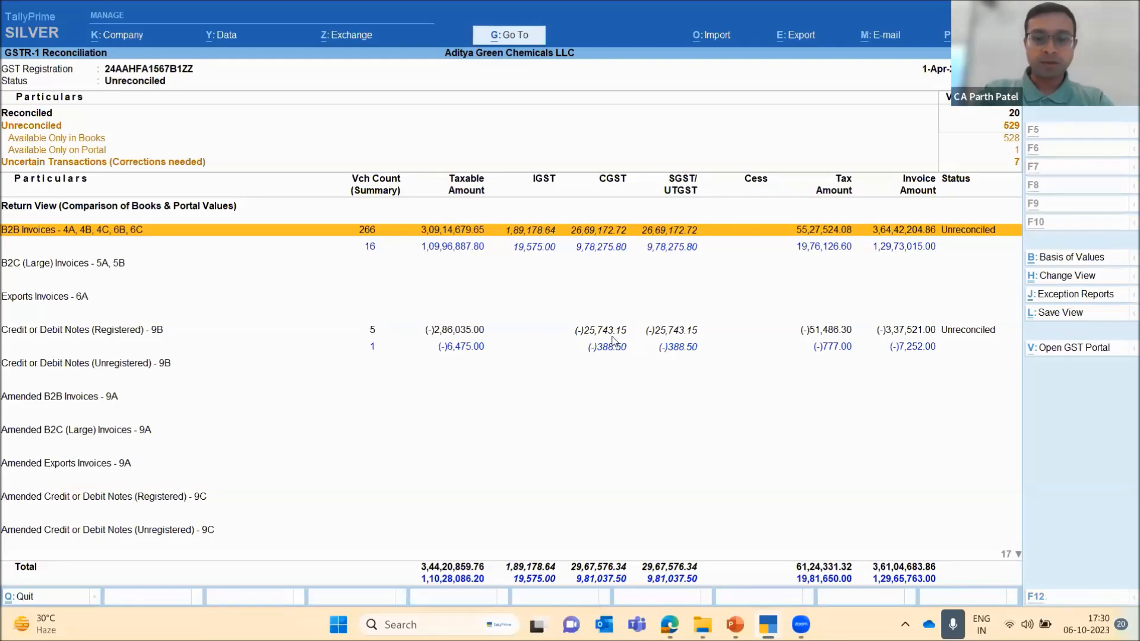
key("alt+o")
key("Down")
key("Down")
key("Down")
key("Return")
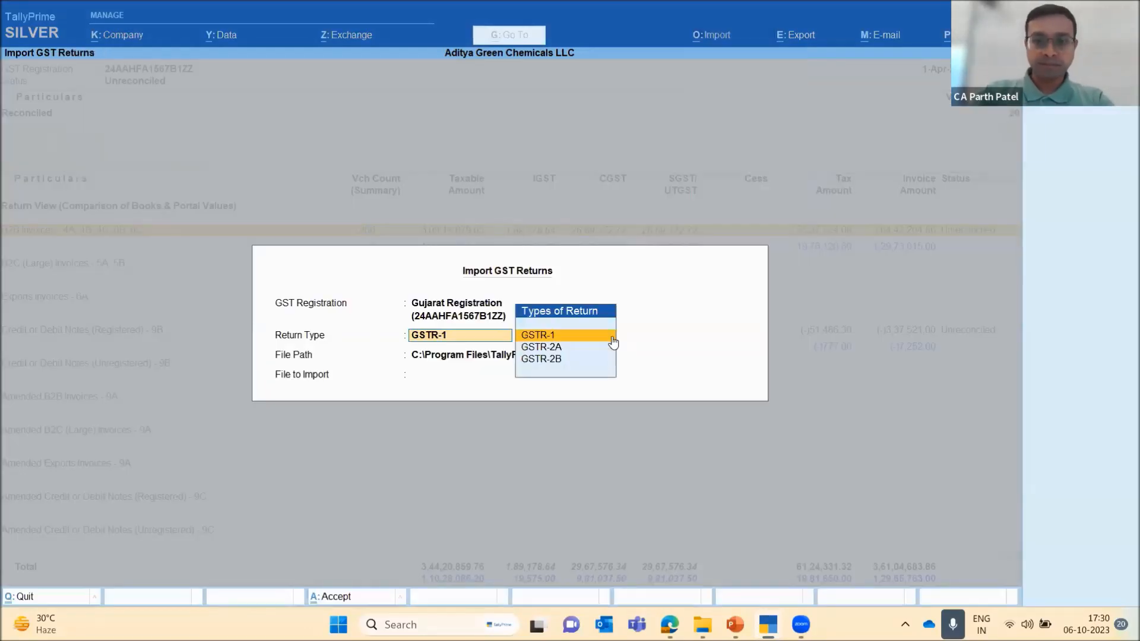
key("Return")
type("C:\\Users\\parth.p\\Documents\\Parth\\2023\\01 Crack the TallyPrime 3.0 Code\\GSTR1 Reco\\GSTR 1 json")
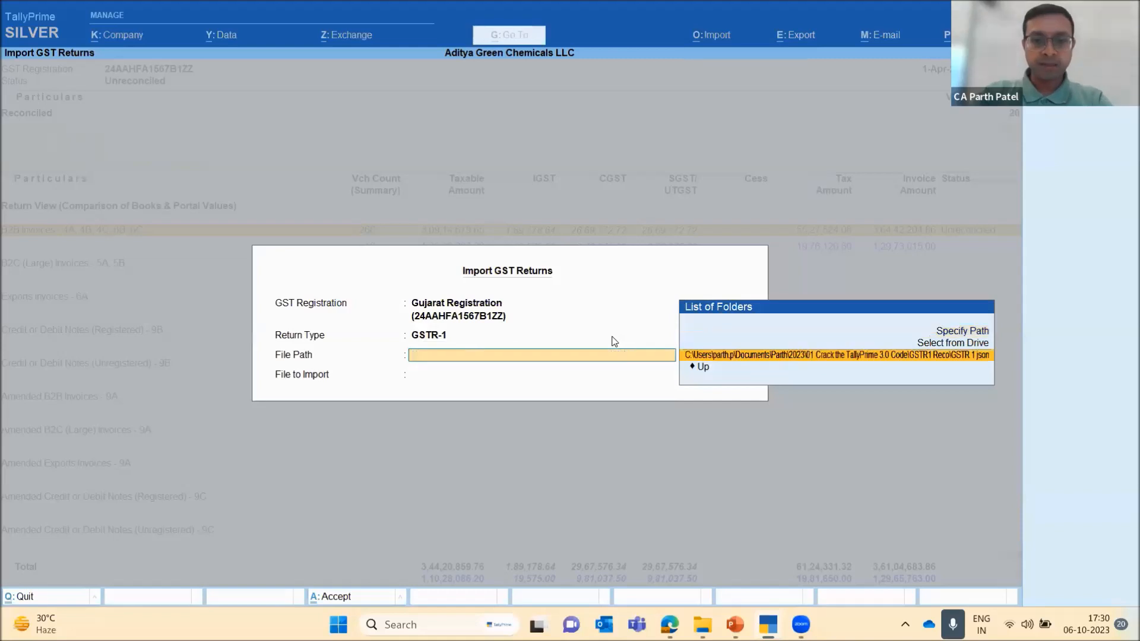
key("Return")
Choose the GSTR-1 JSON file for period 05/2023 and import it
key("Down")
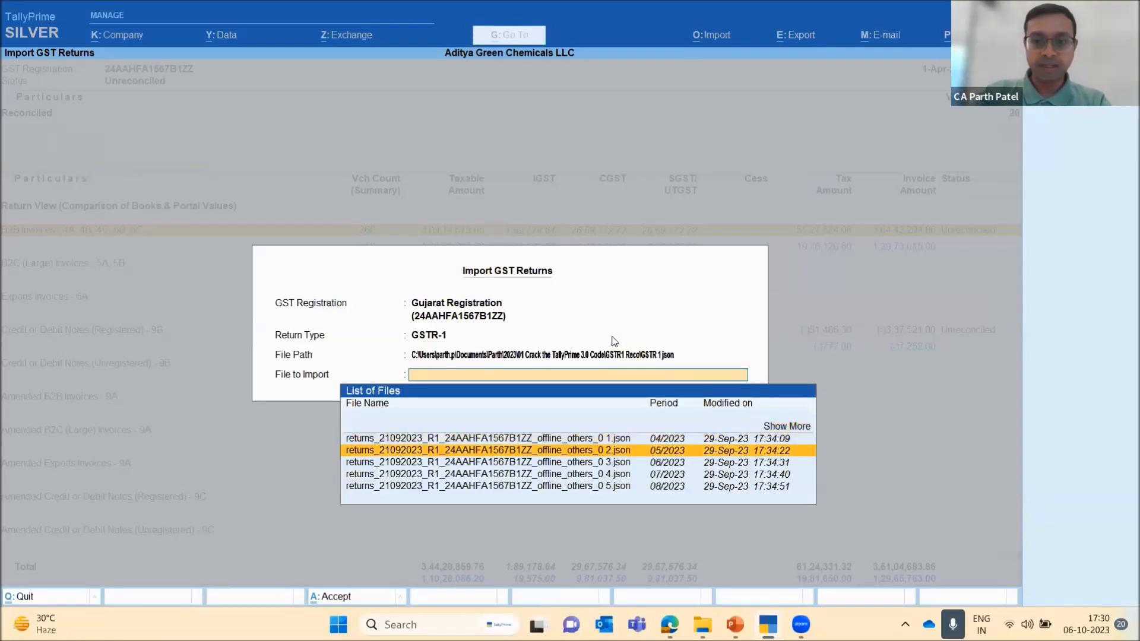
key("Return")
key("Return")
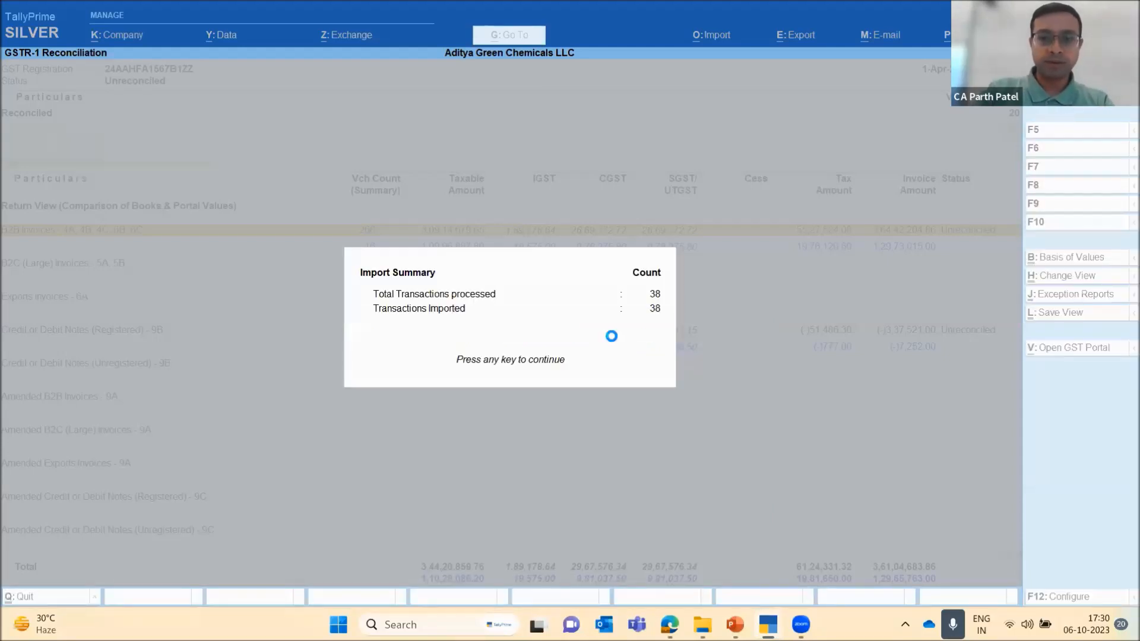
Close the import summary and start another GST returns import for GSTR-1 with the GSTR 1 json folder as the file path
key("Return")
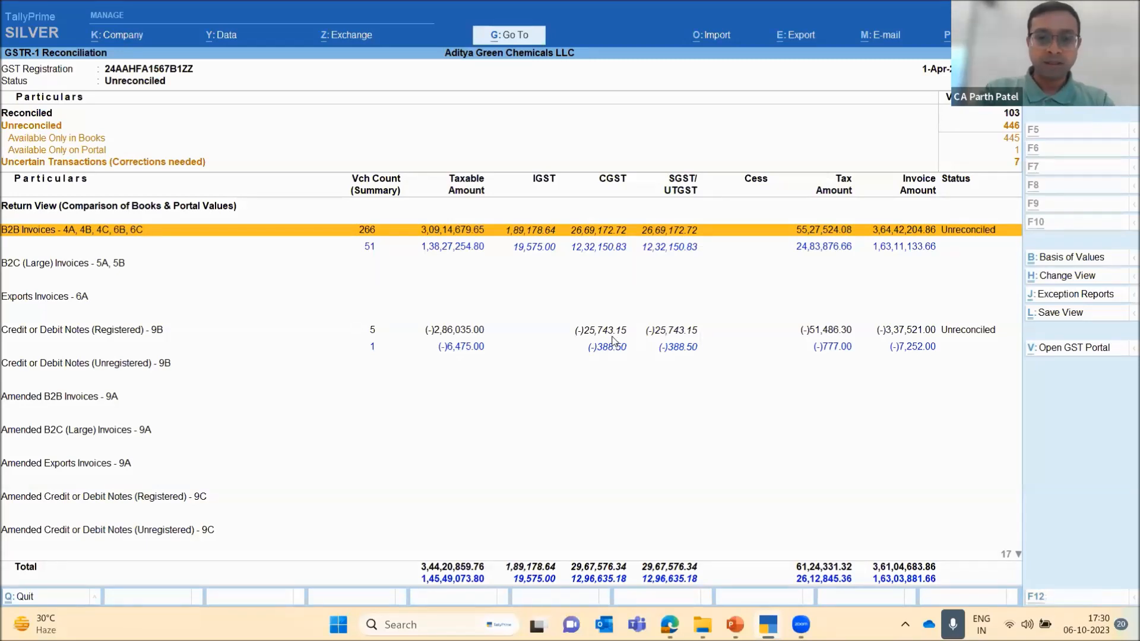
key("alt+o")
key("Down")
key("Down")
key("Down")
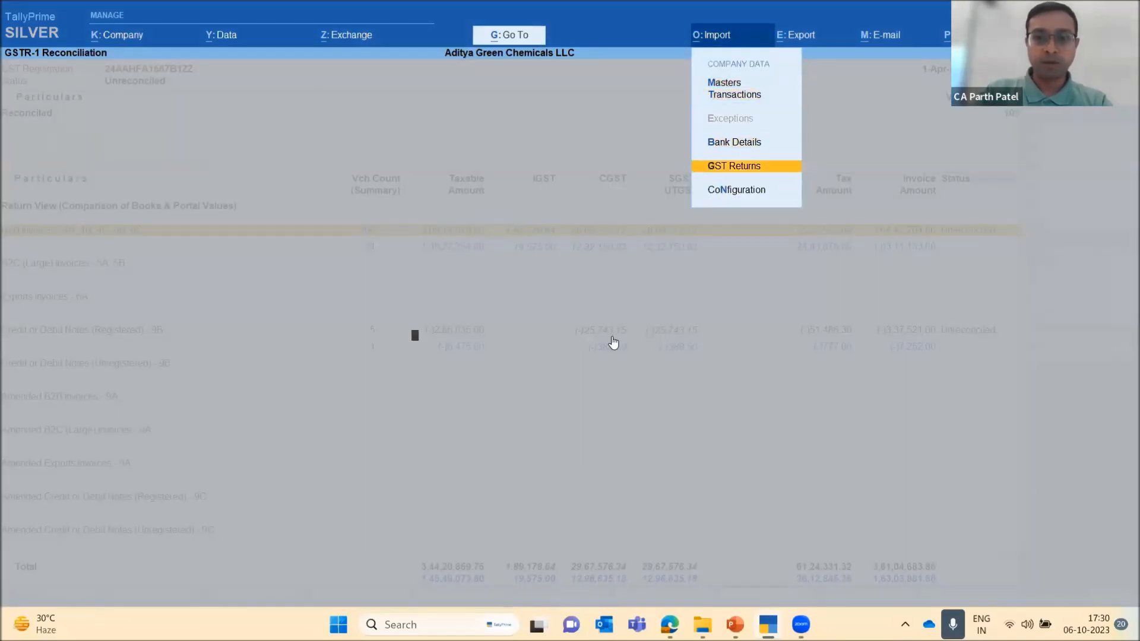
key("Return")
key("Return")
key("Up")
Choose the GSTR-1 JSON file for period 06/2023, import it and close the import summary
key("Down")
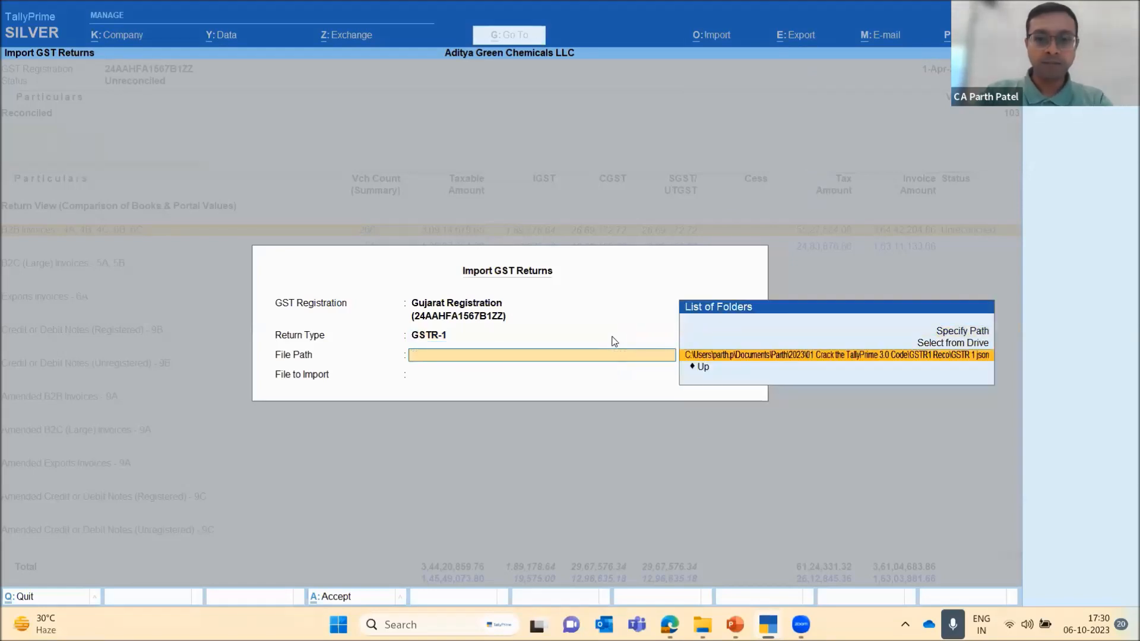
key("Return")
key("Down")
key("Down")
key("Down")
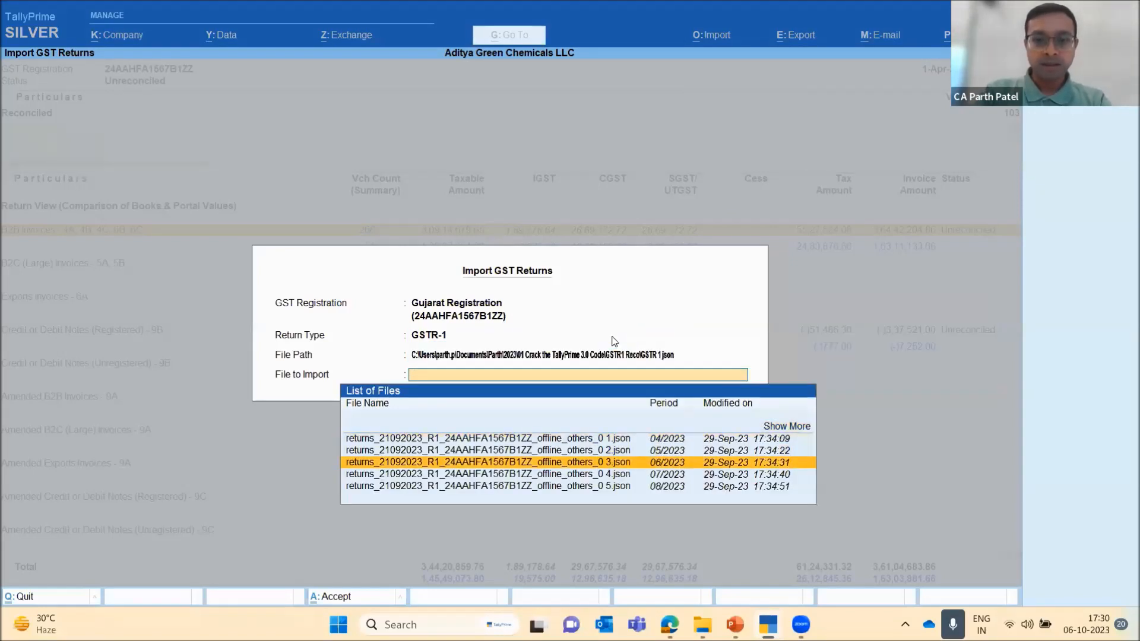
key("Return")
key("Return")
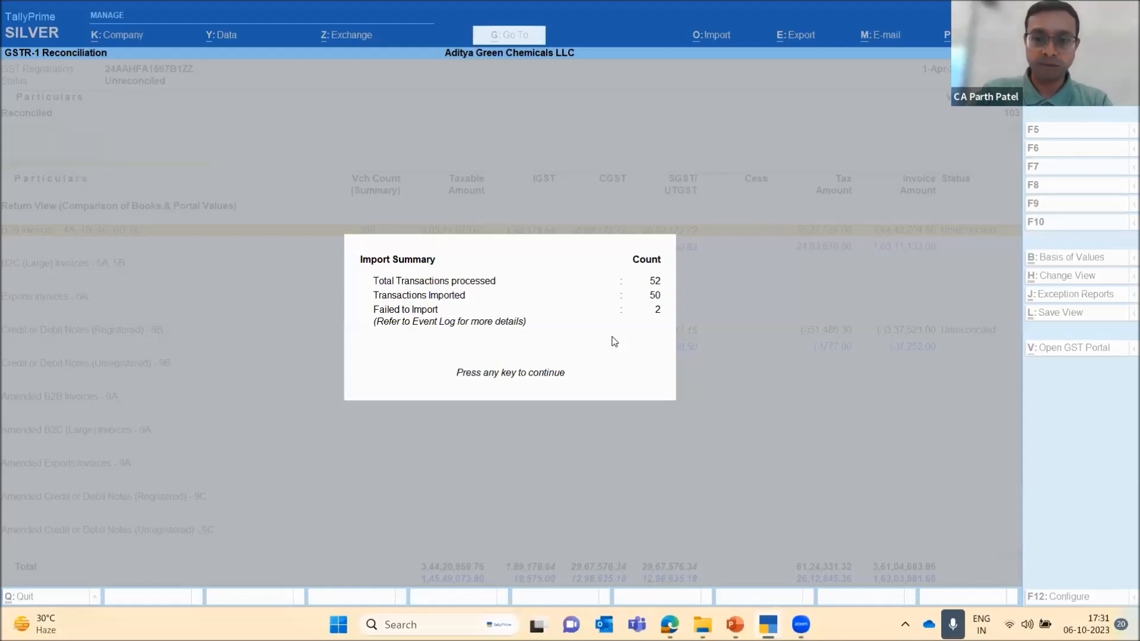
key("Return")
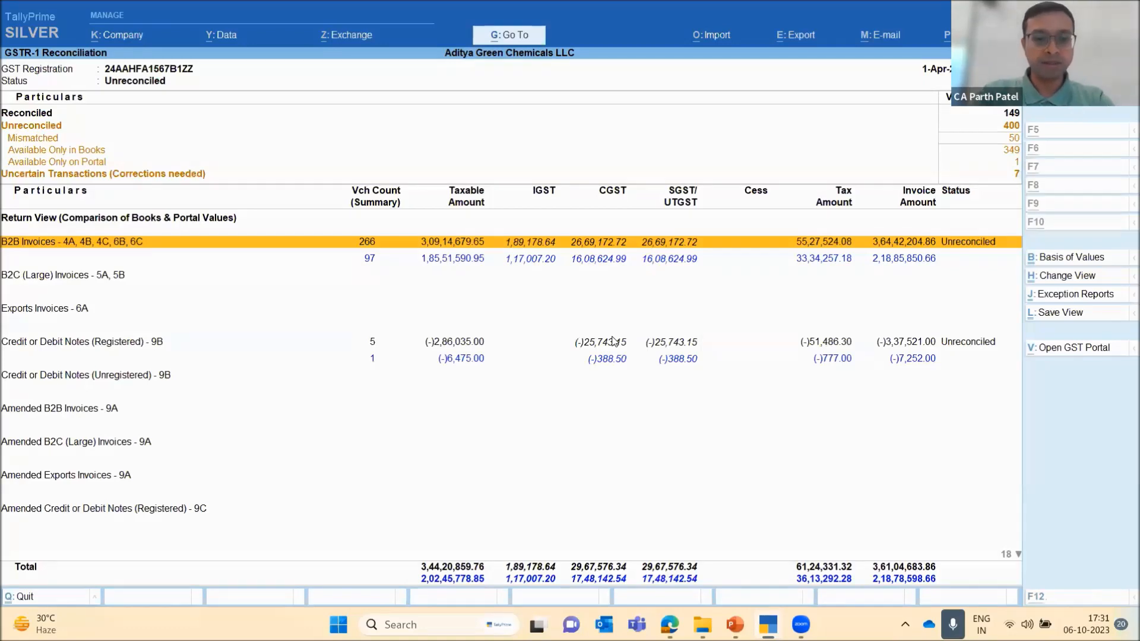
Change the GSTR-1 reconciliation period to run from 1-4-2023 to 30.6
key("alt+F2")
key("Return")
type("3")
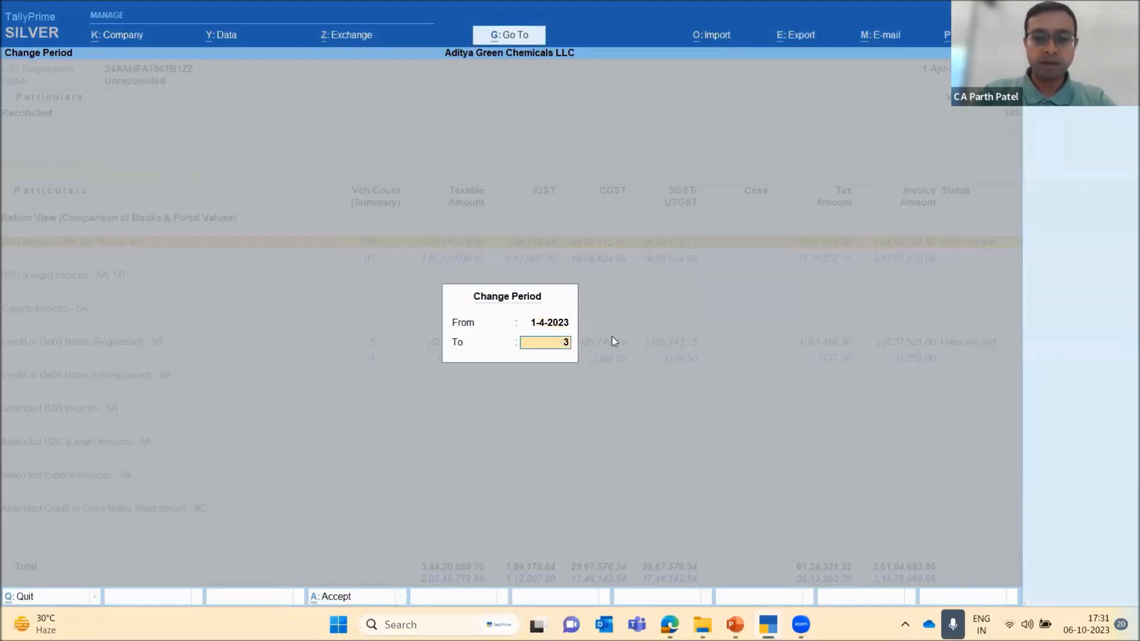
type("0.6")
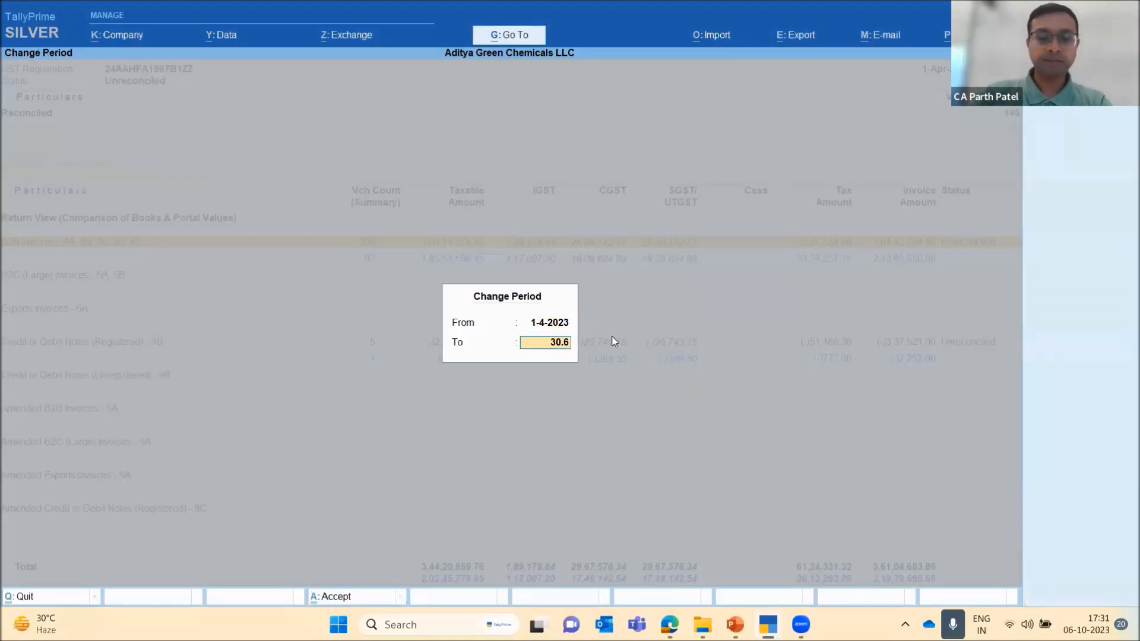
key("Return")
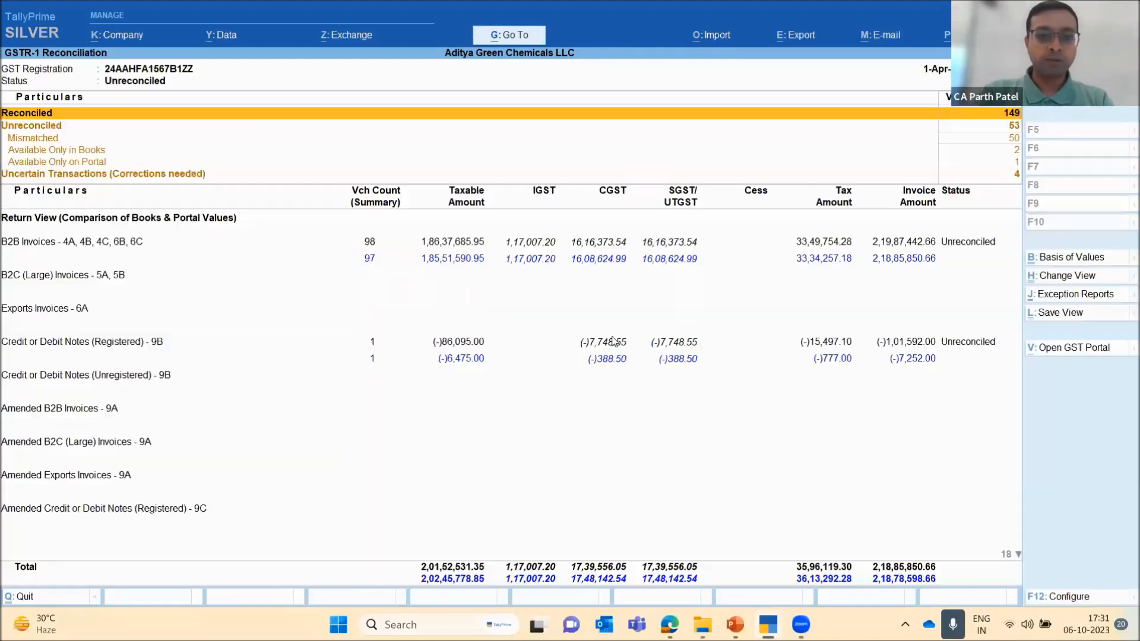
Open the party-wise summary of the B2B Invoices - 4A, 4B, 4C, 6B, 6C section
key("Down")
key("Down")
key("Down")
key("Down")
key("Down")
key("Down")
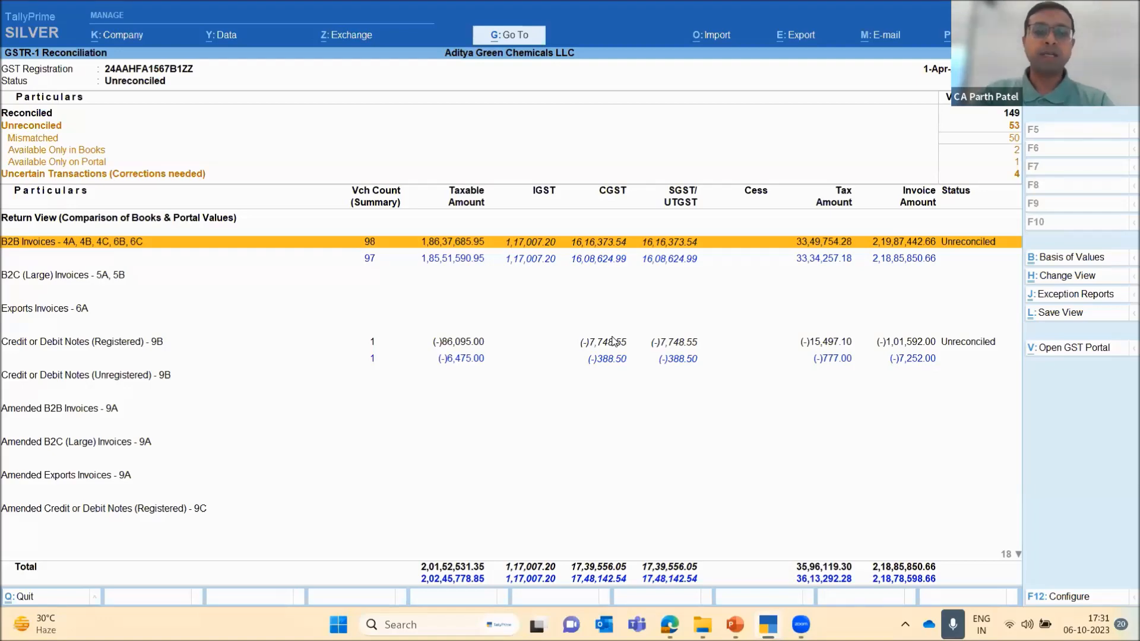
key("Return")
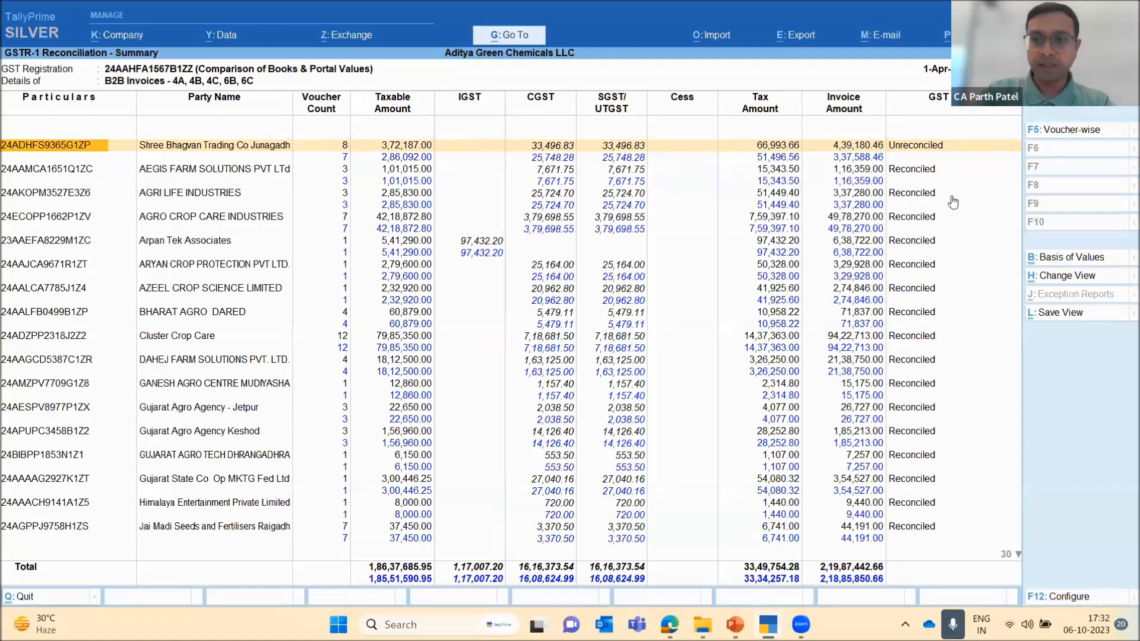
Examine the book and portal values and the GST status of every party in the B2B invoices summary
key("Down")
key("Down")
key("Down")
key("Down")
key("Down")
key("Down")
key("Down")
key("Down")
key("Down")
key("Down")
key("Down")
key("Down")
key("Down")
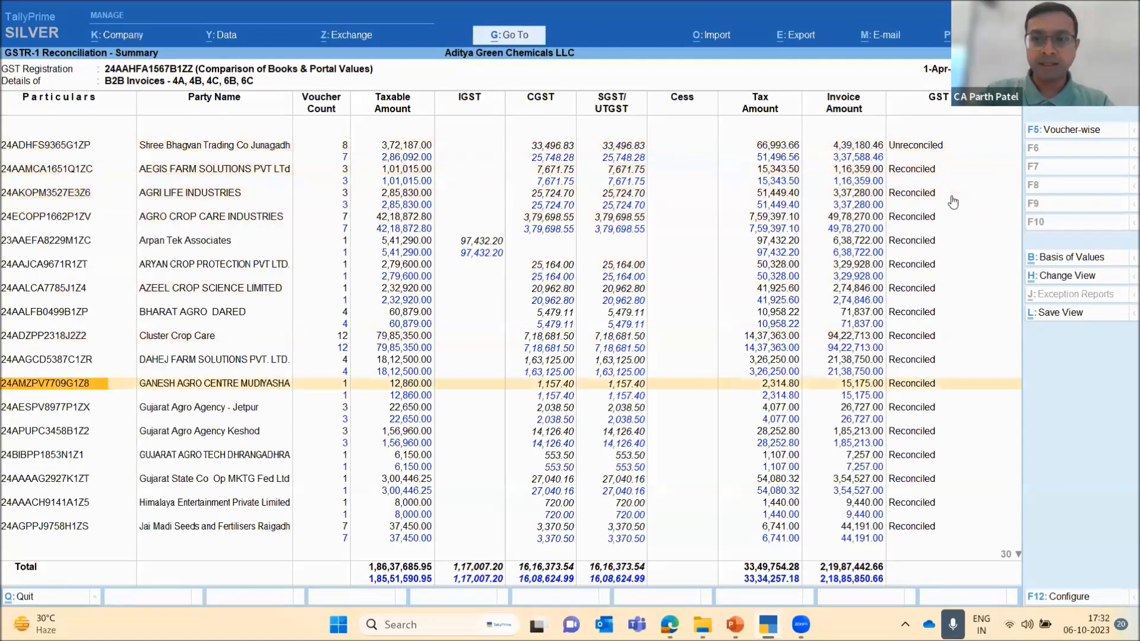
key("Down")
key("Down")
key("Down")
key("Down")
key("Down")
key("Down")
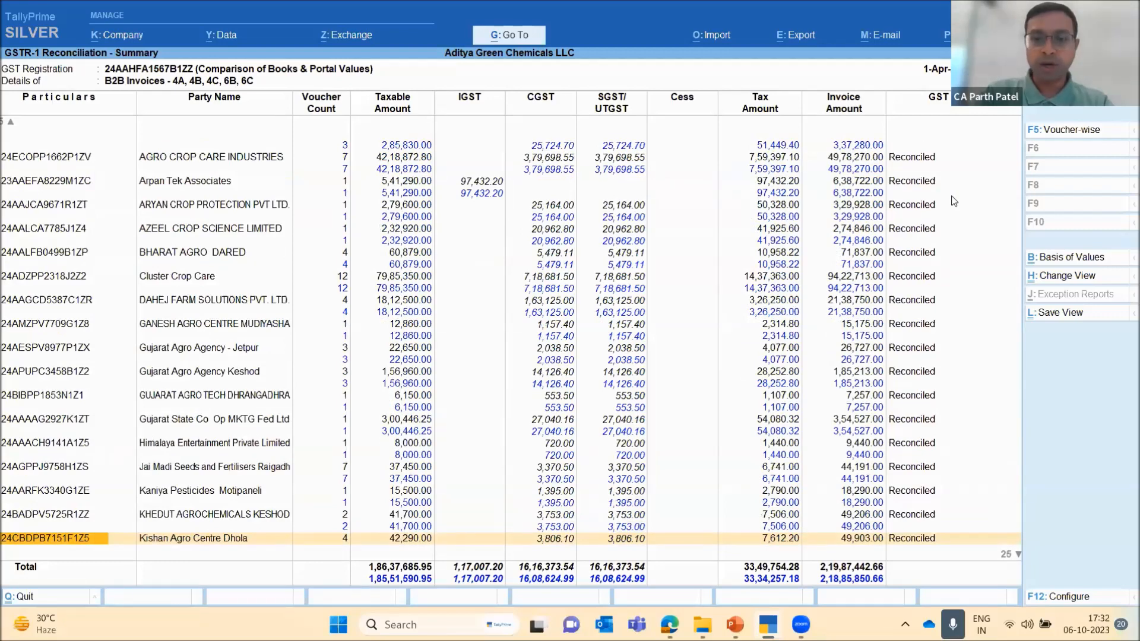
key("Down")
key("Down")
key("Down")
key("Down")
key("Down")
key("Down")
key("Down")
key("Down")
key("Down")
key("Down")
key("Up")
key("Up")
key("Up")
key("Up")
key("Up")
key("Up")
key("Up")
key("Up")
key("Up")
key("Up")
key("Up")
key("Up")
key("Up")
key("Up")
key("Up")
key("Up")
key("Up")
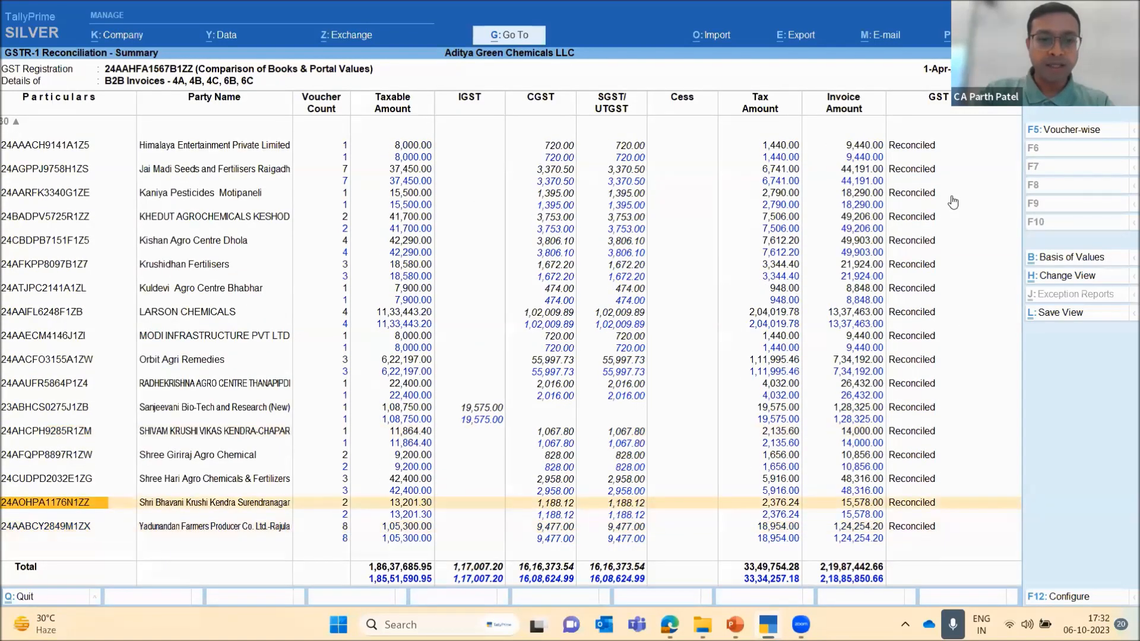
key("Up")
key("Up")
key("Up")
key("Up")
key("Up")
key("Up")
key("Up")
key("Up")
key("Up")
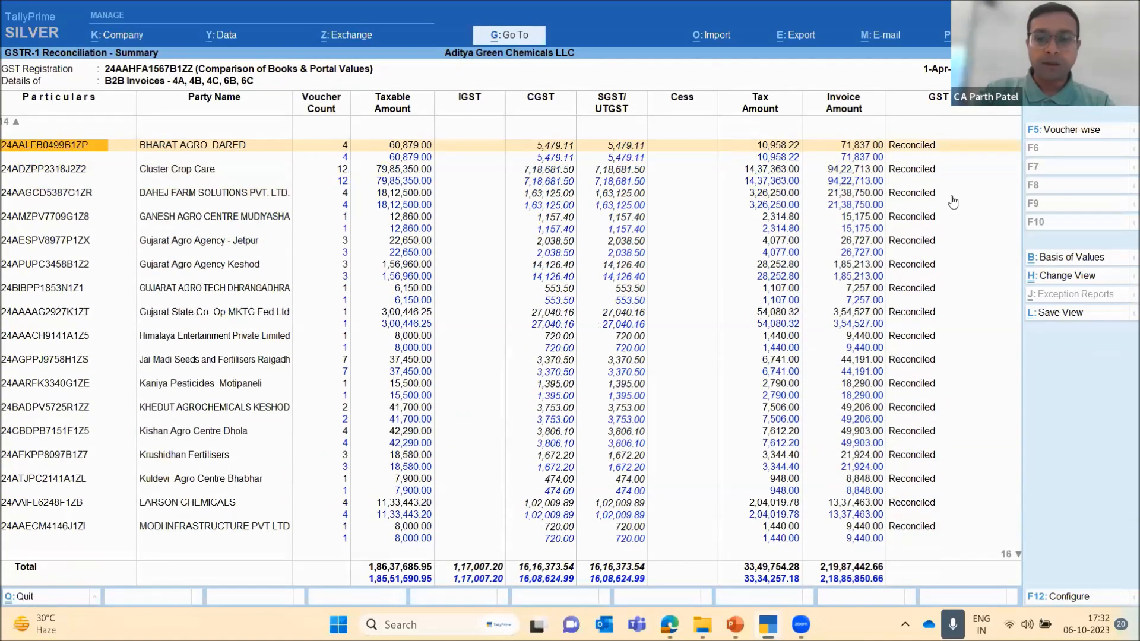
key("Up")
key("Up")
key("Up")
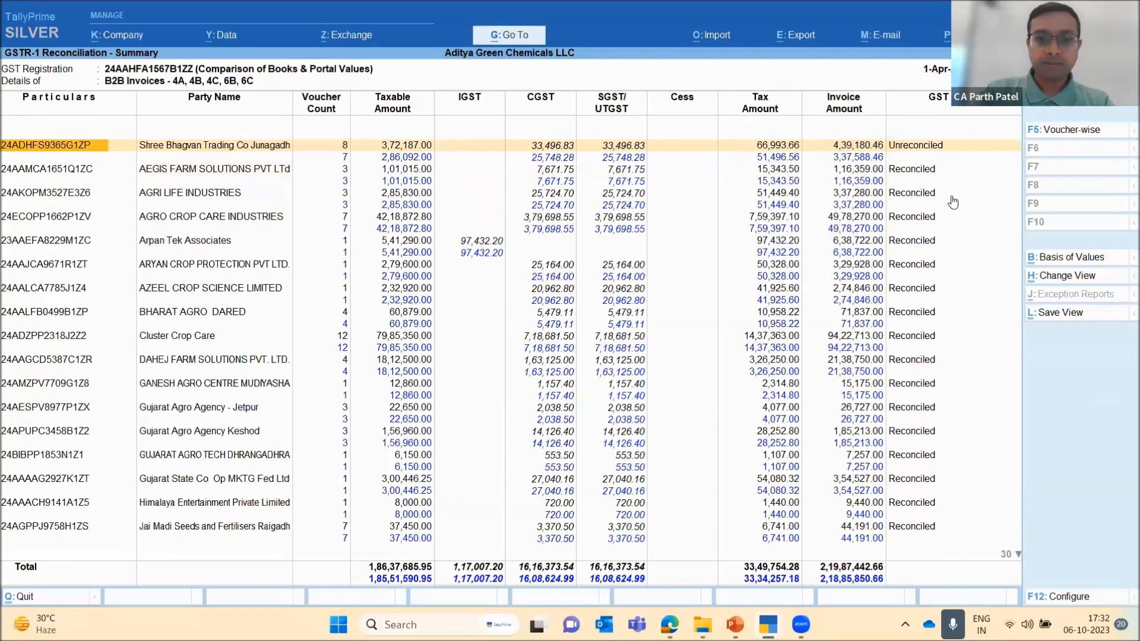
Open the voucher register of Shree Bhagvan Trading Co Junagadh and examine its voucher listed under Available Only in Books
key("Right")
key("Right")
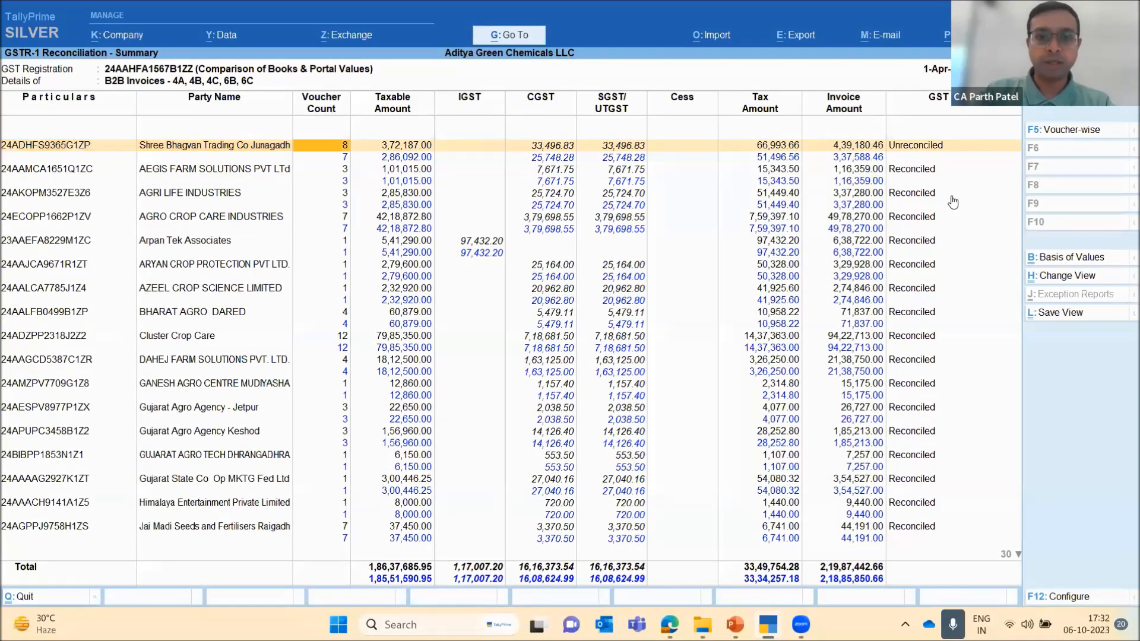
key("Left")
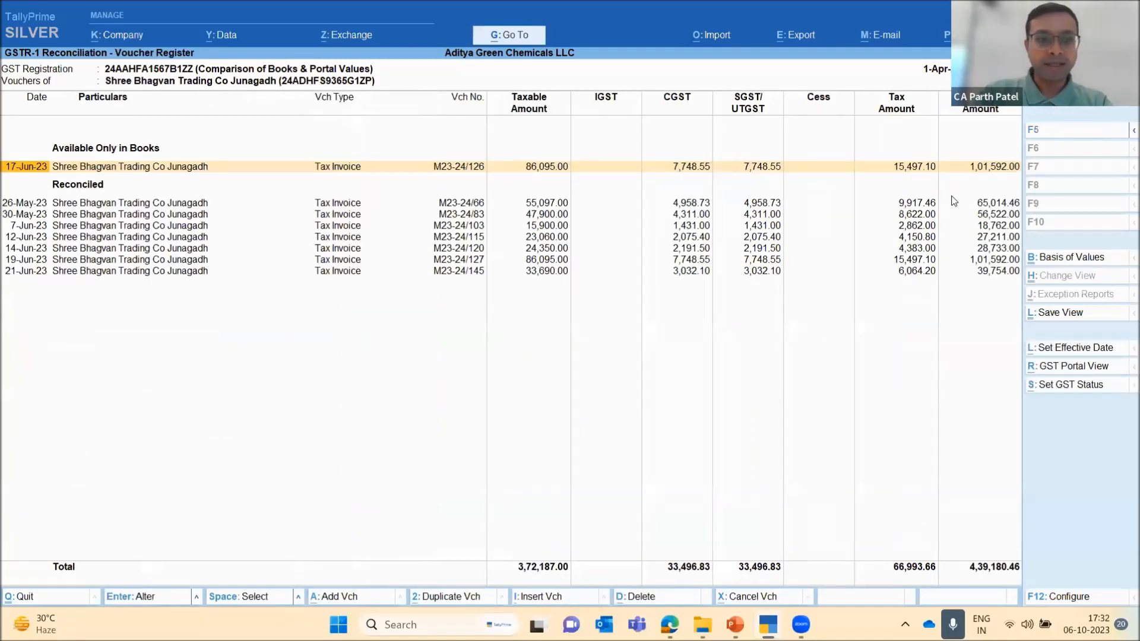
key("Down")
key("Up")
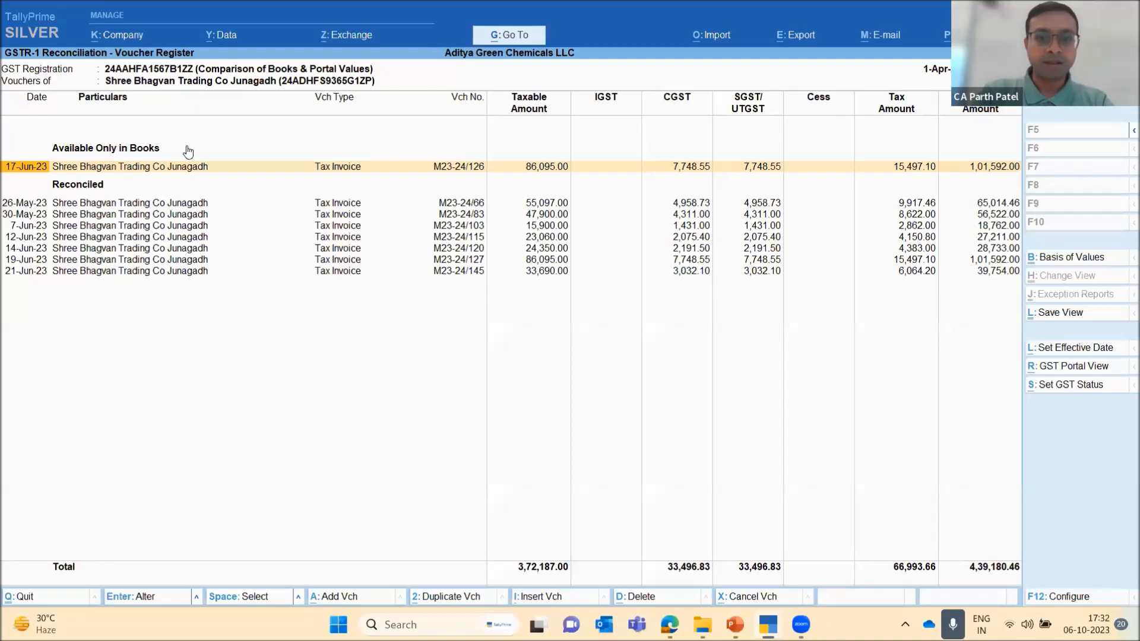
Return to the main GSTR-1 Reconciliation report and review the category counts and the B2B and B2C (Large) invoice sections
key("Escape")
key("Down")
key("Down")
key("Down")
key("Down")
key("Down")
key("Down")
key("Down")
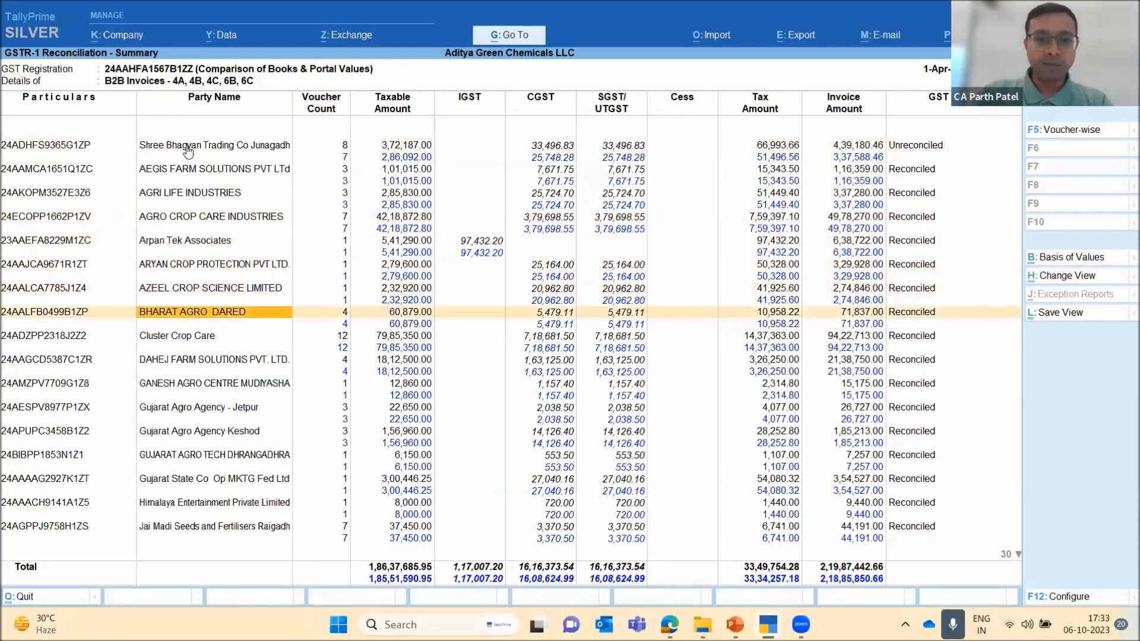
key("Escape")
key("Down")
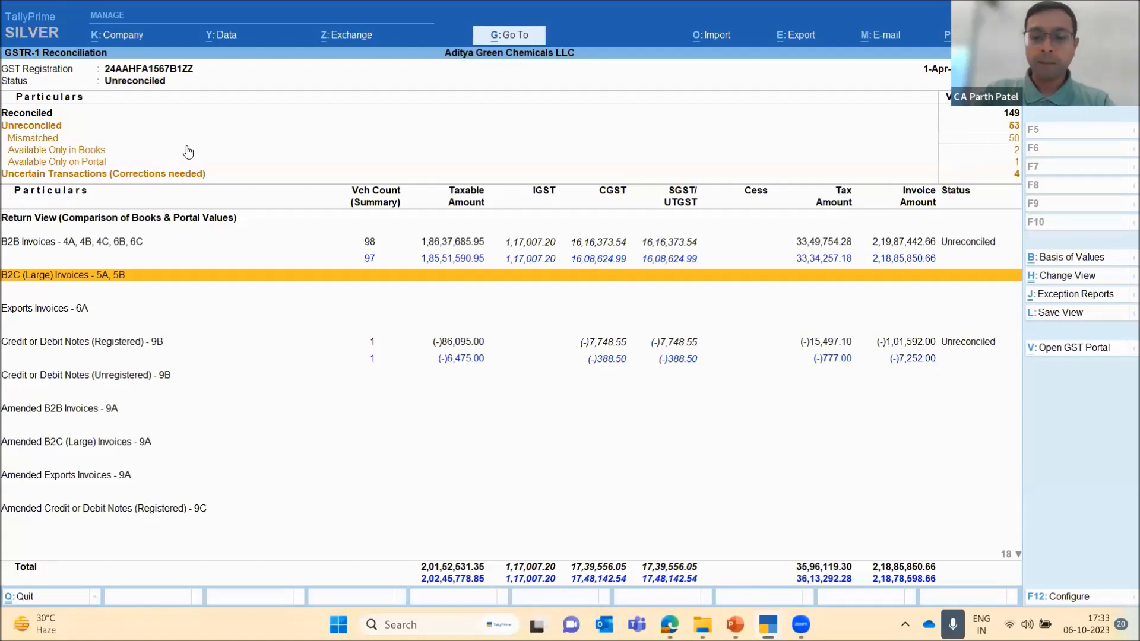
key("Up")
key("Down")
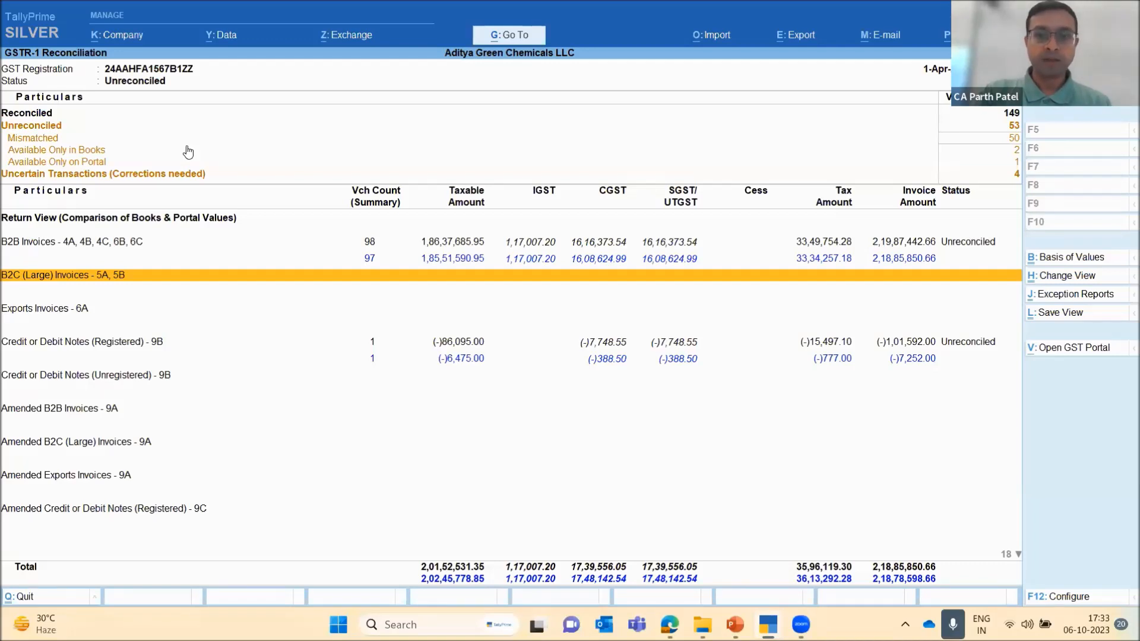
key("Up")
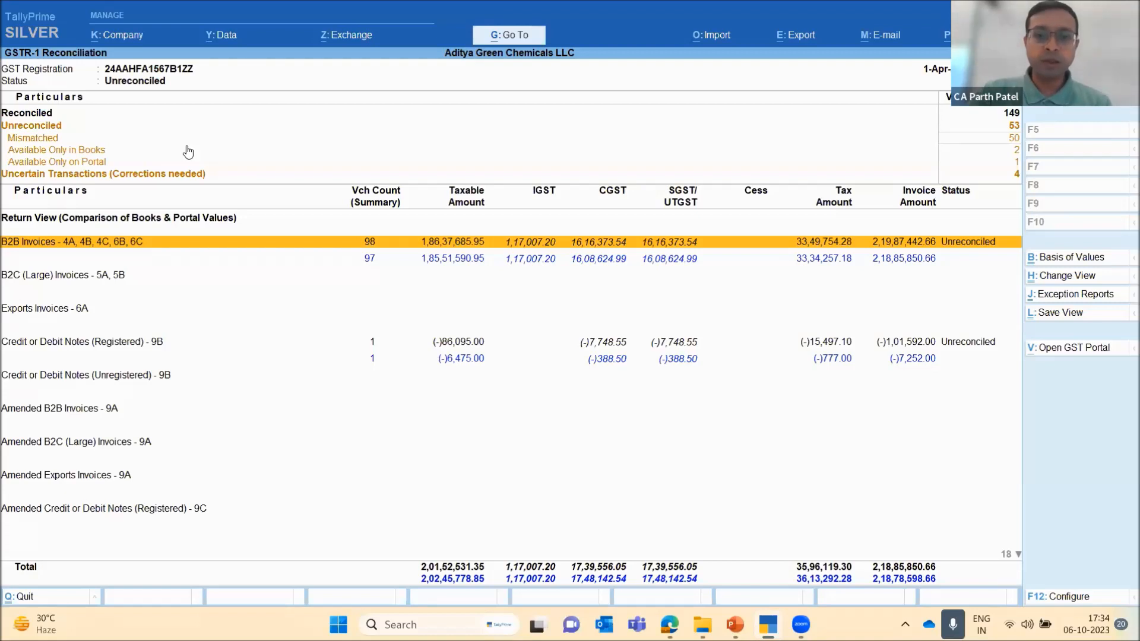
key("Down")
key("Up")
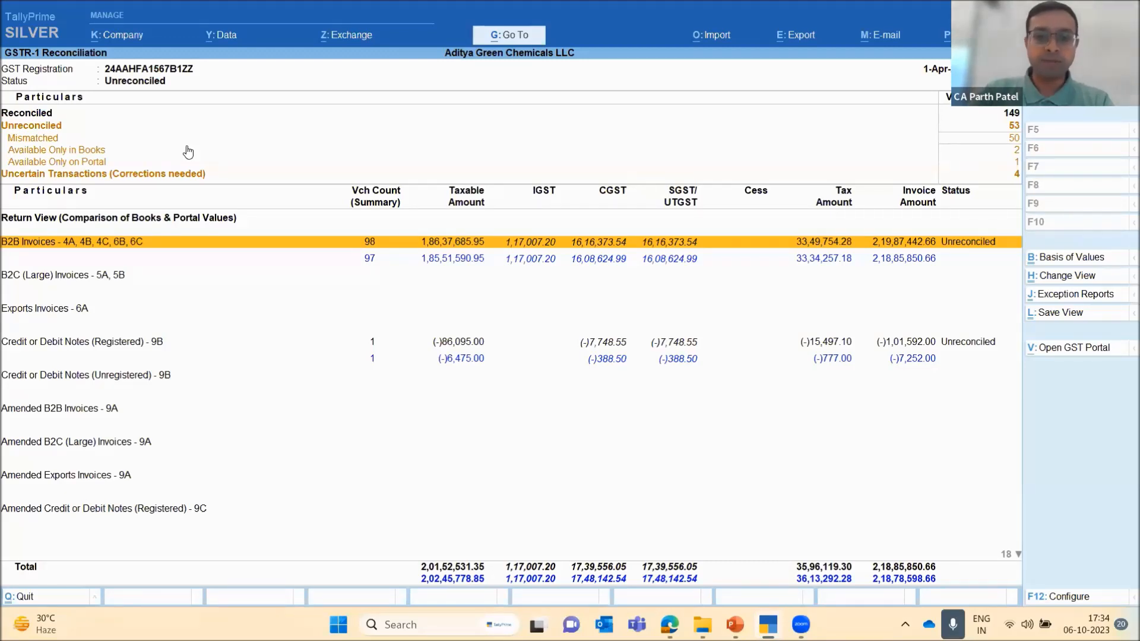
Leave the GSTR-1 reconciliation and open the GSTR-2A Reconciliation report
key("Down")
key("Escape")
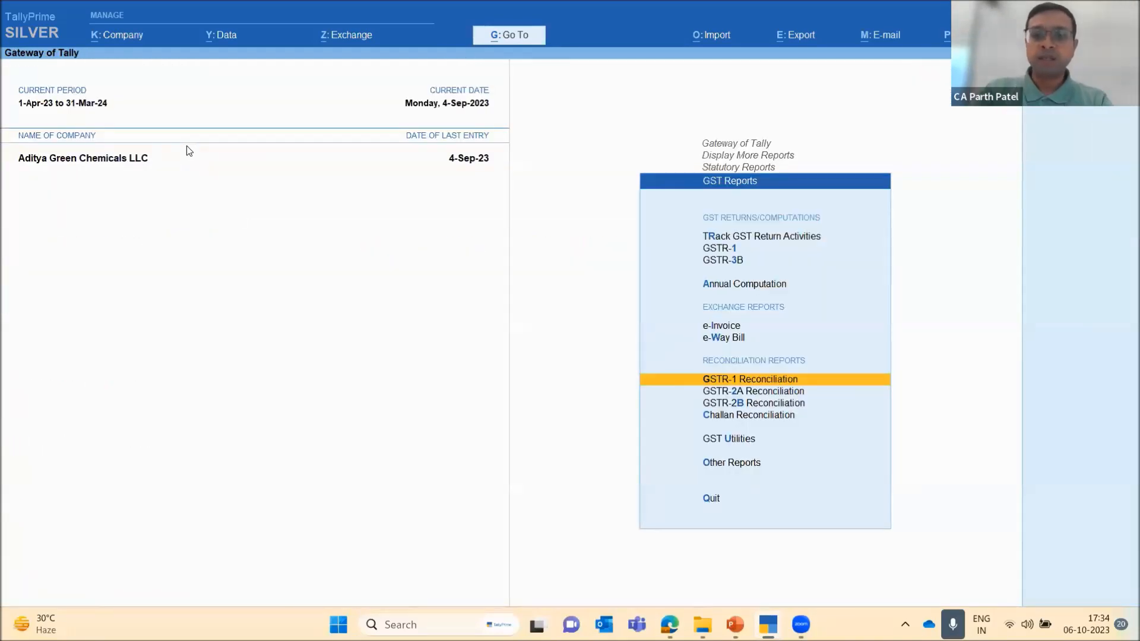
key("Down")
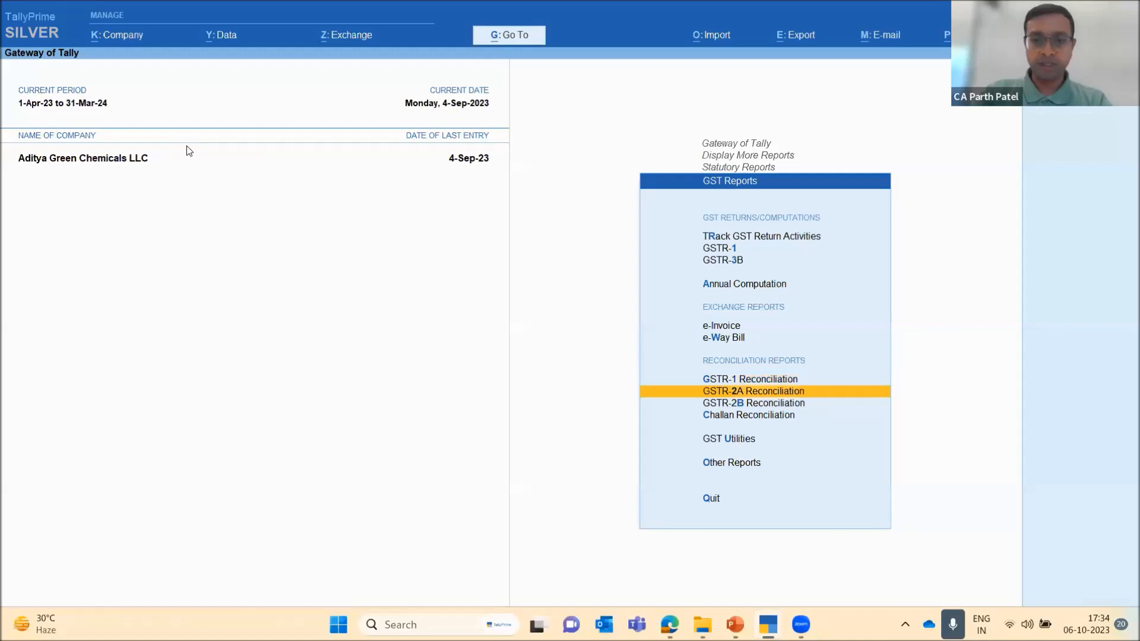
key("Return")
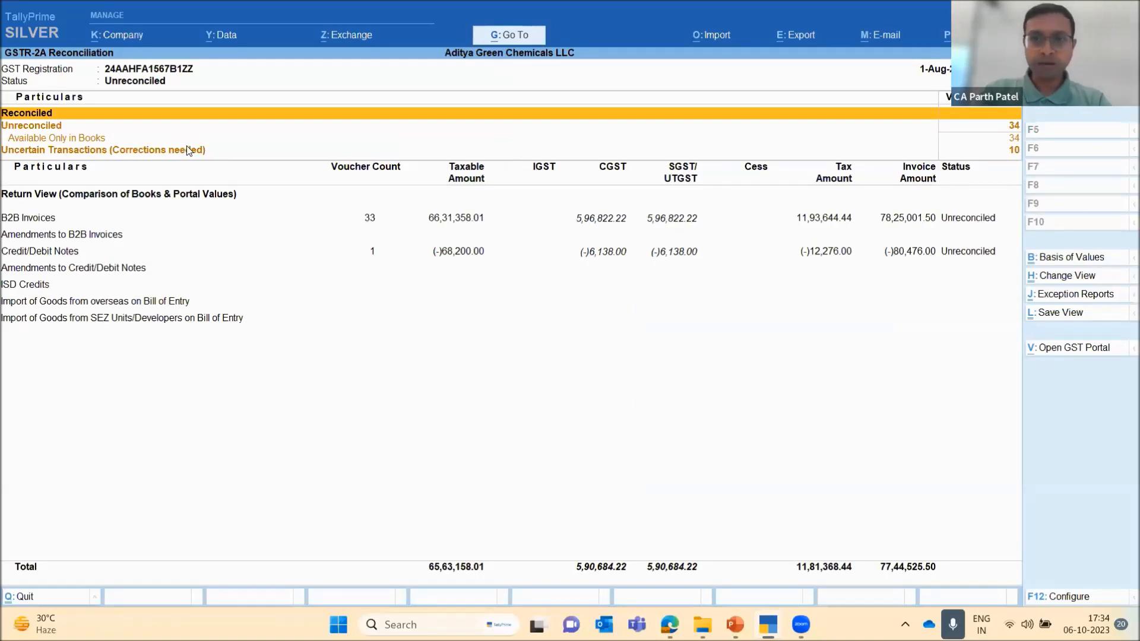
Set the GSTR-2A reconciliation period from 1-4-2023 to June 2023 and select the Available Only in Books row
key("F2")
type("a")
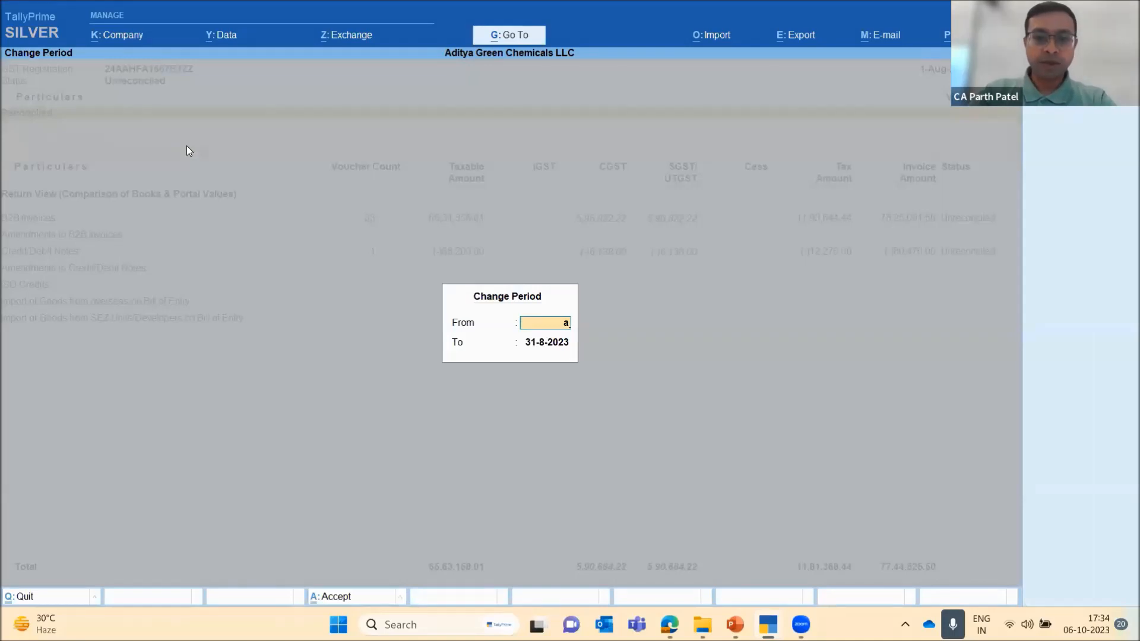
type("23")
key("Return")
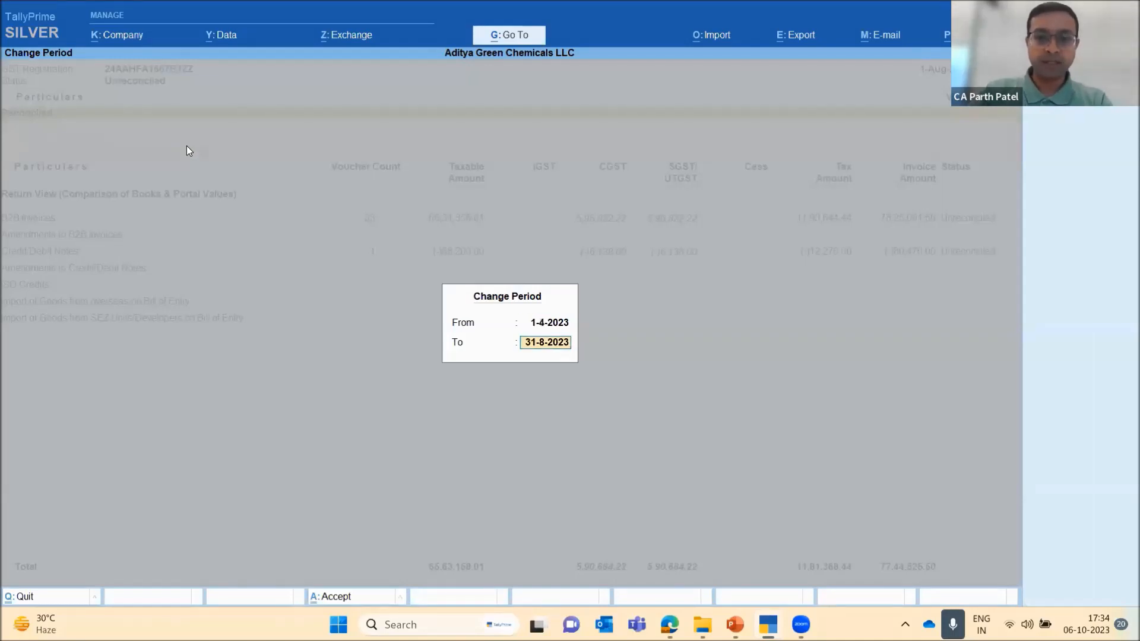
type("jun23")
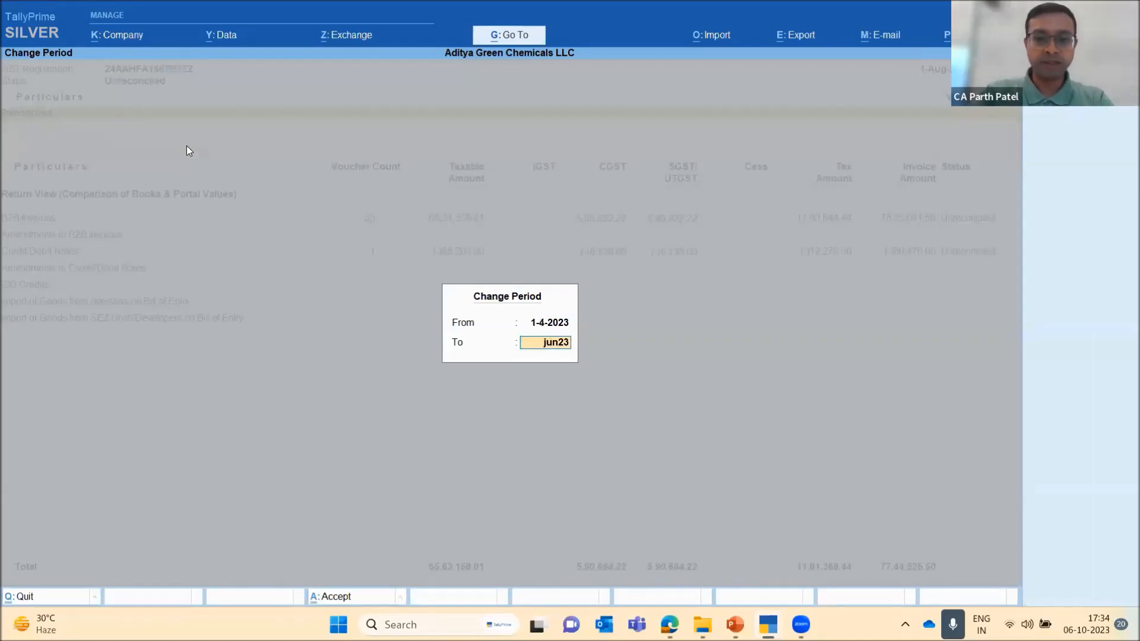
key("Return")
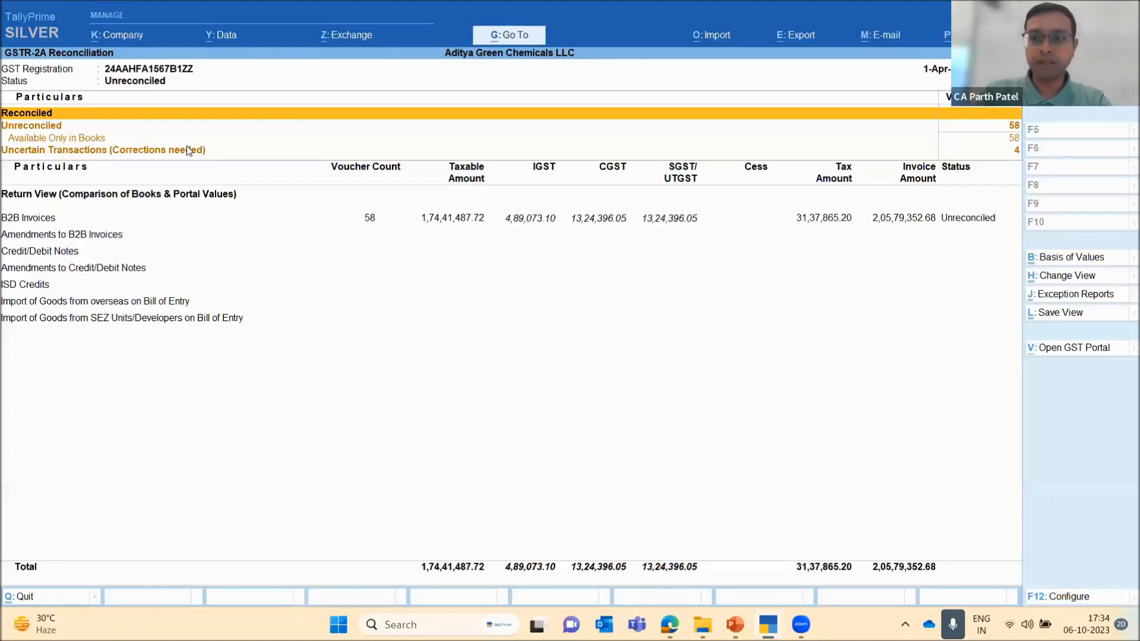
key("Down")
key("Down")
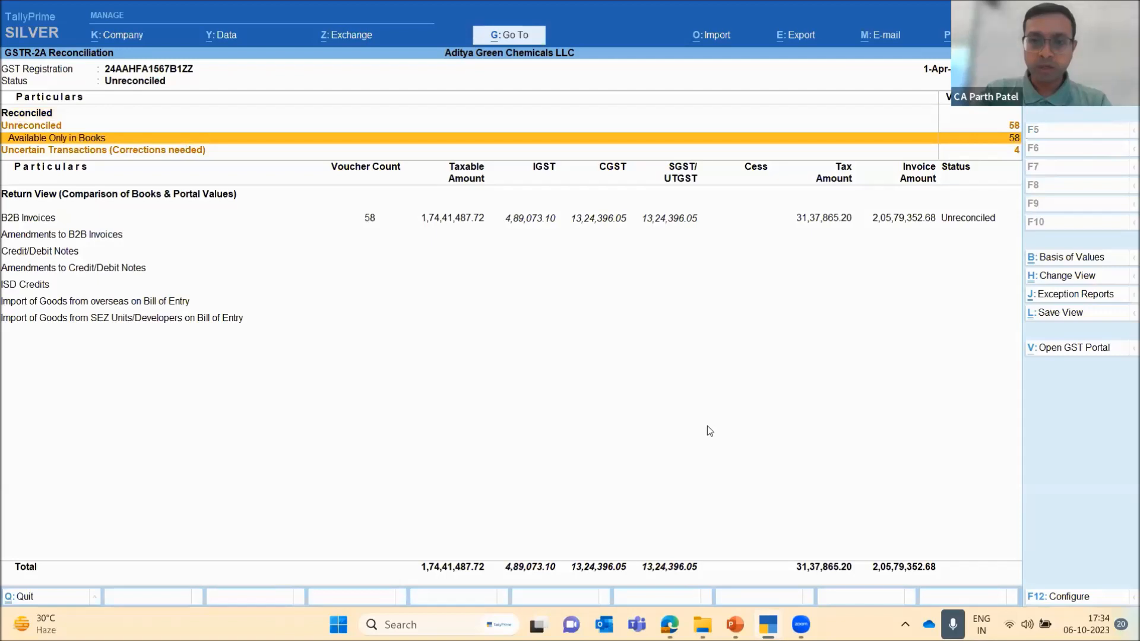
Switch to the GSTR 1 json window in File Explorer and open the GSTR 2A json folder inside GSTR1 Reco
mouse_move(702, 624)
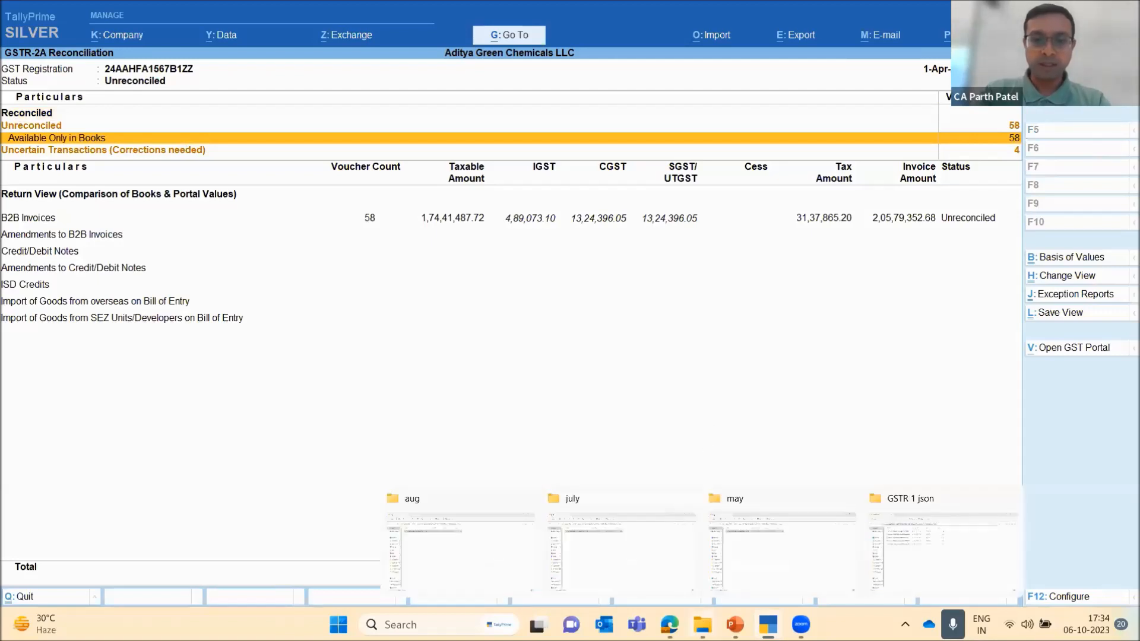
left_click(960, 536)
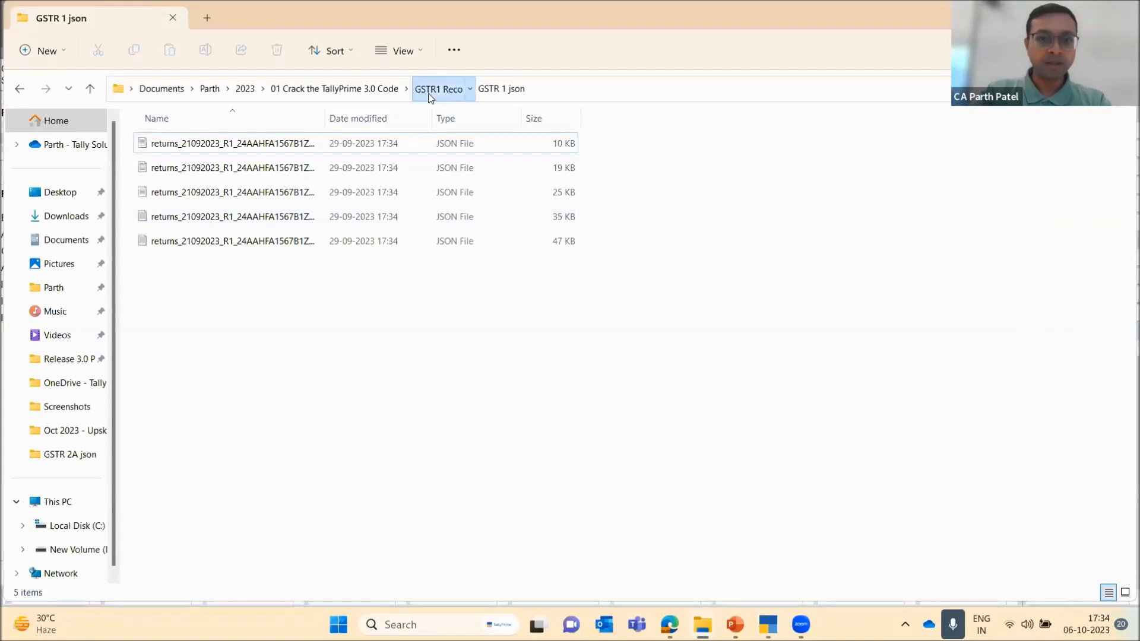
left_click(431, 95)
double_click(188, 191)
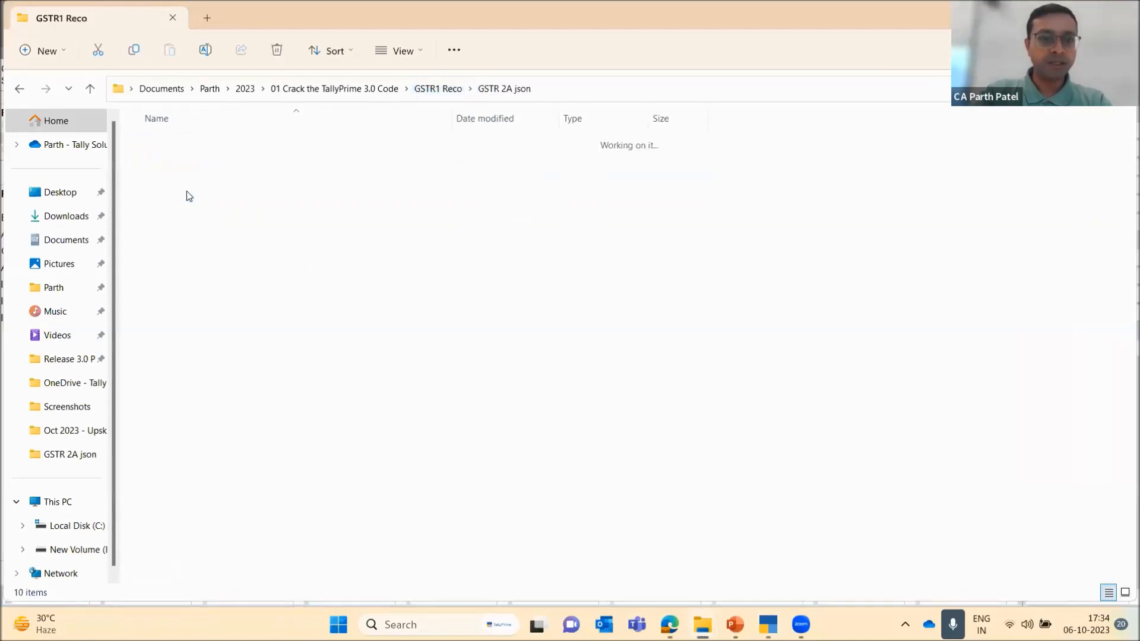
Copy the GSTR 2A json folder path, switch to TallyPrime, and set it as the file path for a GSTR-2A return import
left_click(587, 90)
key("ctrl+c")
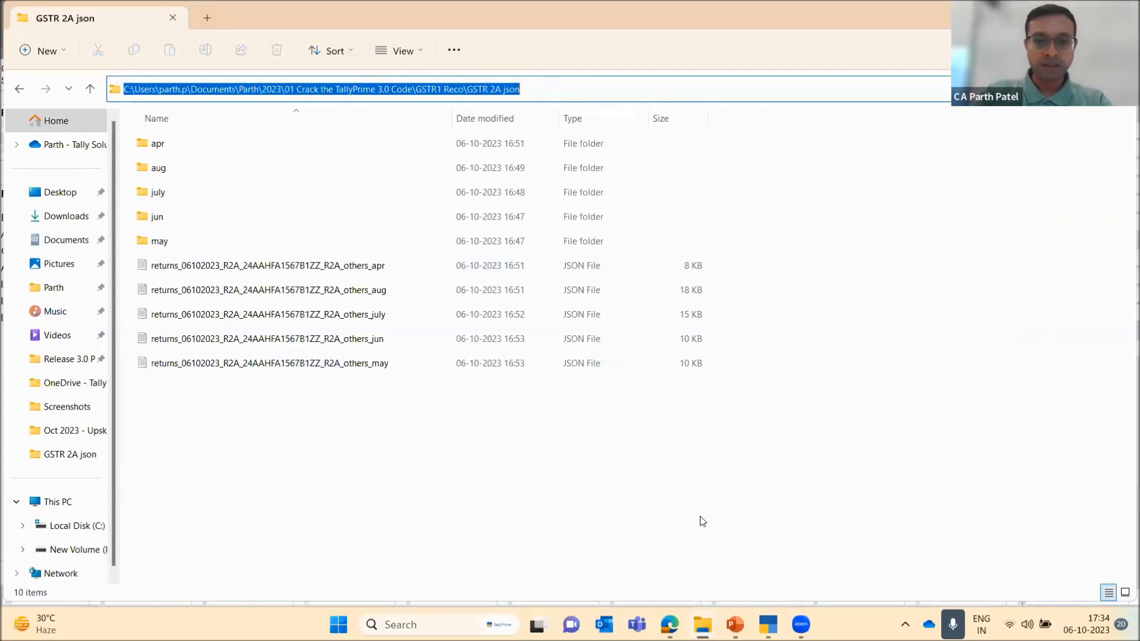
left_click(768, 625)
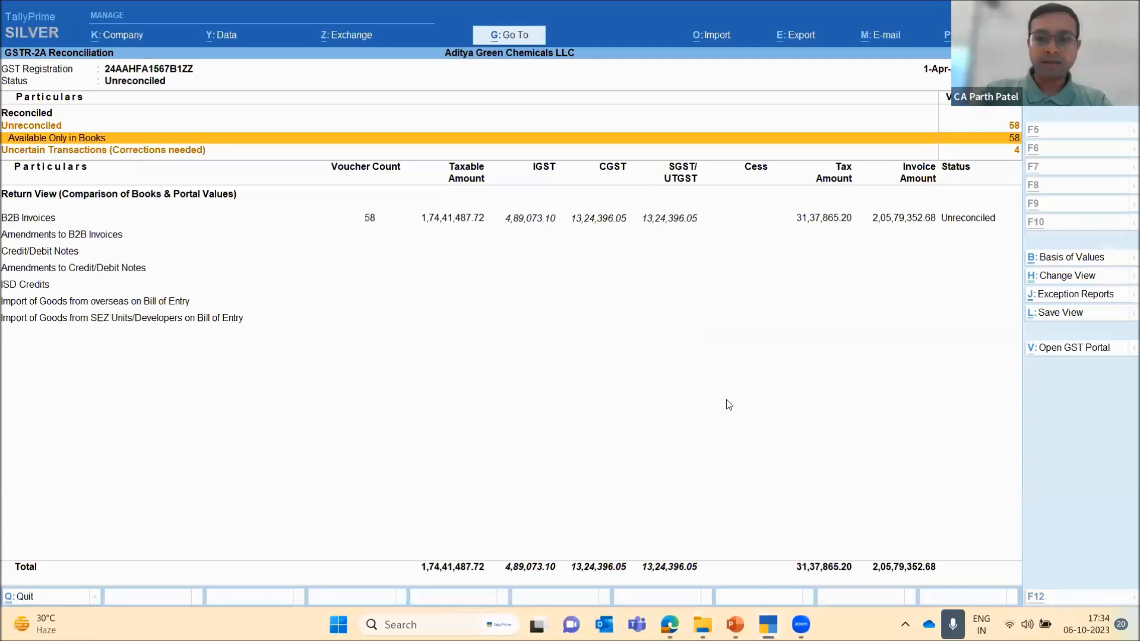
key("alt+o")
key("Down")
key("Down")
key("Return")
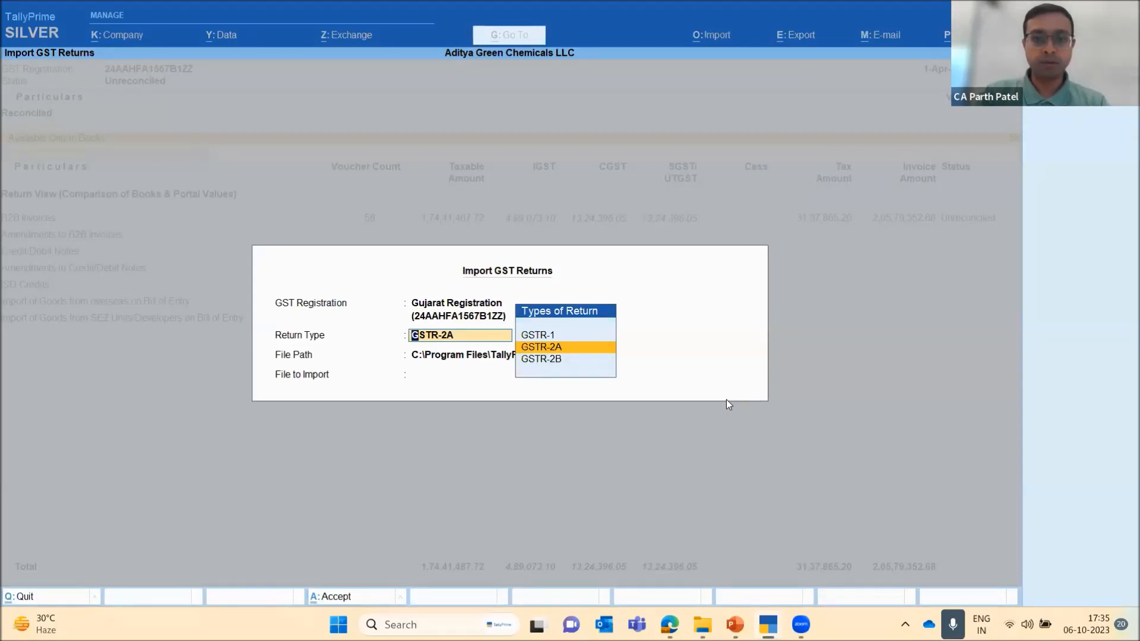
key("Return")
key("ctrl+v")
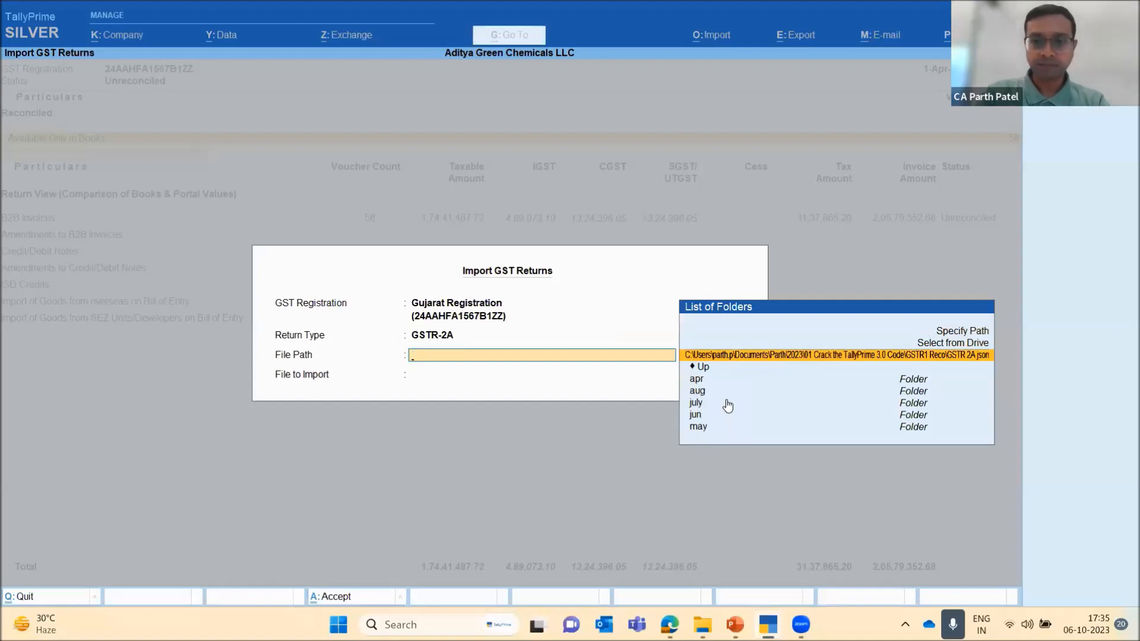
key("Return")
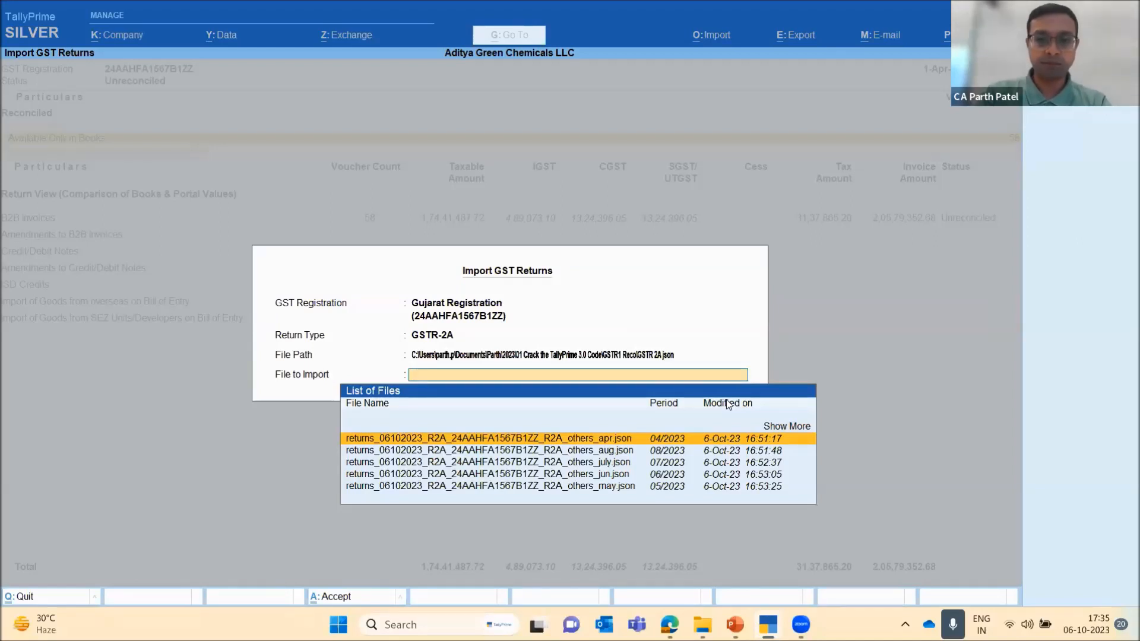
Import the April GSTR-2A JSON file for period 04/2023 and return to the reconciliation report
key("Return")
key("Return")
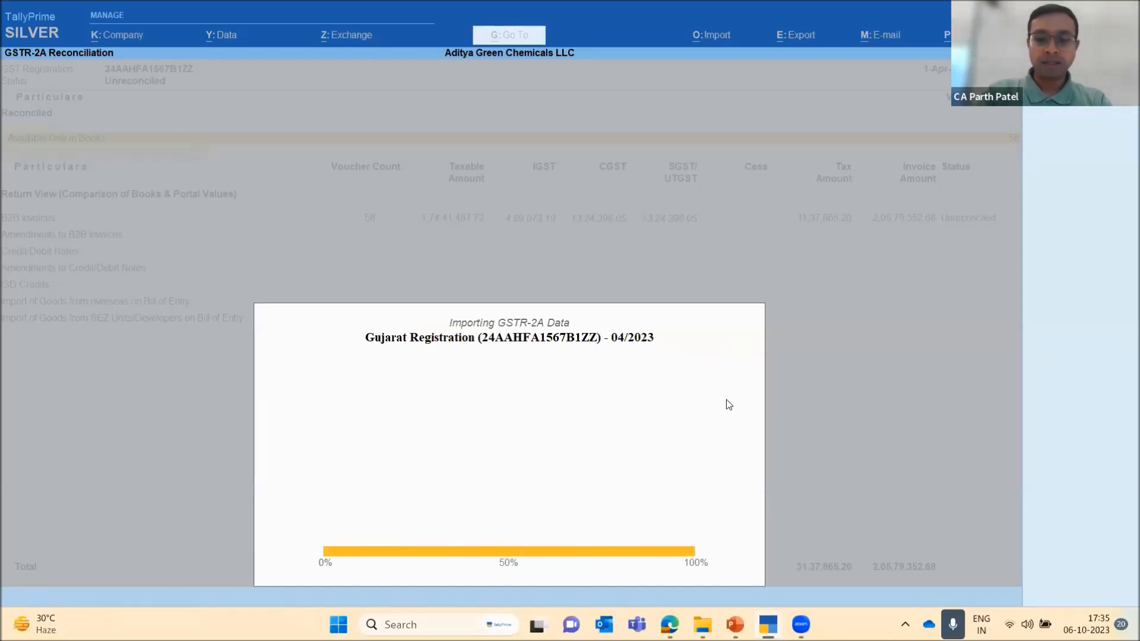
key("Return")
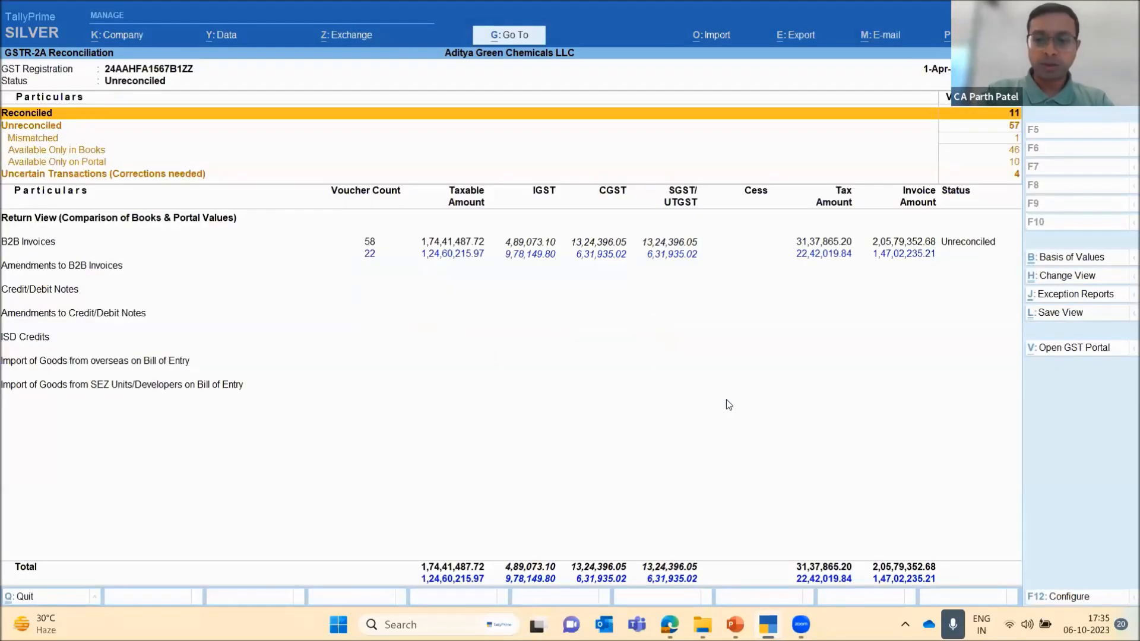
Start another GST return import with type GSTR-2A and the copied GSTR 2A json folder as the file path
key("alt+o")
key("Down")
key("Down")
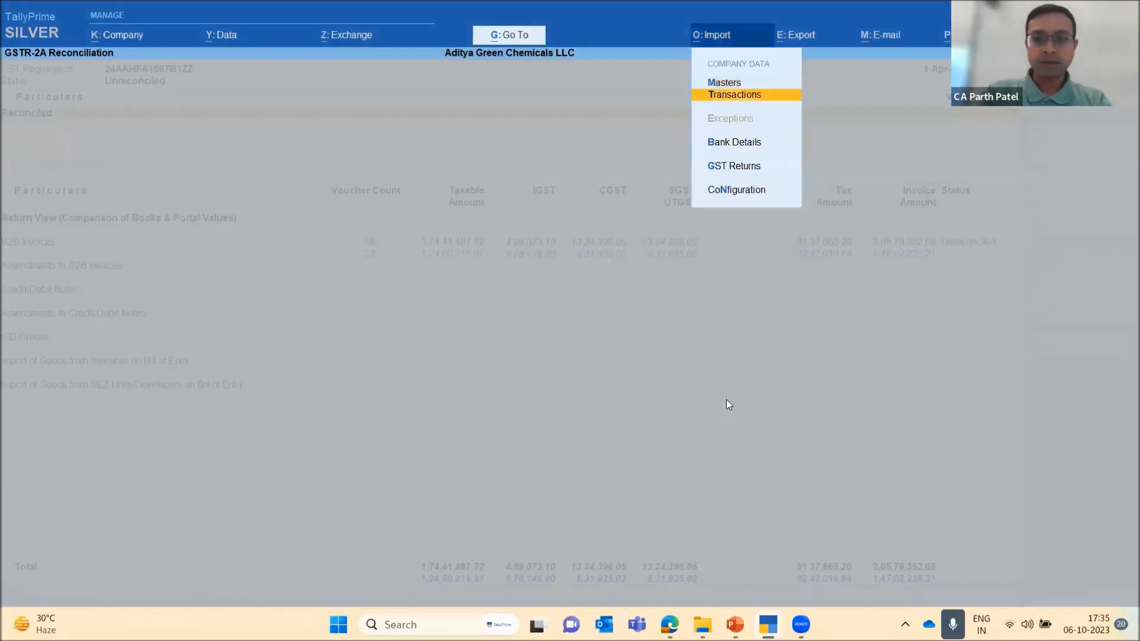
key("Down")
key("Return")
key("Return")
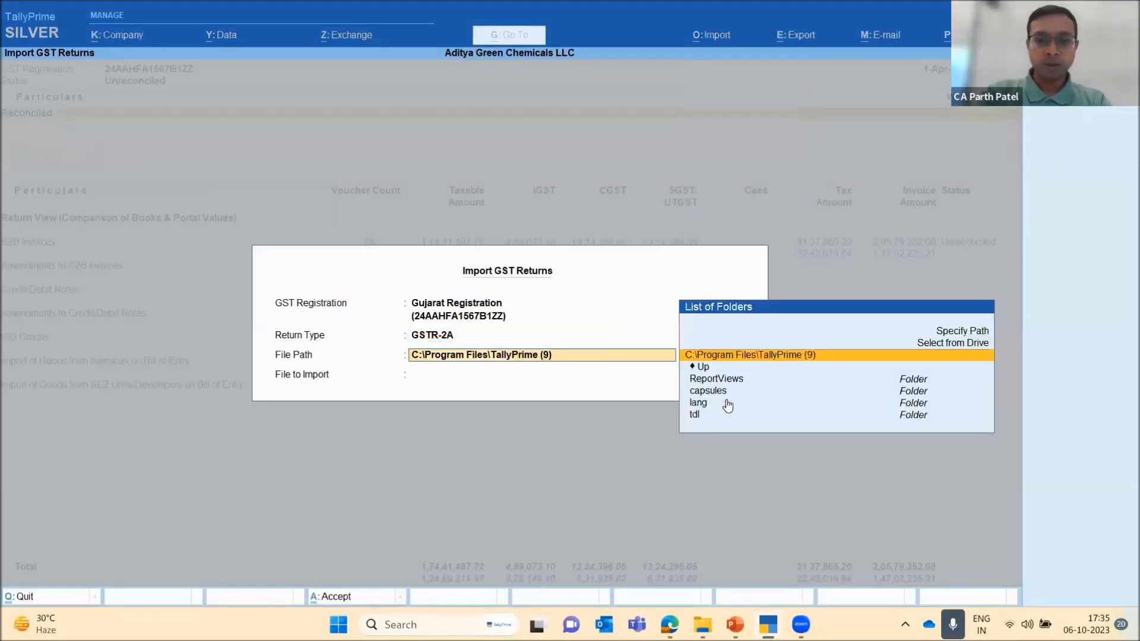
key("ctrl+v")
key("Return")
Import the May GSTR-2A JSON file for period 05/2023 and close the import summary
key("Return")
key("Down")
key("Down")
key("Down")
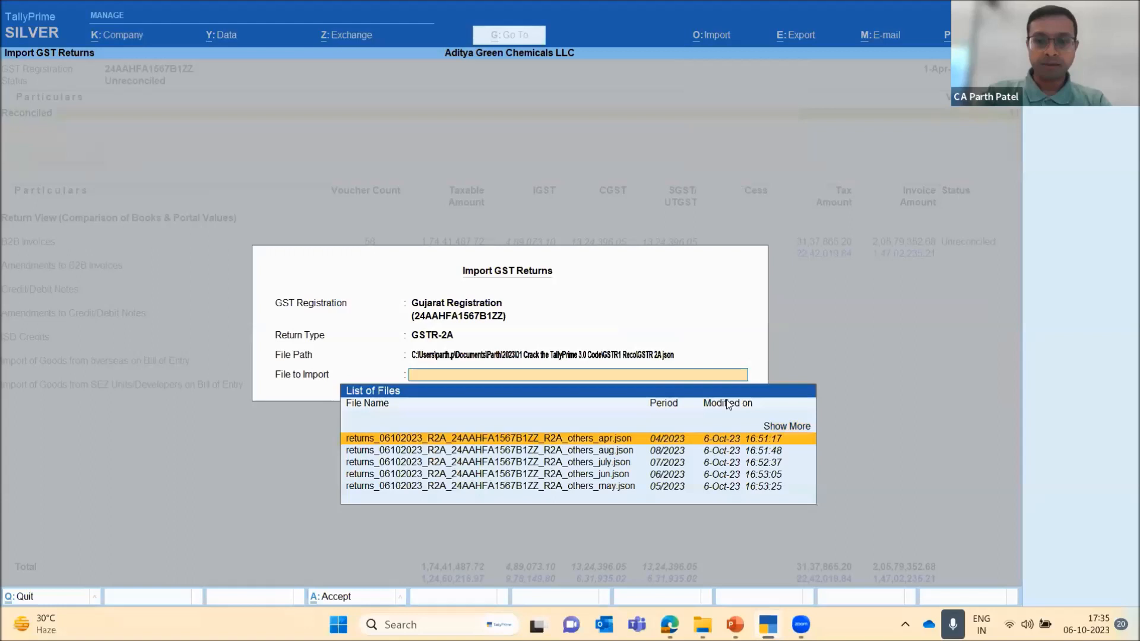
key("Down")
key("Down")
key("Return")
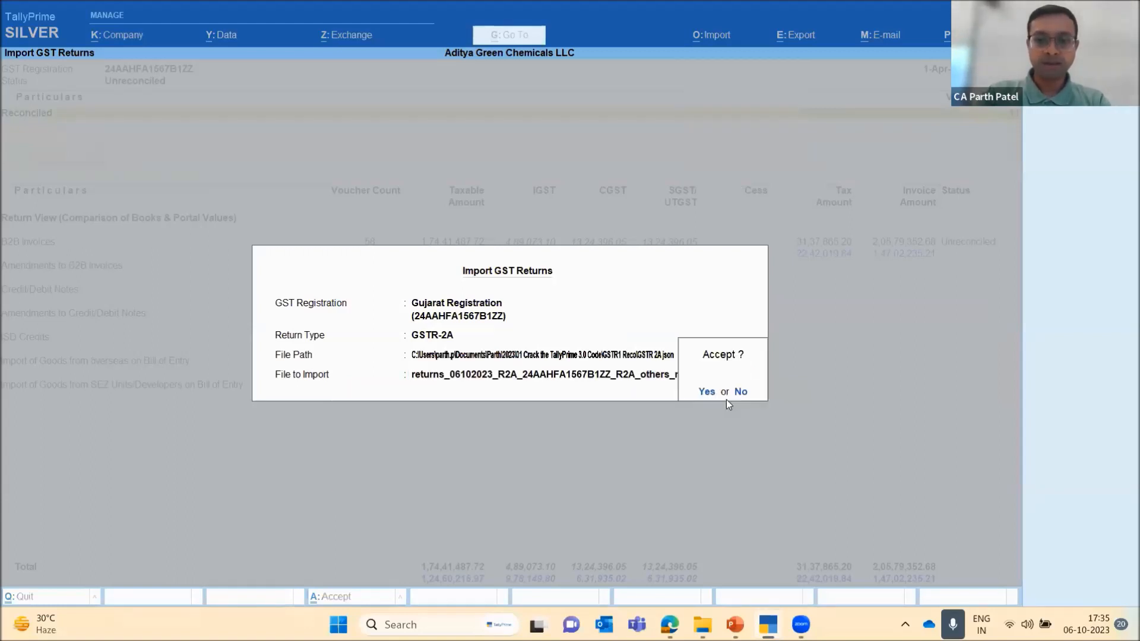
key("Return")
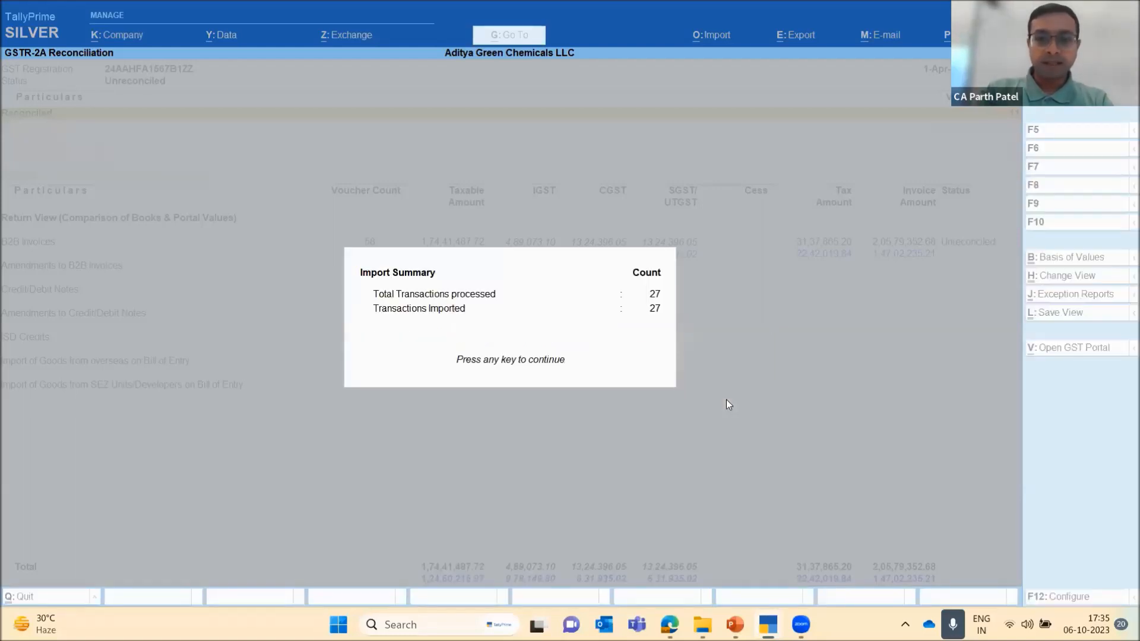
key("Return")
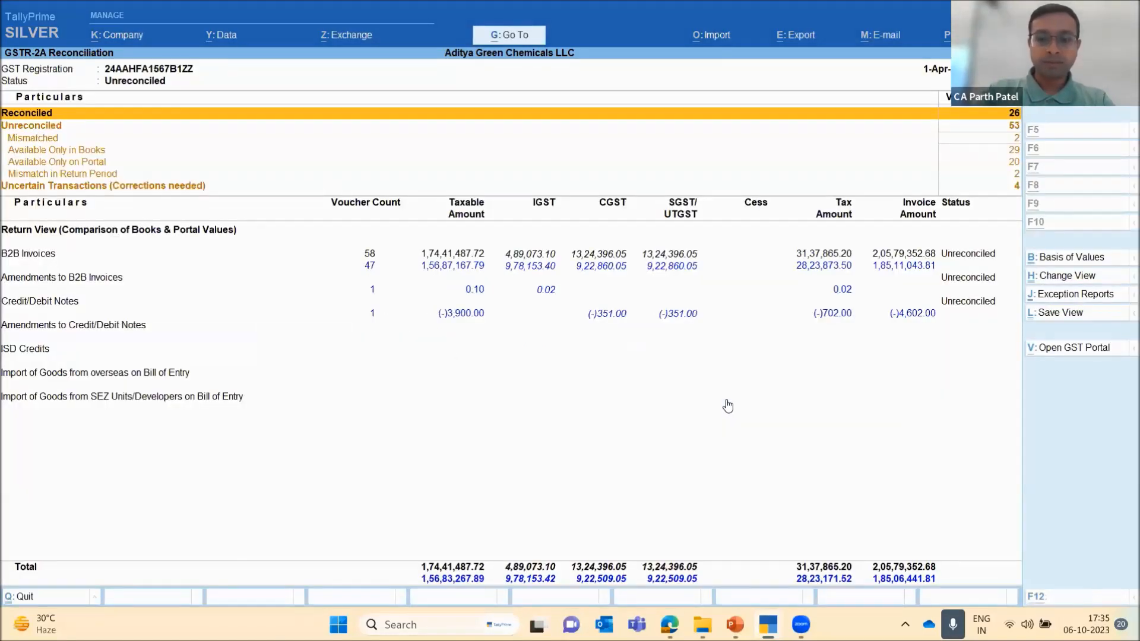
Set up a third GSTR-2A import that reads from the copied GSTR 2A json folder path
key("alt+o")
key("Down")
key("Down")
key("Down")
key("Return")
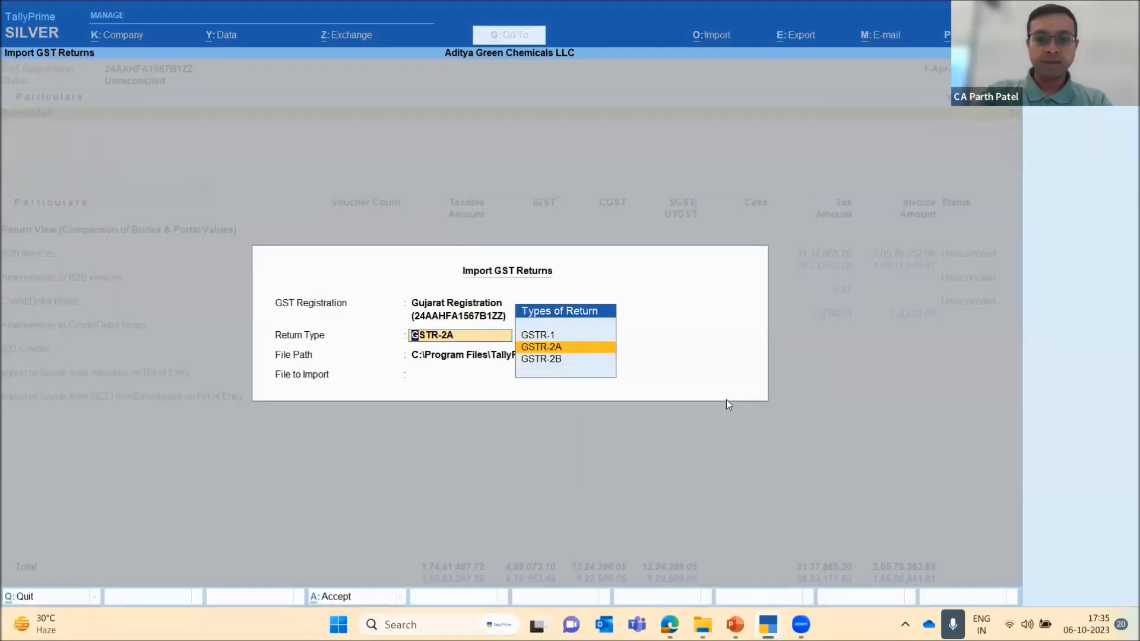
key("Return")
key("ctrl+v")
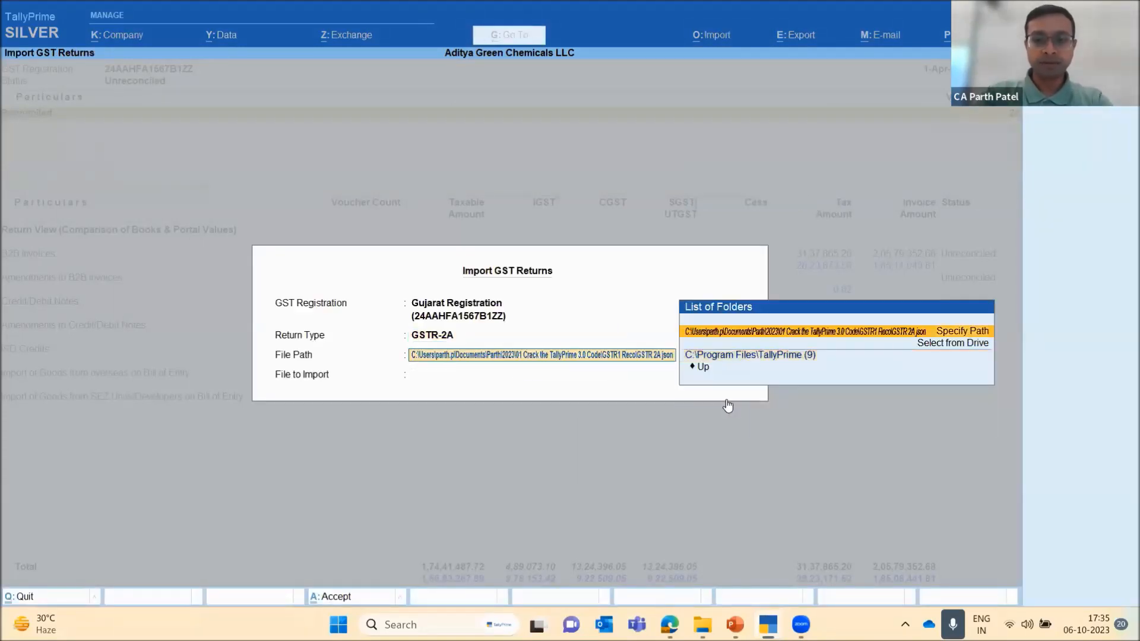
key("Return")
key("Return")
Import the June GSTR-2A JSON file for period 06/2023 and close the import summary
key("Down")
key("Down")
key("Down")
key("Down")
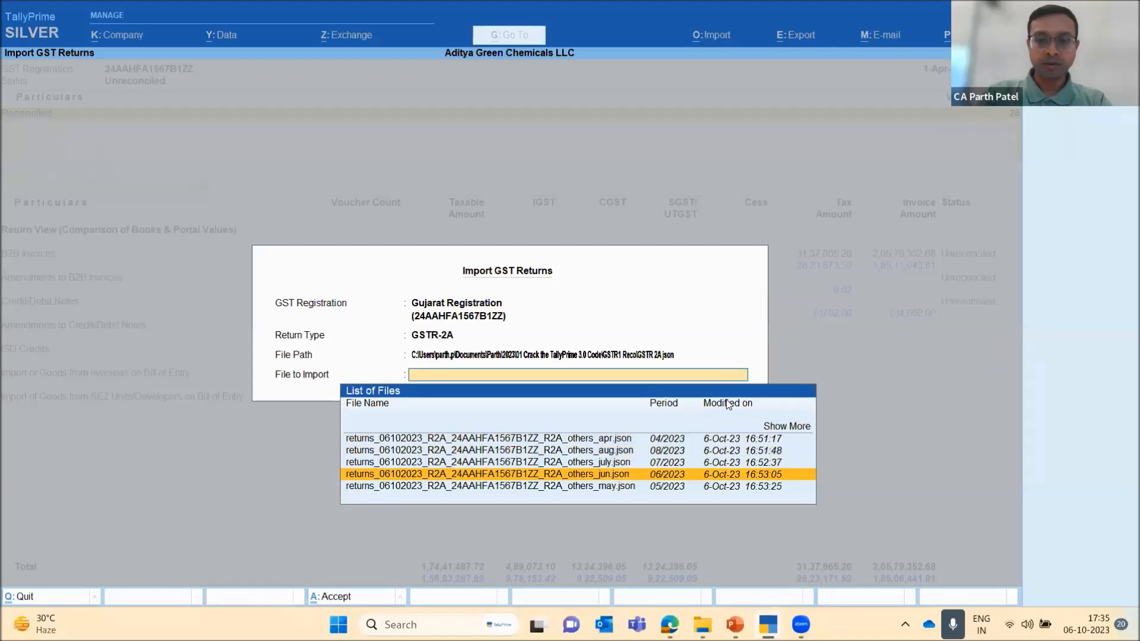
key("Return")
key("Return")
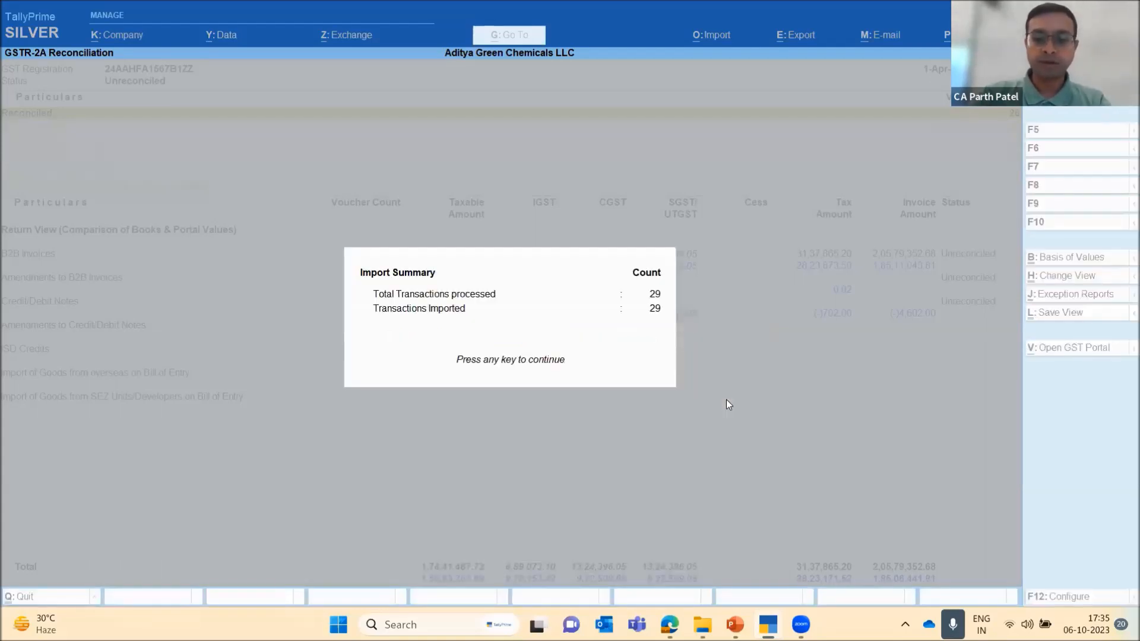
key("Return")
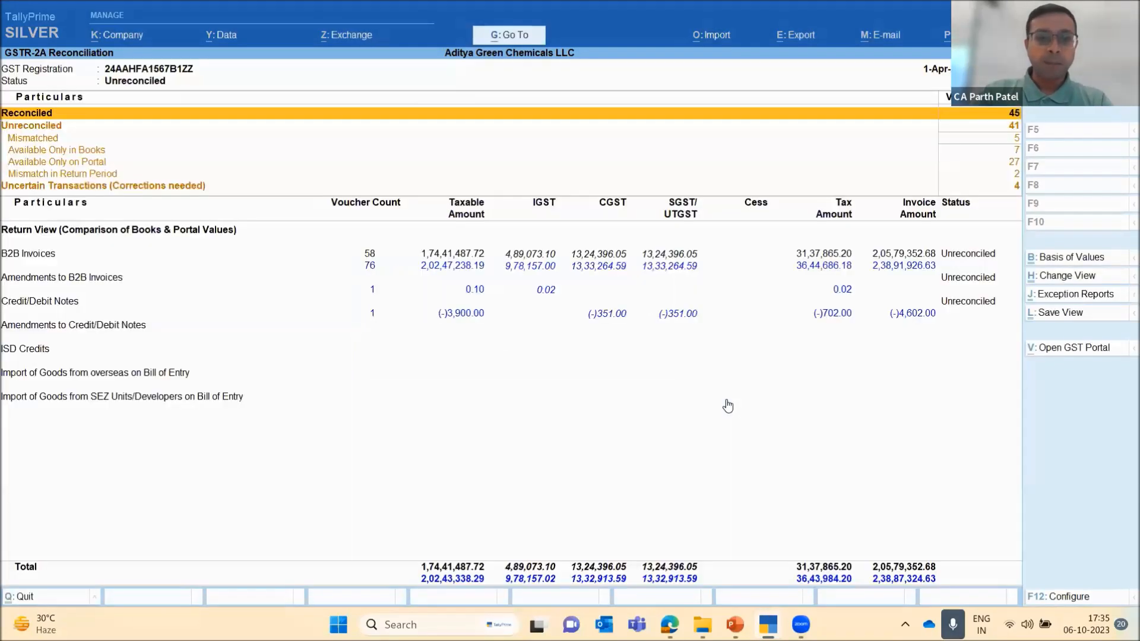
Go through the GSTR-2A reconciliation categories and open the party-wise summary of B2B Invoices
key("Down")
key("Down")
key("Down")
key("Down")
key("Down")
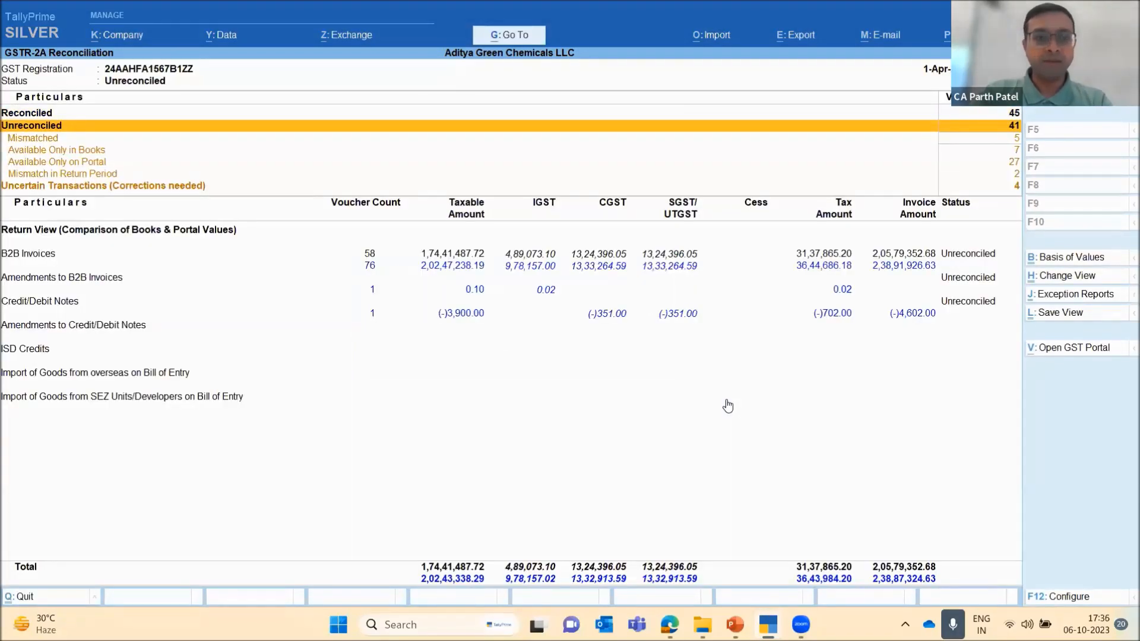
key("Down")
key("Down")
key("Up")
key("Down")
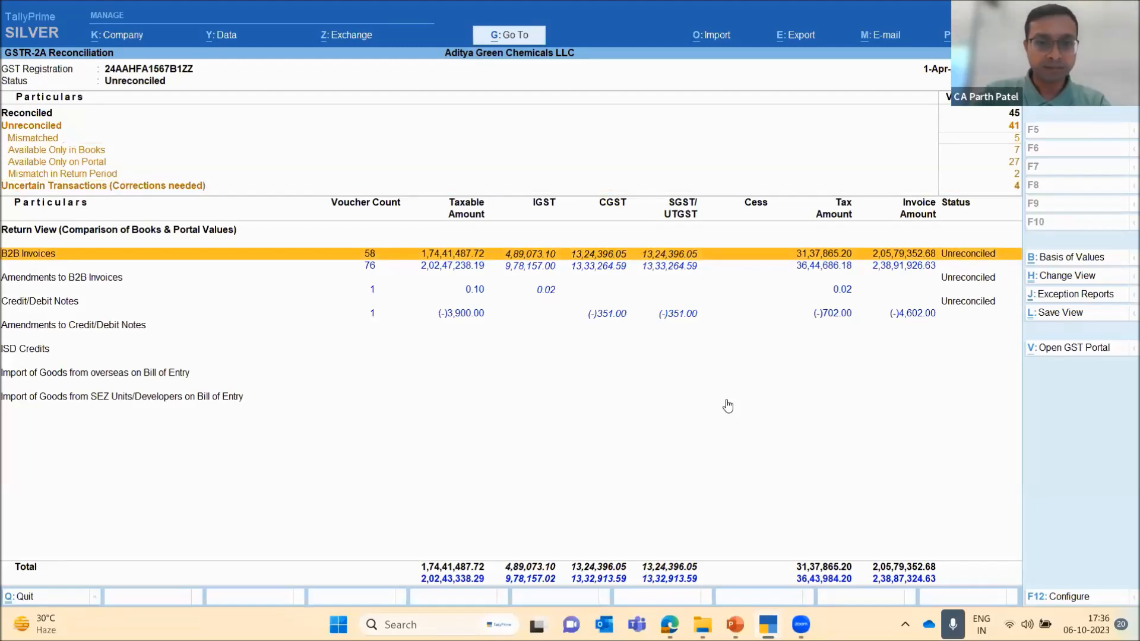
key("Return")
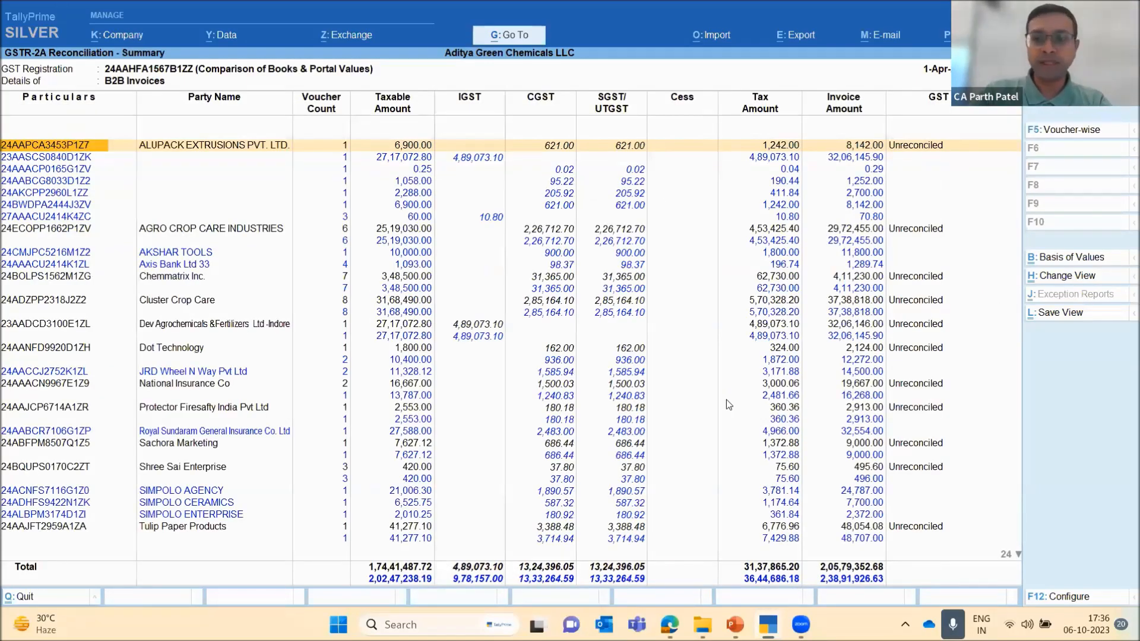
Look over the parties in the B2B Invoices summary and switch the report to the voucher-wise register
key("Down")
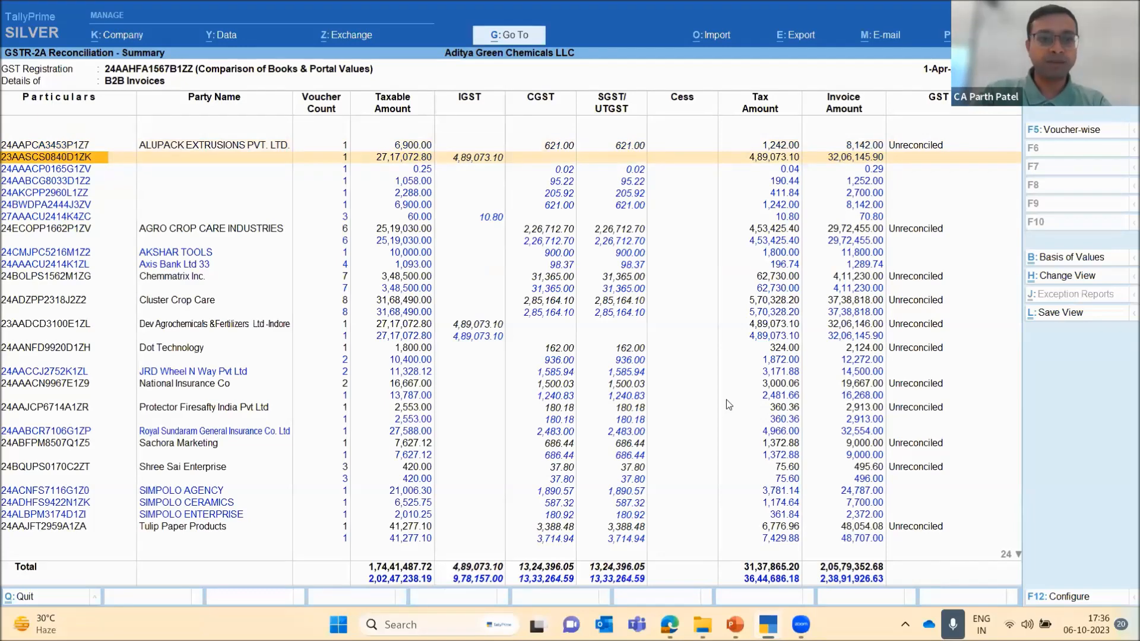
key("Down")
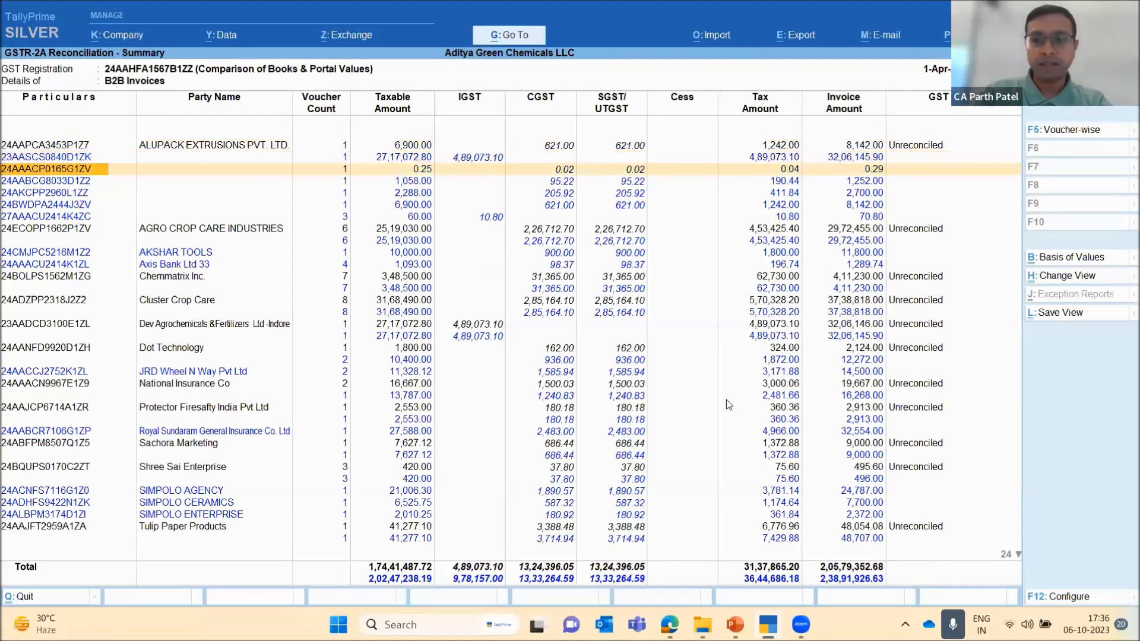
key("Down")
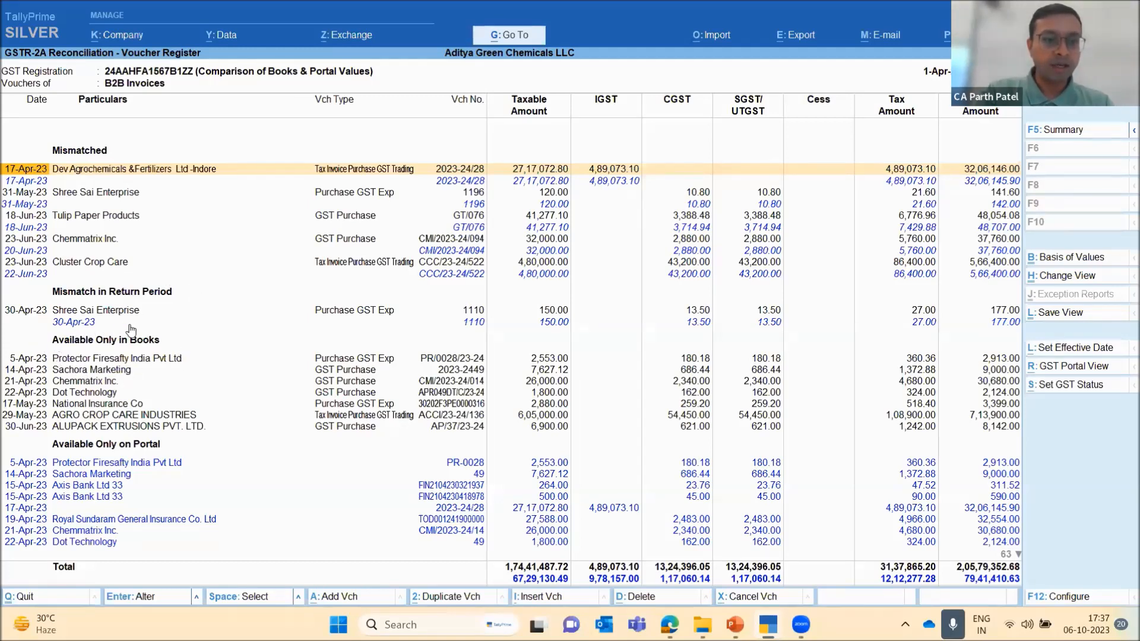
Review the B2B vouchers listed under Mismatched, Mismatch in Return Period, Available Only in Books and Available Only on Portal
key("Down")
key("Down")
key("Down")
key("Down")
key("Down")
key("Down")
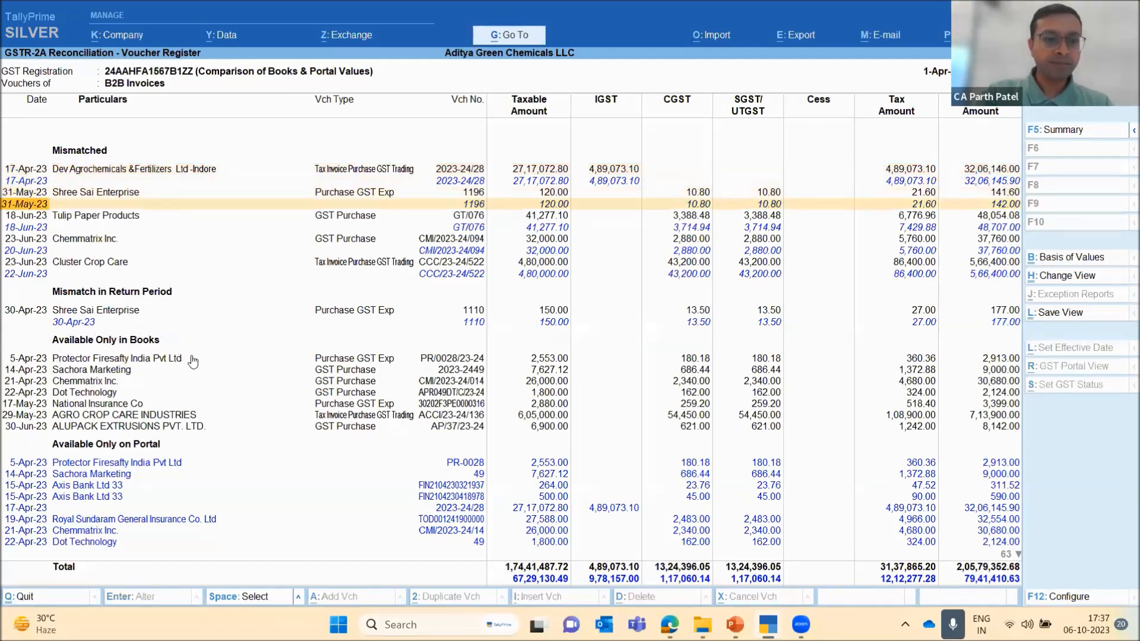
key("Down")
key("Down")
key("Down")
key("Down")
key("Down")
key("Down")
key("Down")
key("Down")
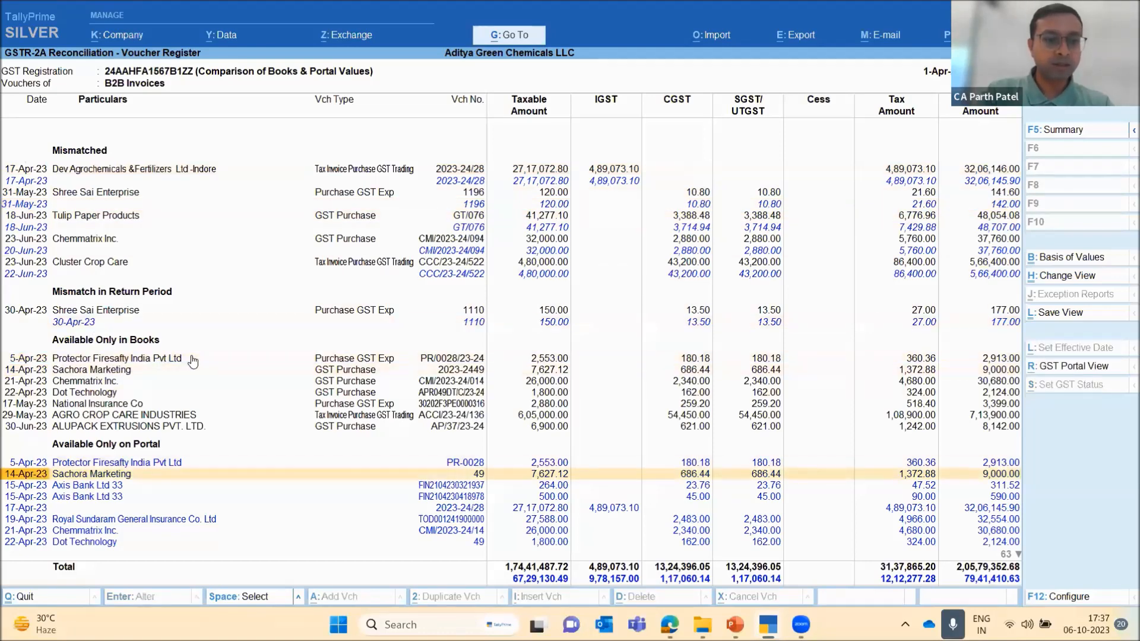
key("Up")
key("Up")
key("Down")
key("Down")
key("Down")
key("Down")
key("Down")
key("Down")
key("Down")
key("Down")
key("Down")
key("Down")
key("Down")
key("Down")
key("Down")
key("Down")
key("Down")
key("Down")
key("Down")
key("Down")
key("Down")
key("Down")
key("Down")
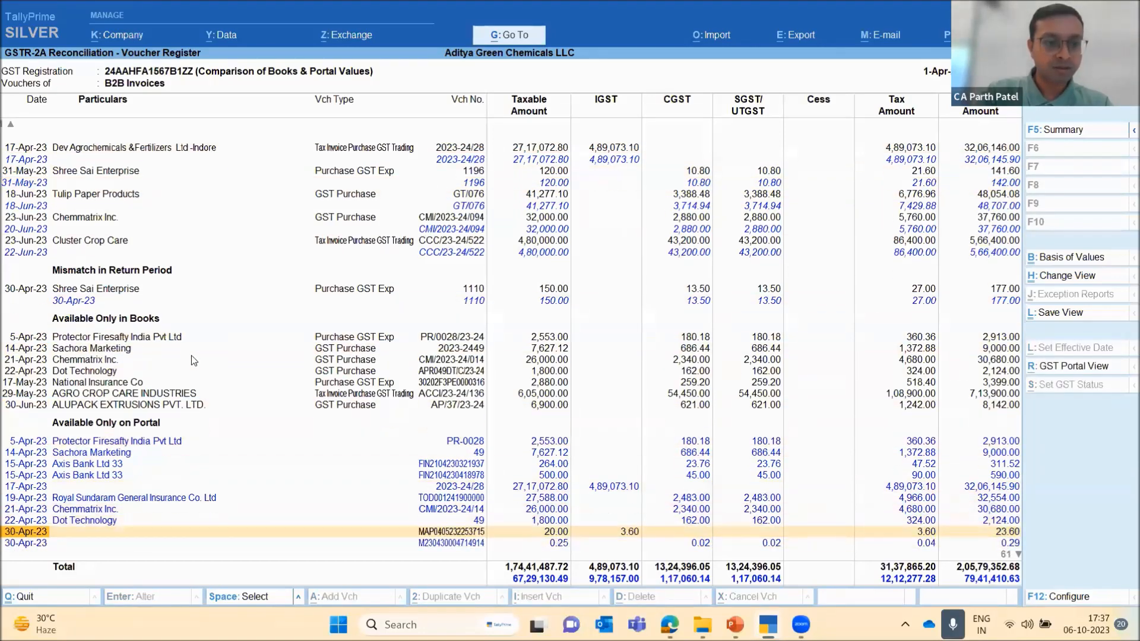
Review the vouchers in the Reconciled section of the B2B register from April to June 2023, going back up to the late May entries
key("Down")
key("Down")
key("Down")
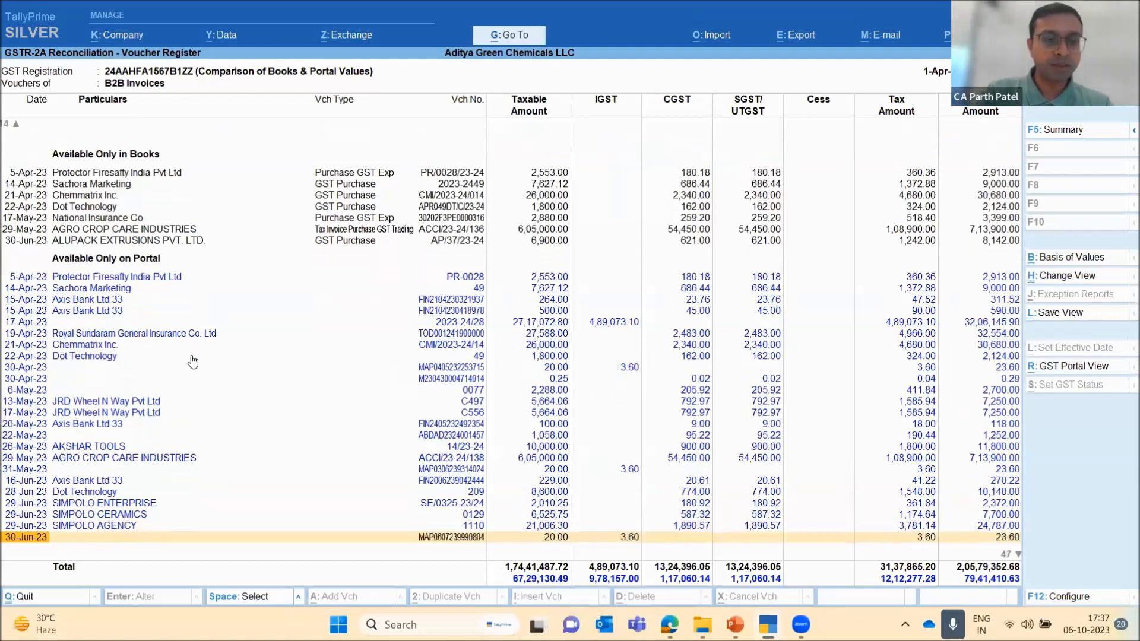
key("Down")
key("Down")
key("Down")
key("Down")
key("Down")
key("Down")
key("Down")
key("Down")
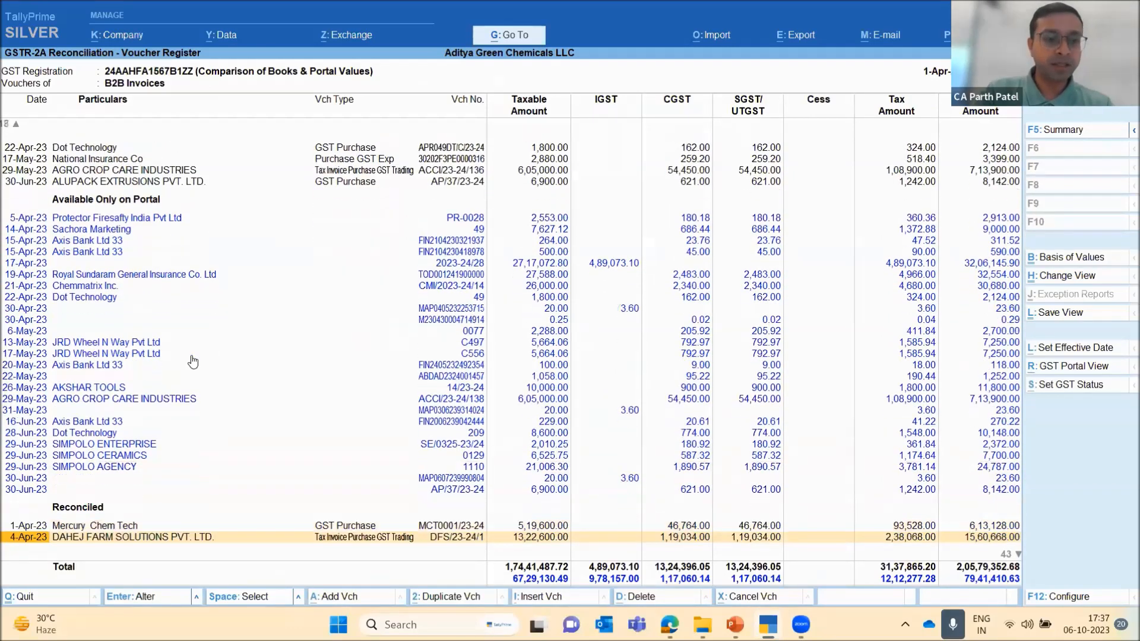
key("Down")
key("Down")
key("Down")
key("Down")
key("Down")
key("Down")
key("Down")
key("Down")
key("Down")
key("Down")
key("Down")
key("Down")
key("Down")
key("Down")
key("Down")
key("Down")
key("Down")
key("Down")
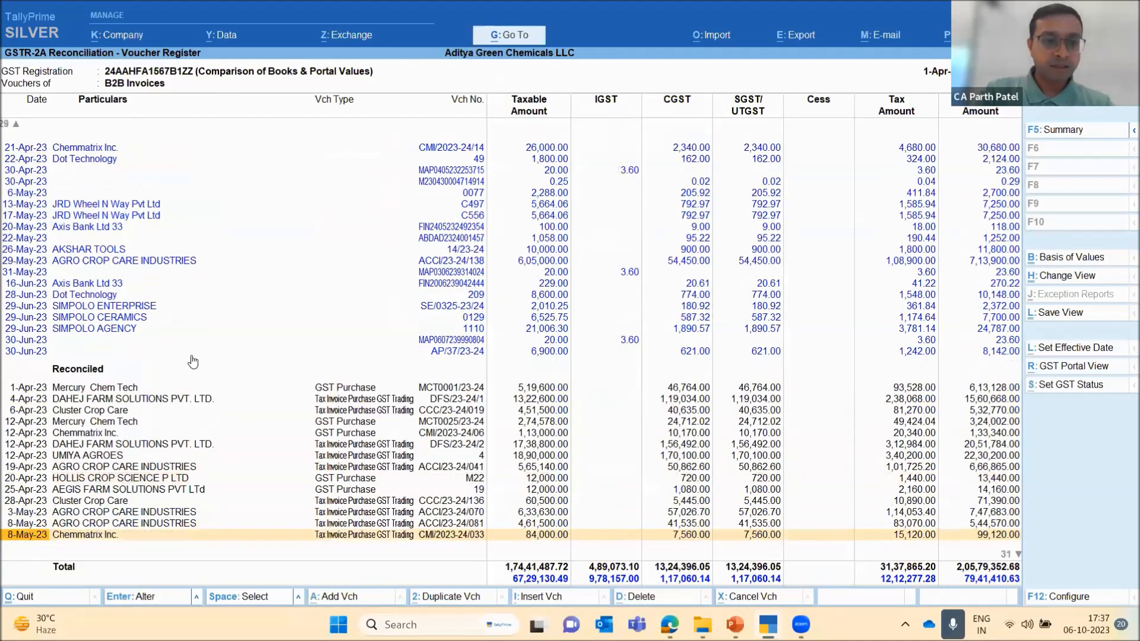
key("Down")
key("Down")
key("Down")
key("Down")
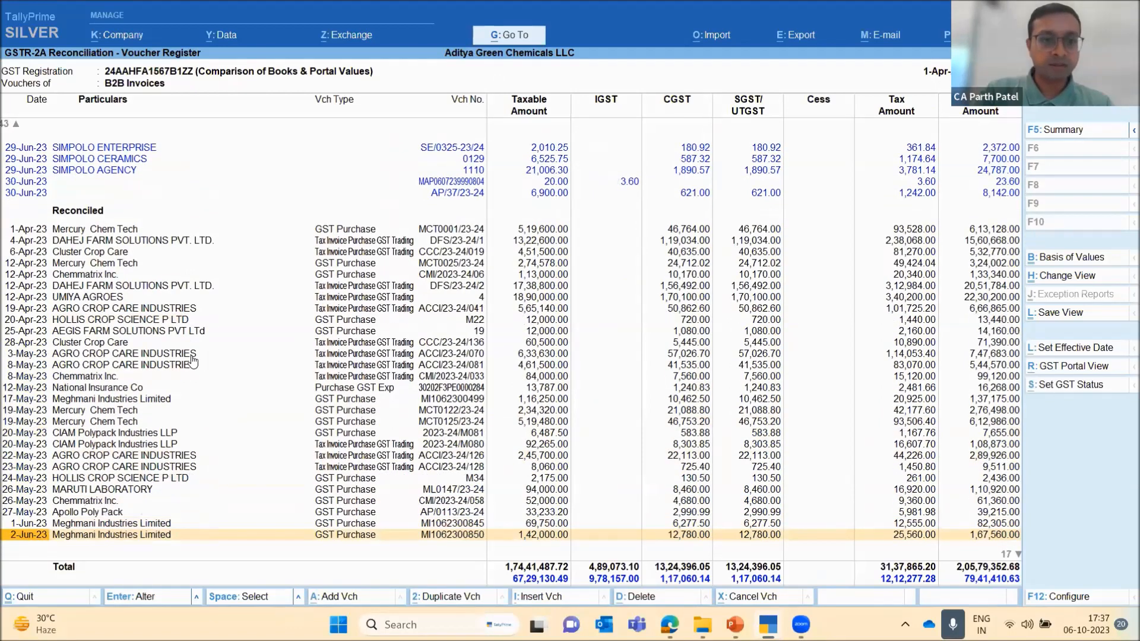
key("Down")
key("Down")
key("Down")
key("Down")
key("Down")
key("Down")
key("Down")
key("Down")
key("Down")
key("Down")
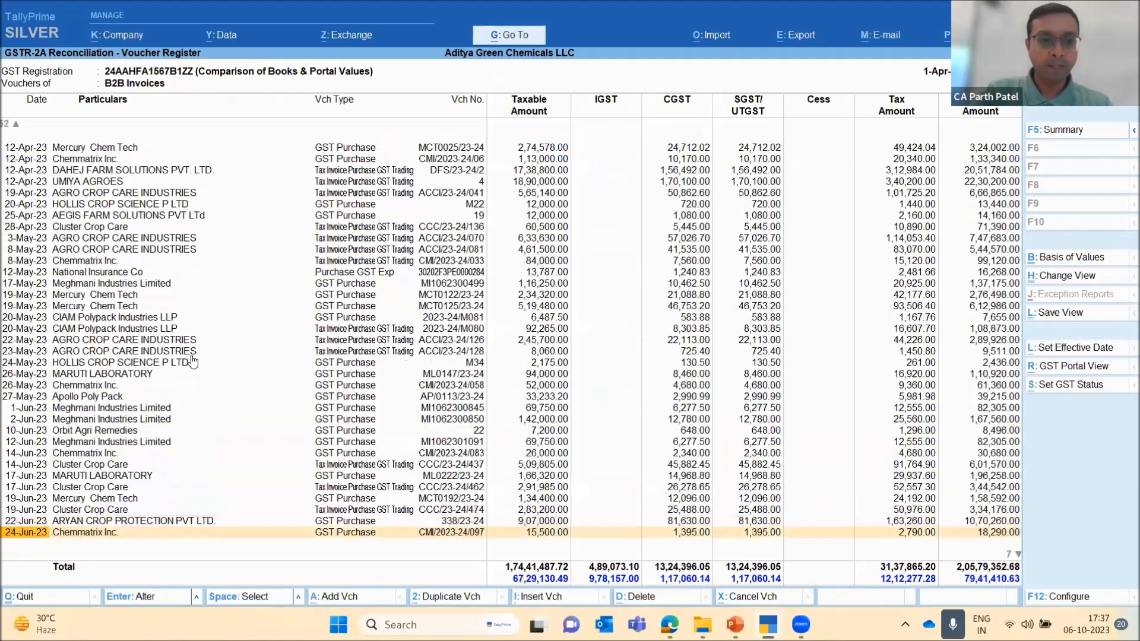
key("Up")
key("Up")
key("Up")
key("Up")
key("Up")
key("Up")
key("Up")
key("Up")
key("Up")
key("Up")
key("Up")
key("Up")
key("Up")
key("Up")
key("Up")
key("Up")
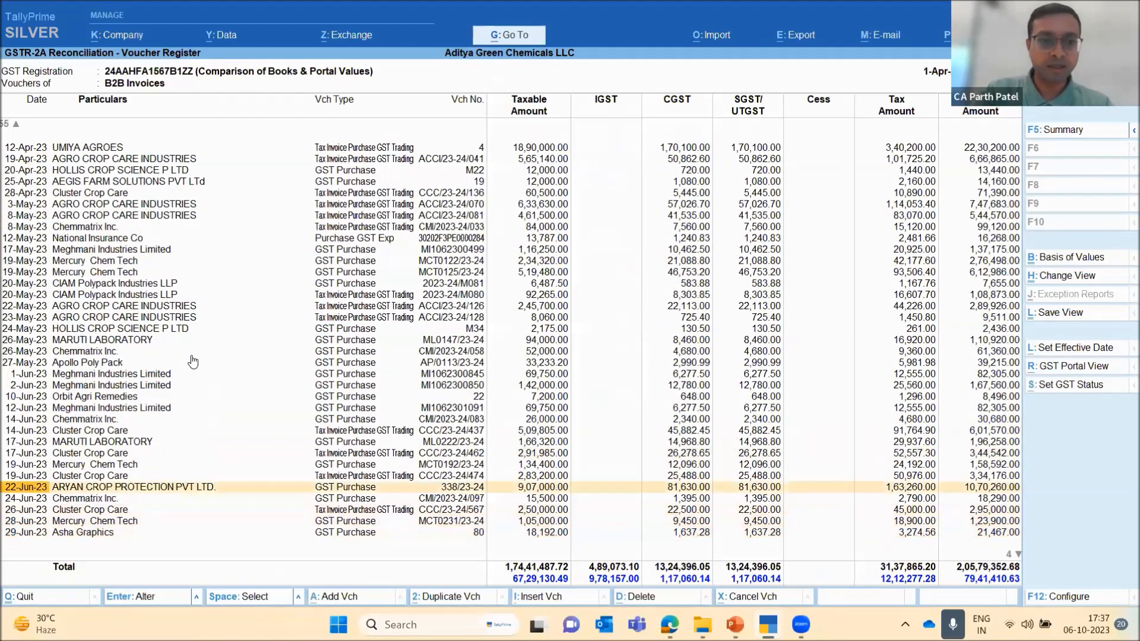
key("Up")
key("Up")
key("Up")
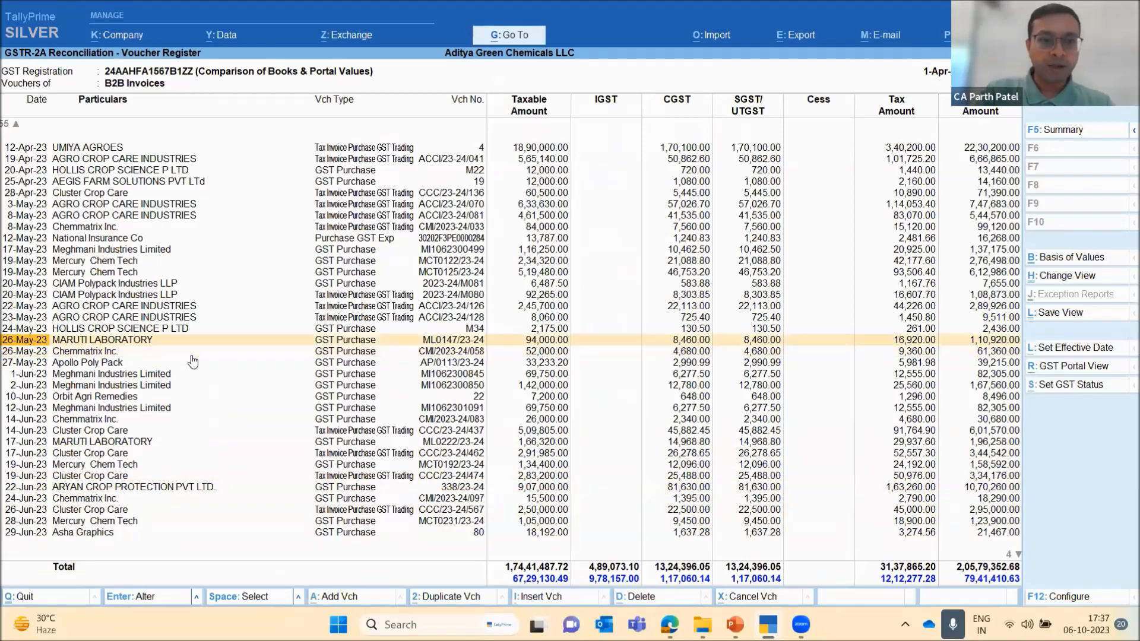
key("Up")
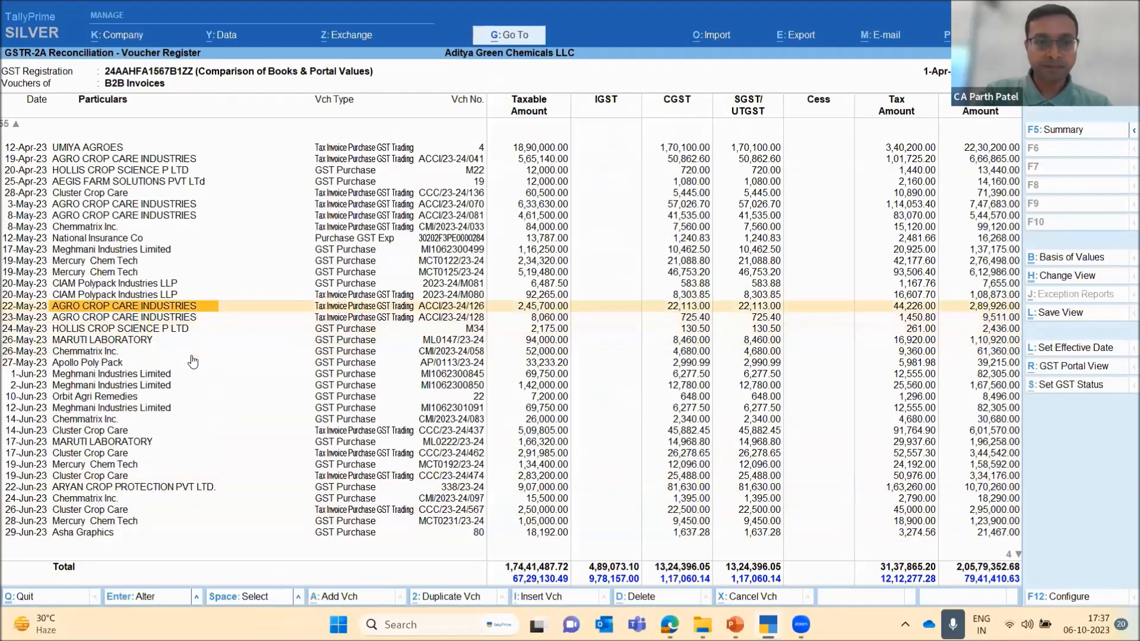
Go back to the Available Only in Books section and locate the 21-Apr-23 Chemmatrix Inc. voucher
key("Up")
key("Up")
key("Up")
key("Up")
key("Up")
key("Up")
key("Up")
key("Up")
key("Up")
key("Up")
key("Up")
key("Up")
key("Up")
key("Up")
key("Up")
key("Up")
key("Up")
key("Up")
key("Up")
key("Up")
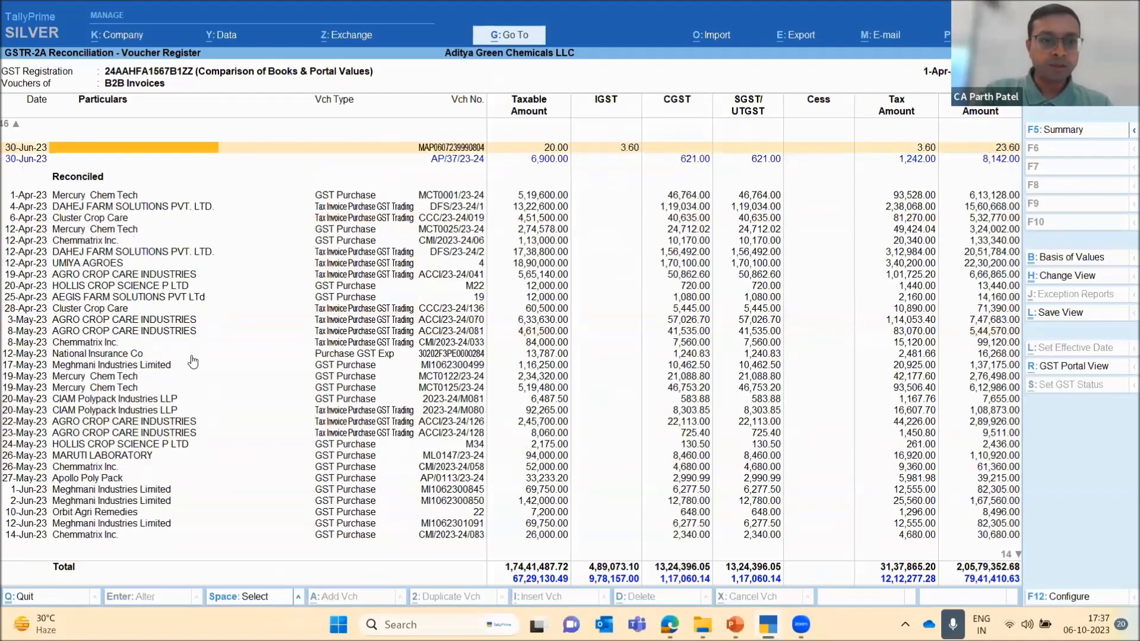
key("Up")
key("Up")
key("Up")
key("Up")
key("Up")
key("Up")
key("Up")
key("Up")
key("Up")
key("Up")
key("Up")
key("Up")
key("Up")
key("Up")
key("Up")
key("Up")
key("Up")
key("Up")
key("Up")
key("Up")
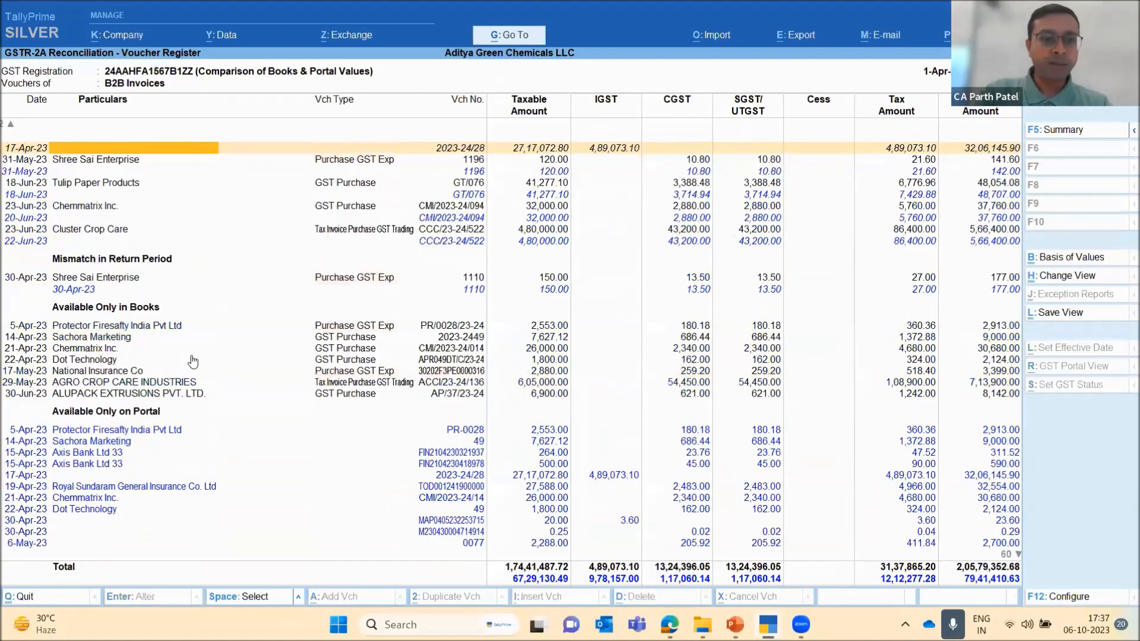
left_click(192, 354)
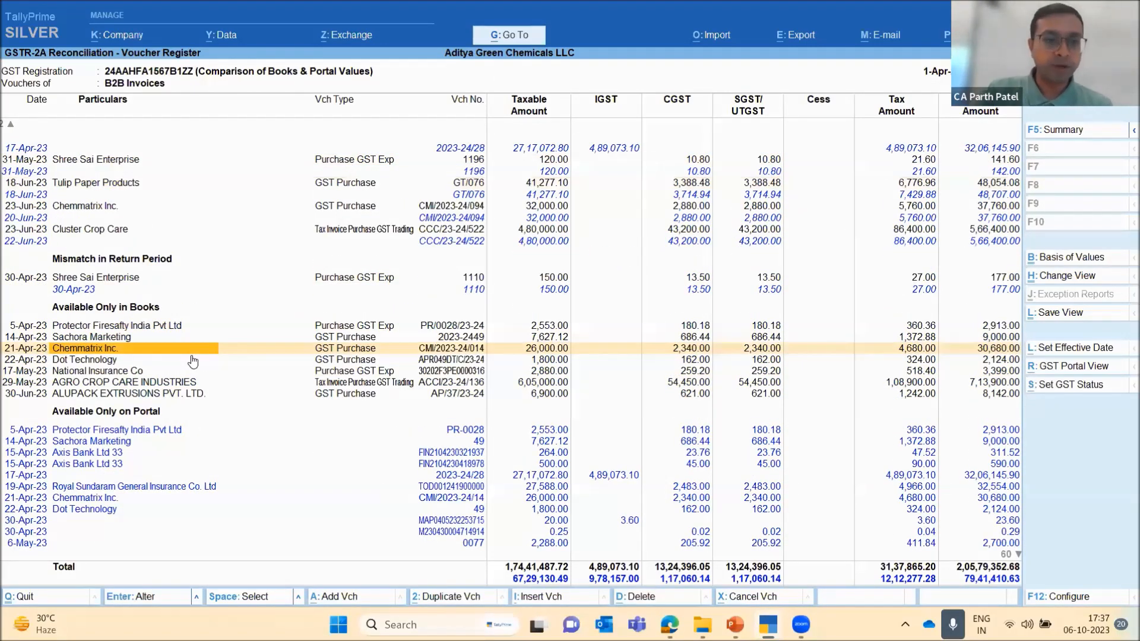
key("Down")
key("Up")
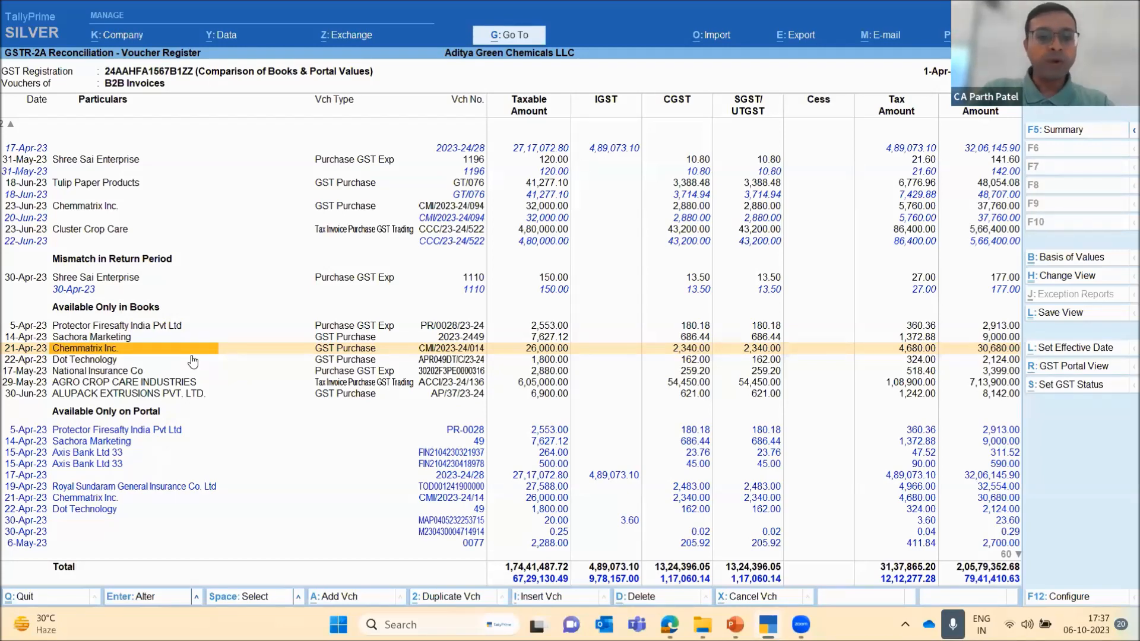
View the 22-Apr-23 Dot Technology purchase voucher and return to the voucher register
double_click(191, 356)
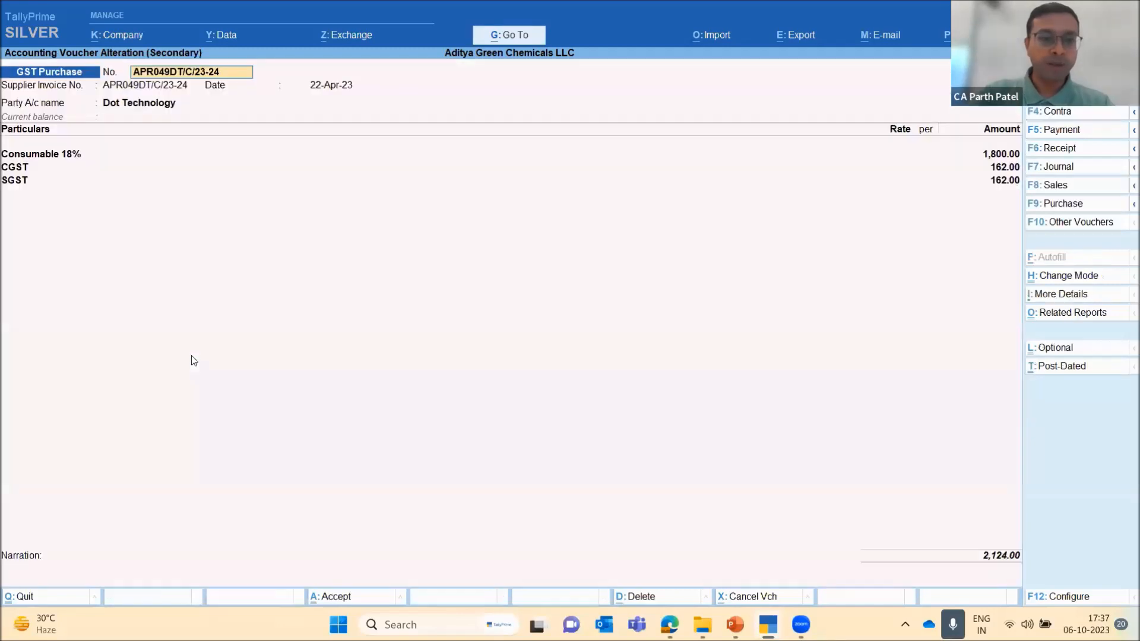
key("Escape")
key("Escape")
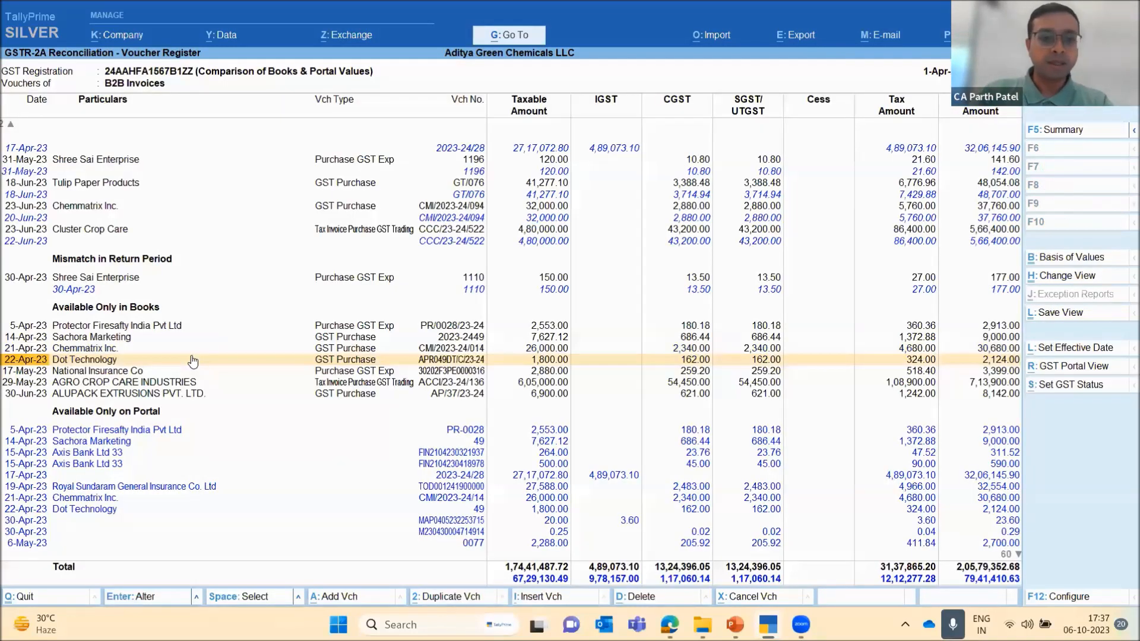
Select the 21-Apr-23 Chemmatrix Inc. voucher under Available Only in Books and set its GST return effective date to 15.7
key("Up")
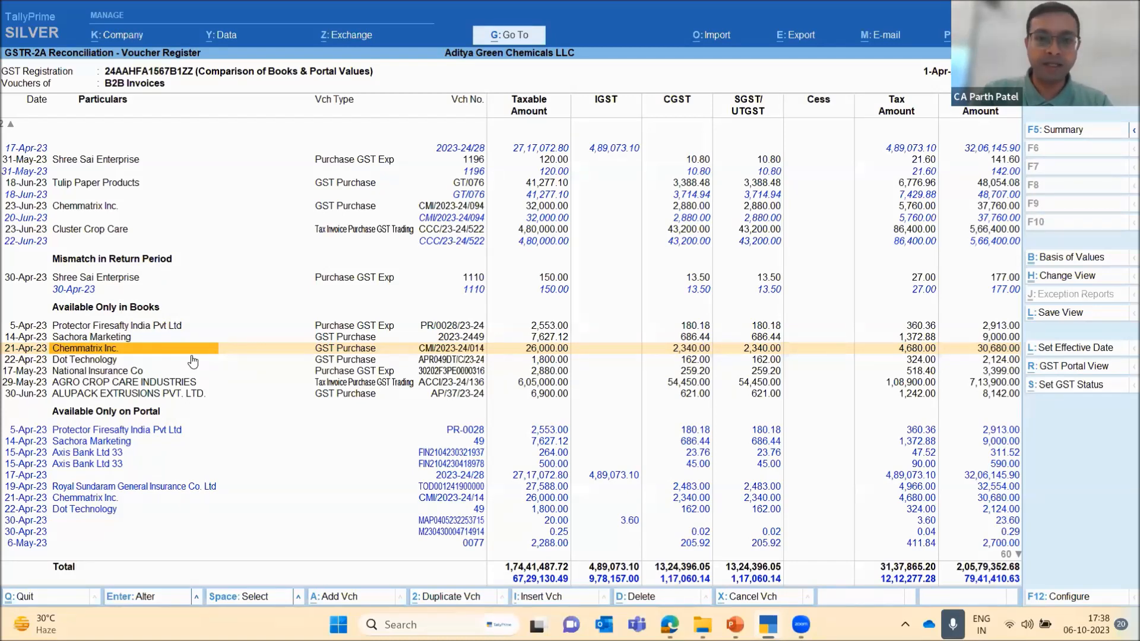
key("space")
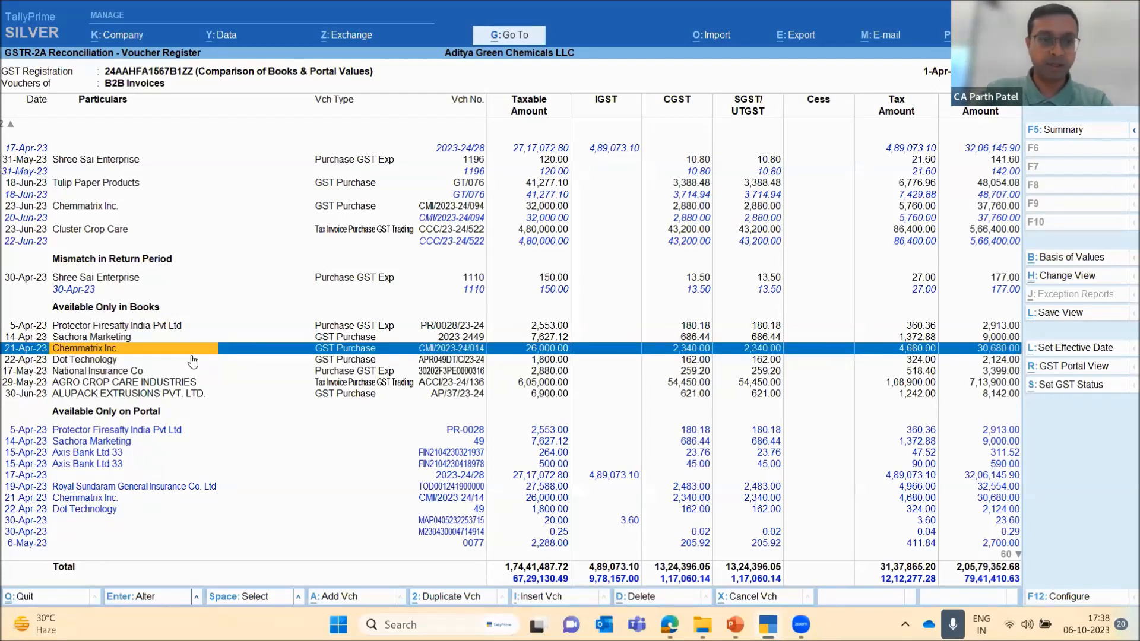
key("Down")
key("Up")
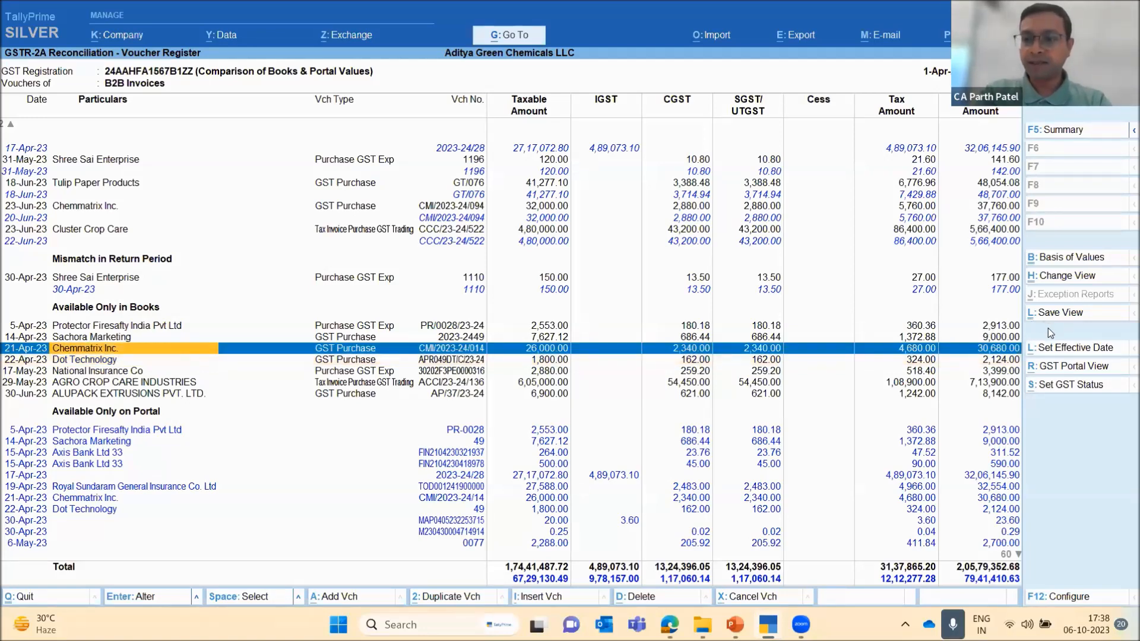
left_click(1074, 349)
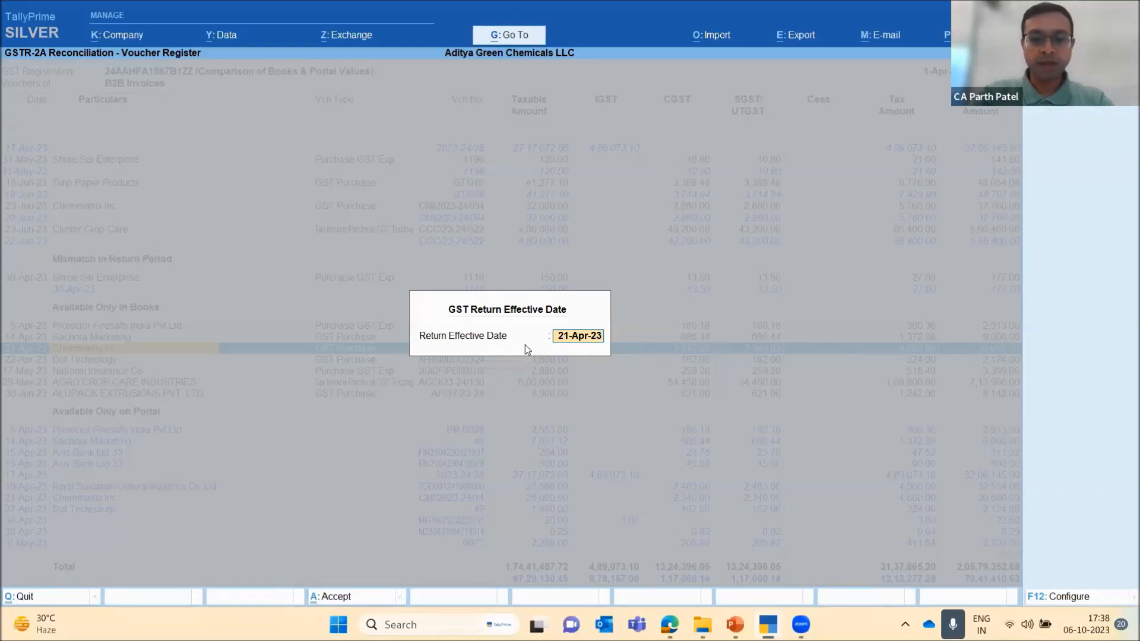
type("1.7")
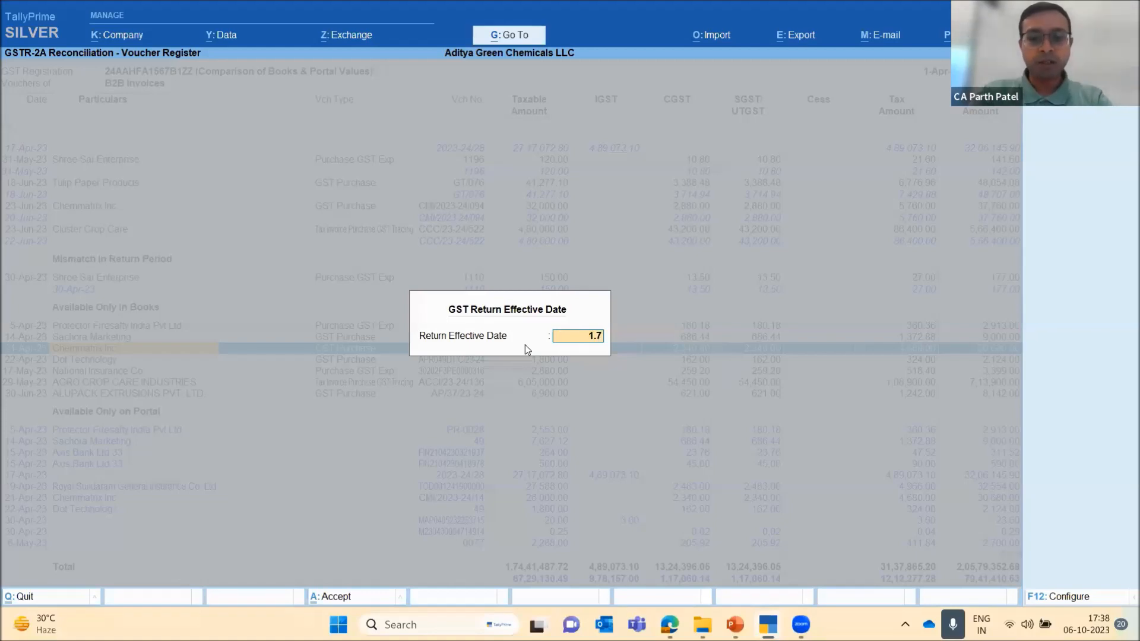
key("BackSpace")
key("BackSpace")
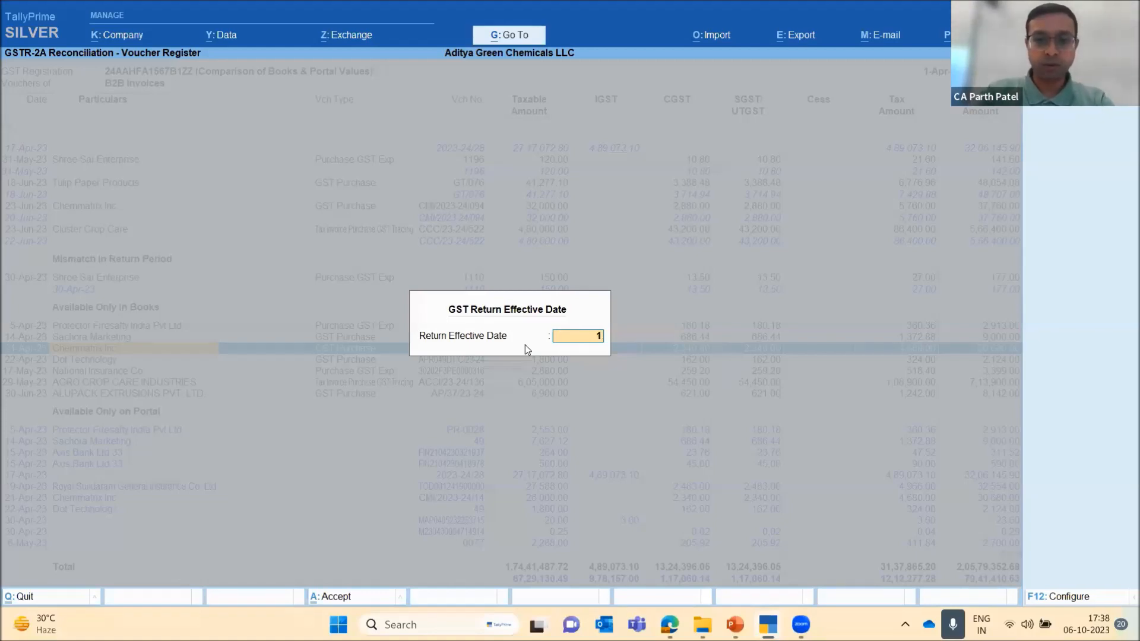
type("15.7")
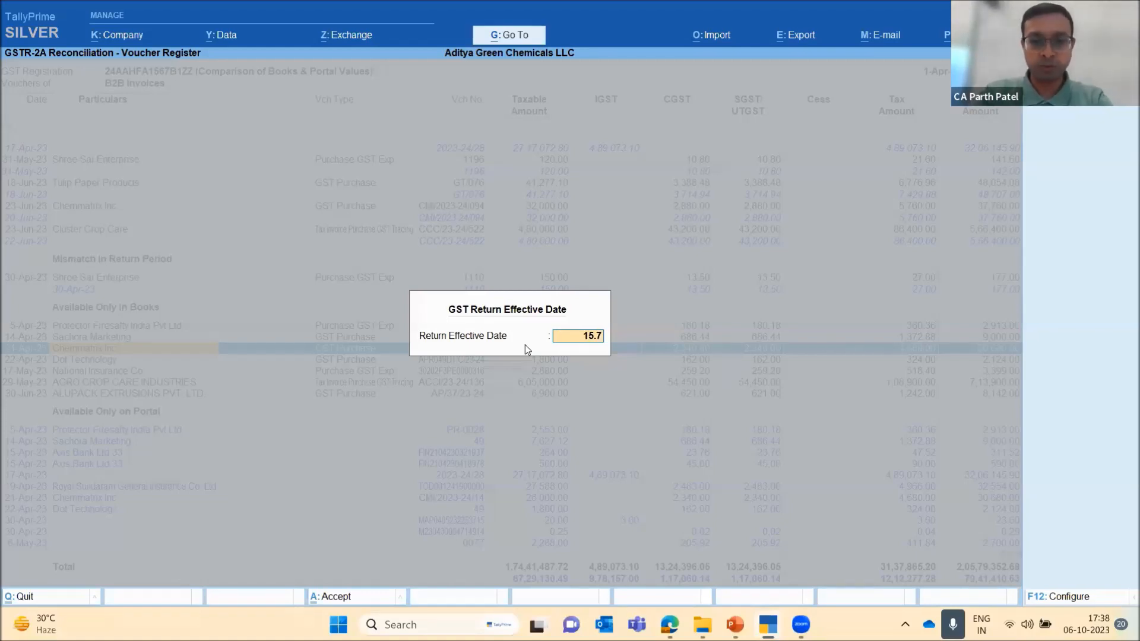
key("Return")
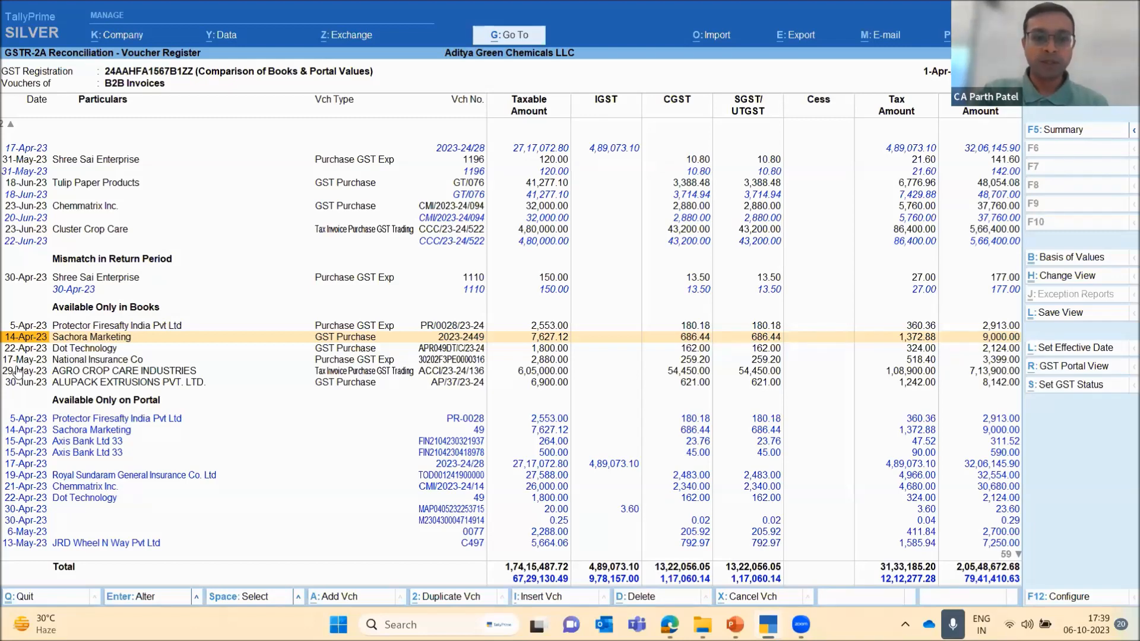
Compare the mismatched Cluster Crop Care entries and review the first vouchers under Available Only in Books
key("Down")
key("Down")
key("Up")
key("Up")
key("Up")
key("Up")
key("Up")
key("Up")
key("Up")
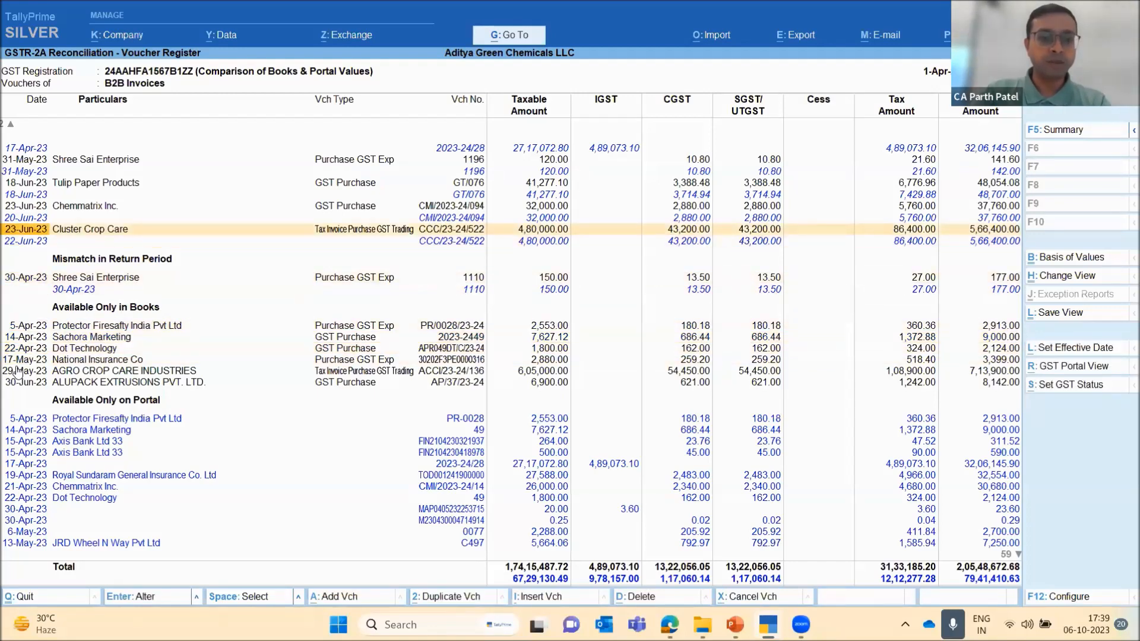
key("Down")
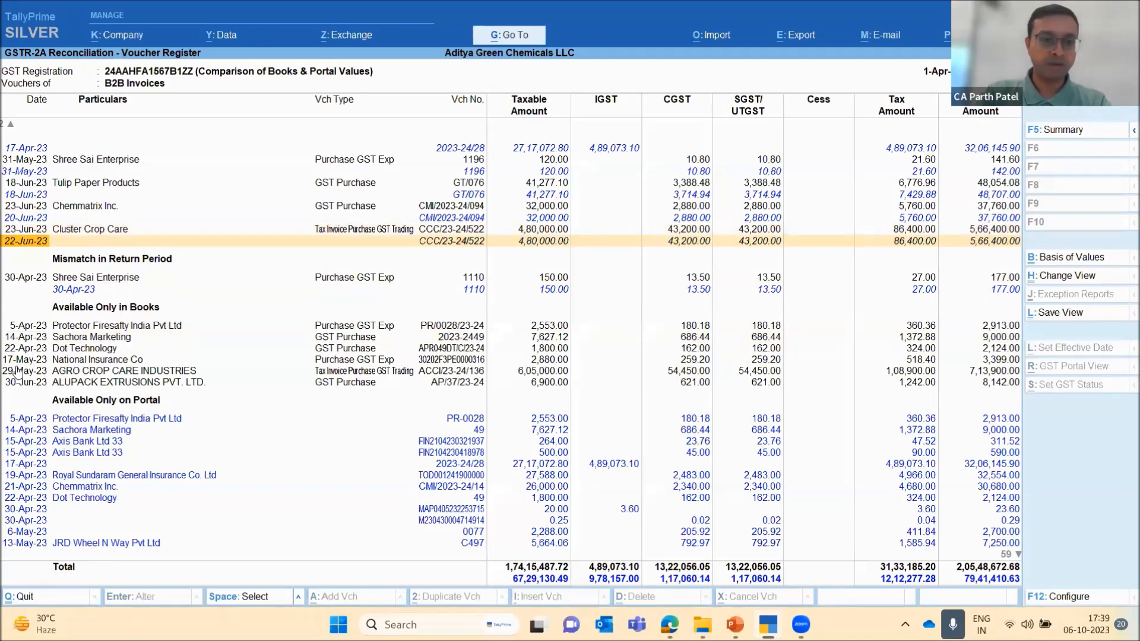
key("Down")
key("Down")
key("Down")
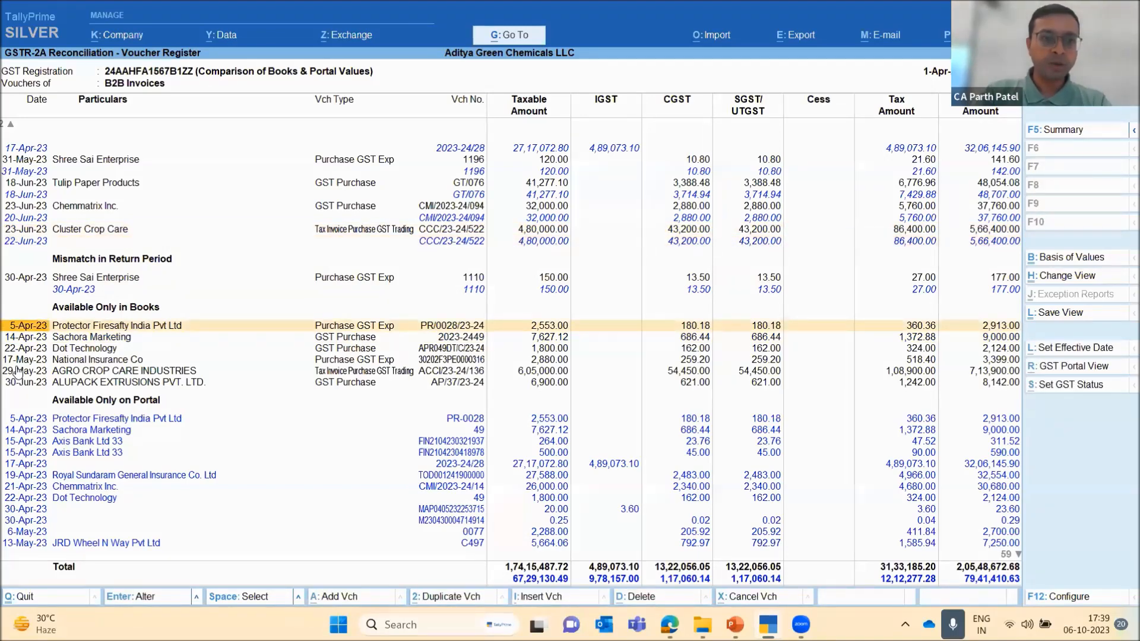
key("Down")
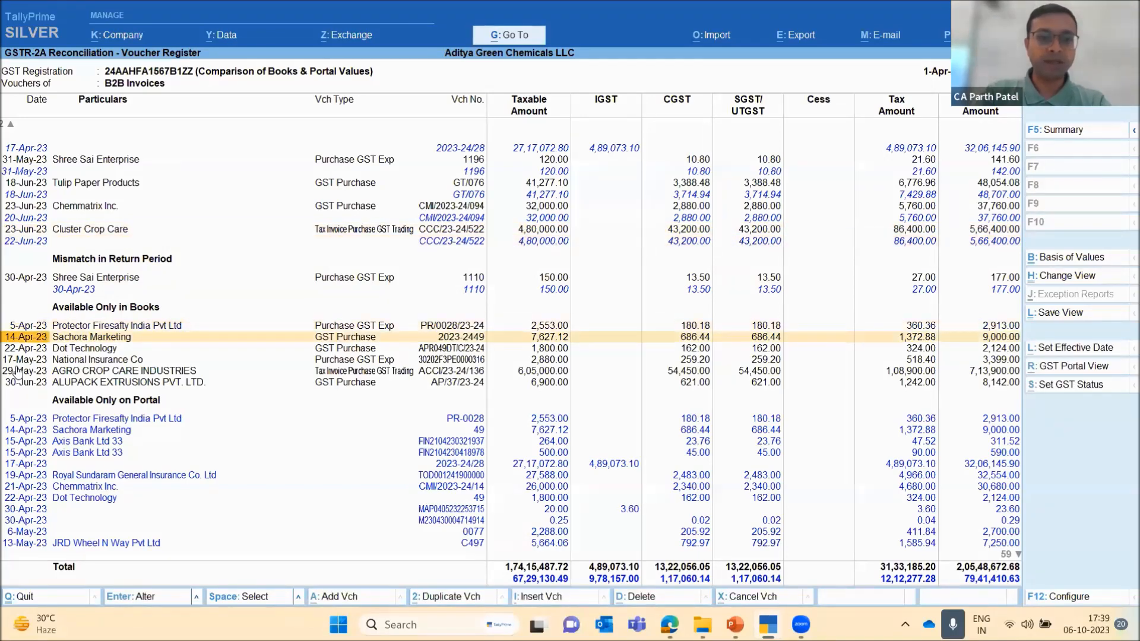
Check the Dot Technology and National Insurance Co vouchers under Available Only in Books, including their voucher numbers
key("Down")
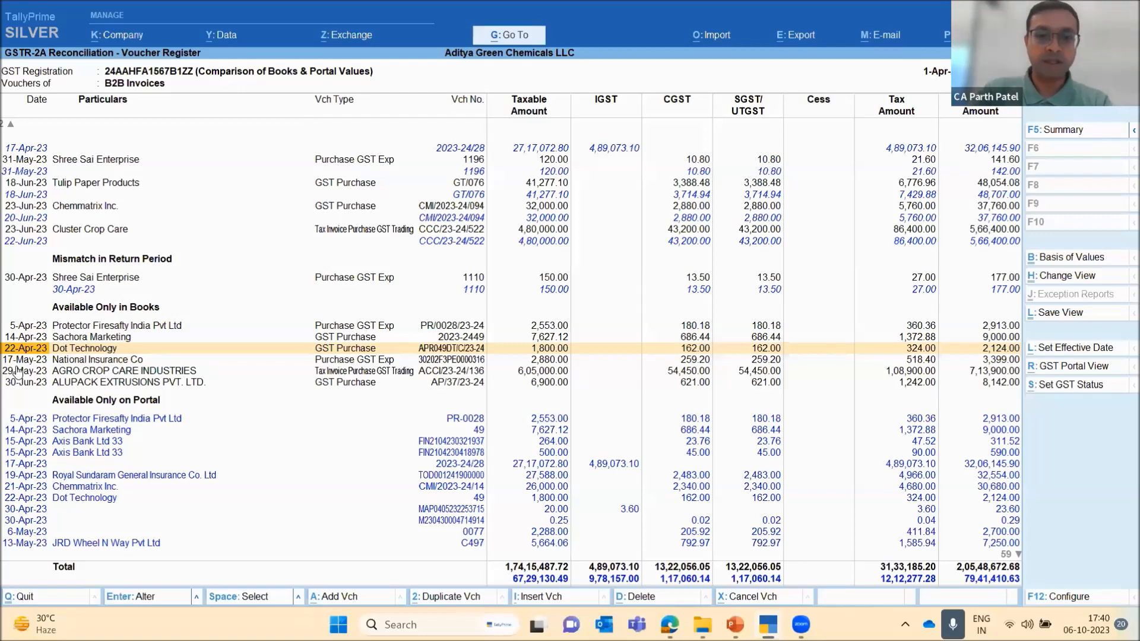
key("Down")
key("Up")
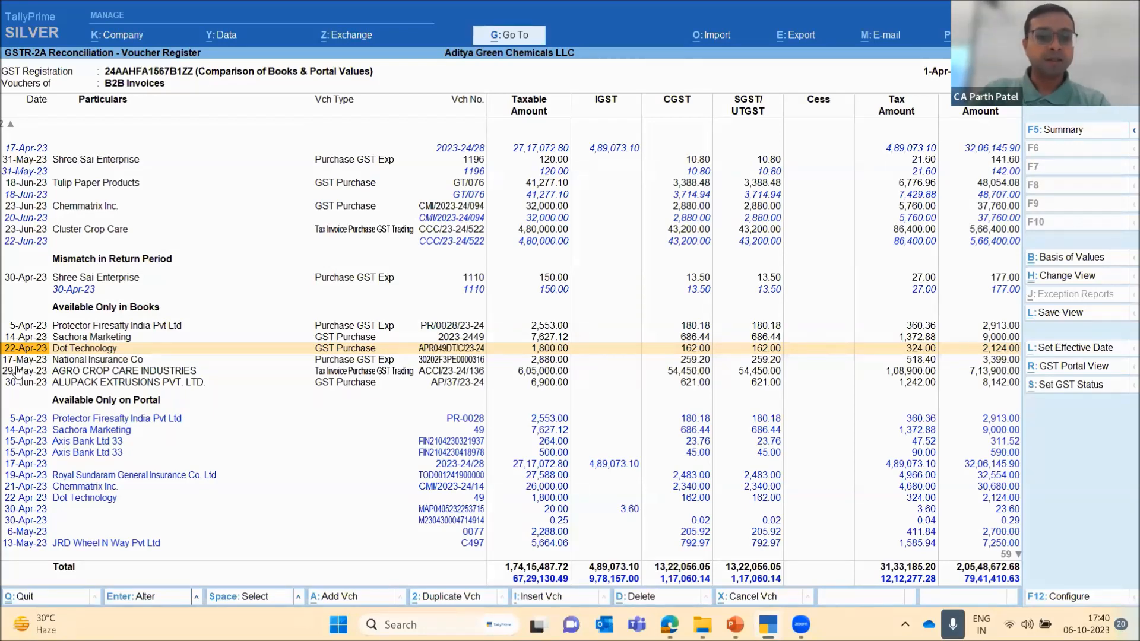
key("Right")
key("Right")
key("Right")
key("Right")
key("Right")
key("Left")
key("Left")
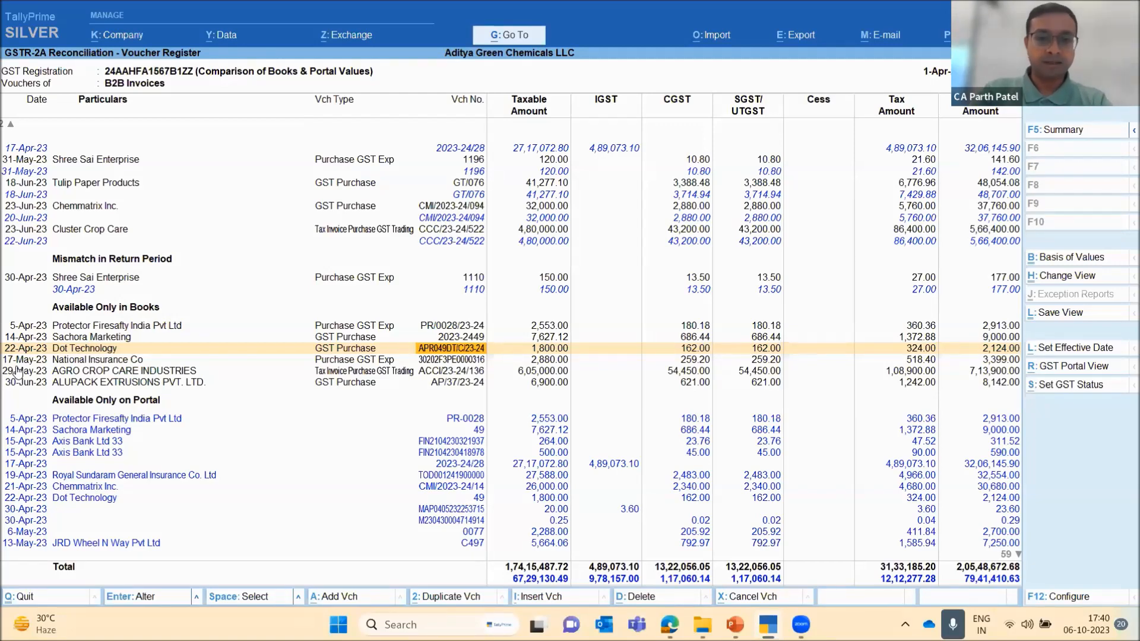
key("Down")
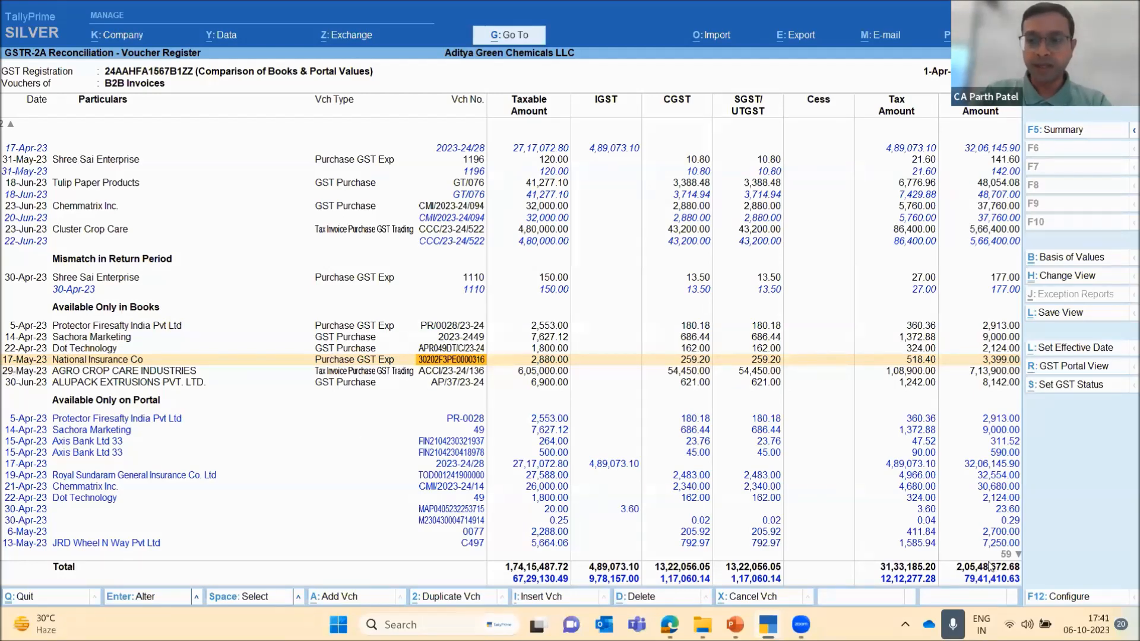
Configure the voucher register to show the Party GSTIN/UIN and the Invoice Type
left_click(1067, 598)
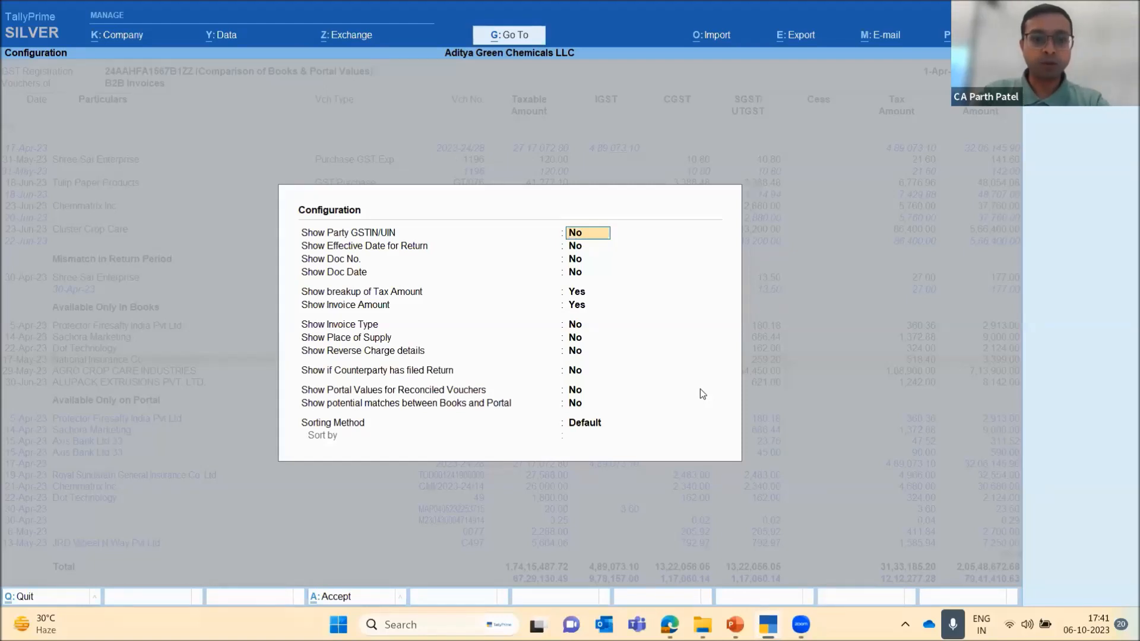
type("y")
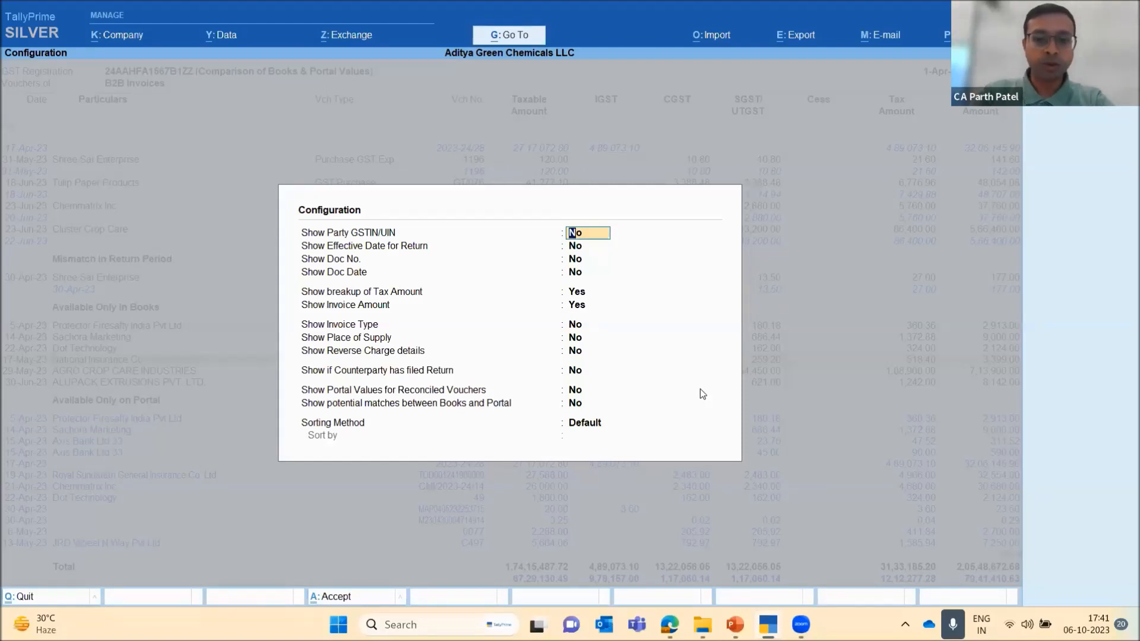
key("Return")
key("Return")
key("Return")
key("Return")
key("Return")
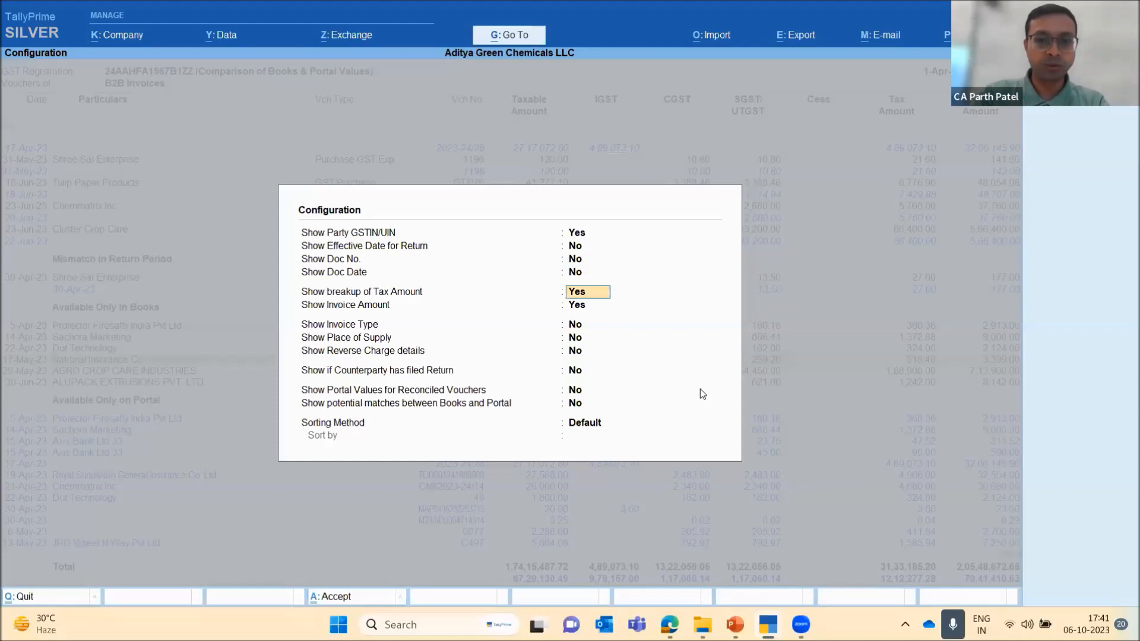
key("Return")
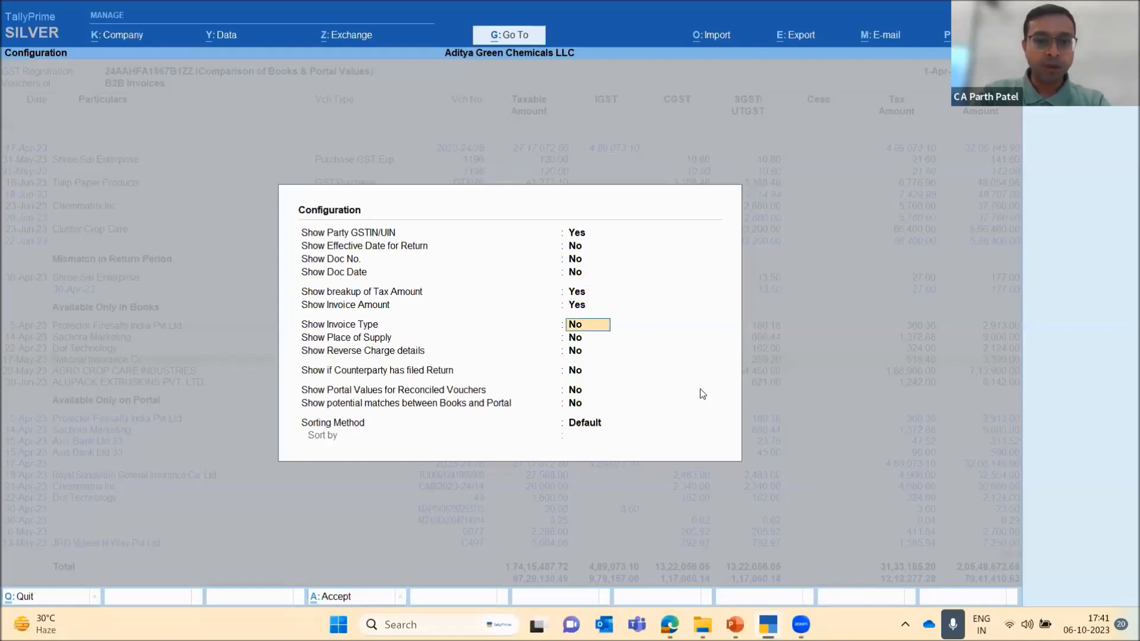
type("y")
Enable showing potential matches between Books and Portal, keep the Default sorting method, and apply the configuration
key("Return")
key("Return")
key("Return")
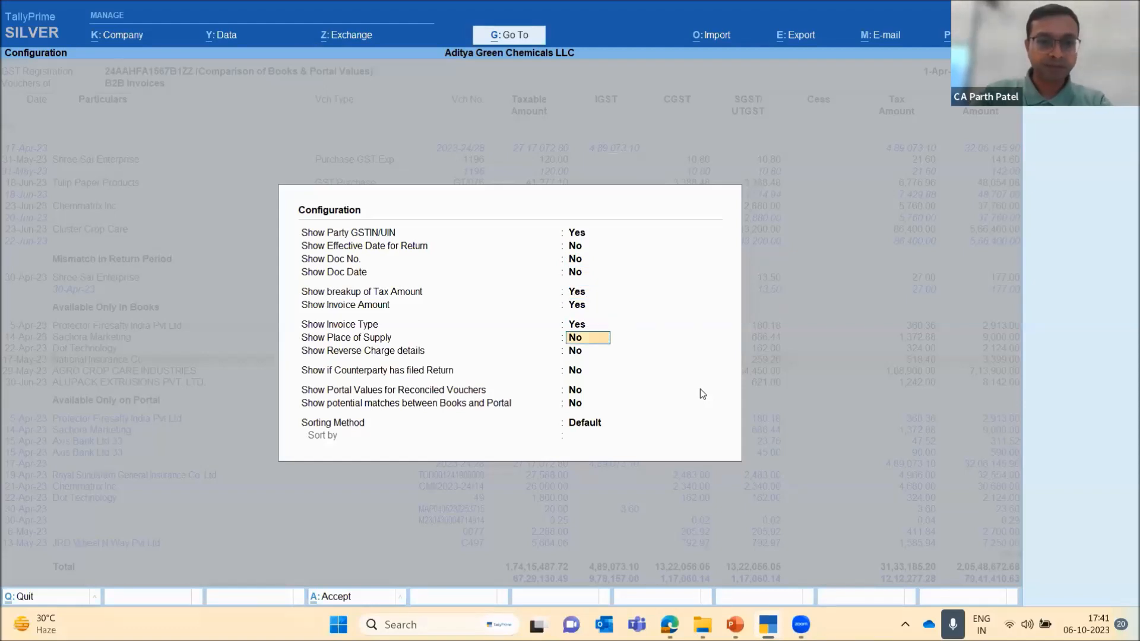
key("Return")
key("Return")
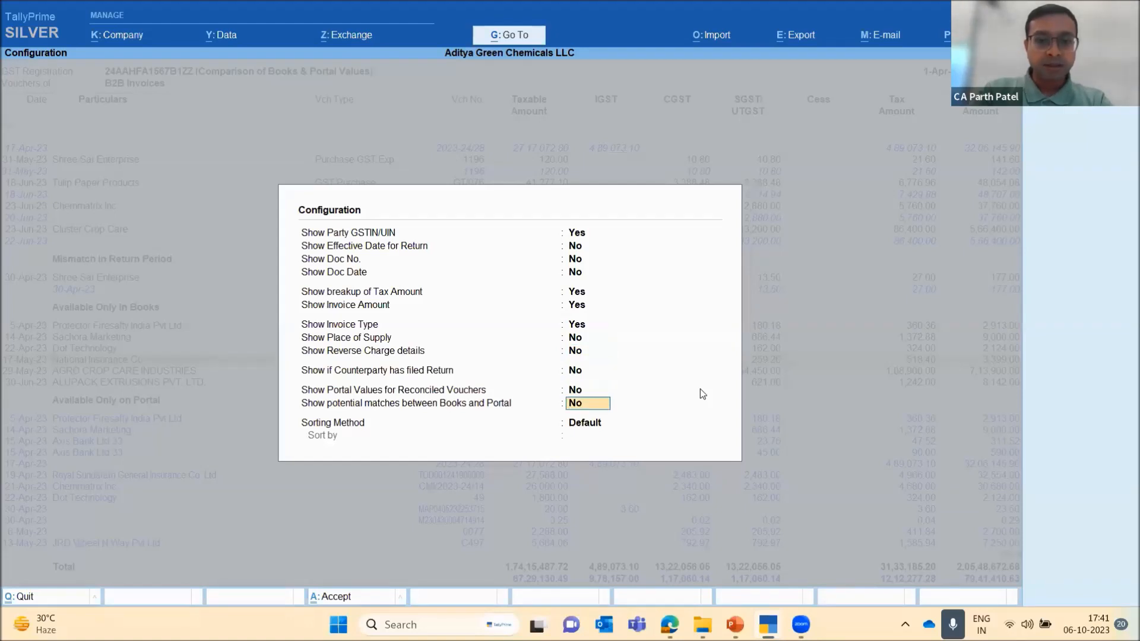
key("Up")
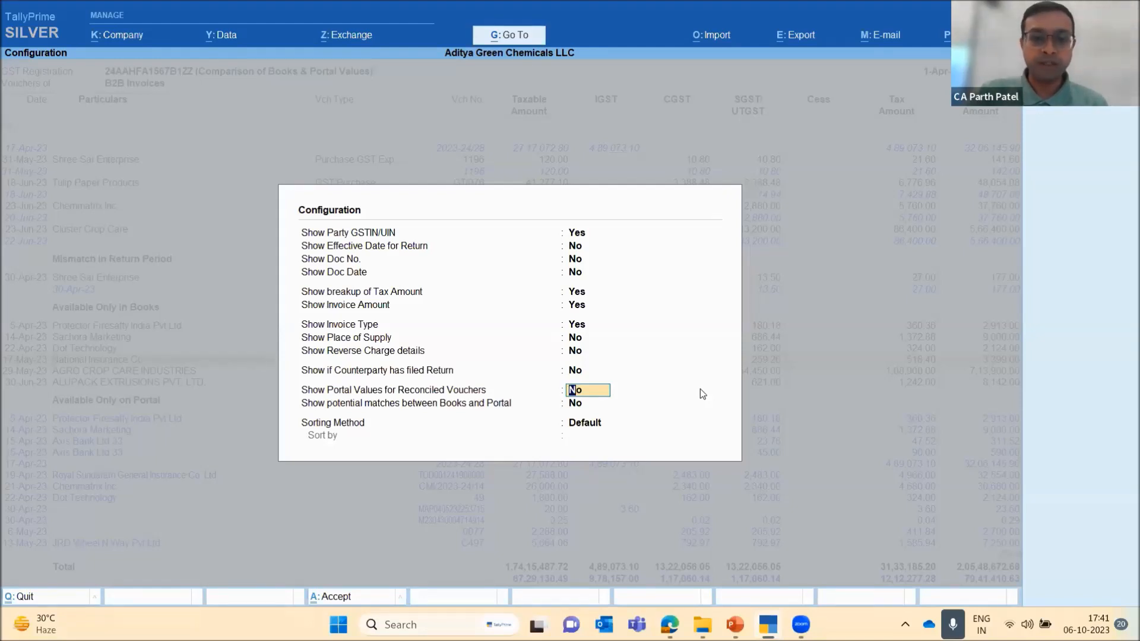
key("Return")
type("y")
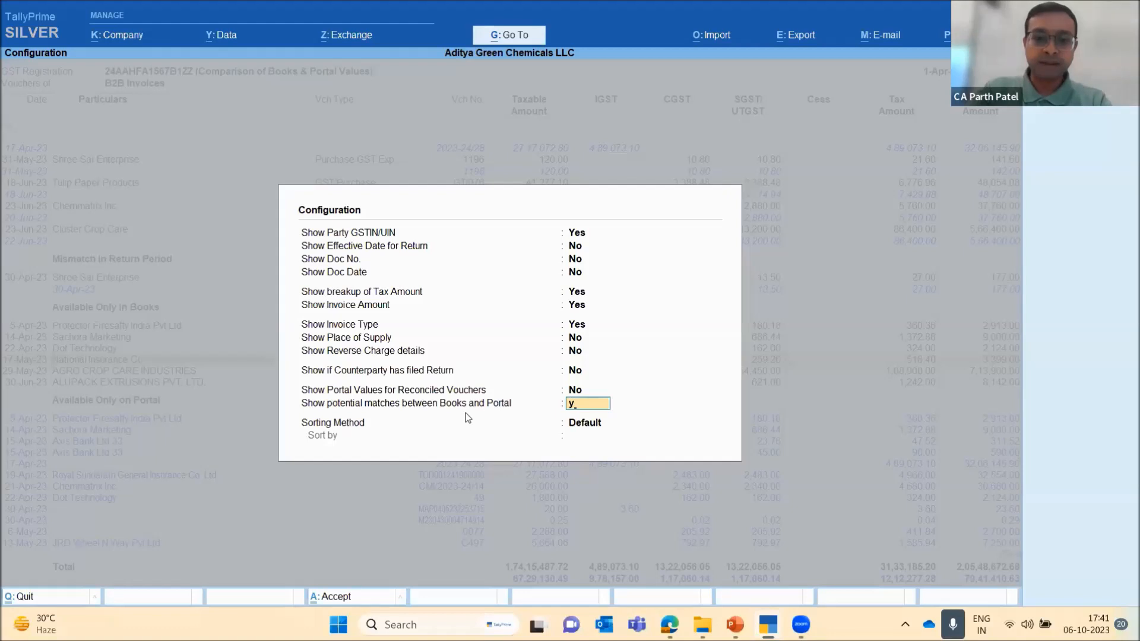
key("Return")
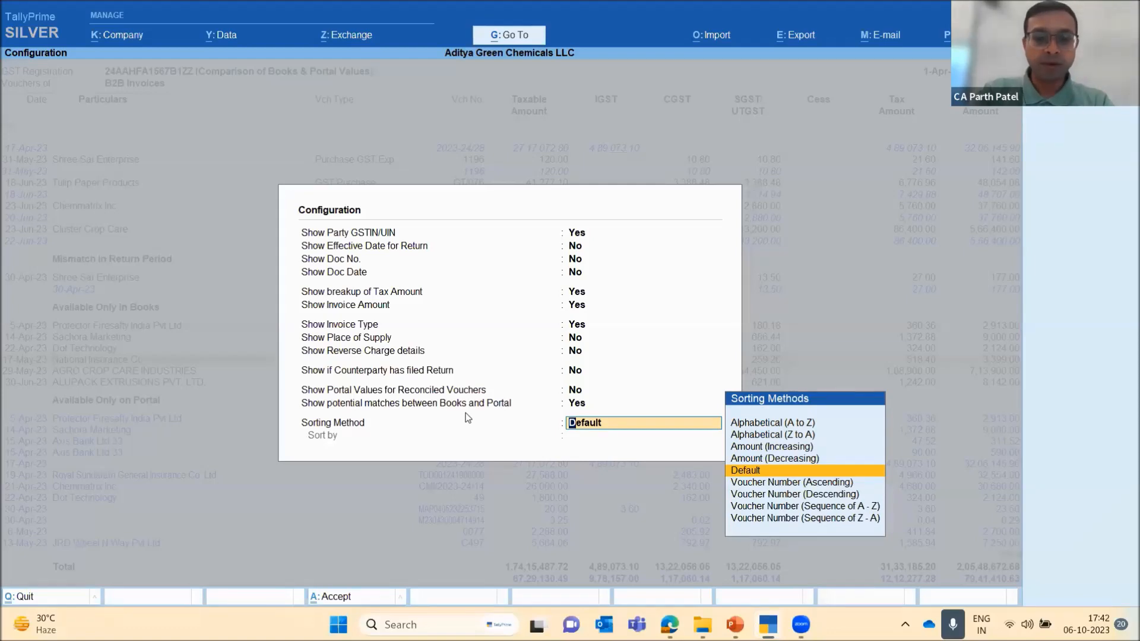
key("Return")
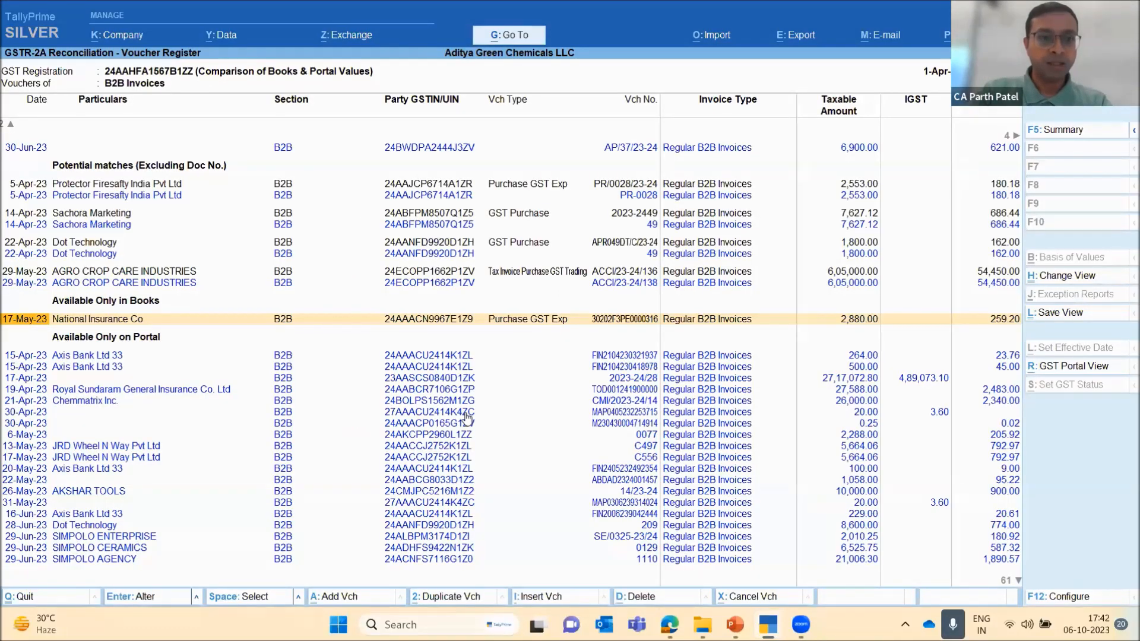
Compare the book and portal entries paired under Potential matches (Excluding Doc No.) for Protector Firesafty, Sachora Marketing and Dot Technology
key("Up")
key("Up")
key("Up")
key("Up")
key("Up")
key("Up")
key("Down")
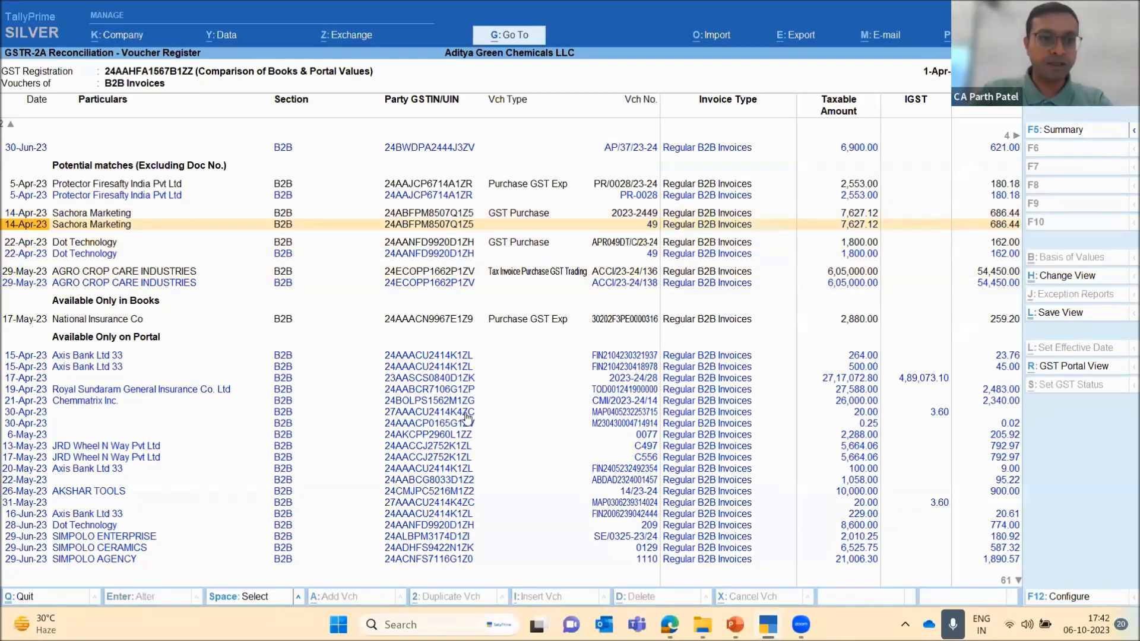
key("Up")
key("Up")
key("Up")
key("Down")
key("Up")
key("Down")
key("Up")
key("Down")
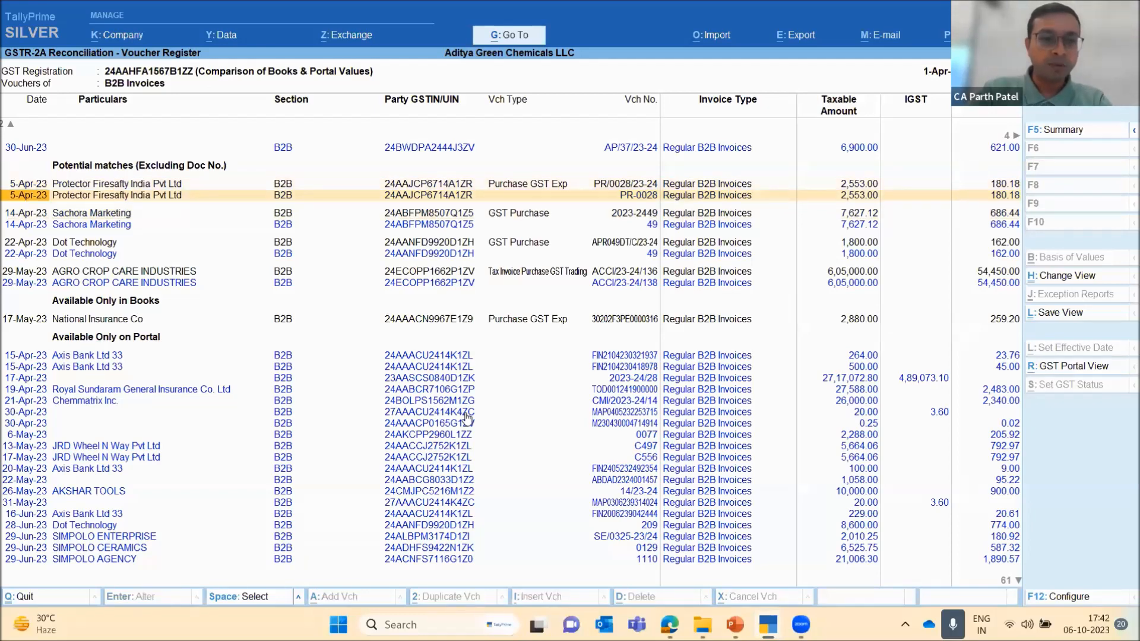
key("Down")
key("Down")
key("Down")
key("Down")
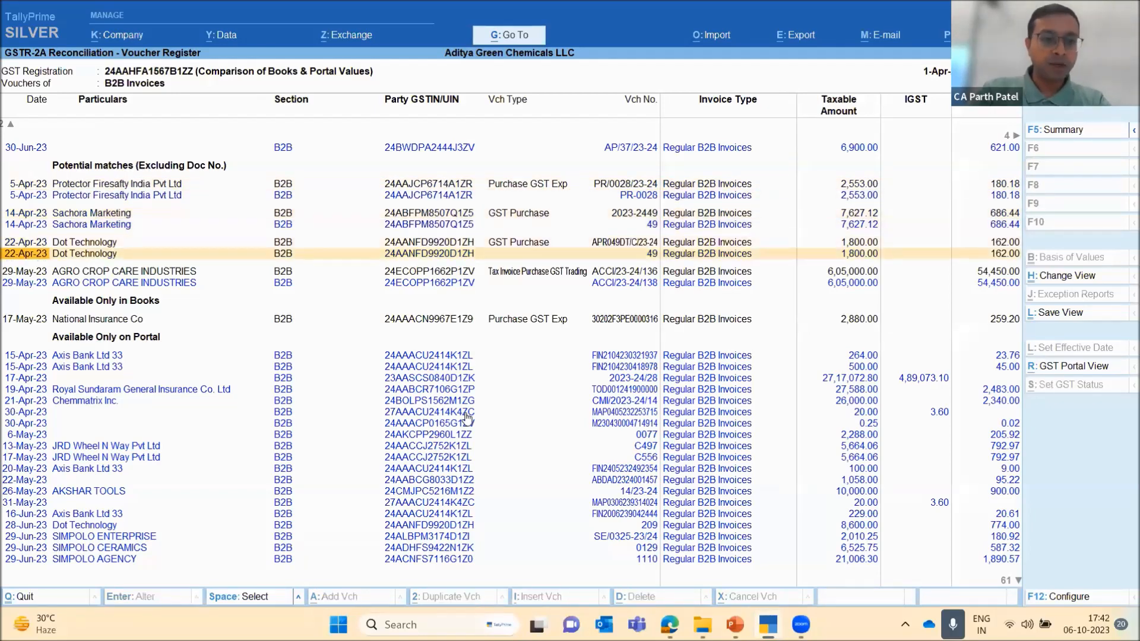
Compare the book and portal voucher numbers of AGRO CROP CARE INDUSTRIES, Dot Technology and Sachora Marketing under Potential matches
key("Down")
key("Down")
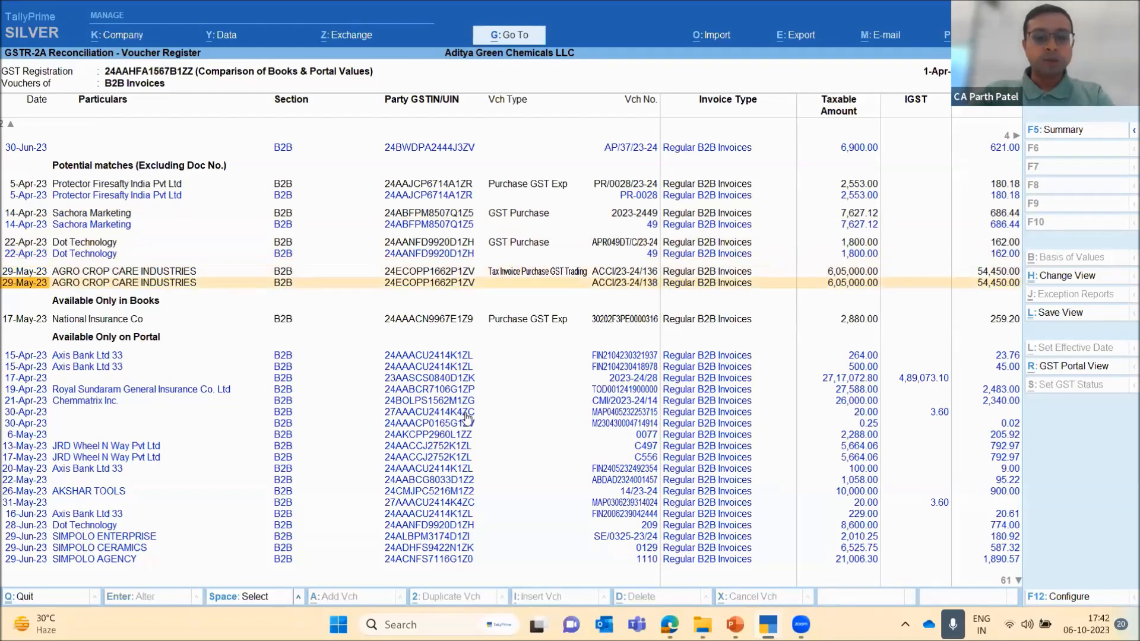
key("Up")
key("Up")
key("Up")
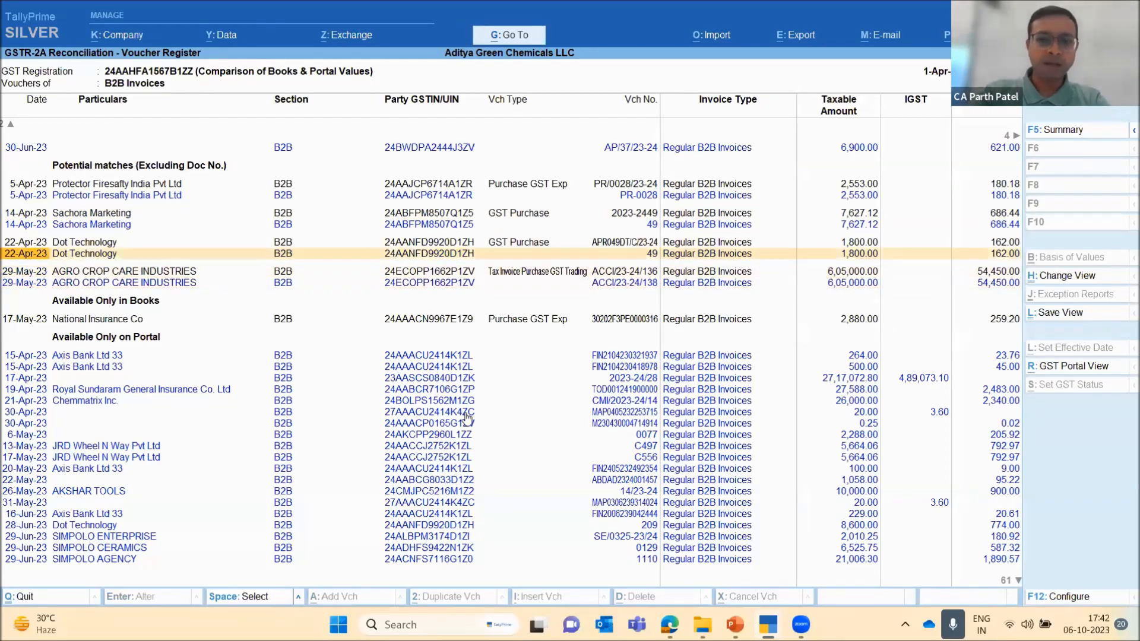
key("Up")
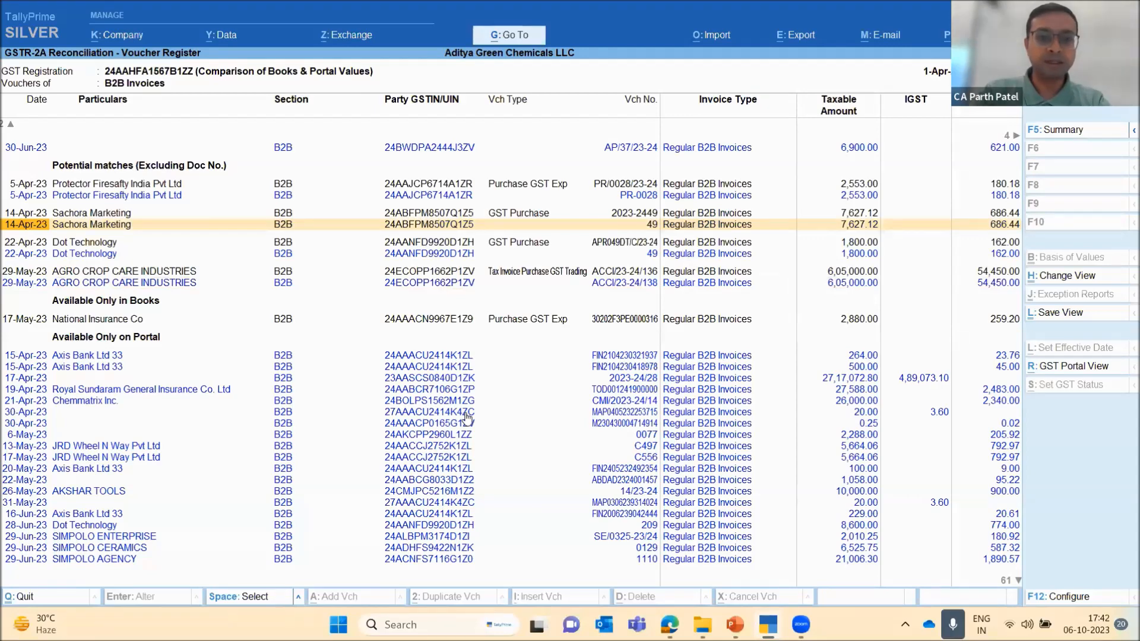
key("Up")
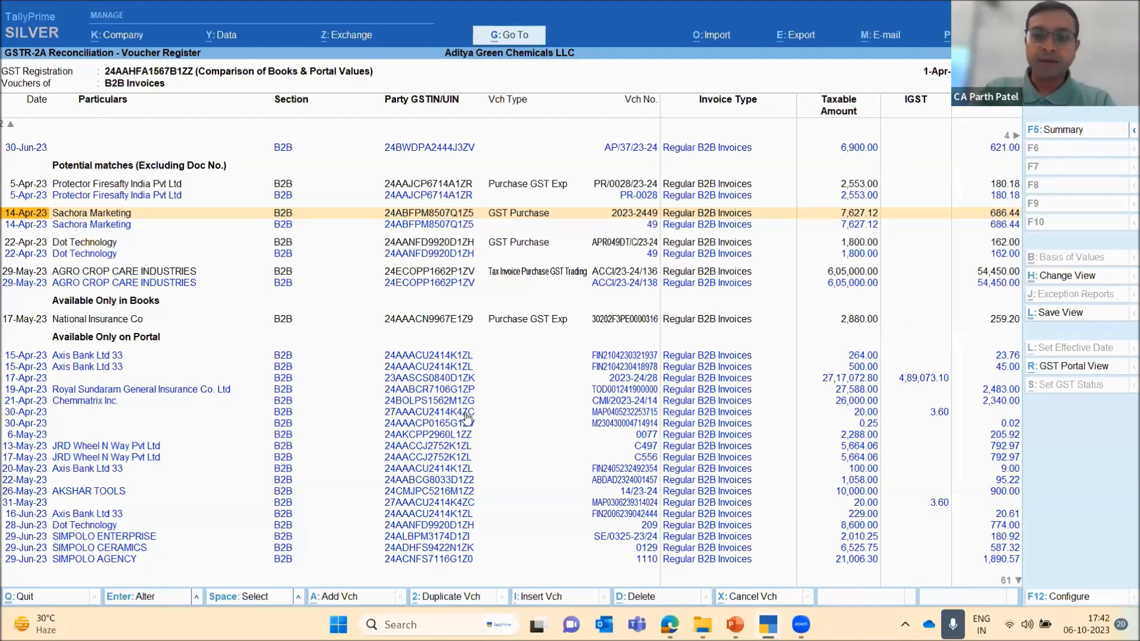
key("Down")
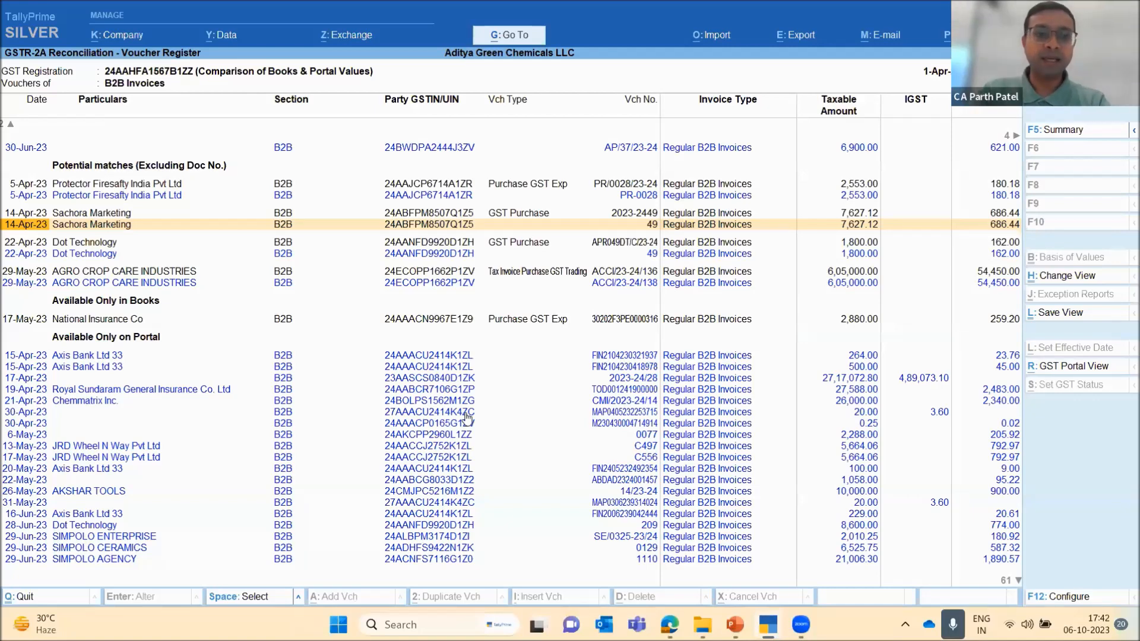
key("Up")
key("Down")
Leave the GSTR-2A voucher register and its reconciliation report, and open the GSTR-2B Reconciliation report
key("Escape")
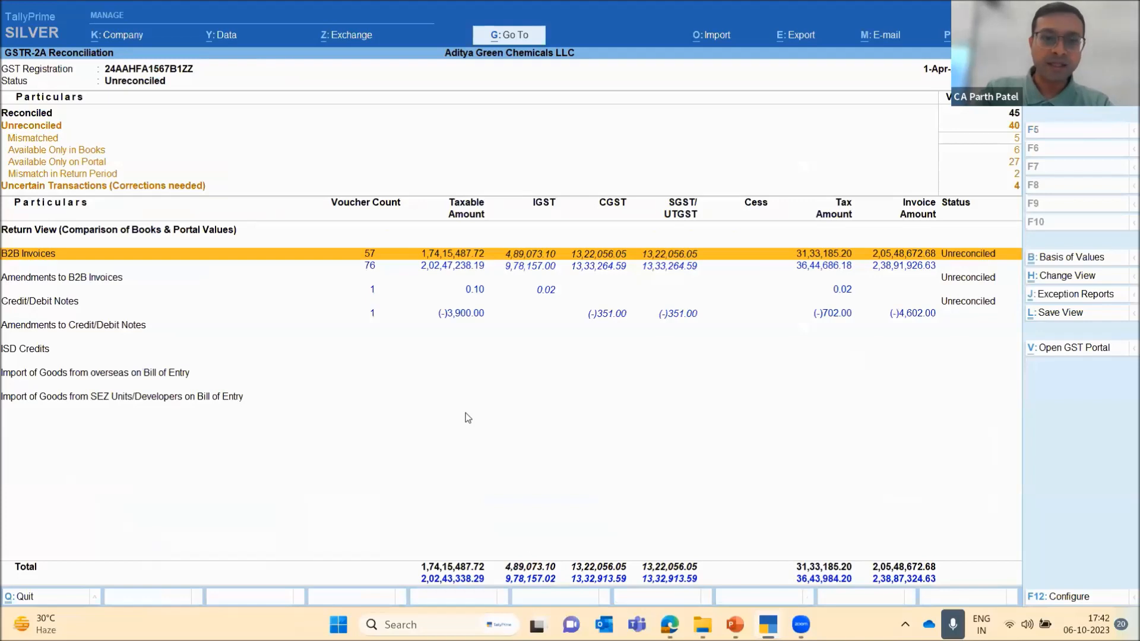
key("Escape")
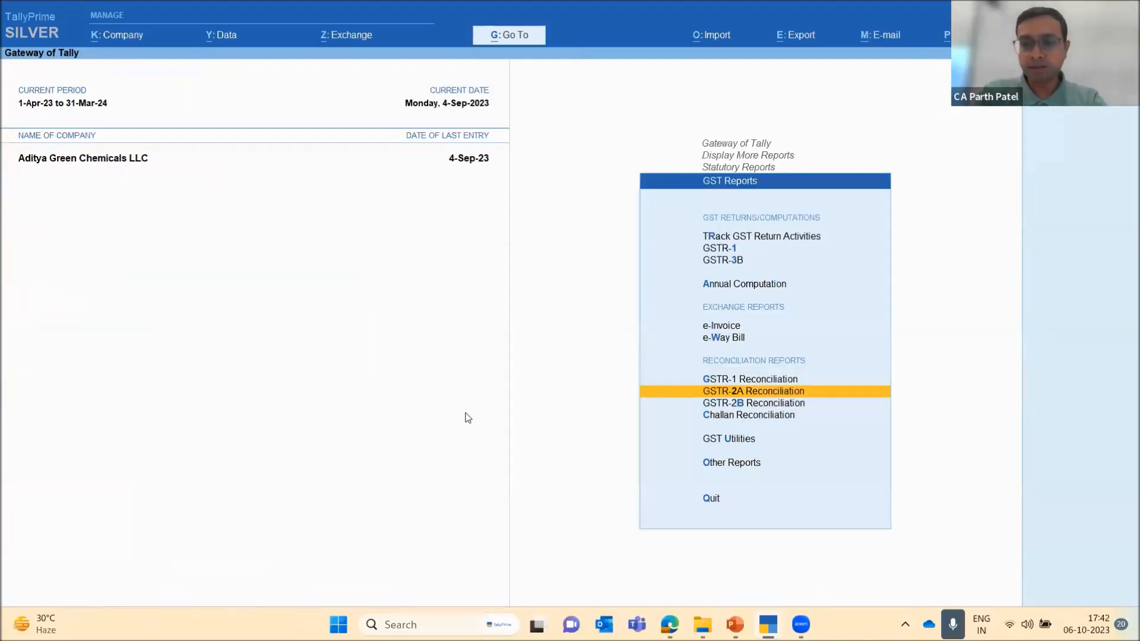
key("Down")
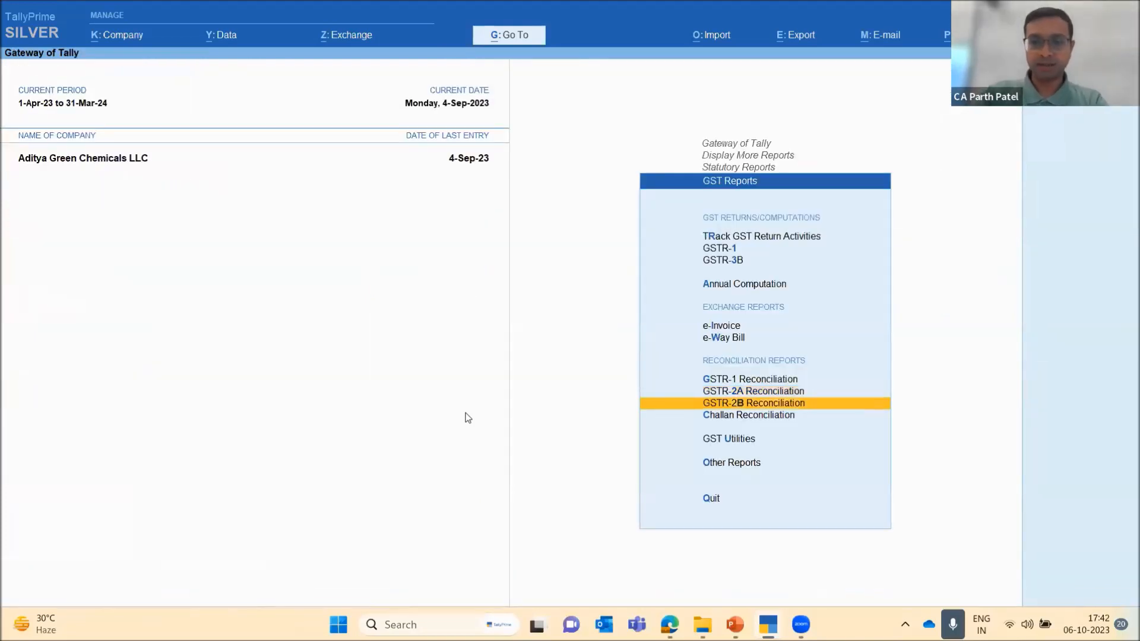
key("Return")
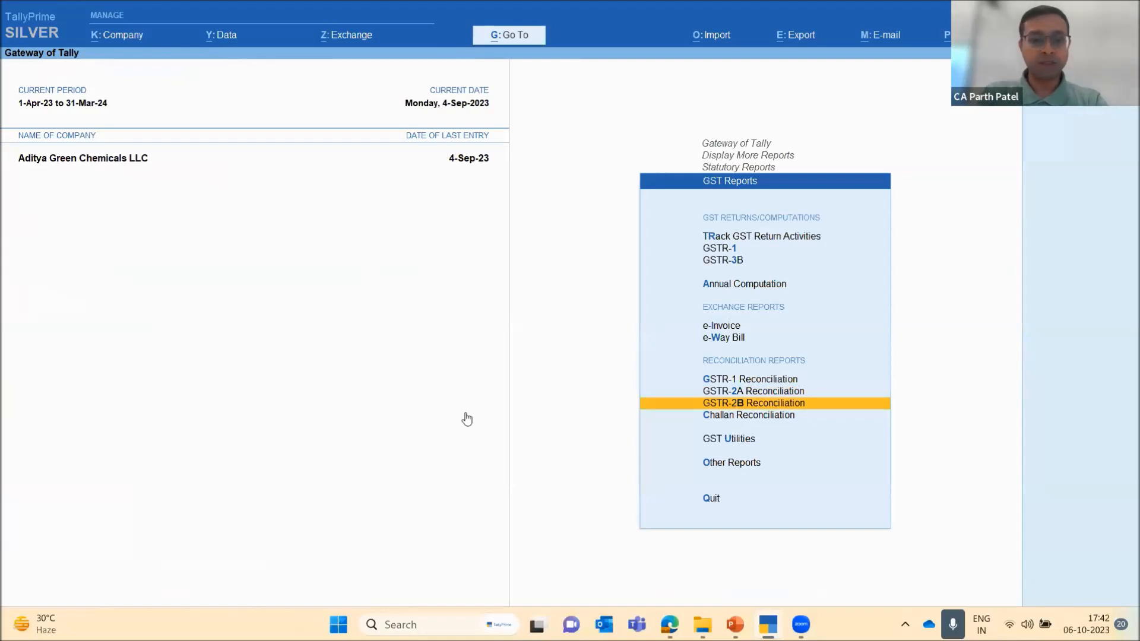
Set the GSTR-2B report period from 1-4-2023 to June 2023 and go to the All other ITC from Registered Persons row
key("alt+F2")
type("1-4-23")
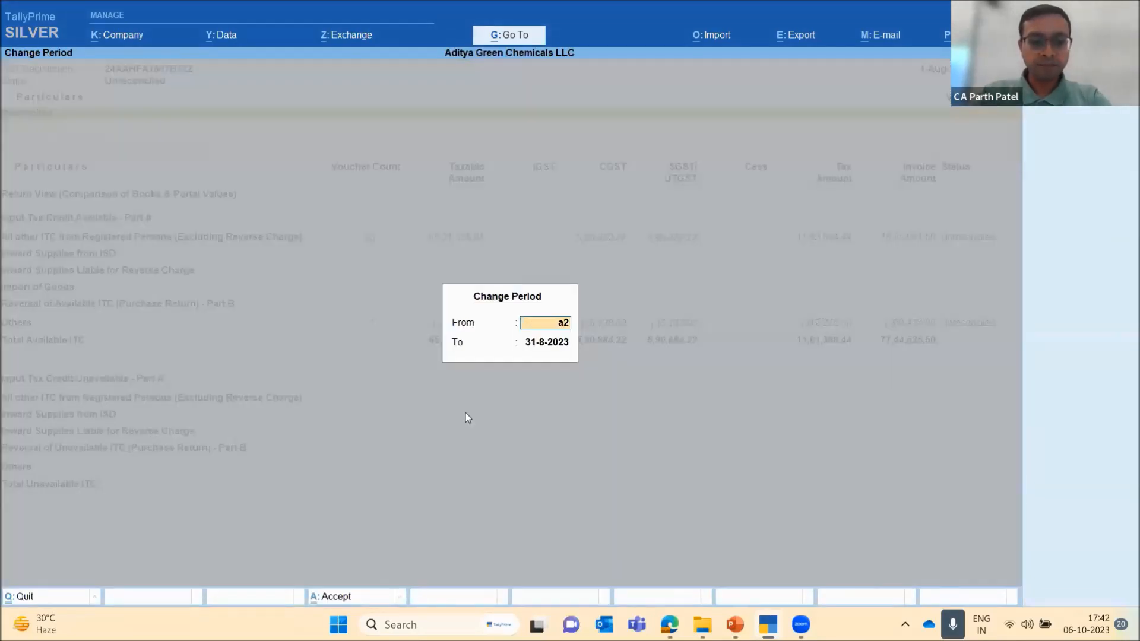
key("Return")
type("jun23")
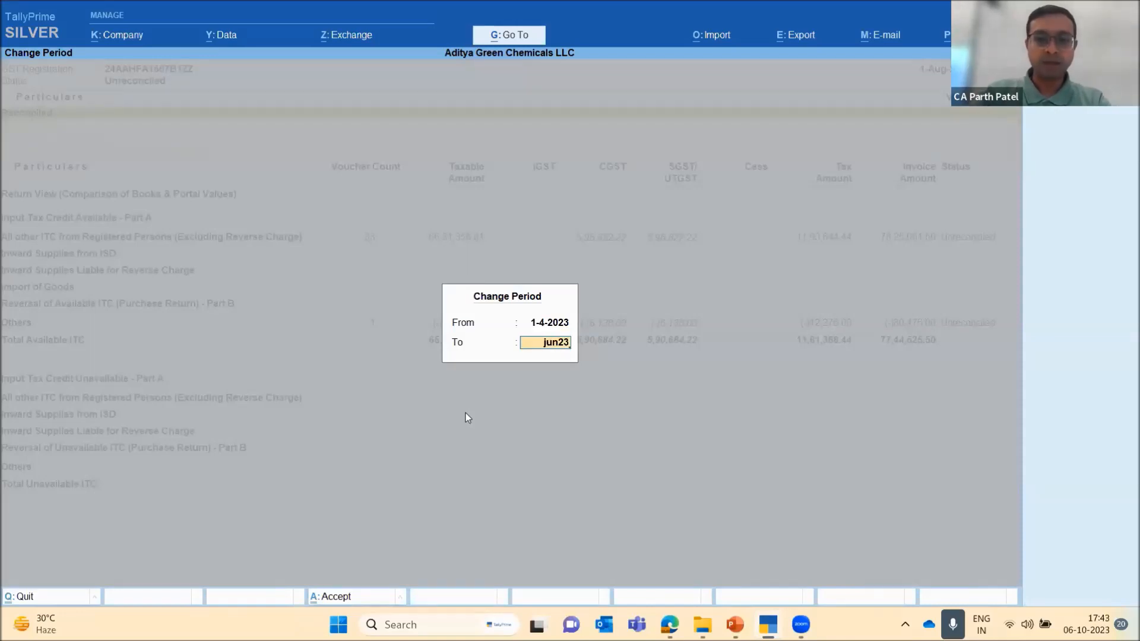
key("Return")
key("Down")
key("Down")
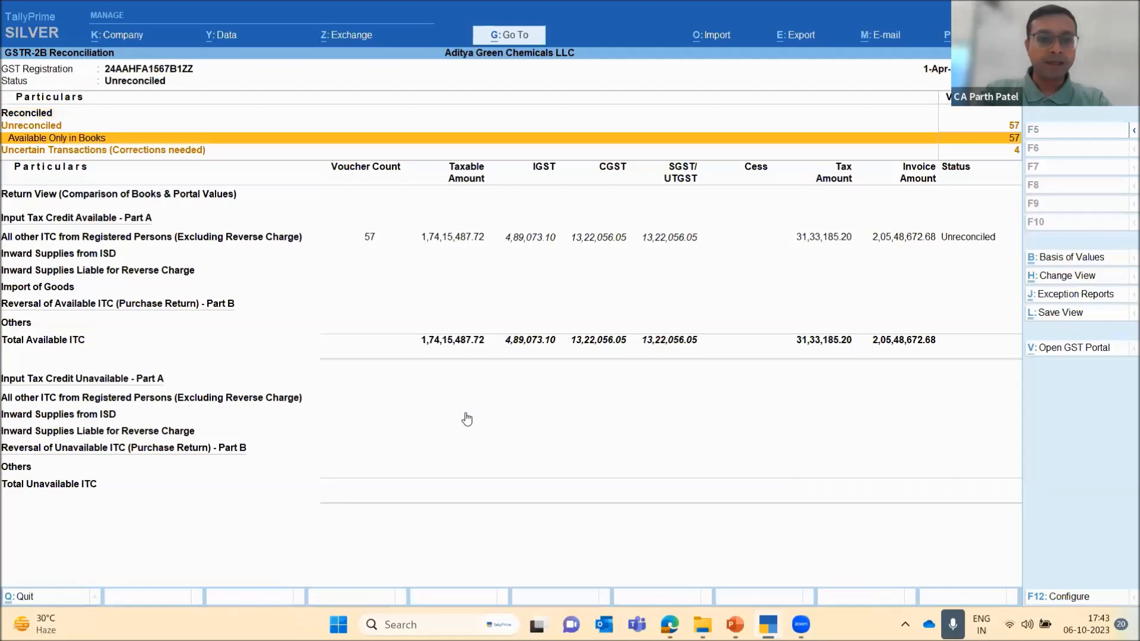
key("Down")
key("Down")
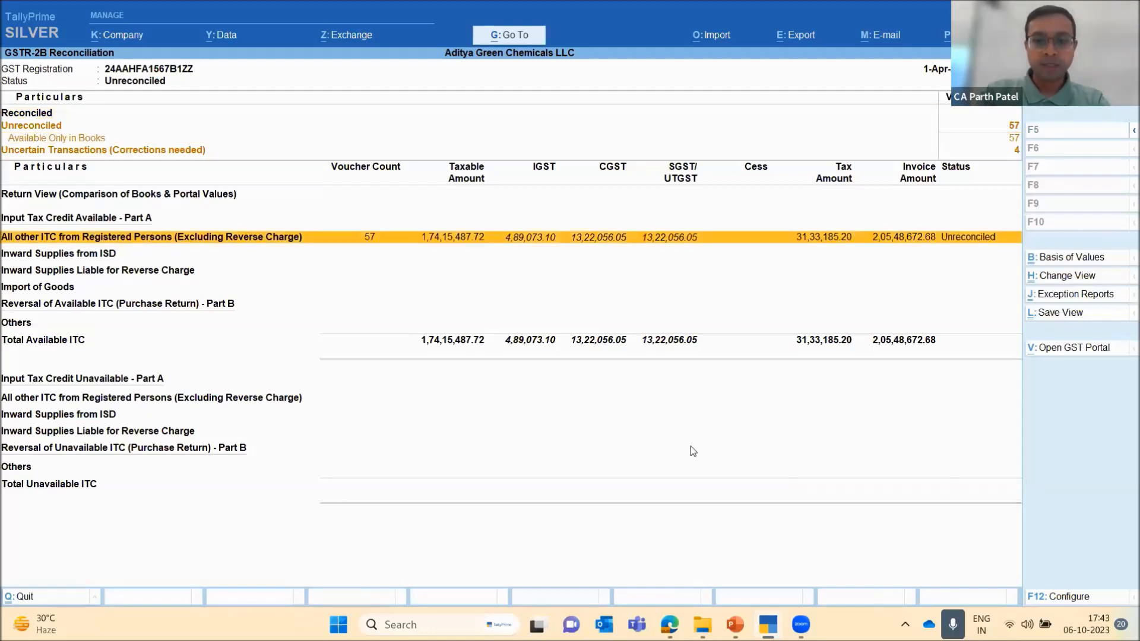
Open the GST Returns import for the Gujarat Registration with GSTR-2B as the return type
key("alt+o")
key("Down")
key("Down")
key("Down")
key("Return")
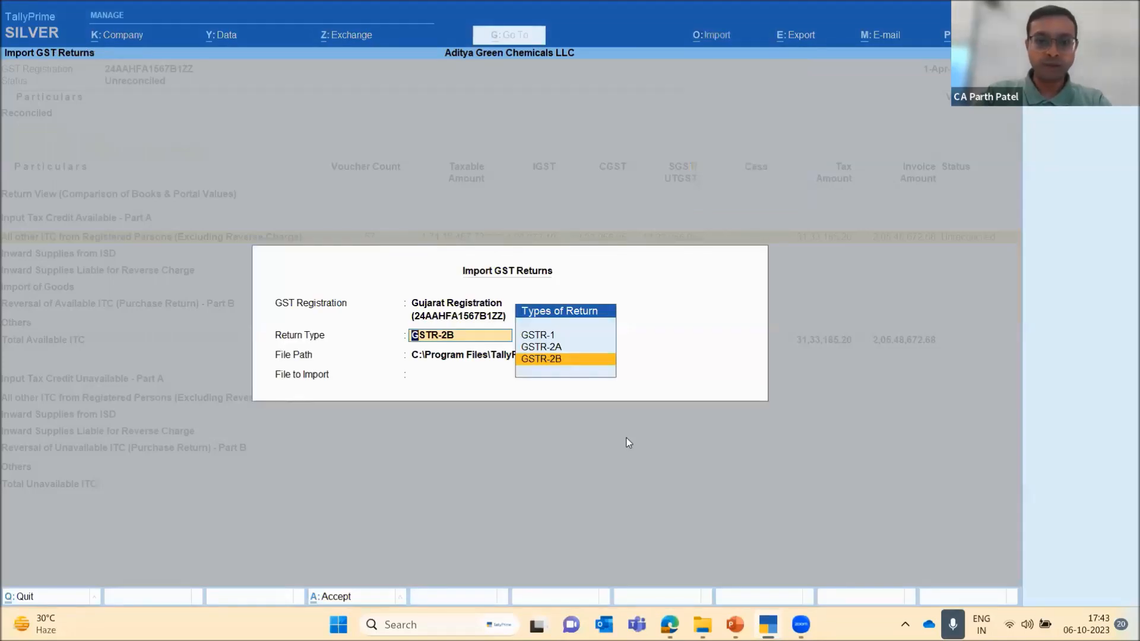
key("Return")
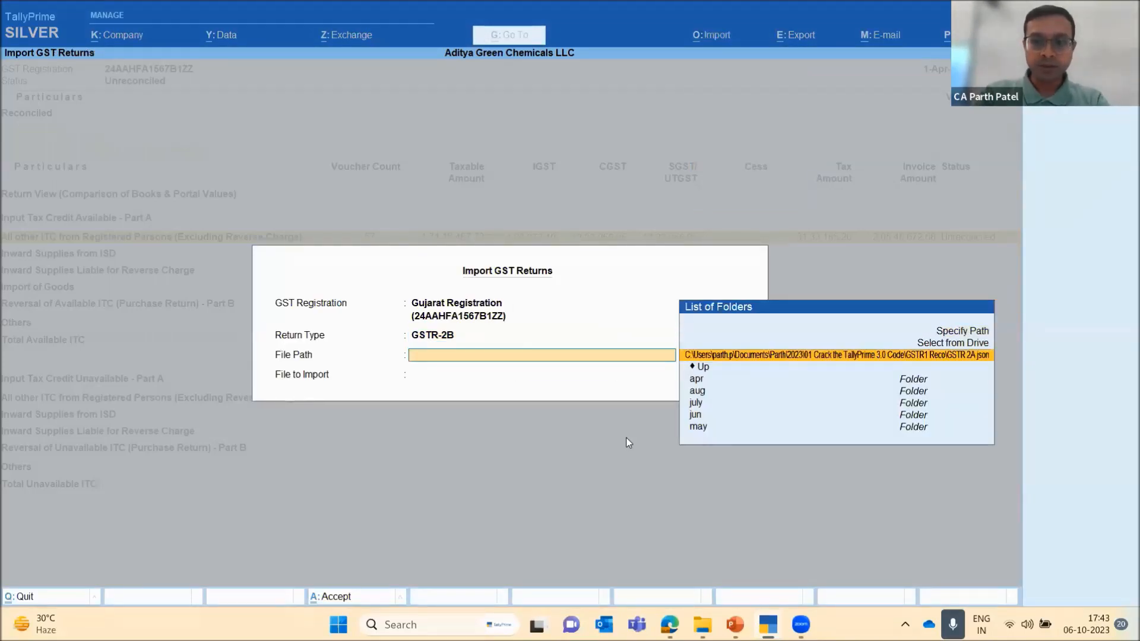
Switch to File Explorer, copy the path of the GSTR 2B json folder inside GSTR1 Reco, and return to TallyPrime
mouse_move(702, 624)
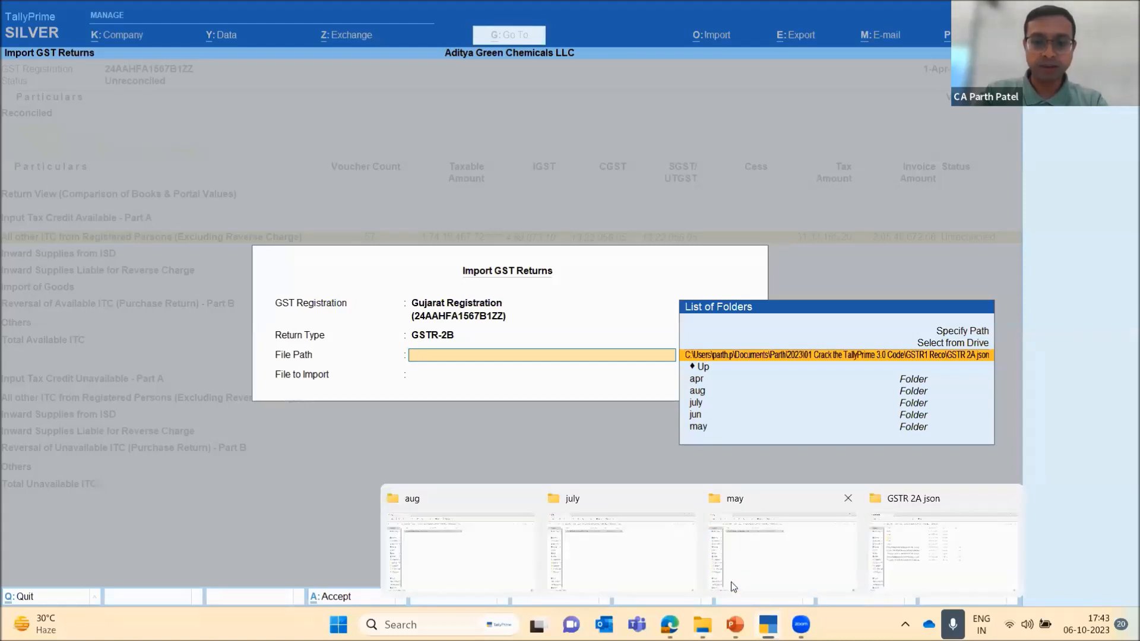
left_click(917, 561)
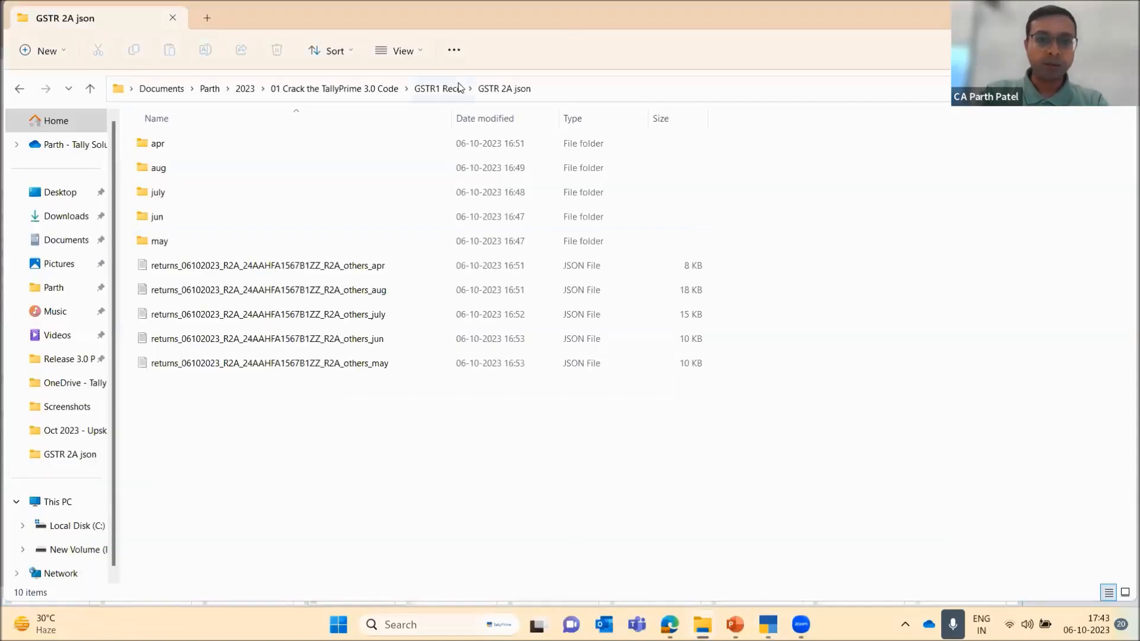
left_click(440, 88)
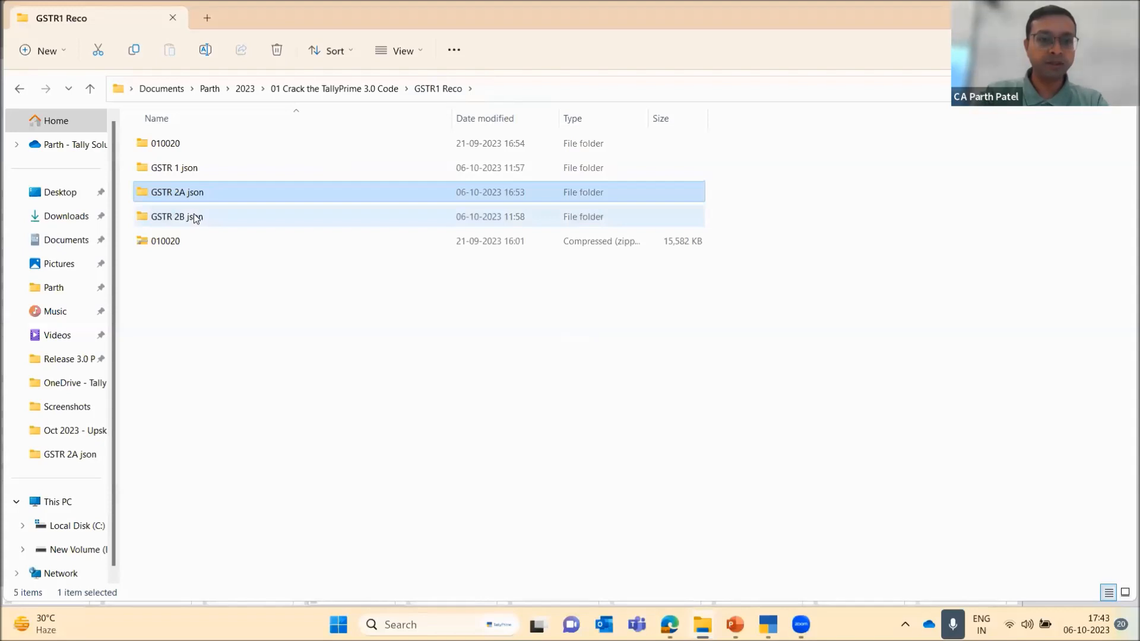
double_click(194, 214)
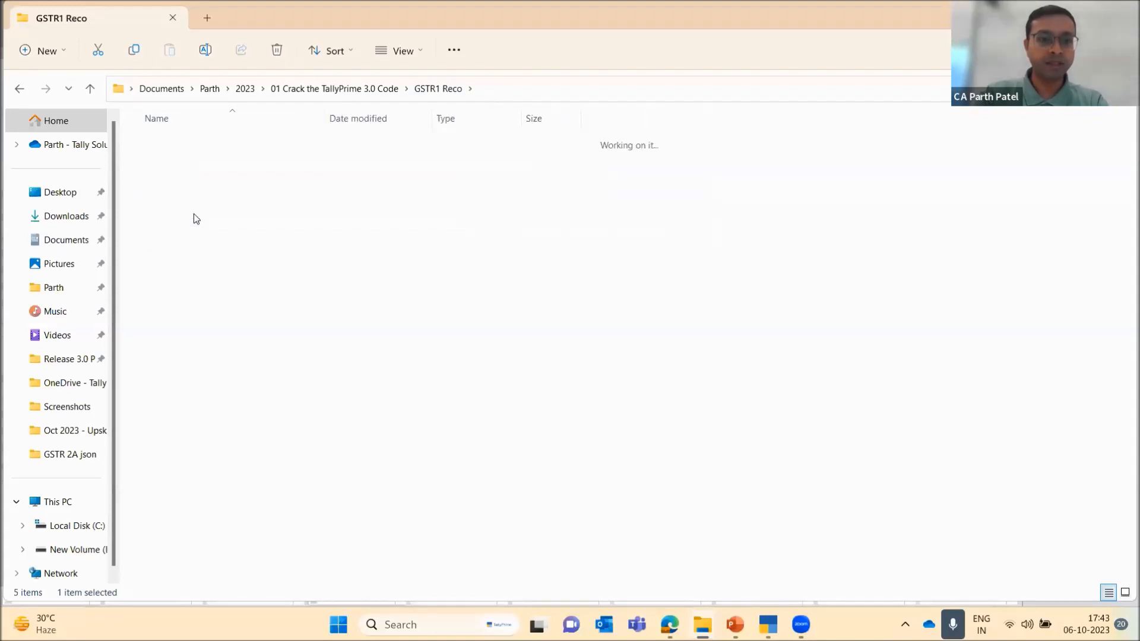
left_click(582, 95)
key("ctrl+c")
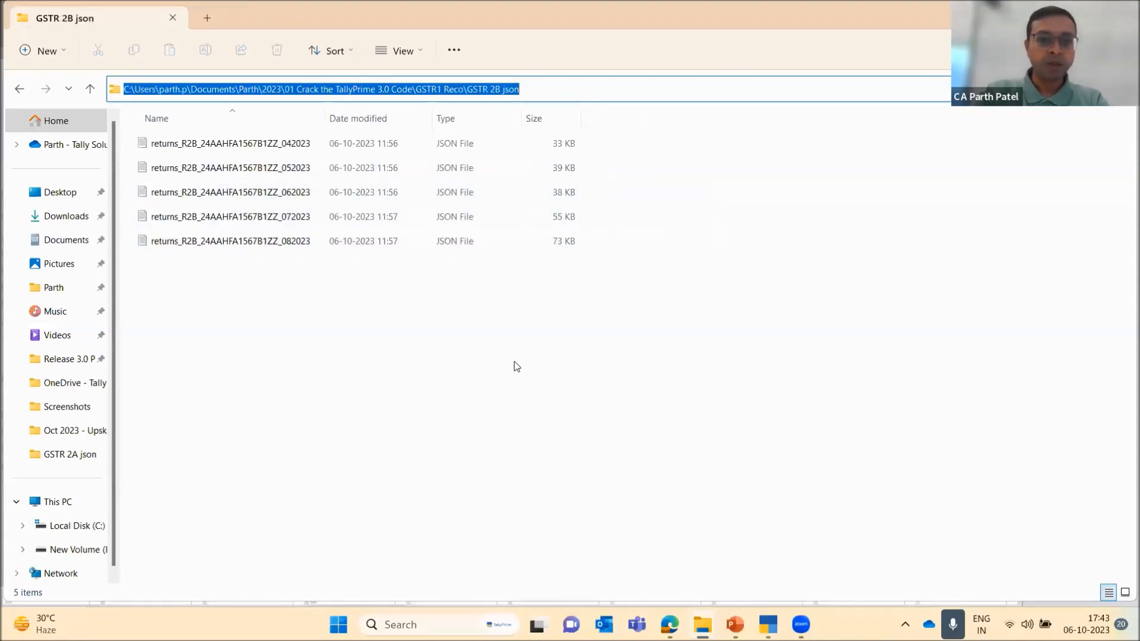
left_click(515, 365)
key("alt+Tab")
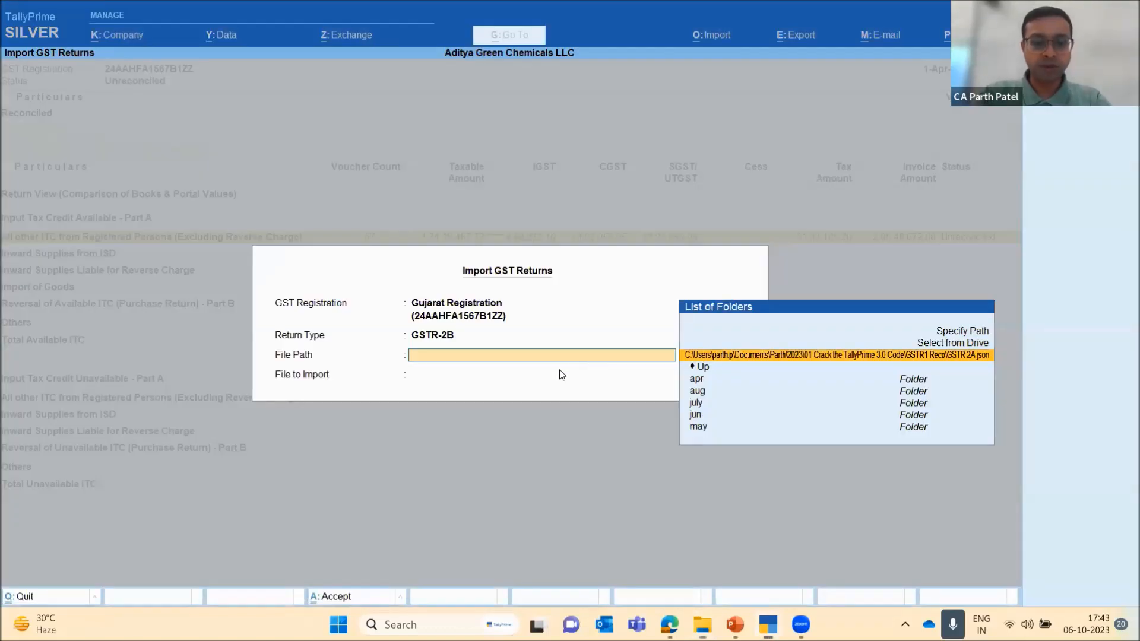
Use the copied GSTR 2B json folder as the file path and import the GSTR-2B JSON file for 04/2023
key("Return")
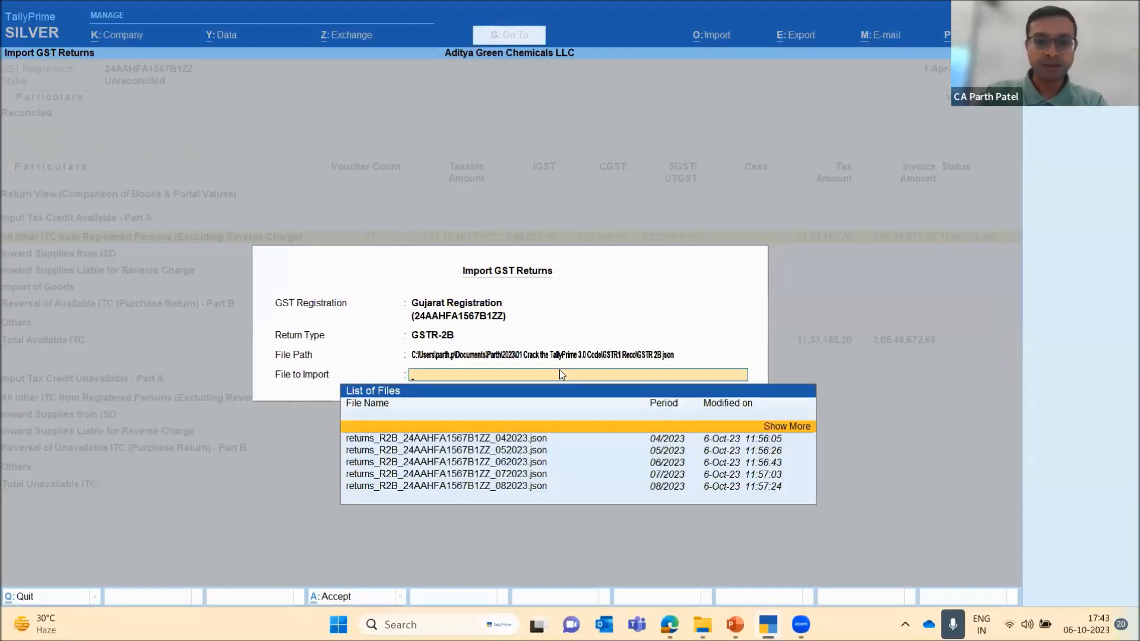
key("Down")
key("Return")
key("Return")
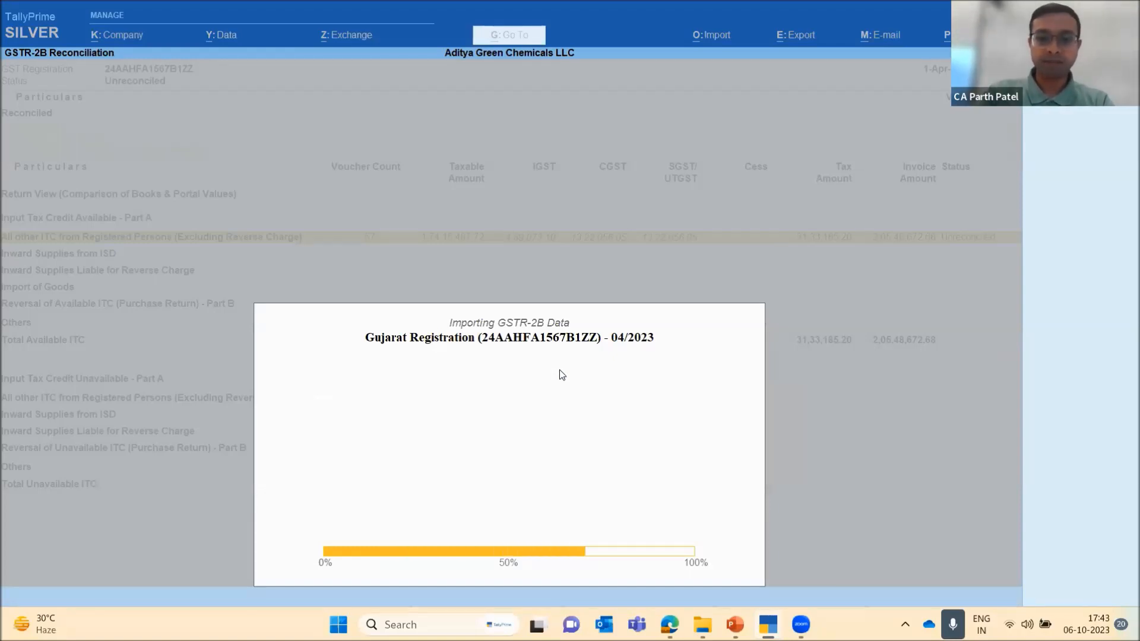
key("Return")
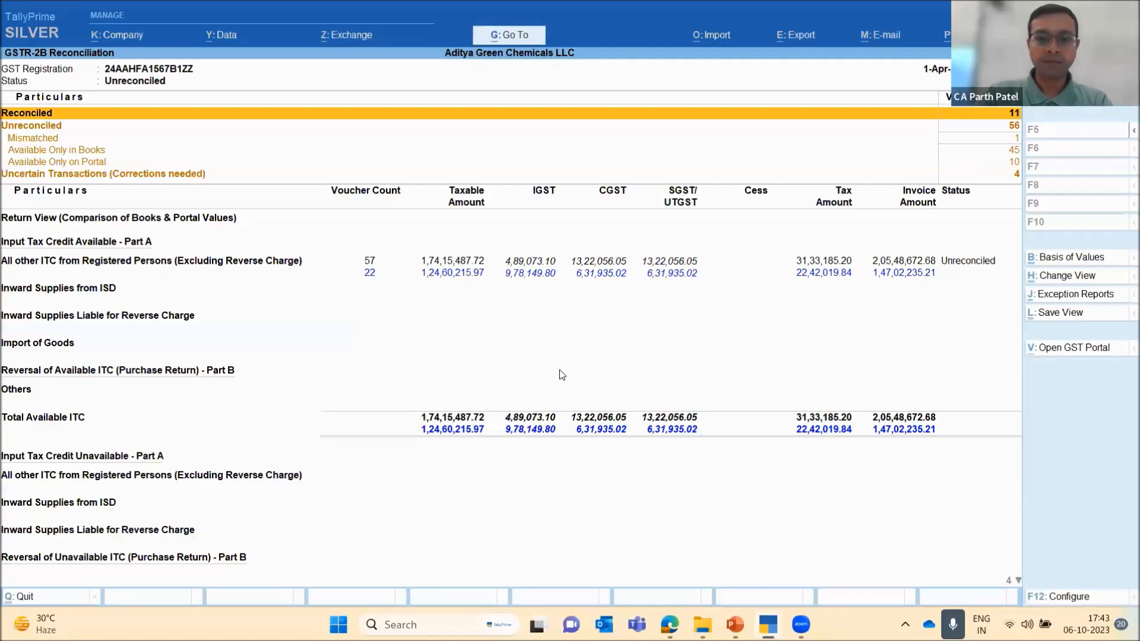
Import the GSTR-2B JSON file for 05/2023 from the GSTR 2B json folder
key("alt+o")
key("Down")
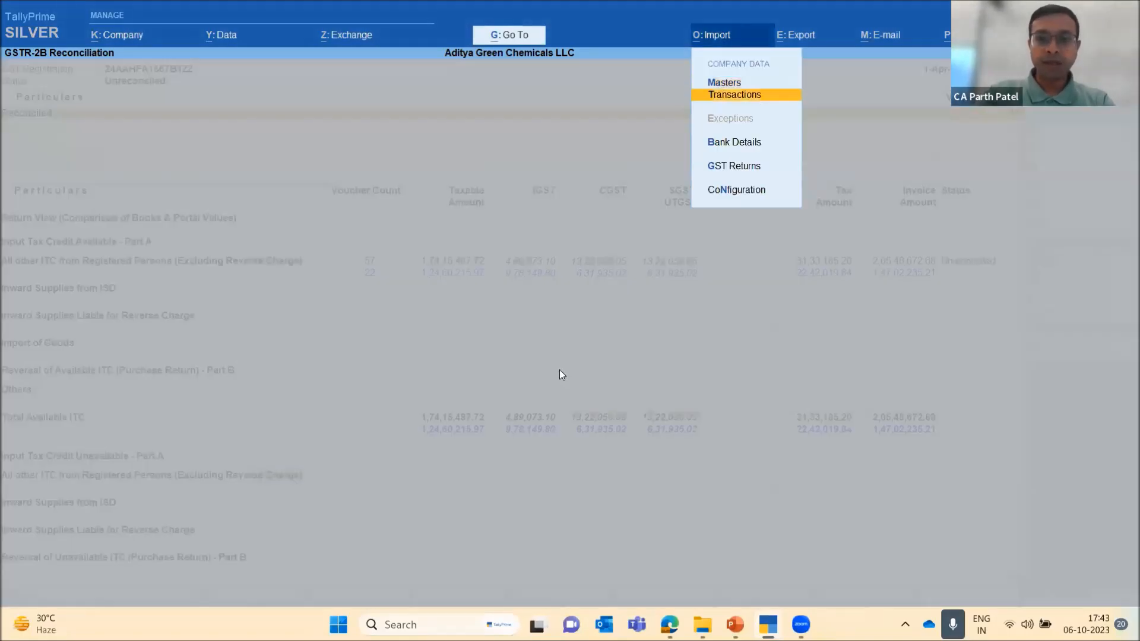
key("Down")
key("Down")
key("Return")
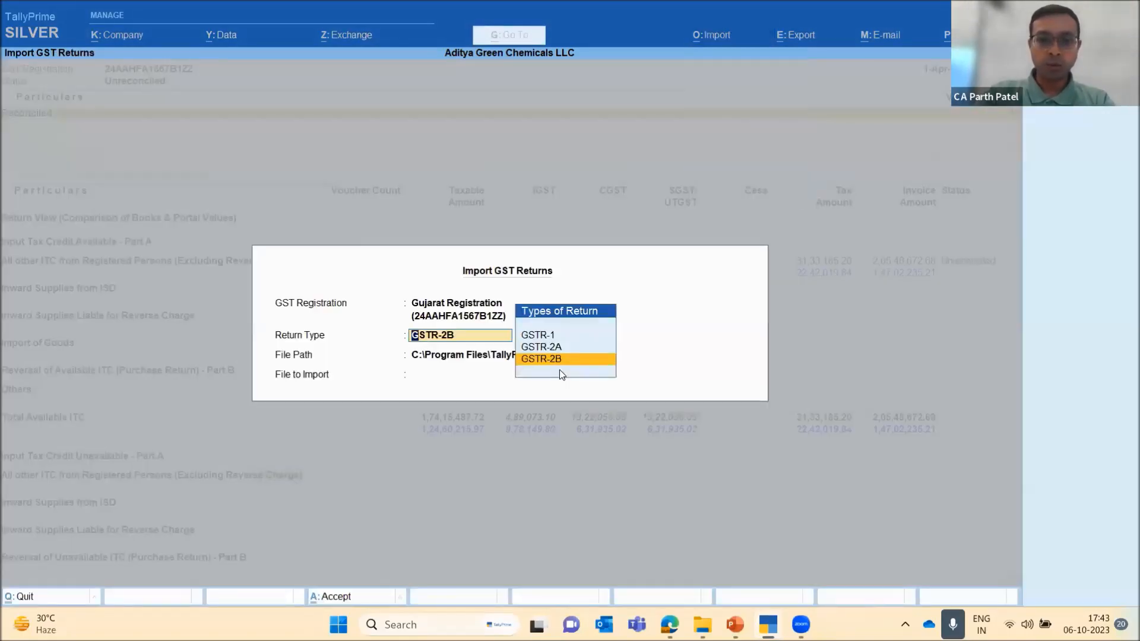
key("Return")
key("ctrl+v")
key("Return")
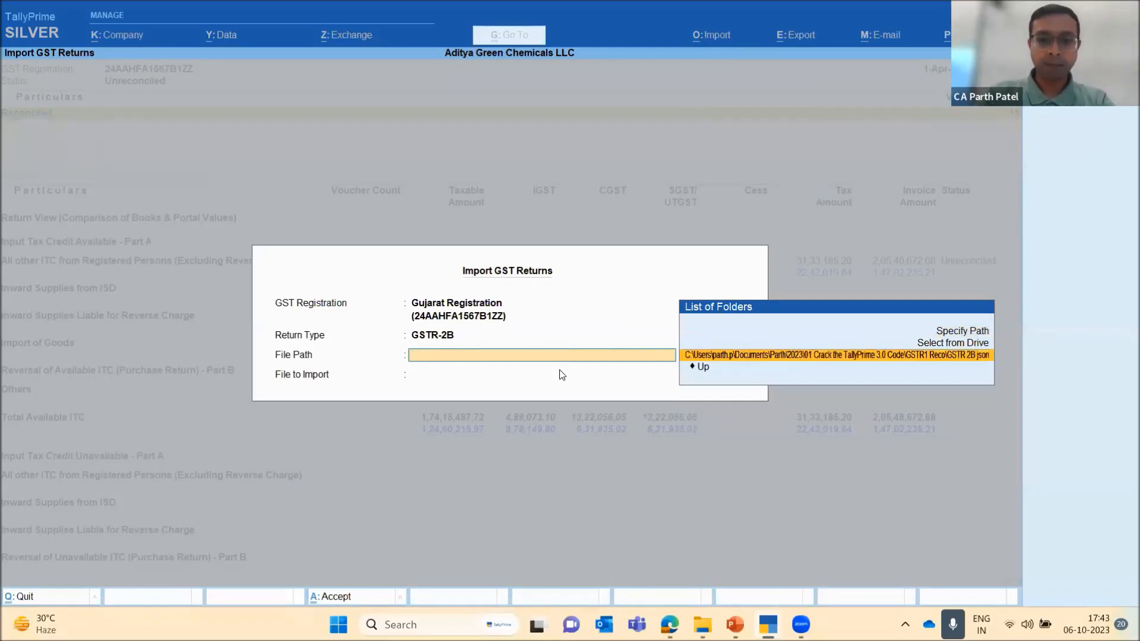
key("Return")
key("Down")
key("Down")
key("Return")
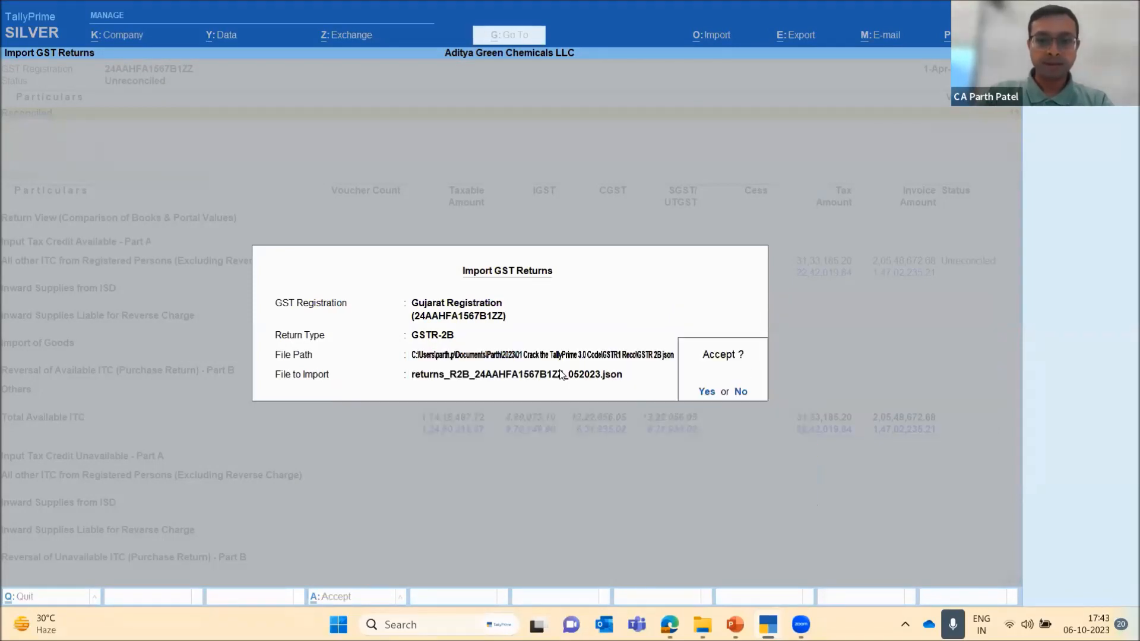
key("Return")
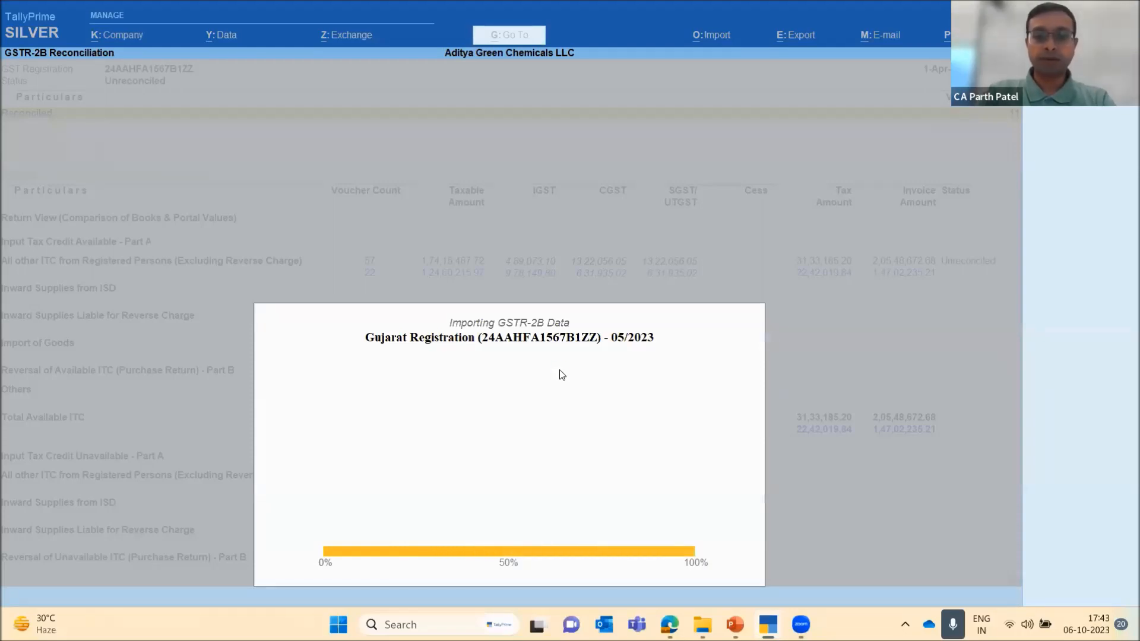
key("Return")
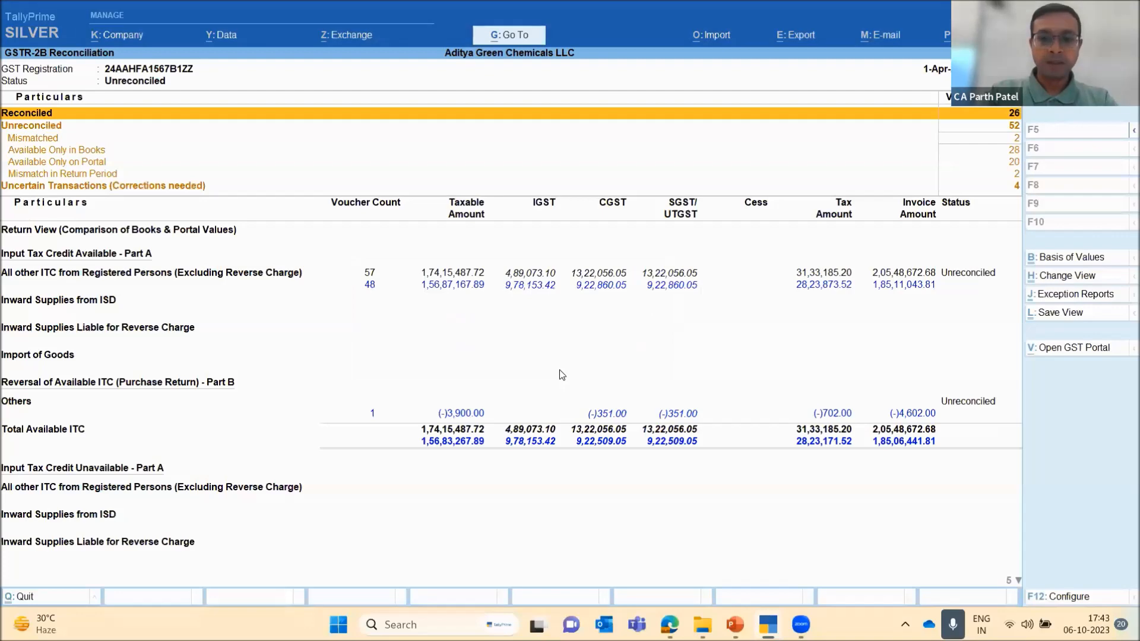
Import the GSTR-2B JSON file for 06/2023 from the GSTR 2B json folder
key("alt+o")
key("Down")
key("Down")
key("Return")
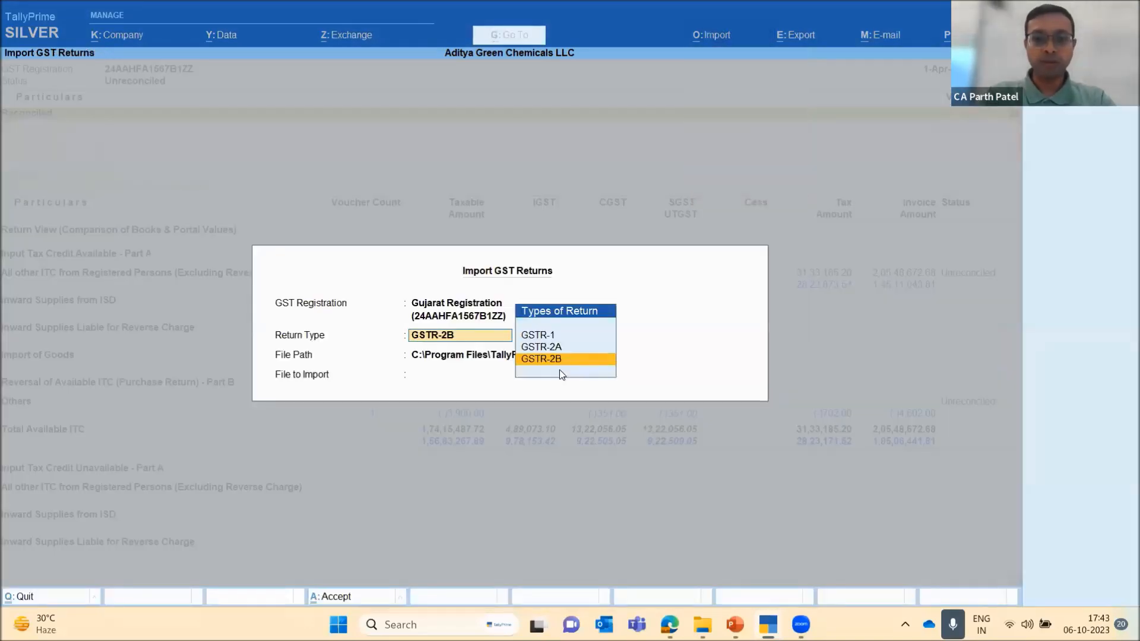
key("Return")
key("ctrl+v")
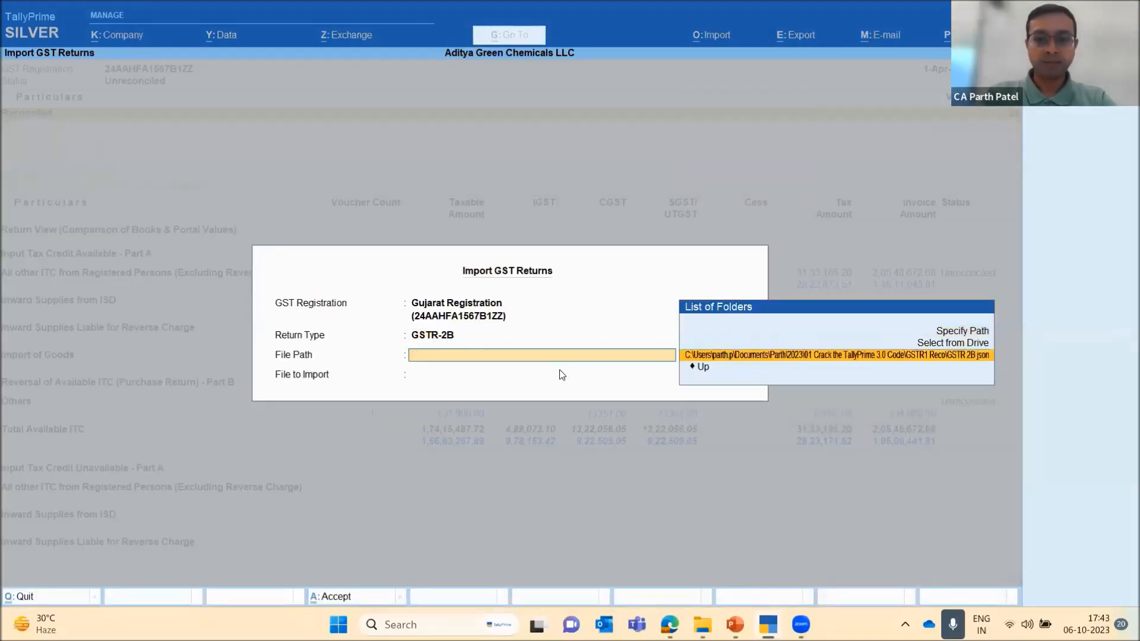
key("Return")
key("Down")
key("Down")
key("Down")
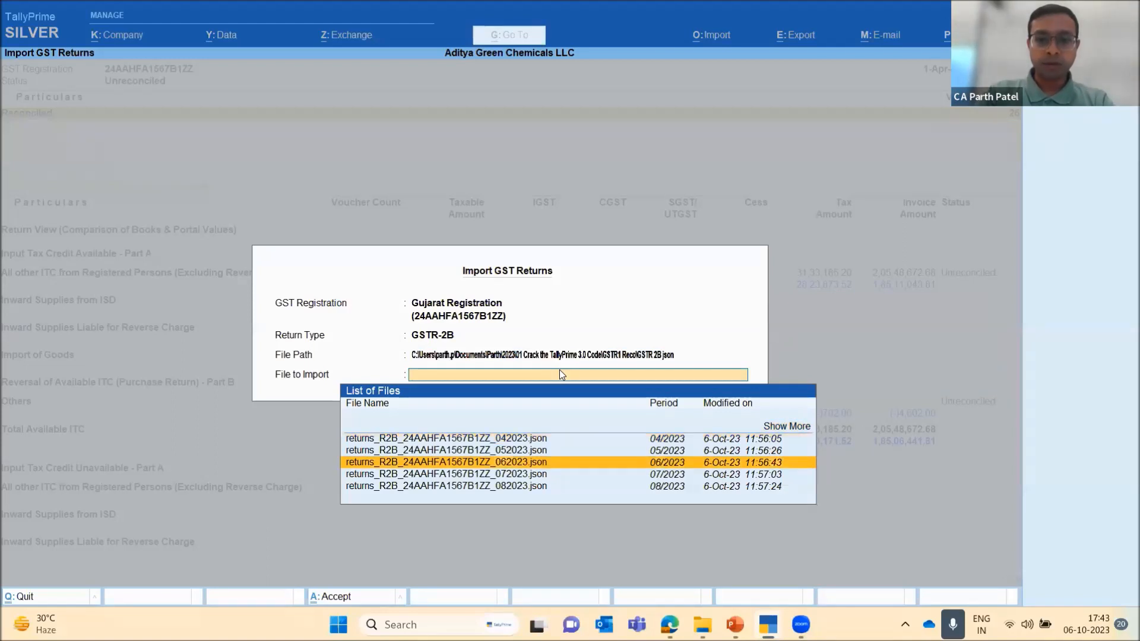
key("Return")
key("Return")
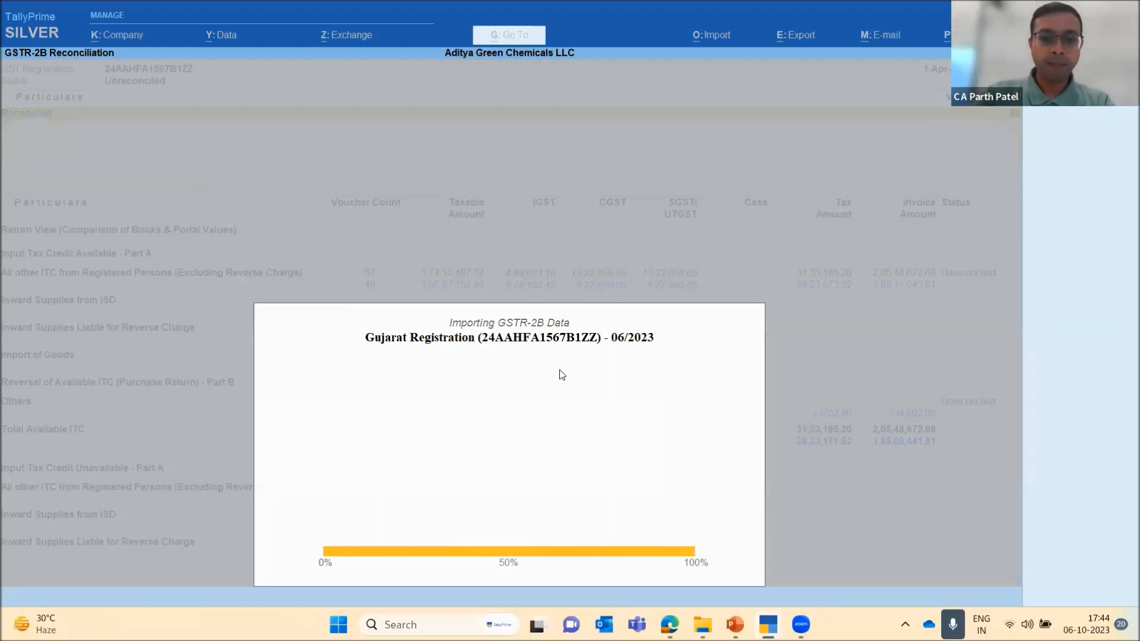
key("Return")
Review the GSTR-2B reconciliation summary from the unreconciled categories down to All other ITC from Registered Persons (Excluding Reverse Charge)
key("Down")
key("Down")
key("Down")
key("Down")
key("Down")
key("Down")
key("Down")
key("Up")
key("Up")
Check the breakup of All other ITC from Registered Persons (Excluding Reverse Charge), returning to the GSTR-2B reconciliation report
key("Down")
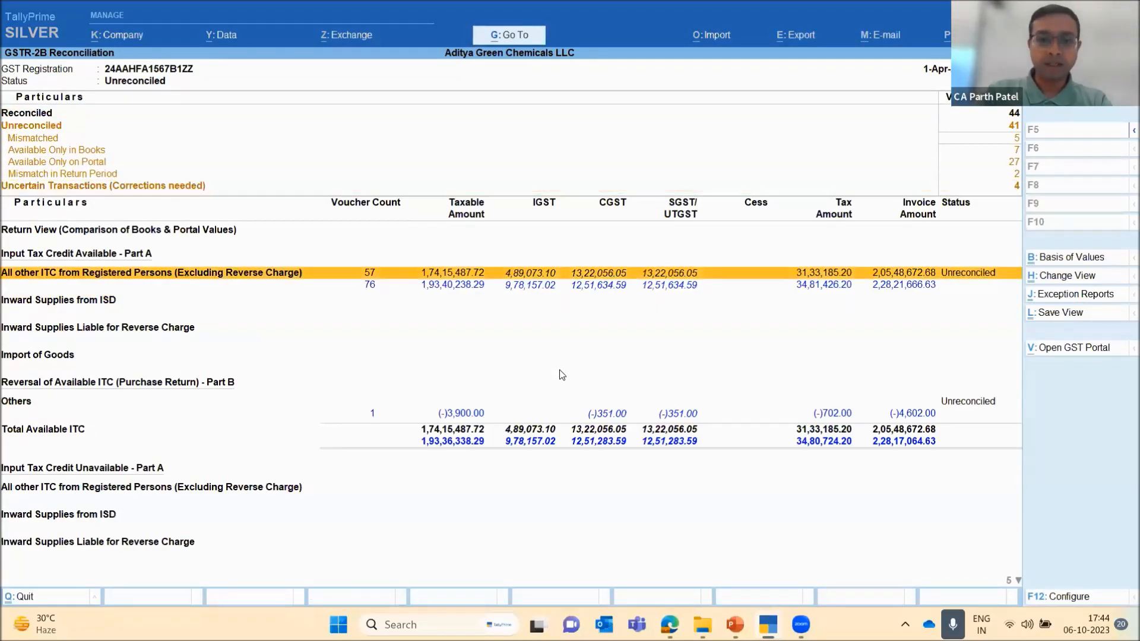
key("Down")
key("Up")
key("Return")
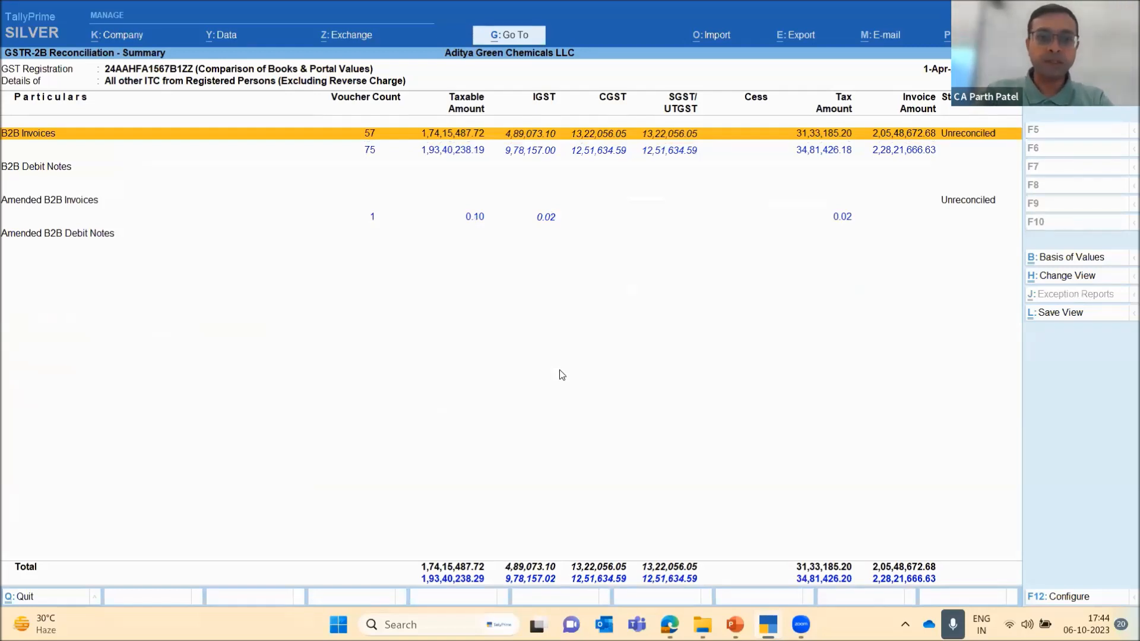
key("Escape")
Expand the GSTR-2B reconciliation report to show the invoice and debit note categories under each ITC section
key("Down")
key("Up")
key("Up")
key("Down")
key("Down")
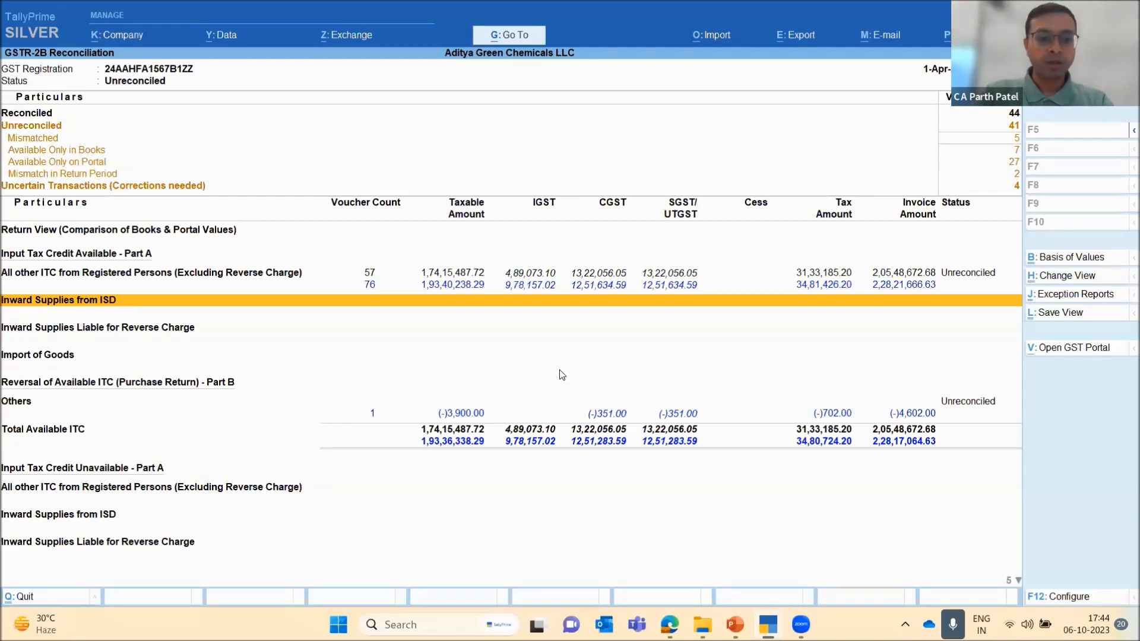
key("alt+F5")
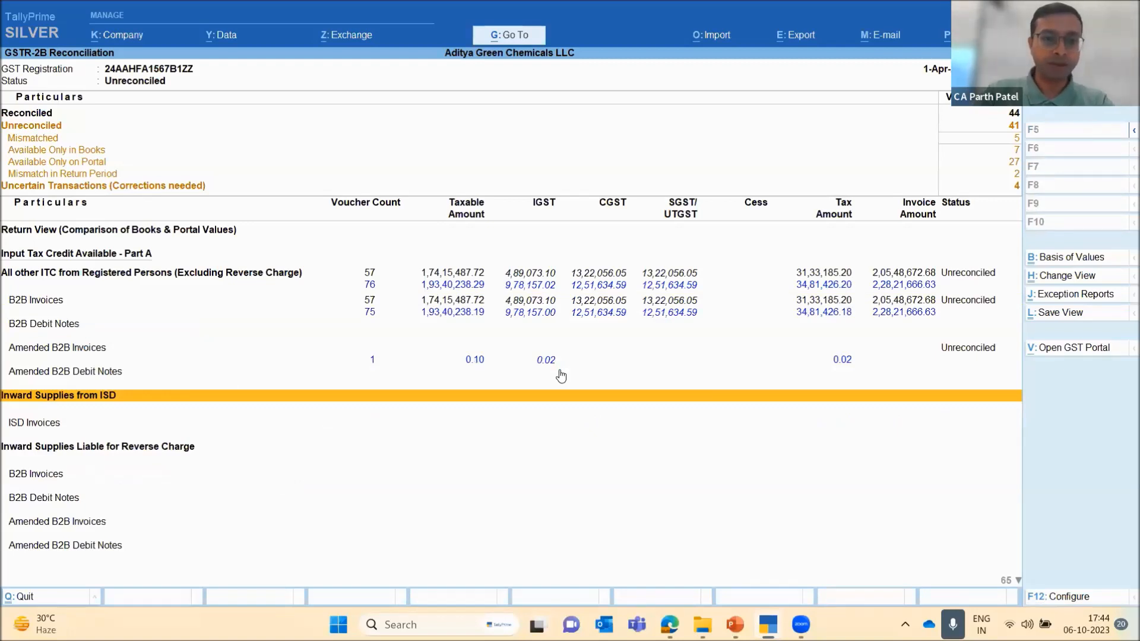
key("Up")
key("Up")
key("Up")
key("Up")
key("Up")
key("Down")
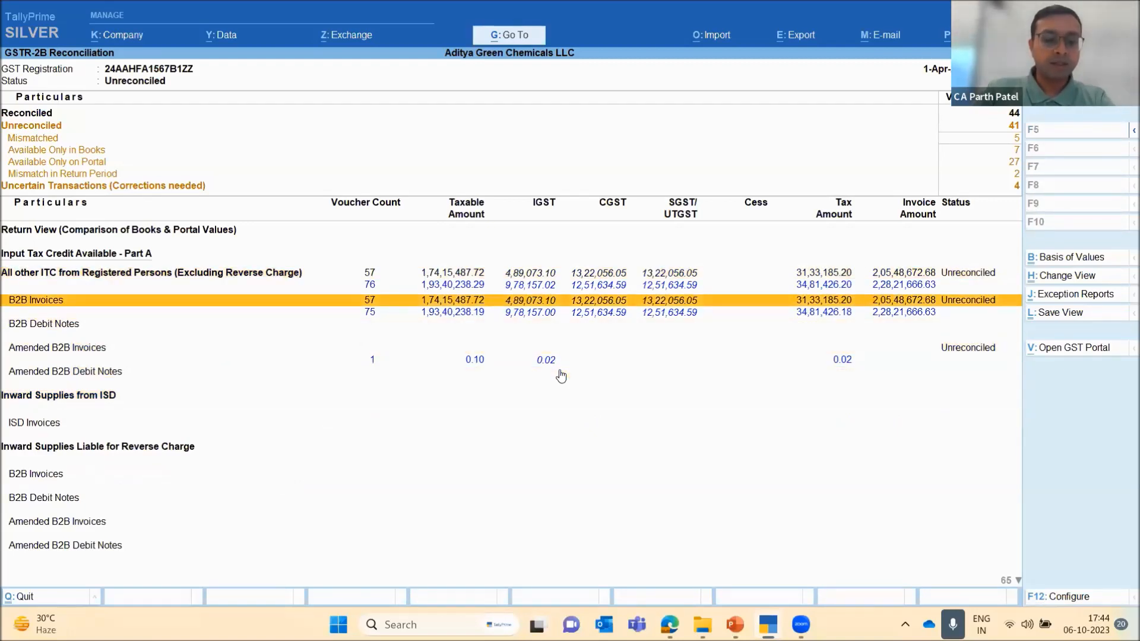
Examine the expanded B2B invoice, debit note and amendment categories under the registered persons, ISD and reverse charge sections
key("Down")
key("Down")
key("Down")
key("Down")
key("Down")
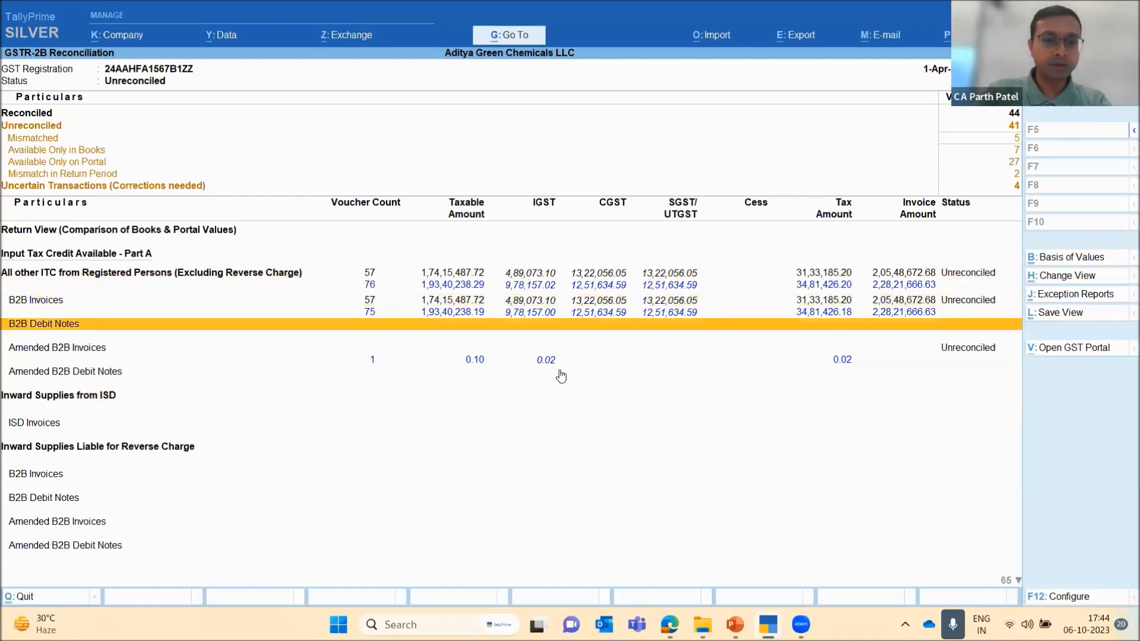
key("Down")
key("Down")
key("Down")
key("Down")
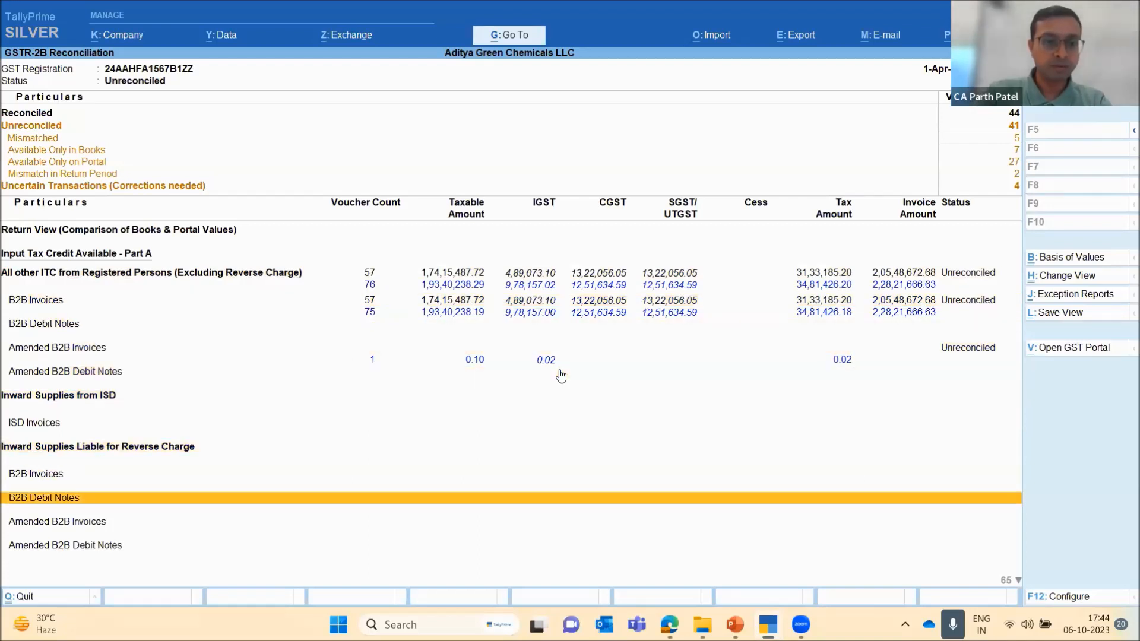
key("Up")
key("Up")
key("Up")
key("Up")
key("Up")
key("Up")
key("Up")
key("Up")
key("Up")
key("Up")
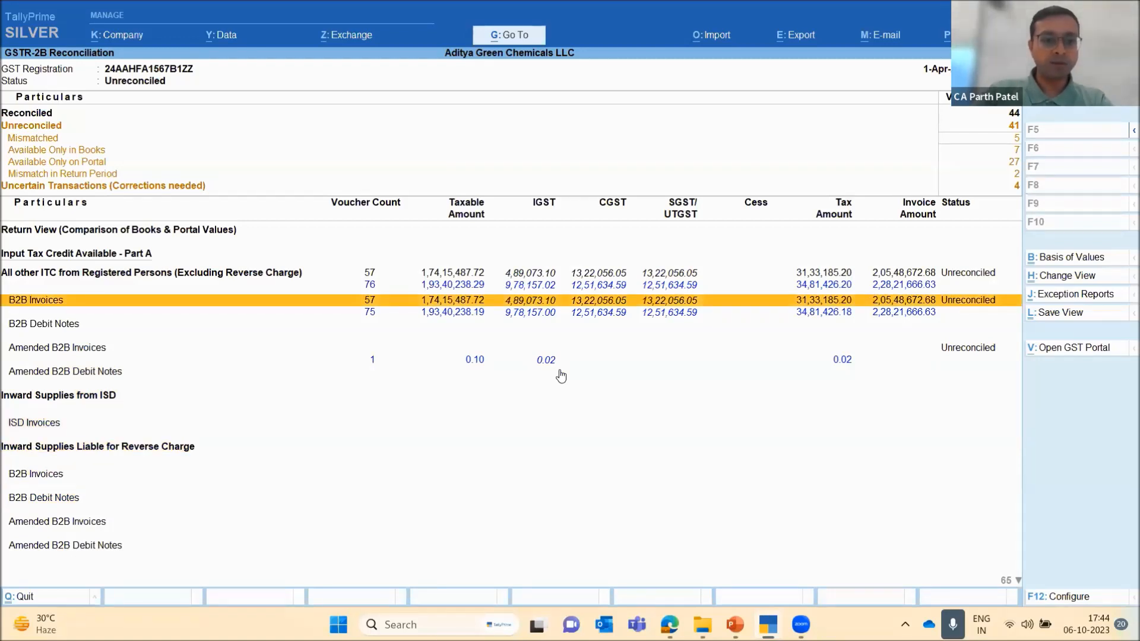
key("Up")
key("Up")
key("Down")
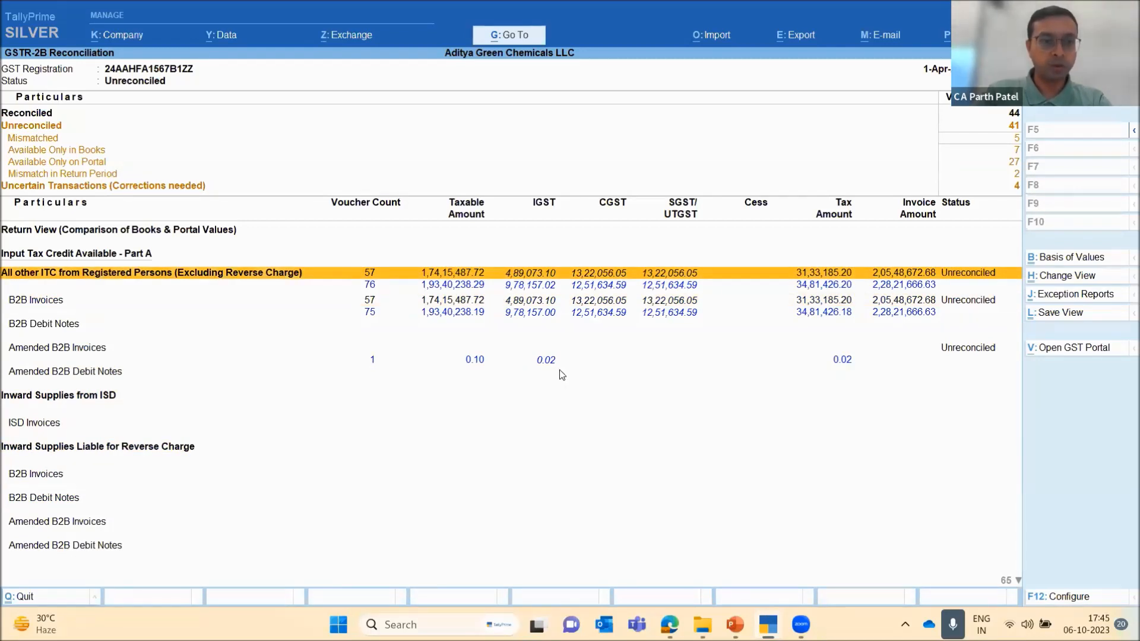
Open the party-wise summary of B2B Invoices under All other ITC from Registered Persons (Excluding Reverse Charge)
key("Return")
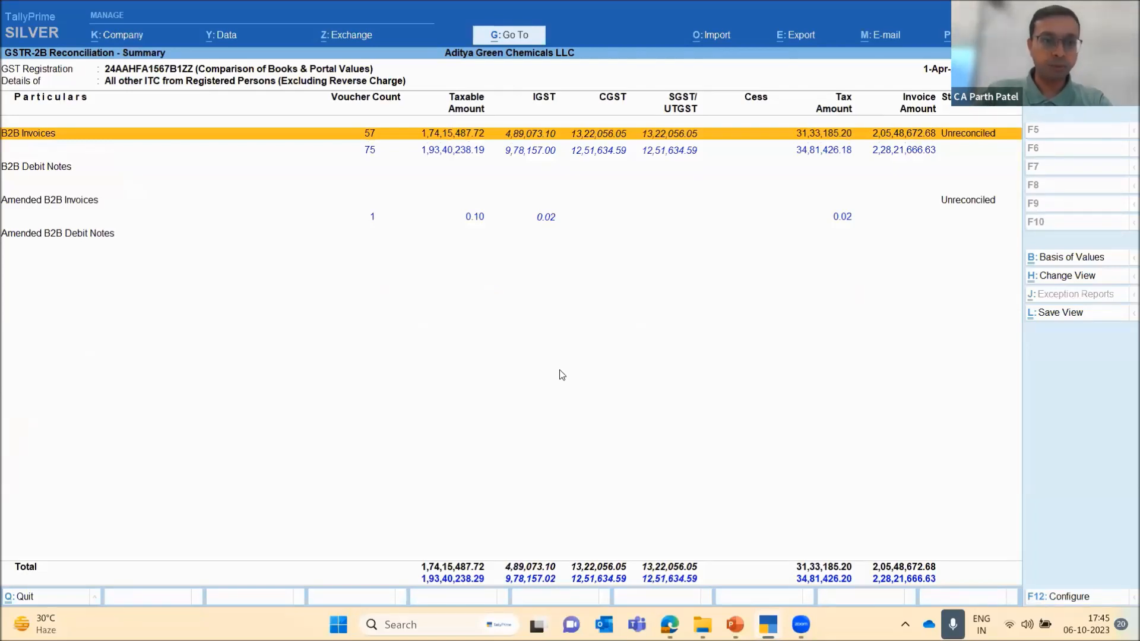
key("Down")
key("Up")
key("Return")
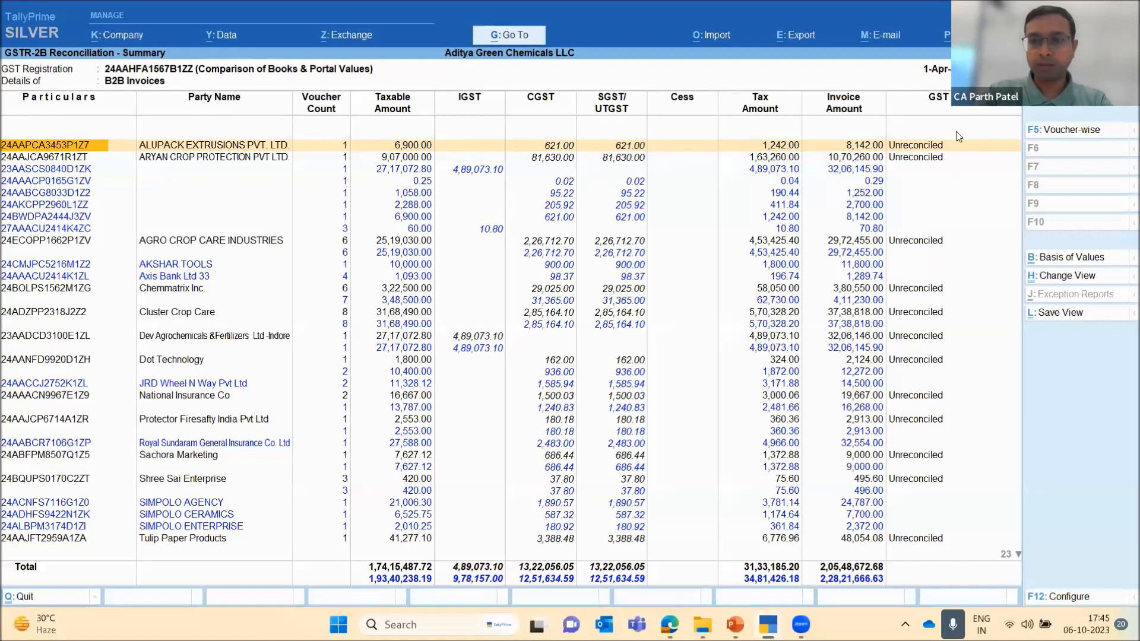
Examine the GST status of each party in the B2B Invoices summary, from the first party down to the last
key("Right")
key("Right")
key("Right")
key("Right")
key("Right")
key("Right")
key("Right")
key("Right")
key("Right")
key("Right")
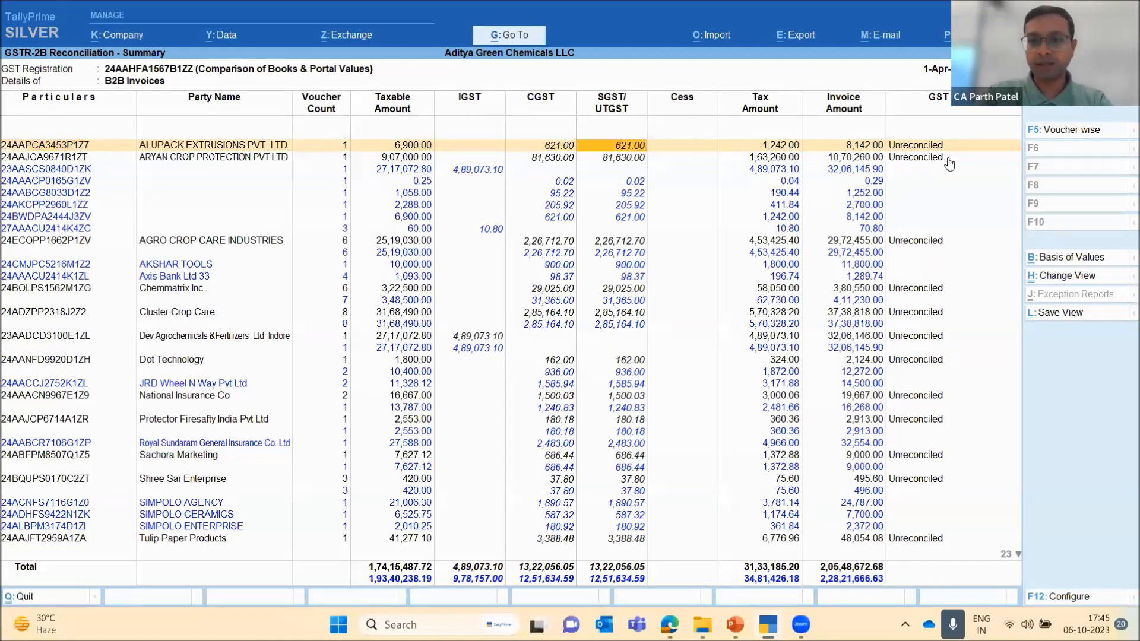
key("Down")
key("Down")
key("Down")
key("Down")
key("Down")
key("Down")
key("Down")
key("Down")
key("Down")
key("Down")
key("Down")
key("Down")
key("Down")
key("Down")
key("Down")
key("Down")
key("Down")
key("Down")
key("Down")
key("Down")
key("Down")
key("Down")
key("Down")
key("Down")
key("Down")
key("Down")
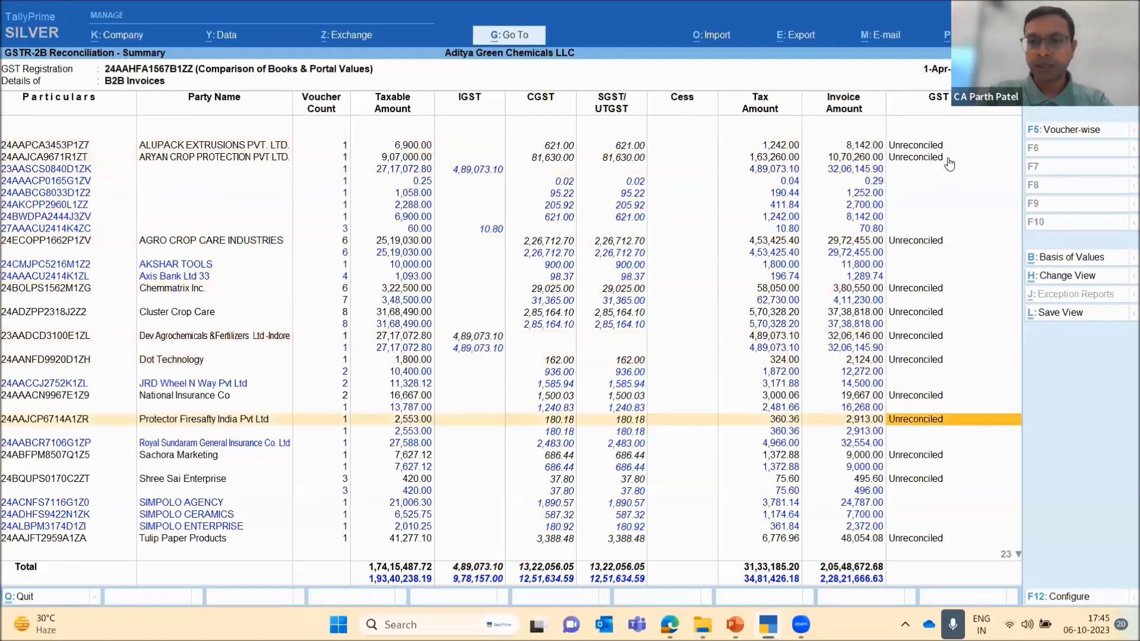
key("Down")
key("Down")
key("Down")
key("Down")
key("Down")
key("Down")
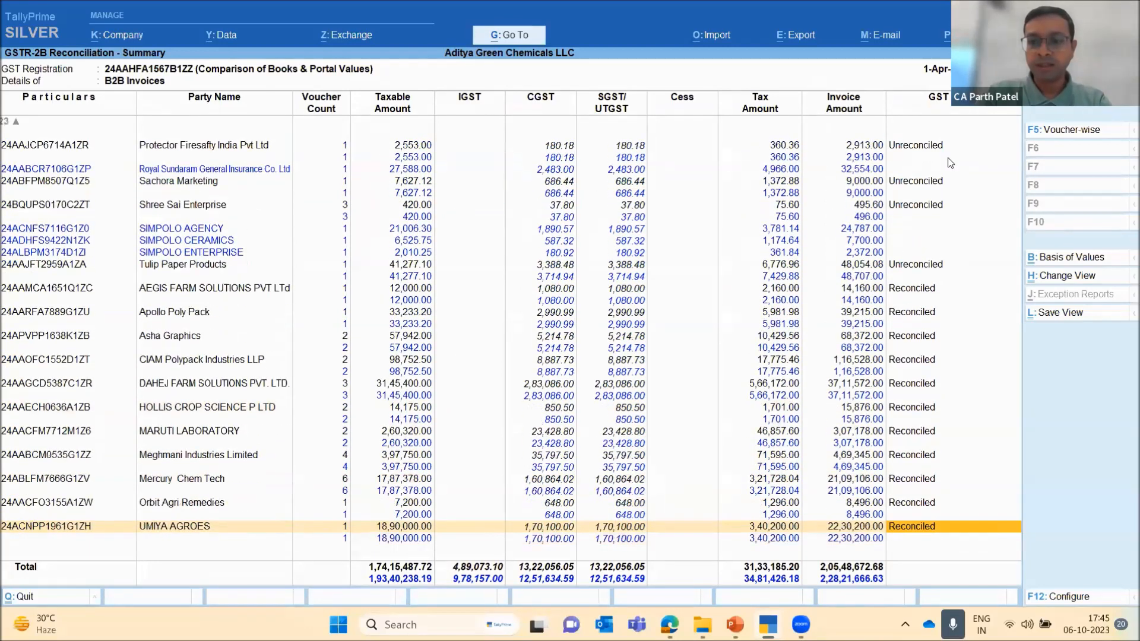
Compare the books and portal amounts of the reconciled and unreconciled parties, going back up to the first party
key("Up")
key("Up")
key("Up")
key("Up")
key("Up")
key("Up")
key("Up")
key("Up")
key("Up")
key("Up")
key("Up")
key("Up")
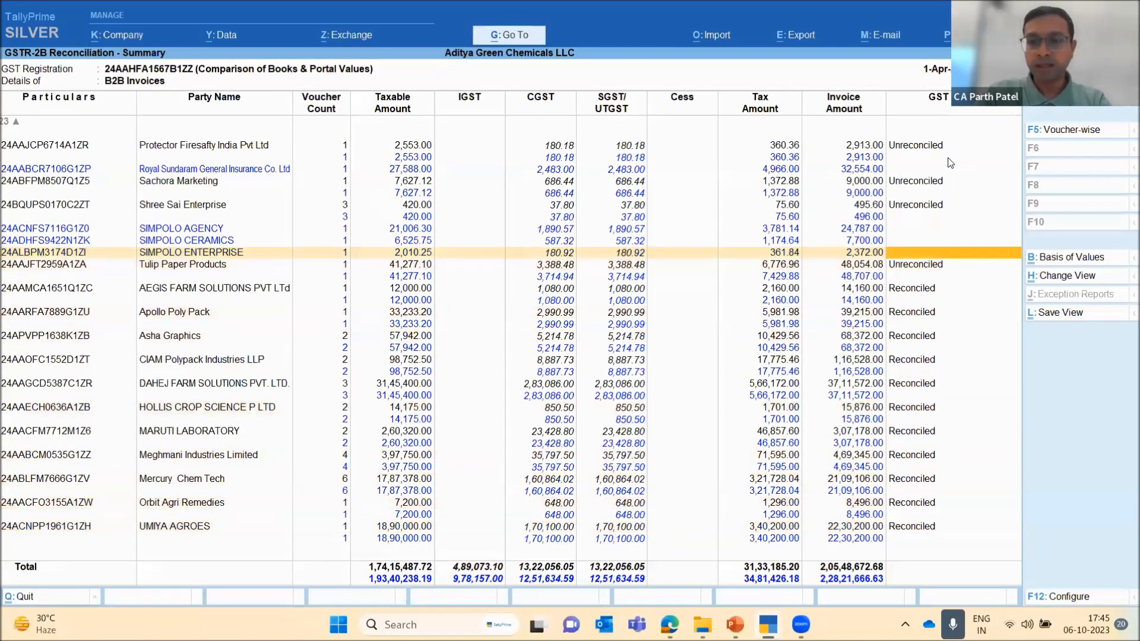
key("Down")
key("Down")
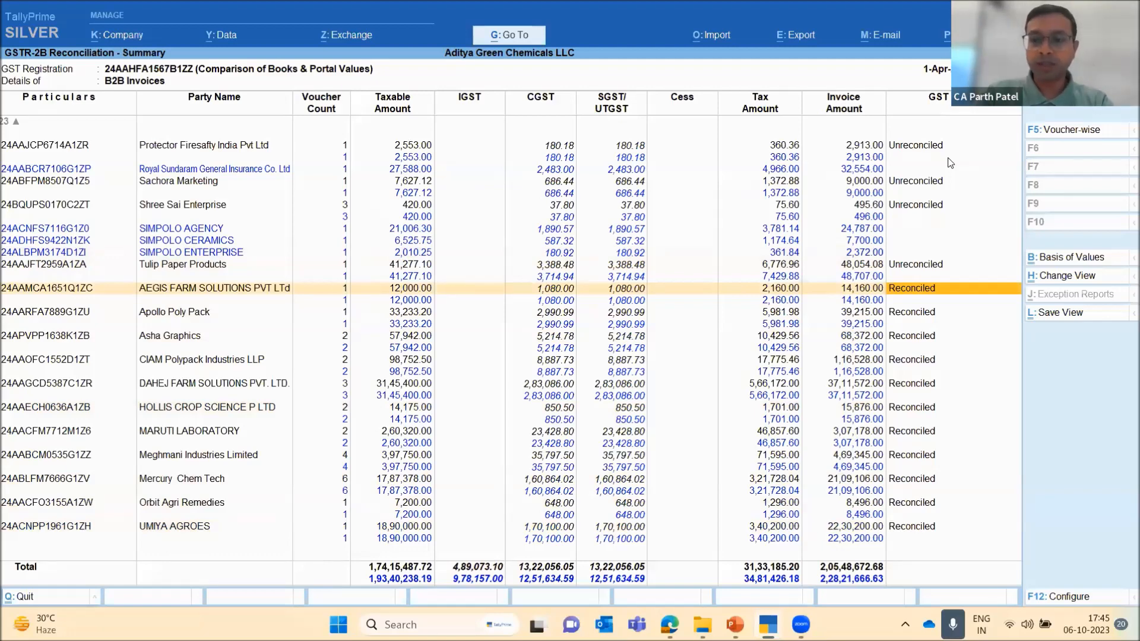
key("Up")
key("Up")
key("Up")
key("Up")
key("Up")
key("Up")
key("Up")
key("Up")
key("Up")
key("Up")
key("Up")
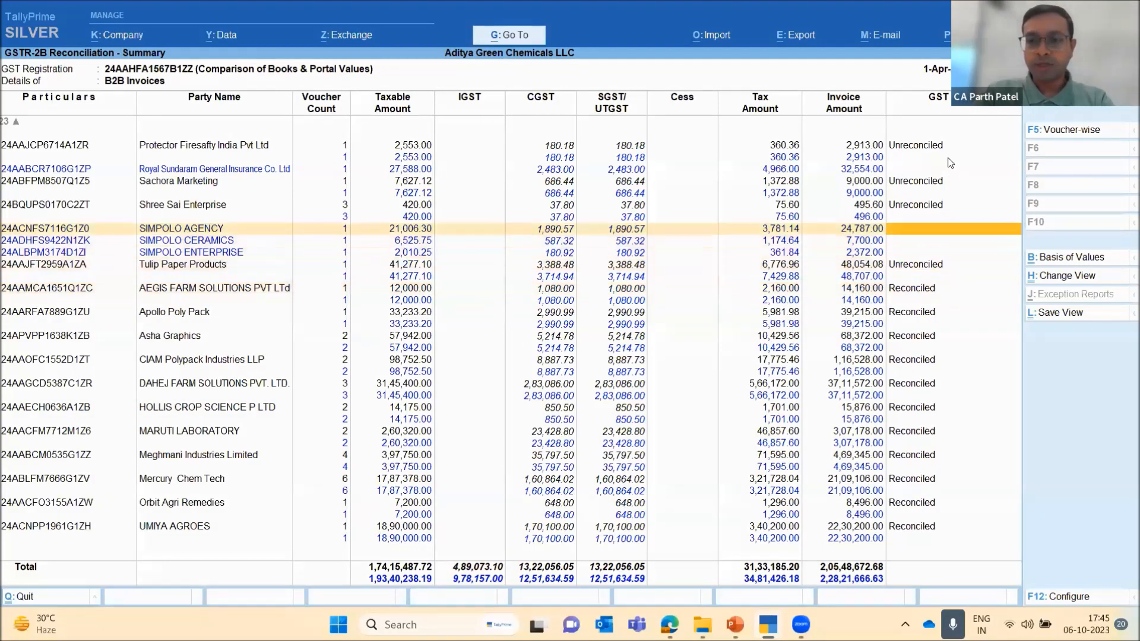
key("Up")
key("Up")
key("Up")
key("Up")
key("Up")
key("Up")
key("Up")
key("Up")
key("Up")
key("Up")
key("Up")
key("Up")
key("Up")
key("Up")
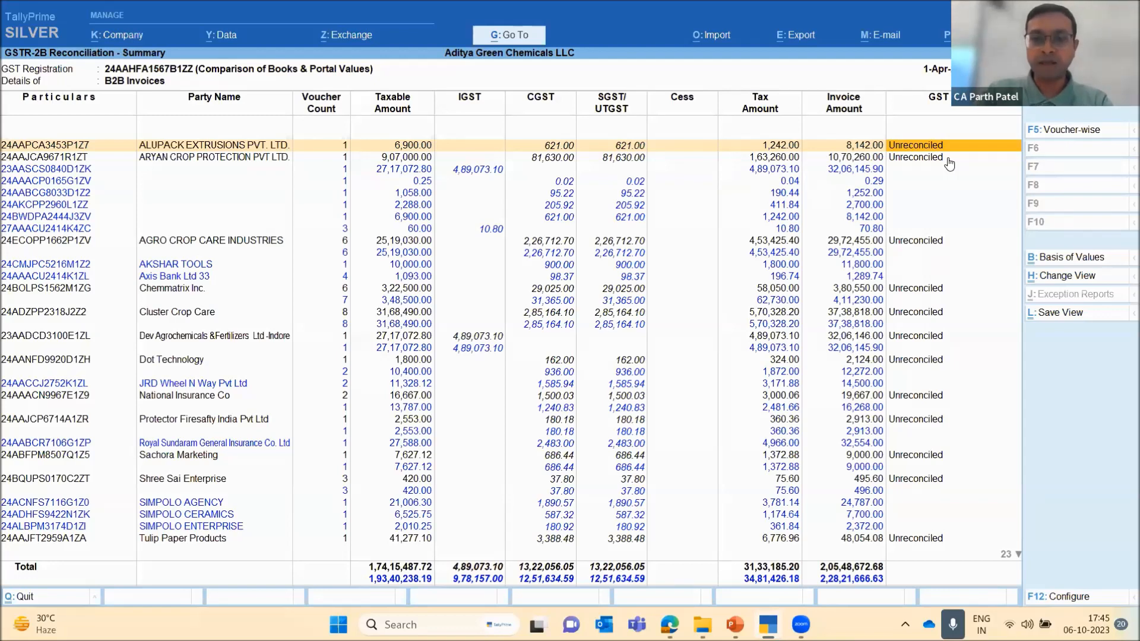
Switch the B2B Invoices to the voucher-wise view and review the Mismatched vouchers down to Mismatch in Return Period
left_click(948, 158)
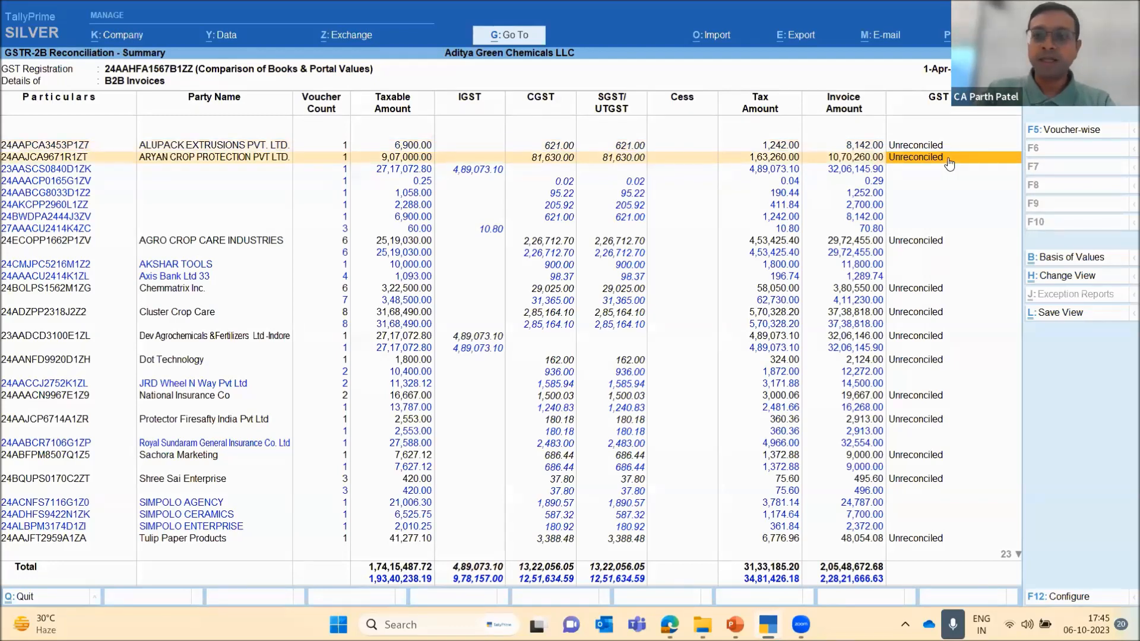
key("Down")
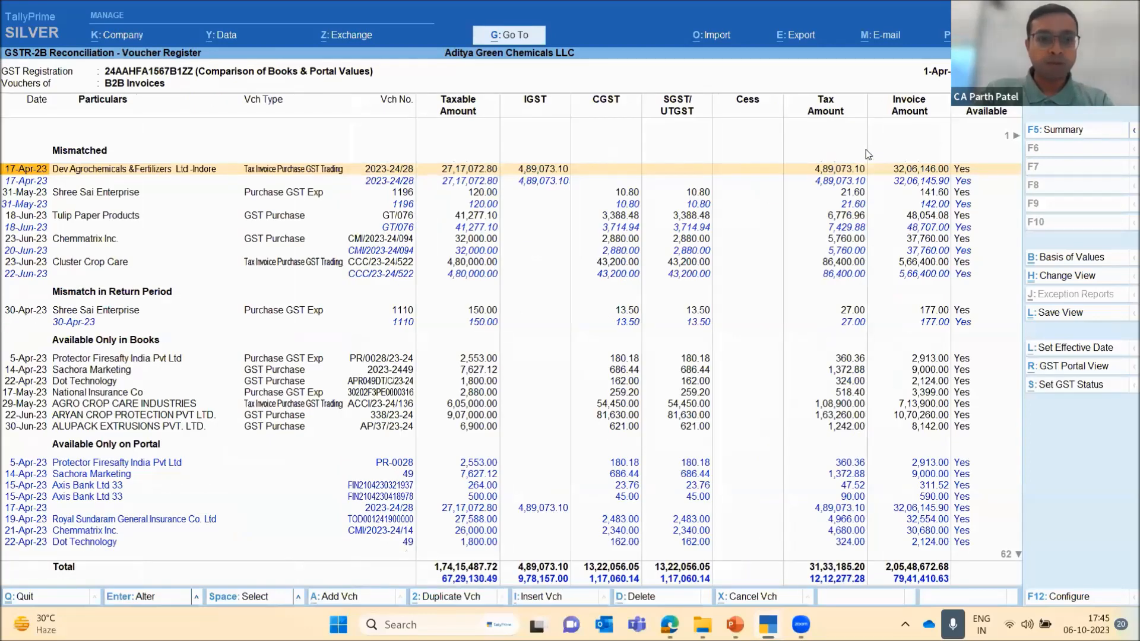
key("Down")
key("Down")
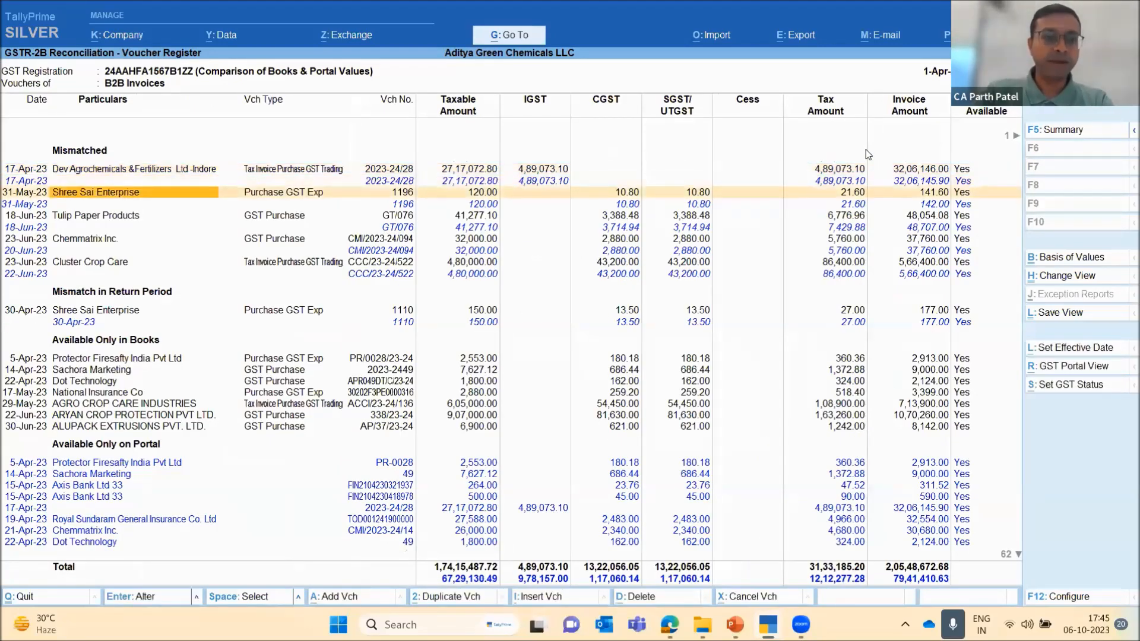
key("Down")
key("Down")
key("Down")
key("Down")
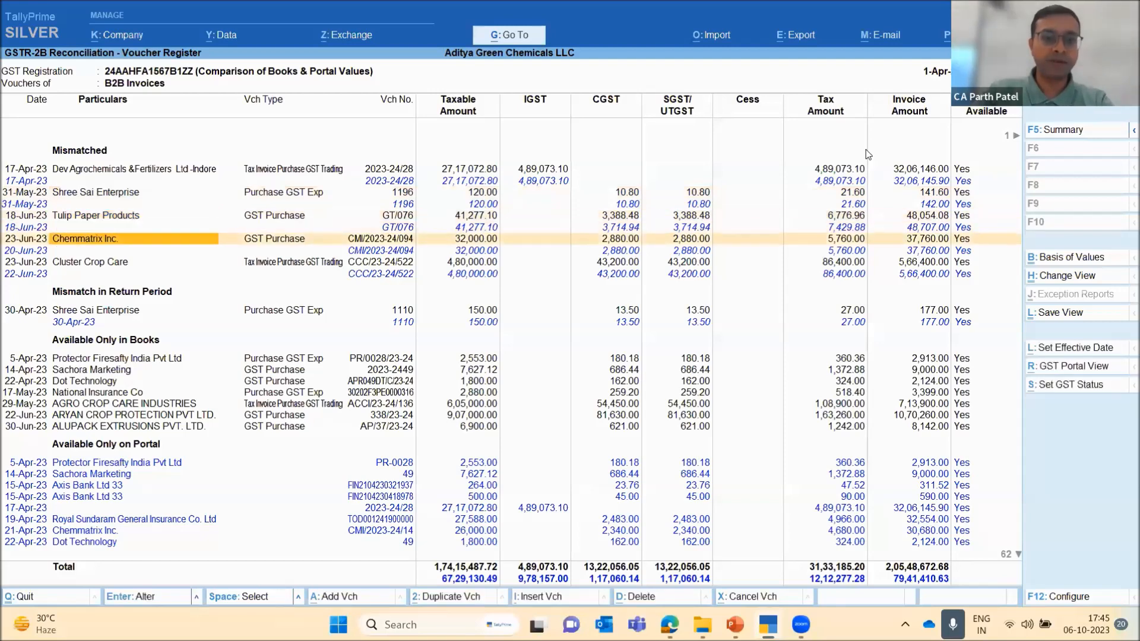
key("Down")
key("Down")
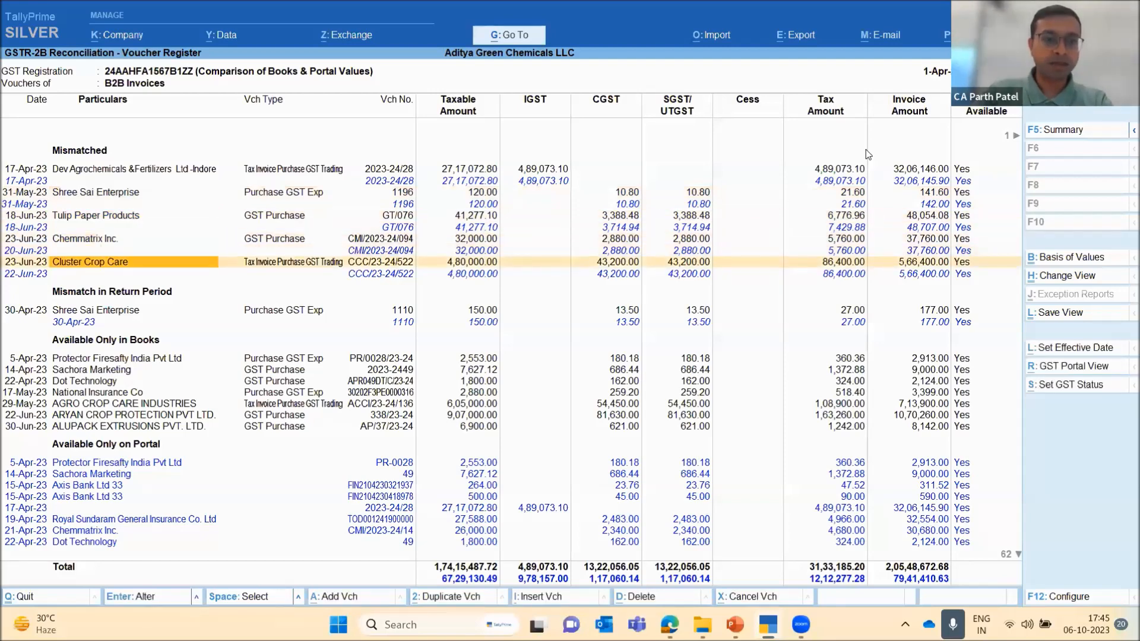
key("Down")
key("Down")
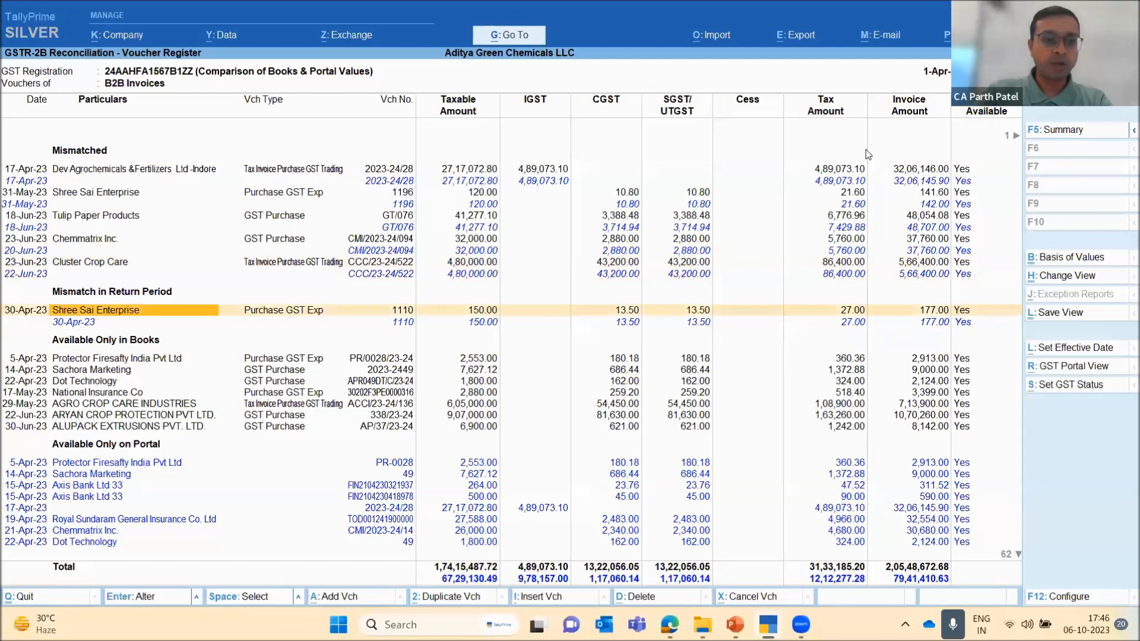
Recheck the Mismatched vouchers against their portal values, going back to the first voucher and down to Tulip Paper Products
key("Up")
key("Up")
key("Up")
key("Up")
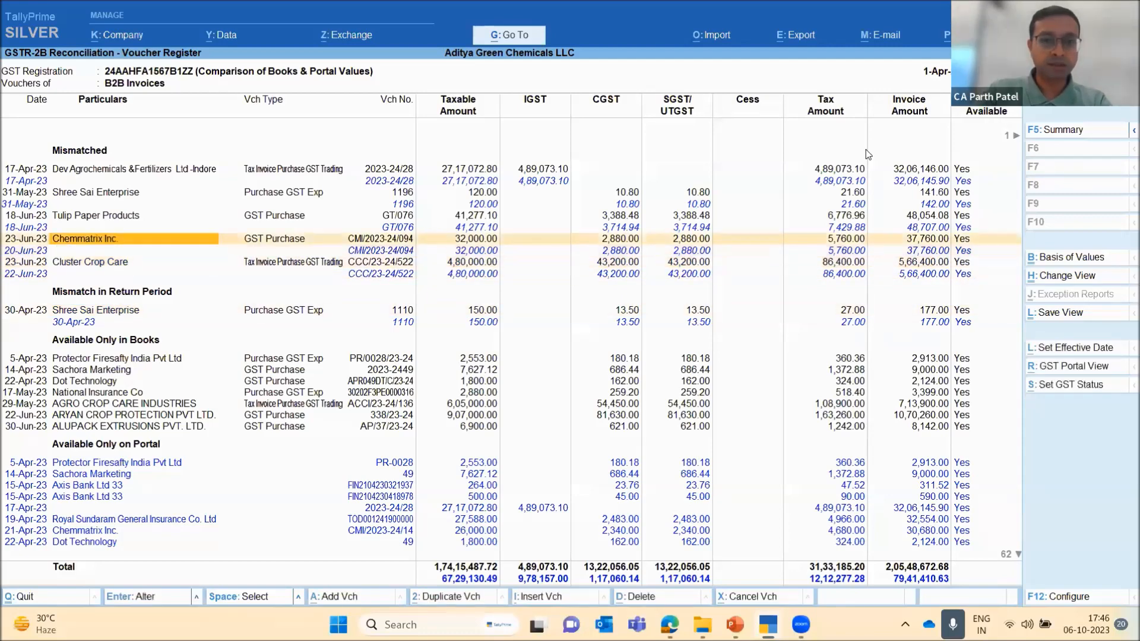
key("Up")
key("Up")
key("Up")
key("Up")
key("Up")
key("Up")
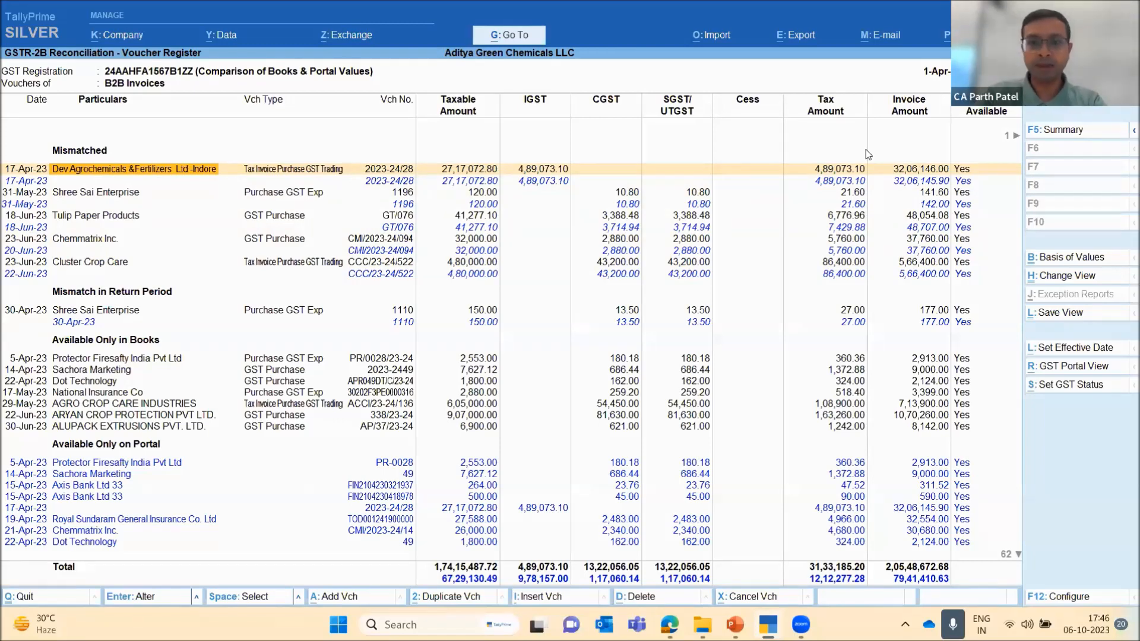
key("Down")
key("Down")
key("Down")
key("Down")
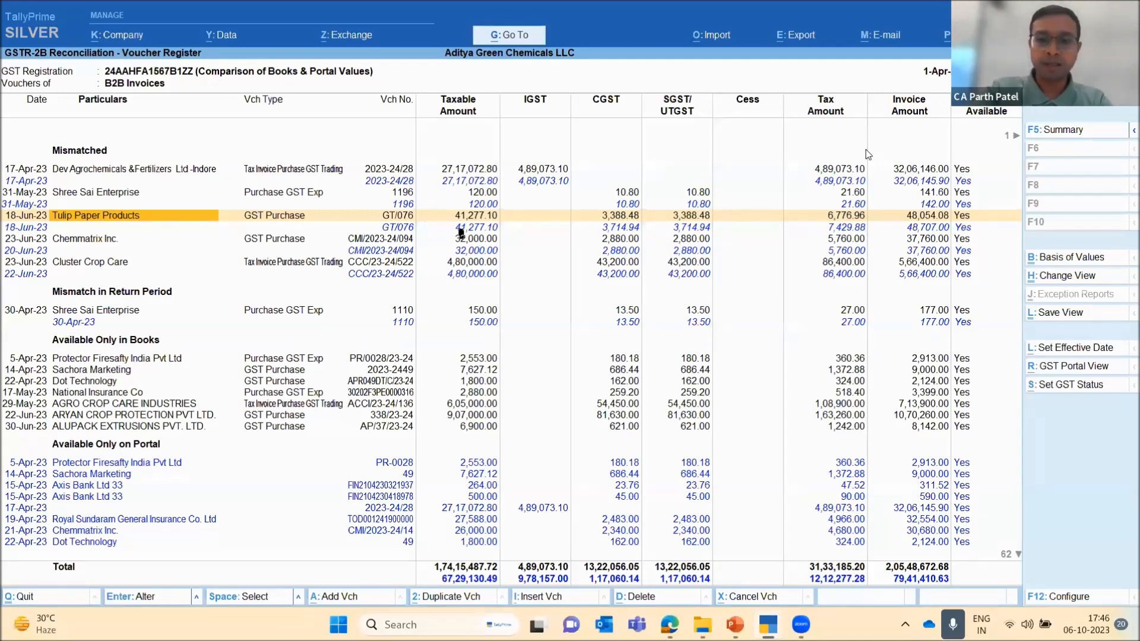
Open the company's GST registration details from the company features by entering Yes for Enable Goods and Services Tax (GST)
key("F11")
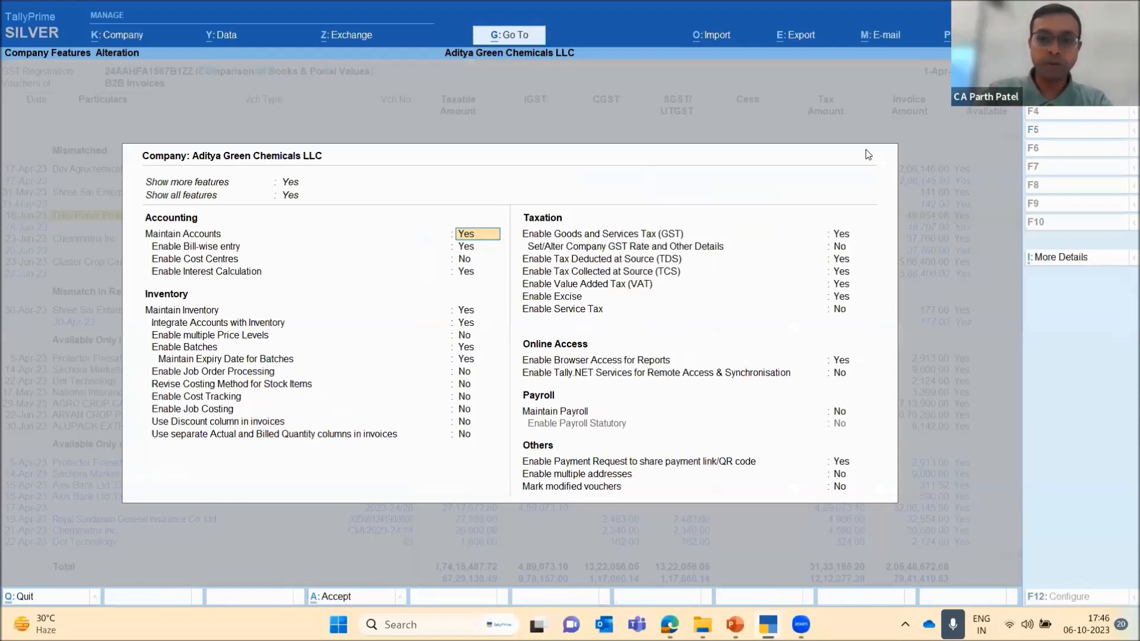
left_click(843, 235)
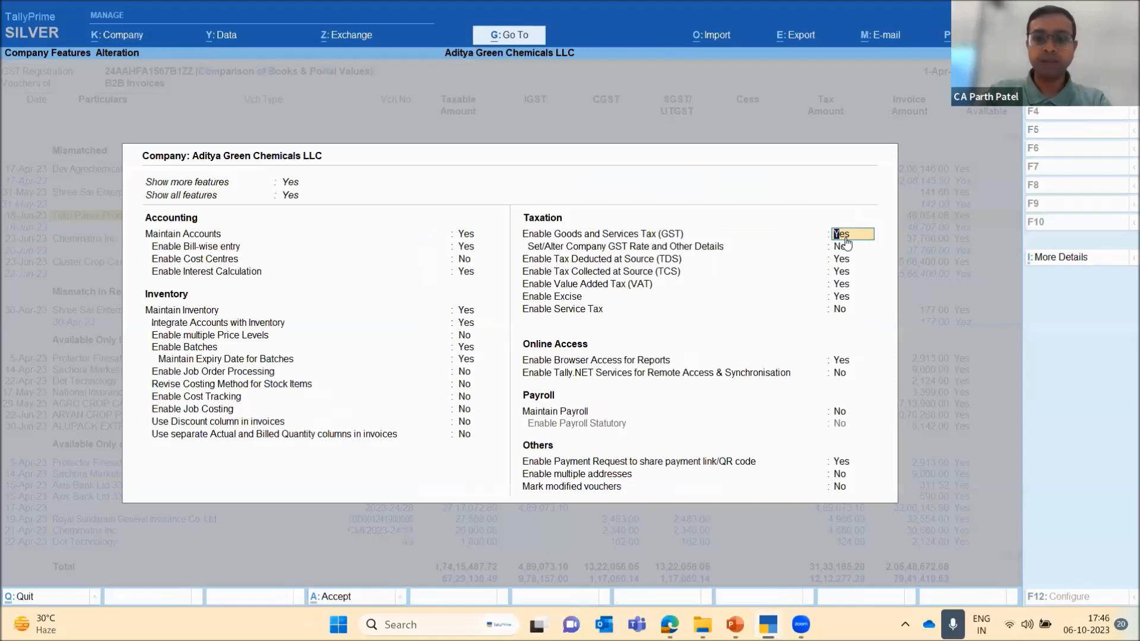
type("y")
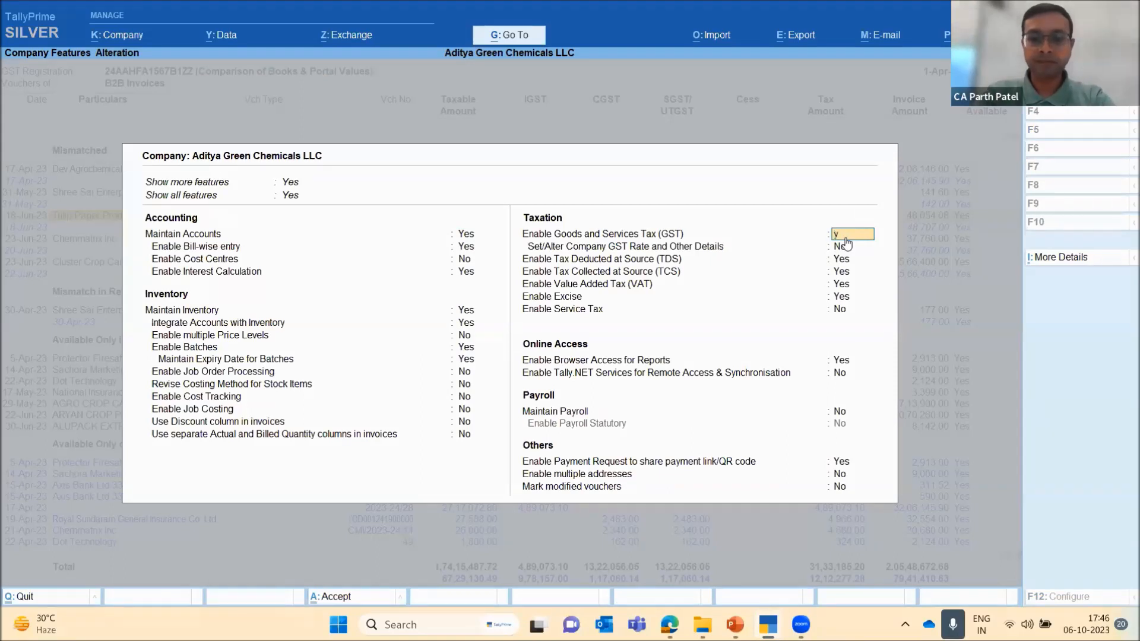
key("Return")
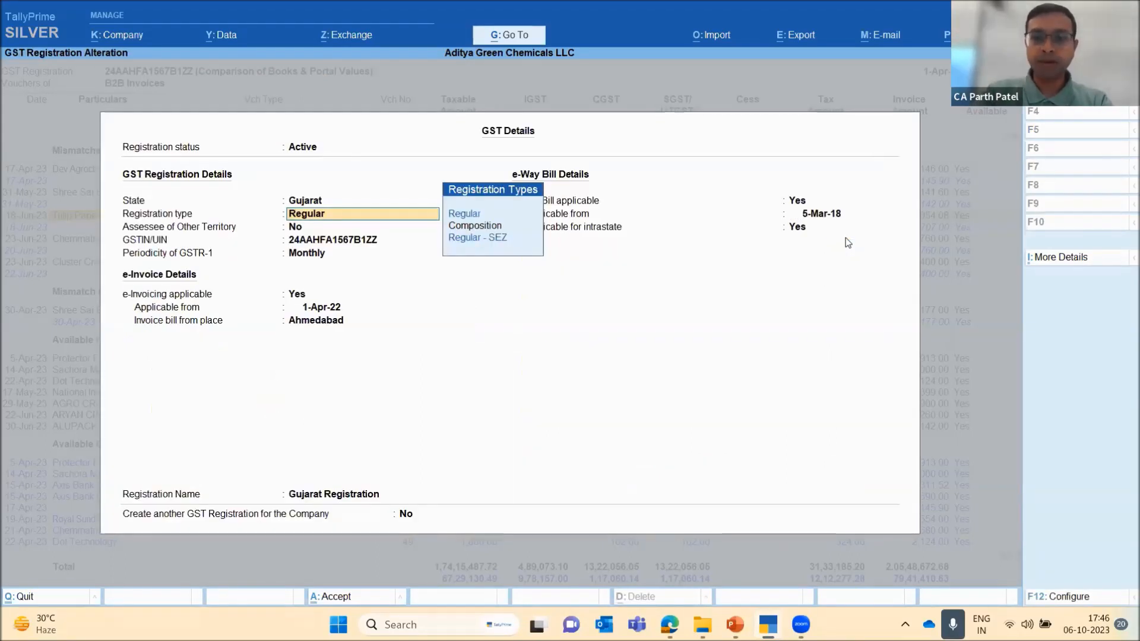
Open the Reconciliation Configuration from the expanded list of GST registration details
left_click(1085, 258)
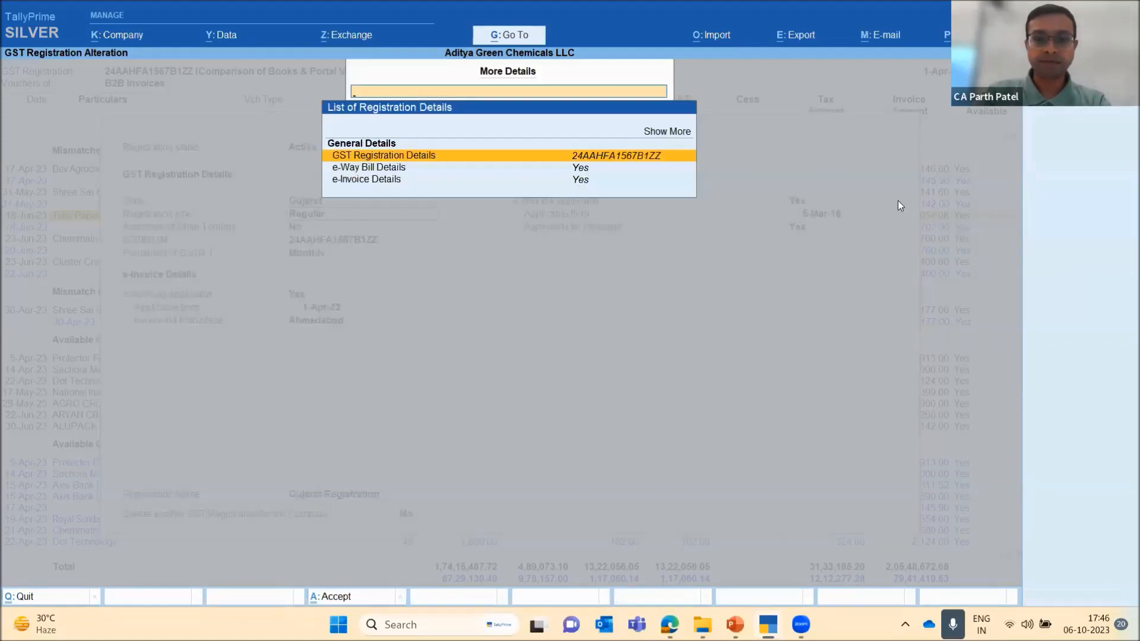
key("Up")
key("Return")
key("Down")
key("Down")
key("Down")
key("Down")
key("Down")
key("Down")
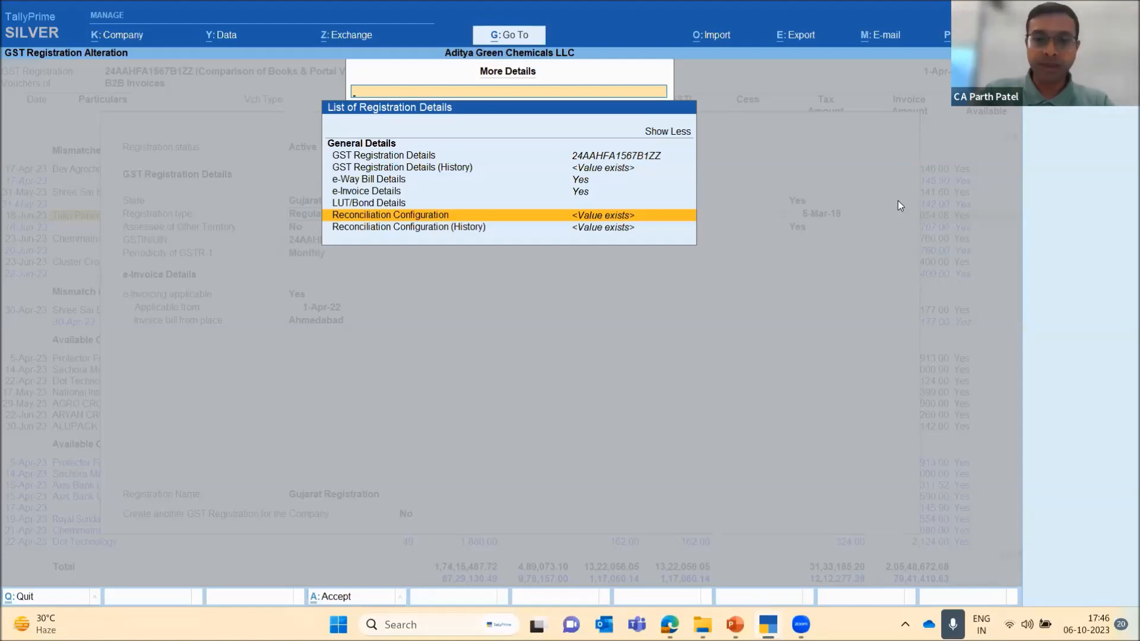
key("Return")
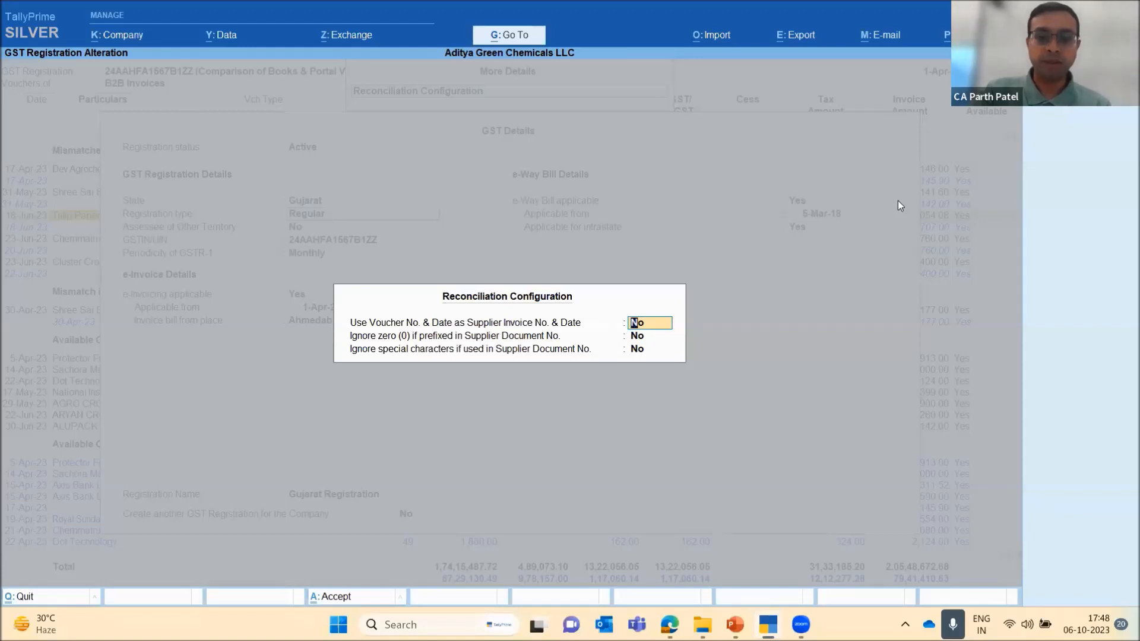
Try setting Ignore zero (0) if prefixed in Supplier Document No. to Yes, and quit the Reconciliation Configuration without saving
key("Return")
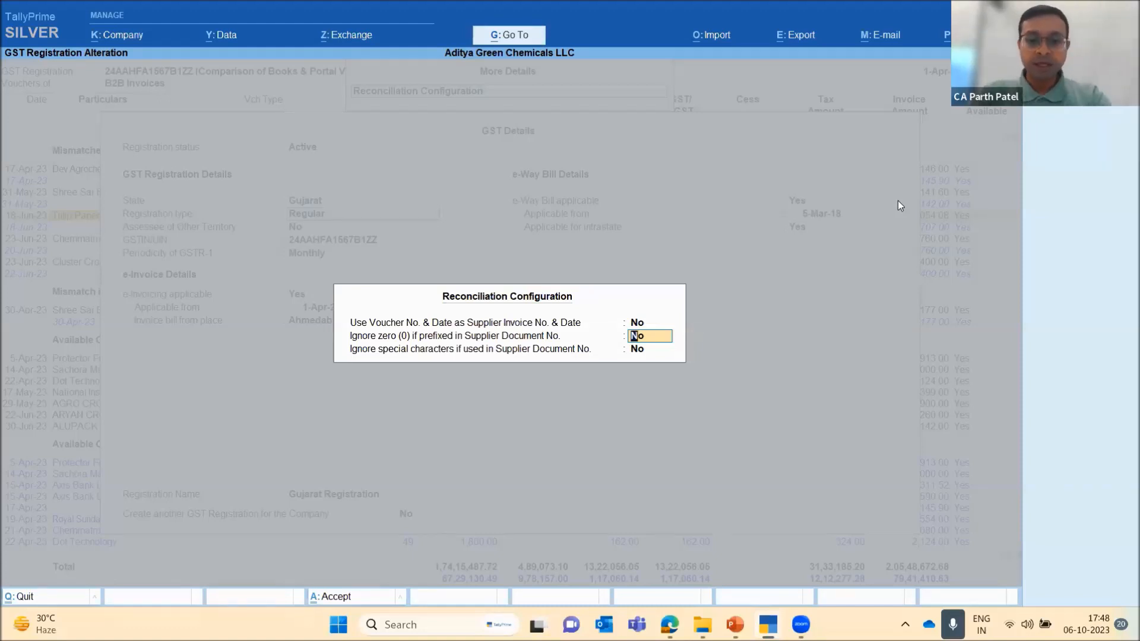
type("y")
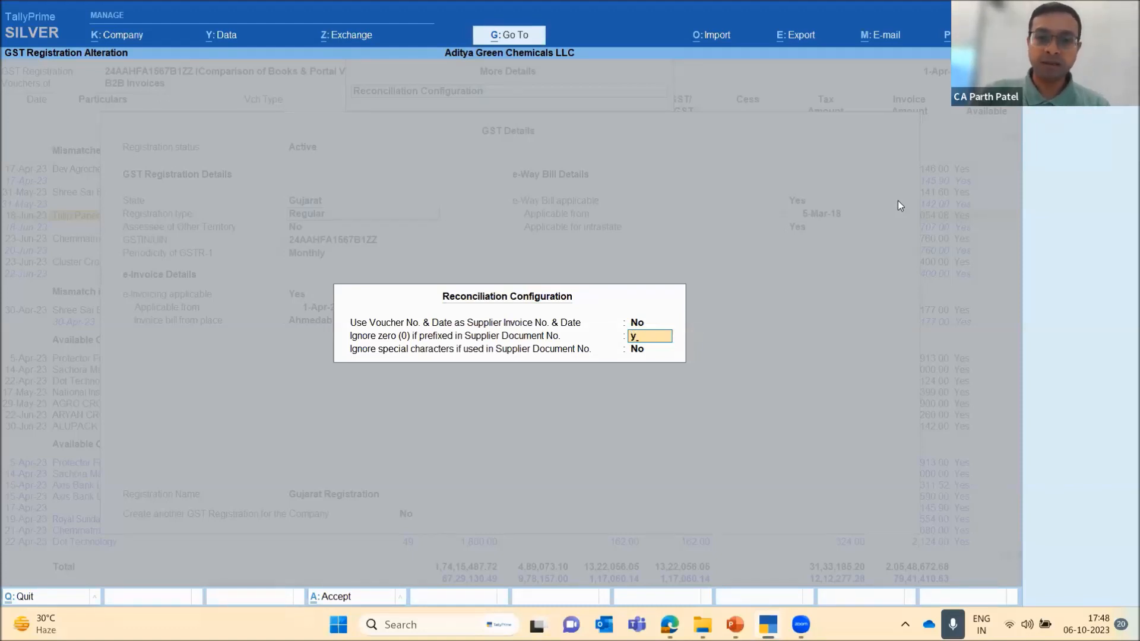
key("Return")
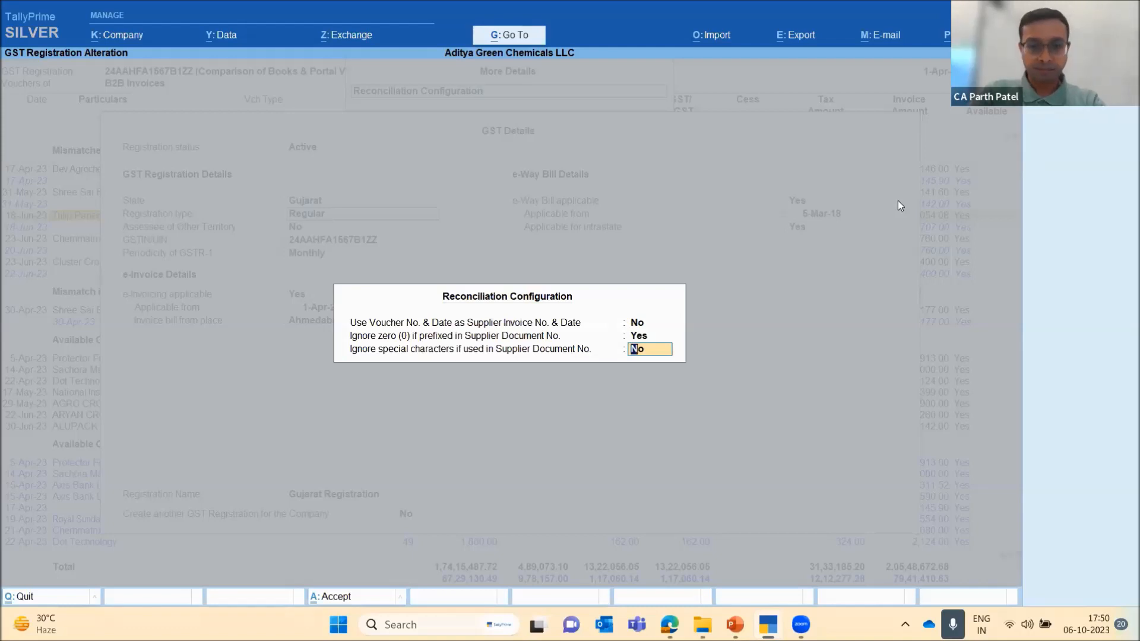
key("Escape")
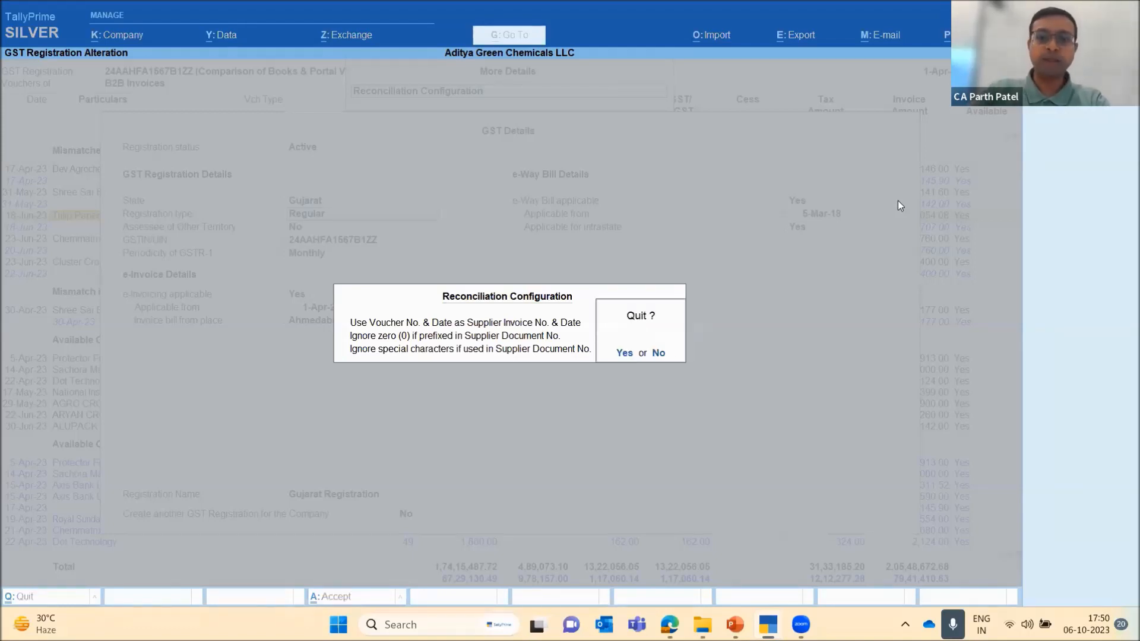
key("Return")
Quit the GST details and company features without saving, and examine the mismatched Chemmatrix Inc. voucher in the voucher register
key("Escape")
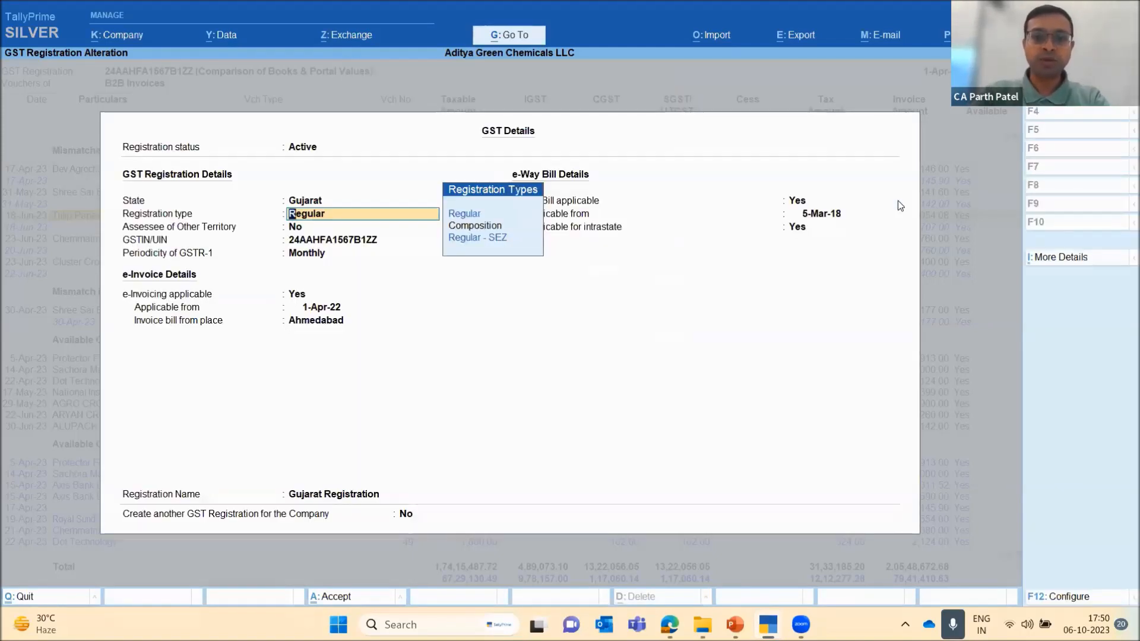
key("Escape")
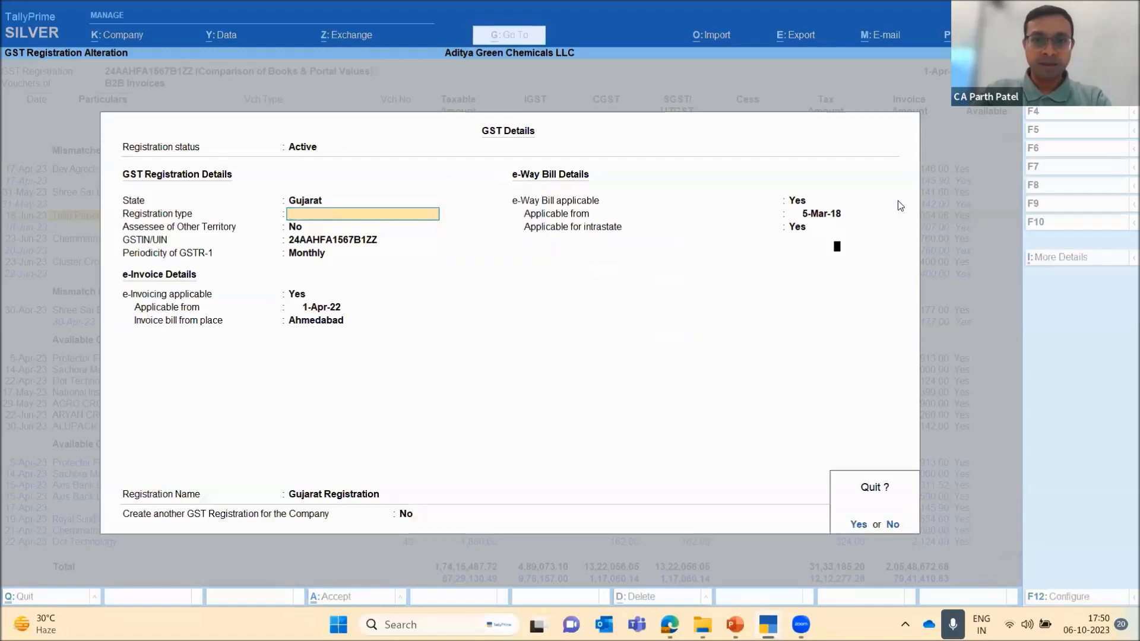
key("Return")
key("Escape")
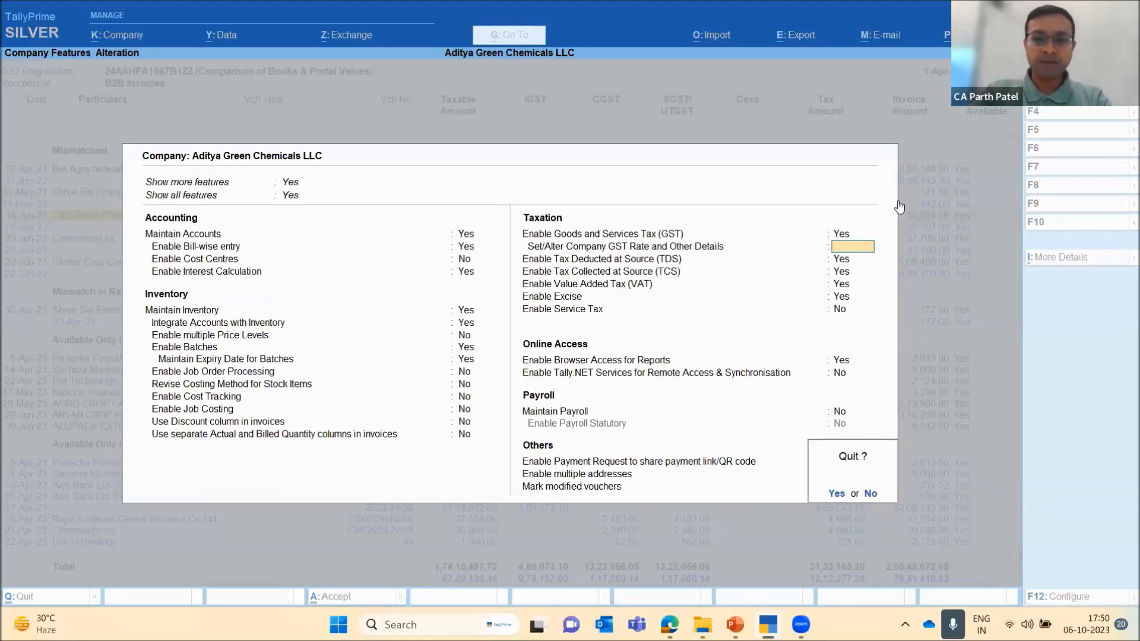
key("Return")
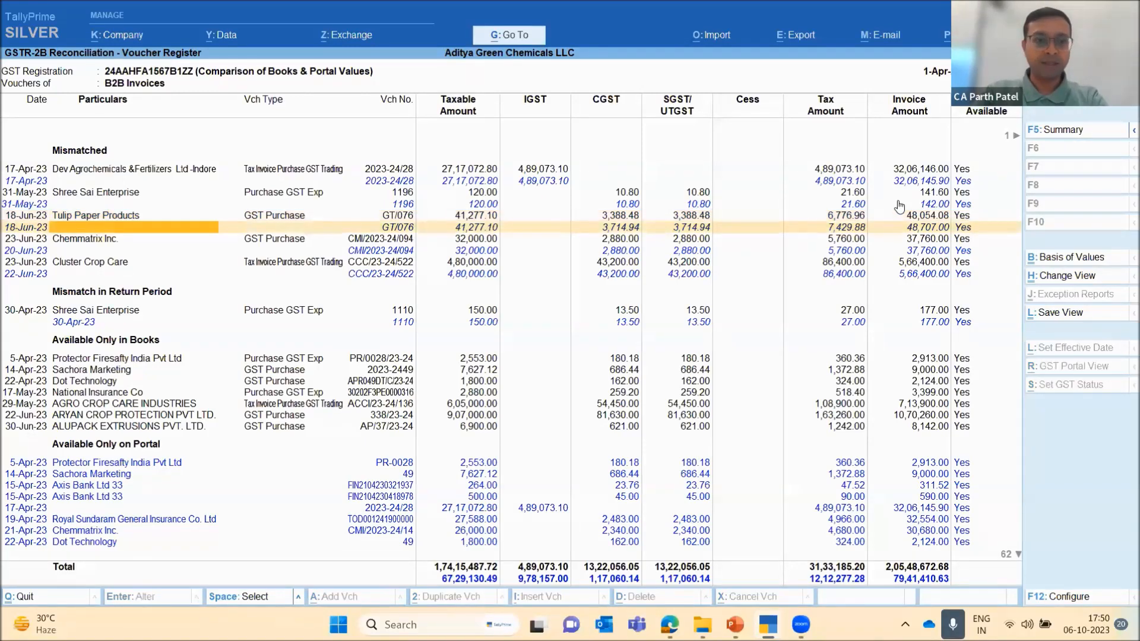
key("Down")
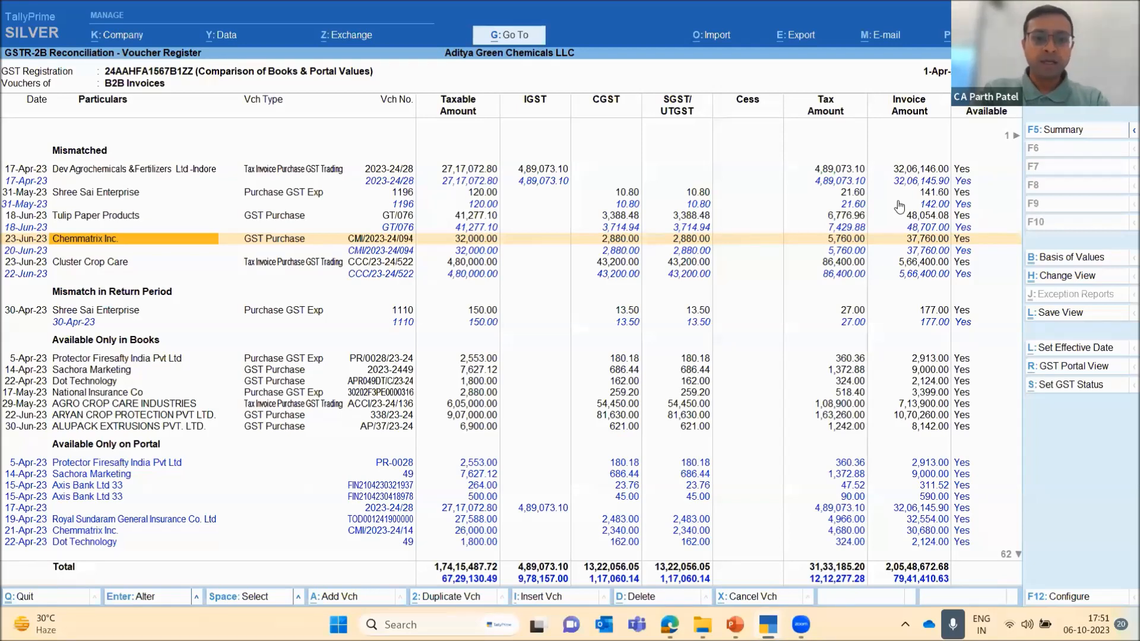
Return to the GSTR-2B Reconciliation summary and review the Input Tax Credit Available - Part A rows down to B2B Debit Notes
key("Escape")
key("Escape")
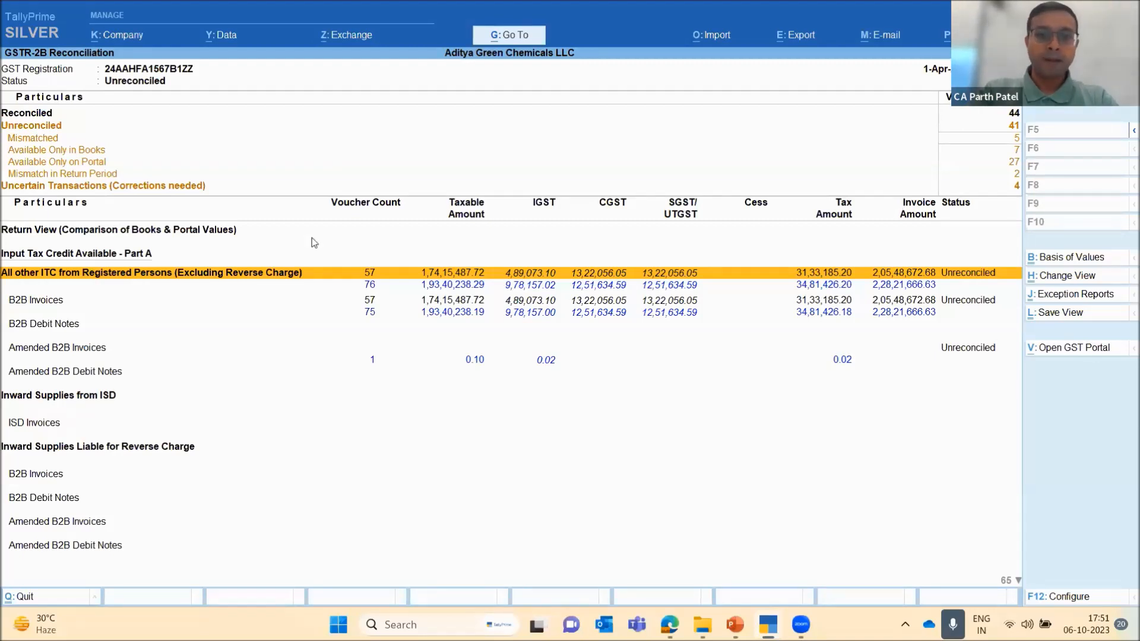
key("Down")
key("Down")
key("Up")
key("Up")
key("Down")
key("Down")
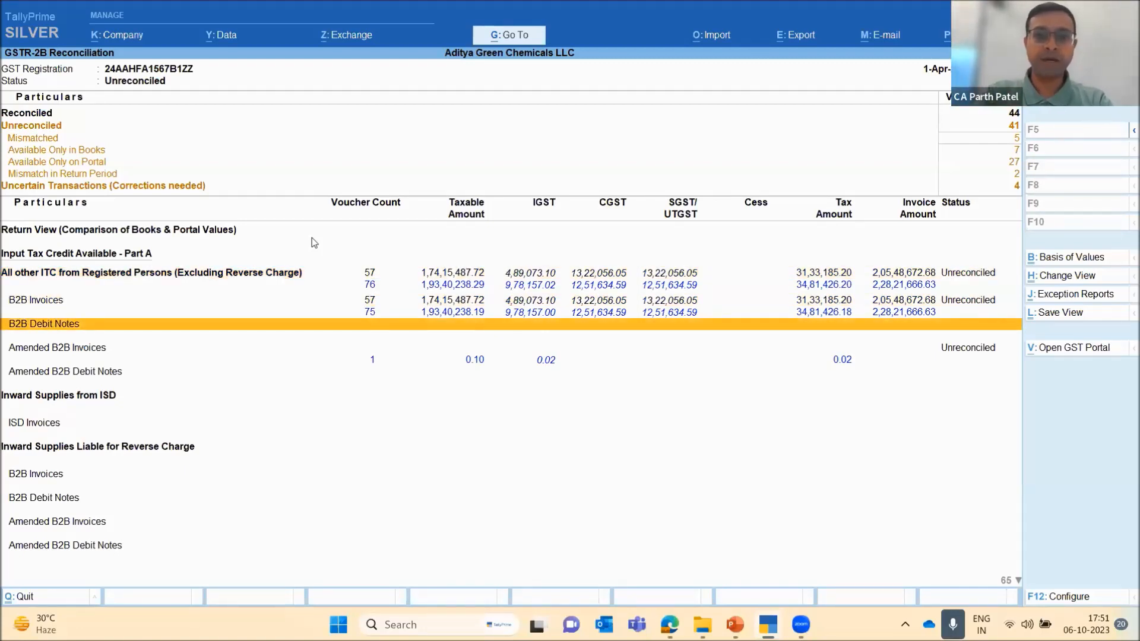
Leave the GSTR-2B Reconciliation for the GST Reports list and go over its reconciliation reports, ending on GSTR-2B Reconciliation
key("Escape")
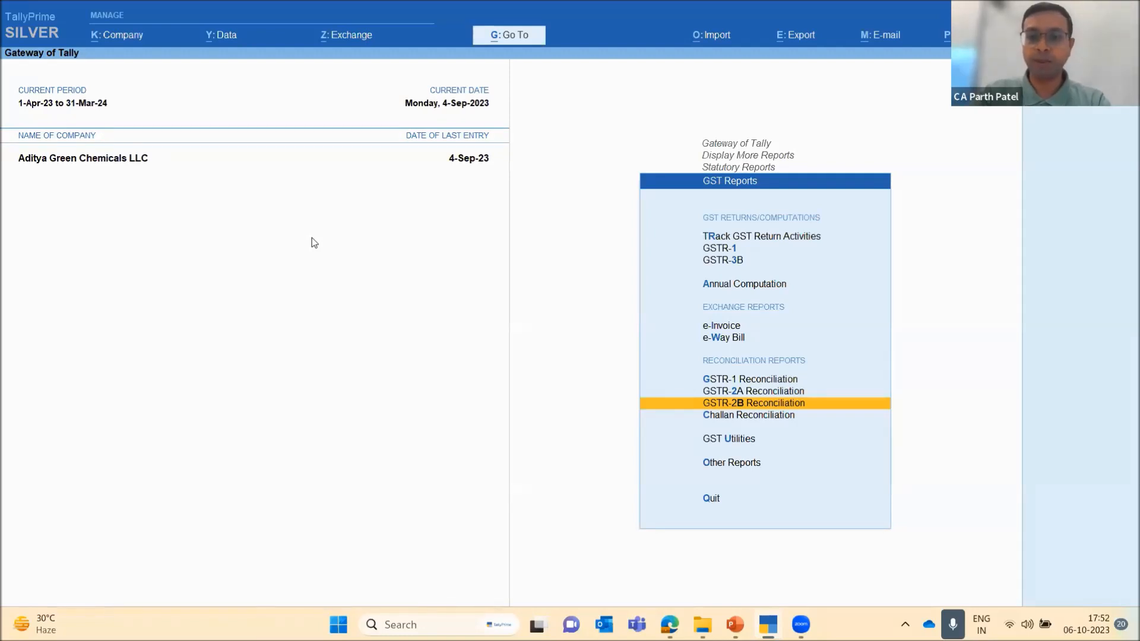
key("Up")
key("Up")
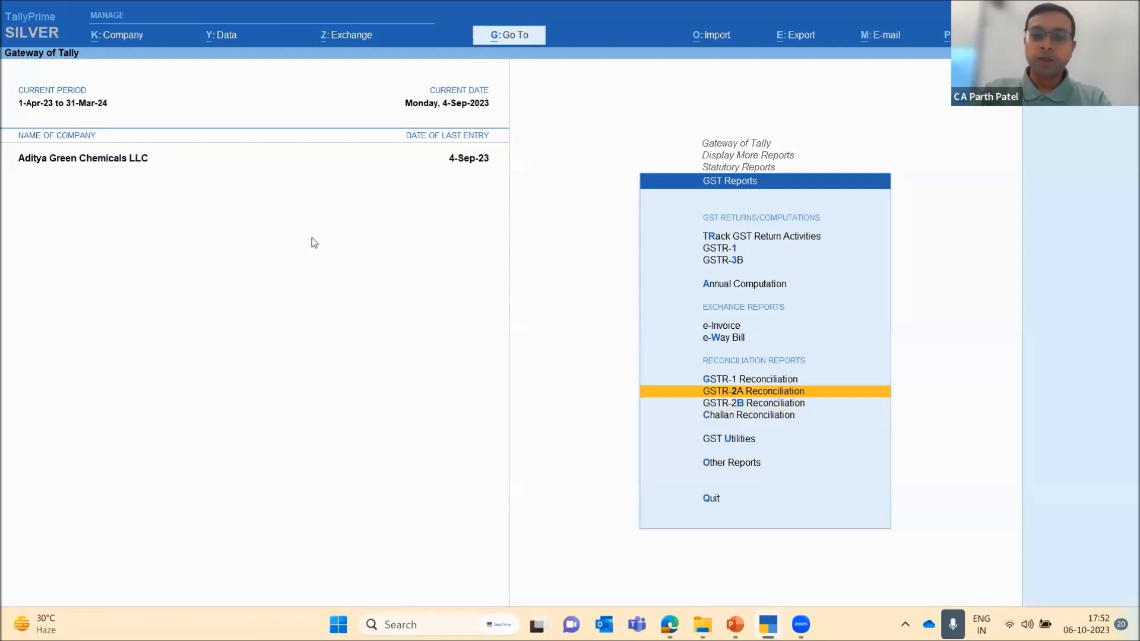
key("Down")
key("Down")
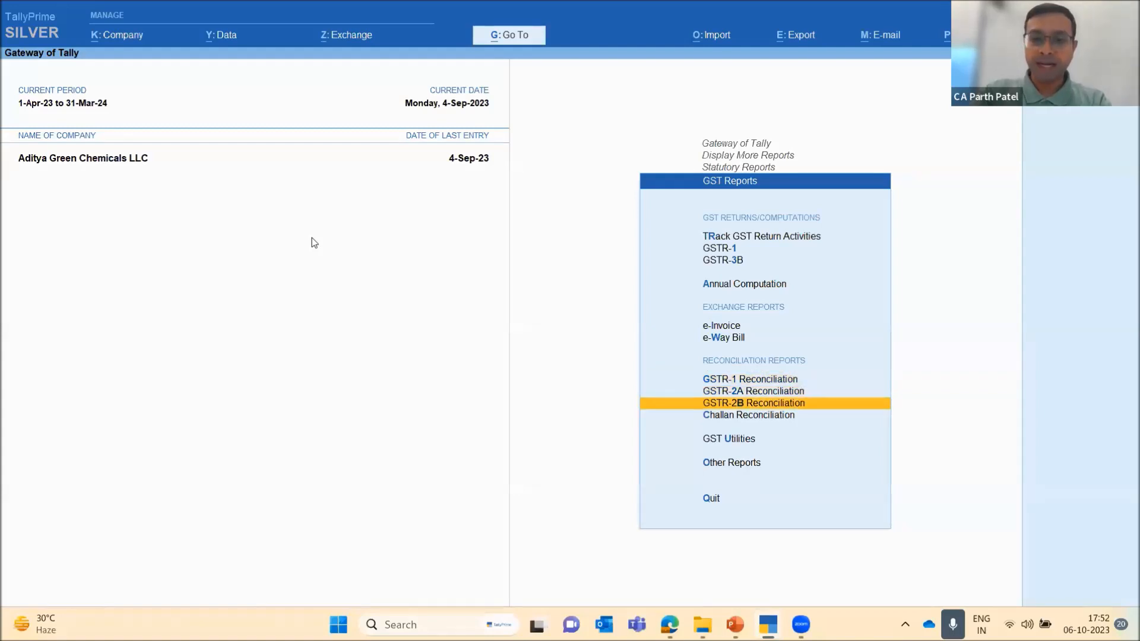
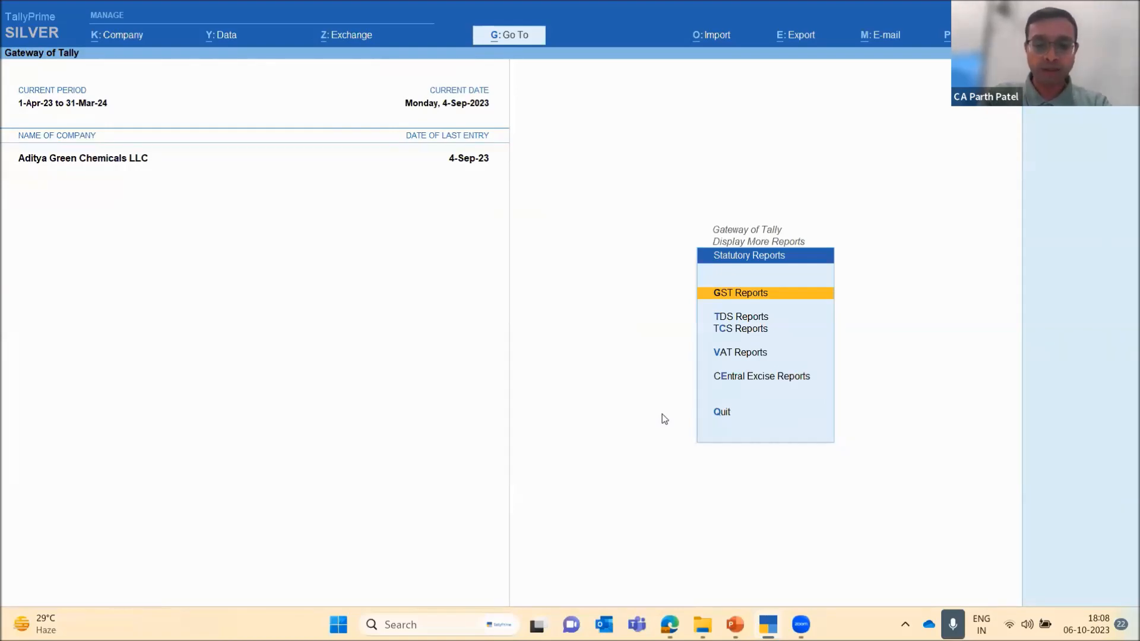
Open the e-Invoice report and change its period with the From and To dates left blank
key("alt+g")
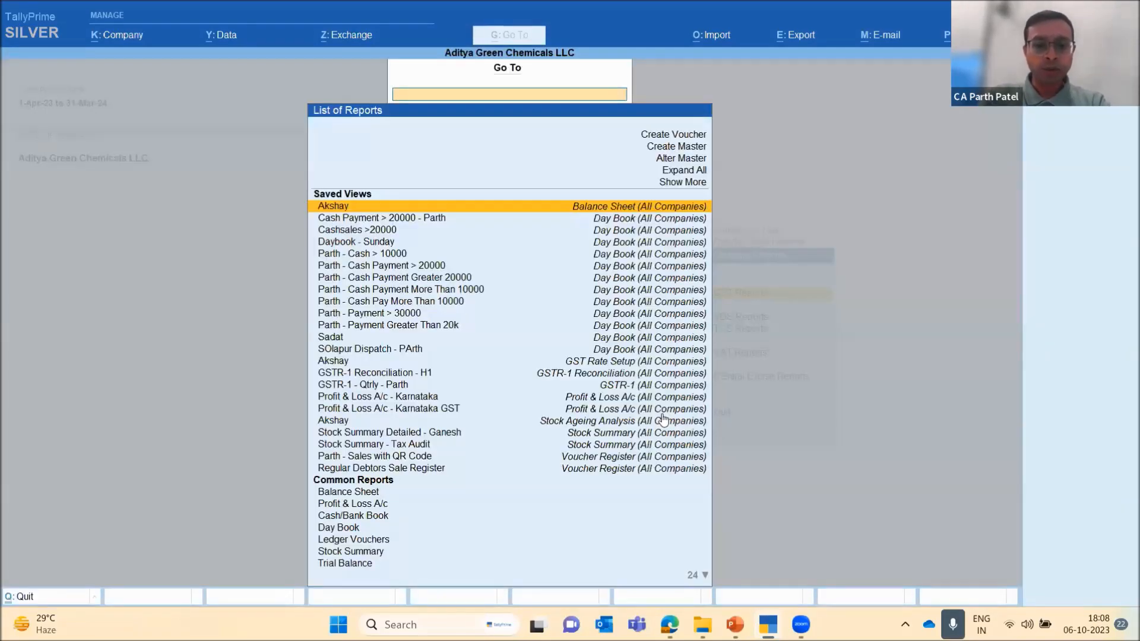
type("E invo")
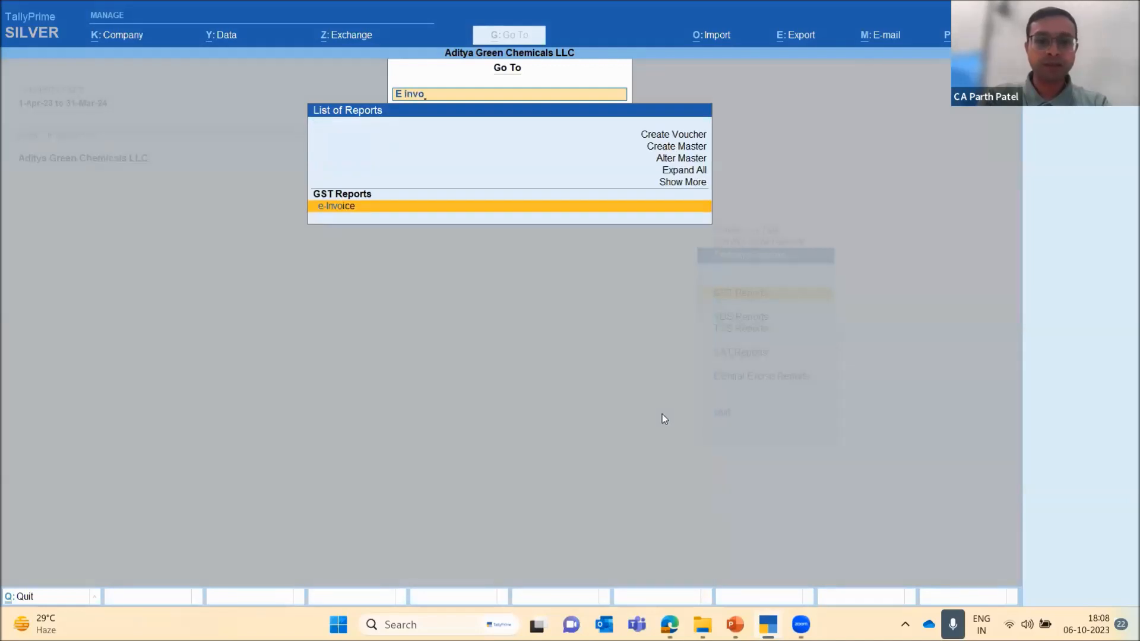
key("Return")
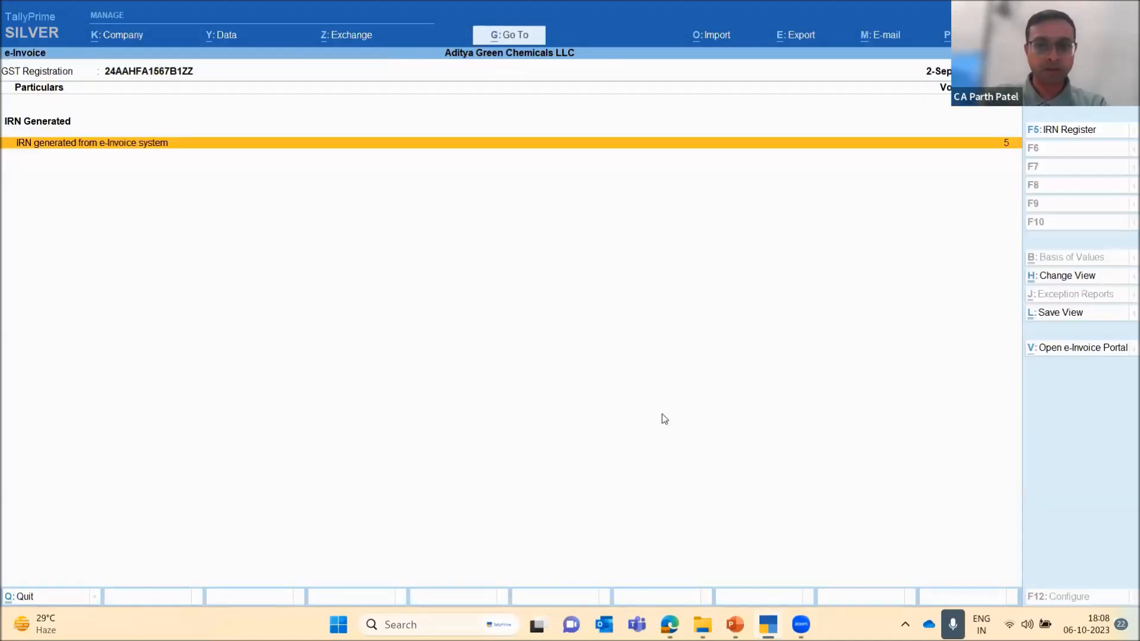
key("alt+F2")
key("BackSpace")
key("Return")
key("BackSpace")
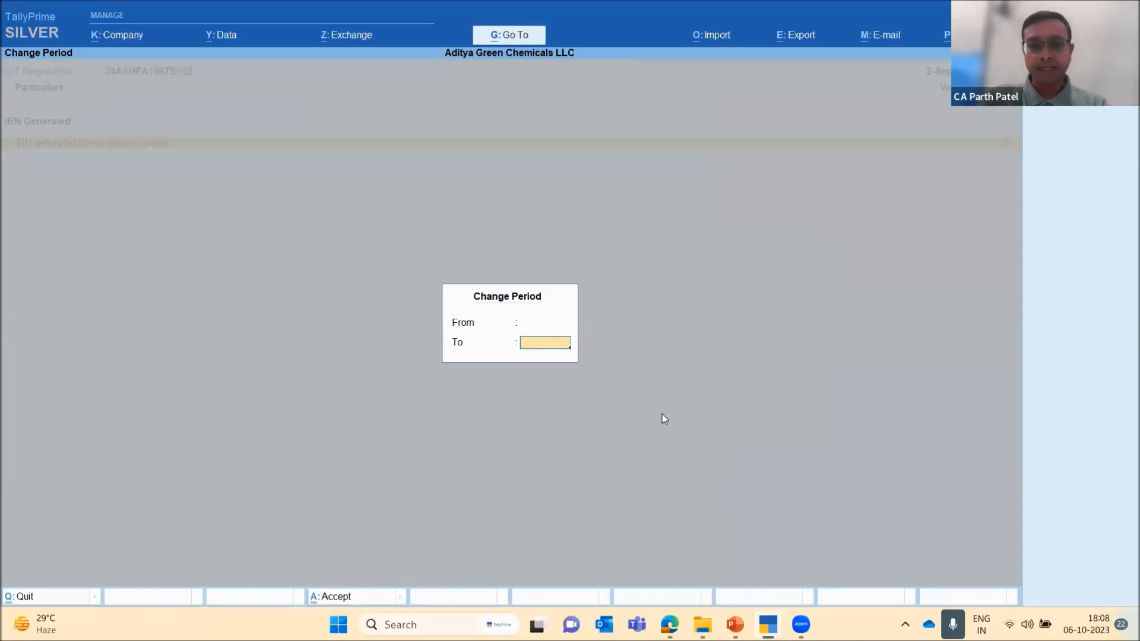
key("Return")
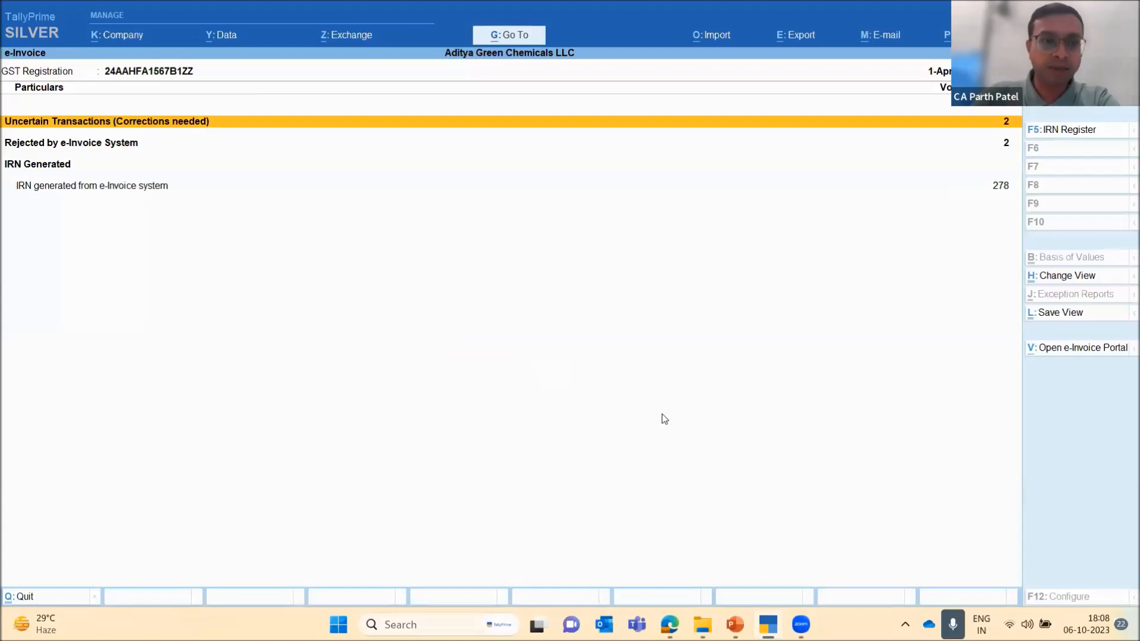
Go over the e-Invoice summary rows: Uncertain Transactions, Rejected by e-Invoice System and IRN generated from e-Invoice system
key("Down")
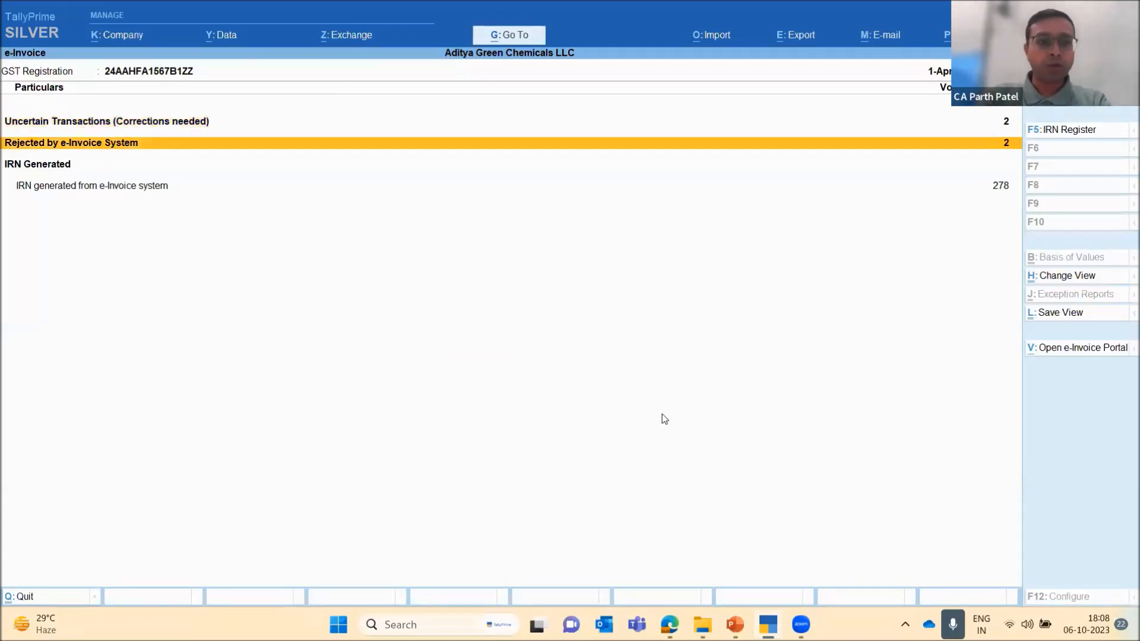
key("Down")
key("Up")
key("Down")
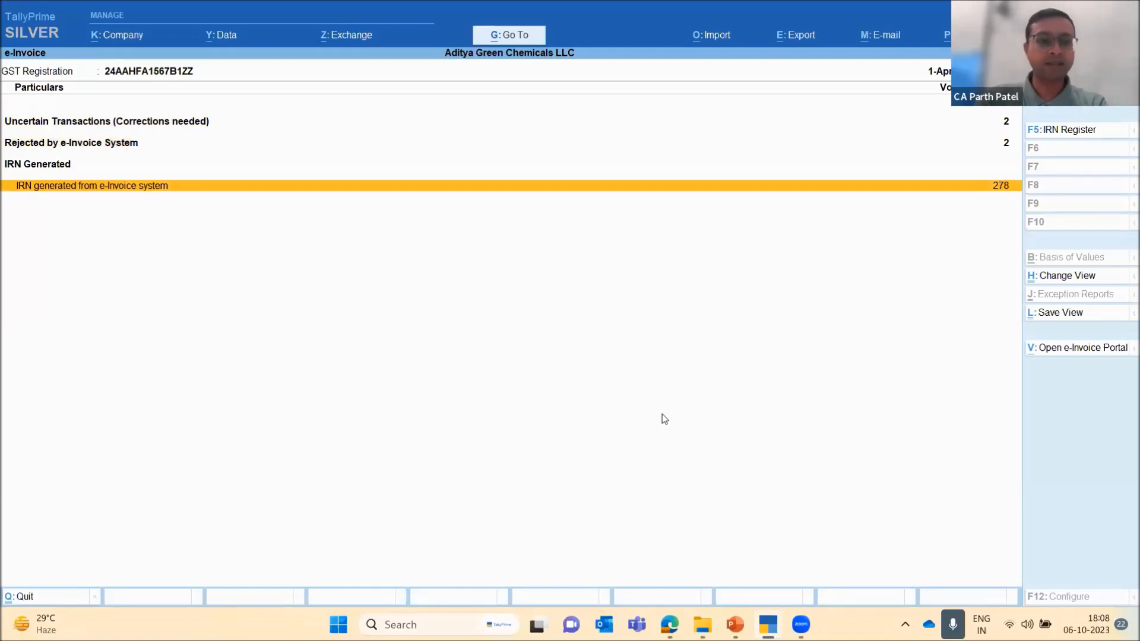
key("Up")
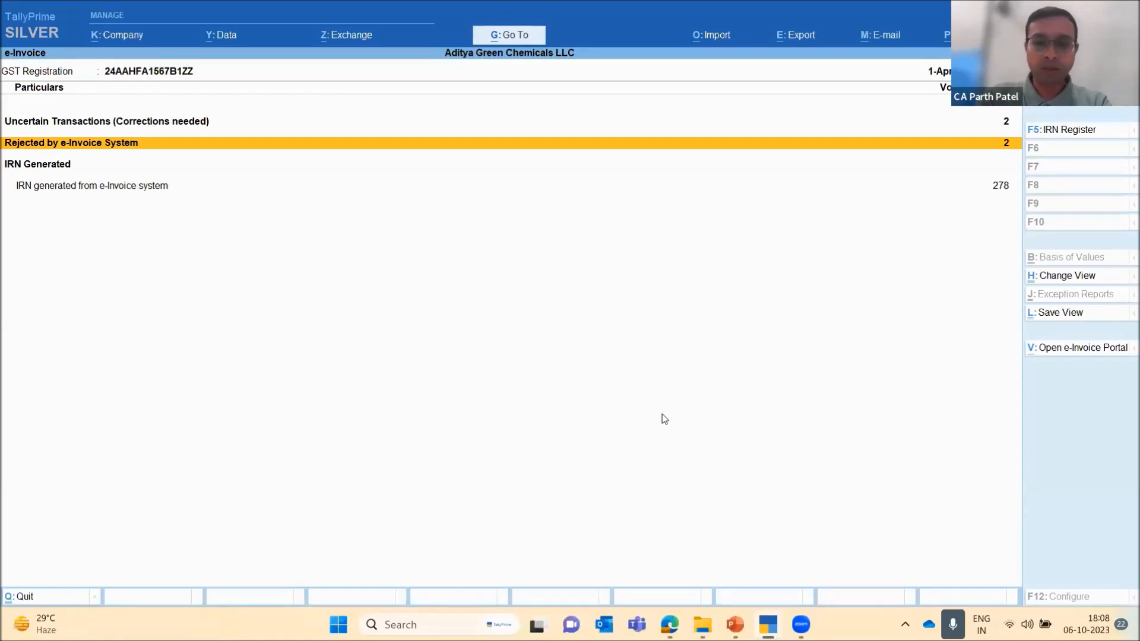
key("Up")
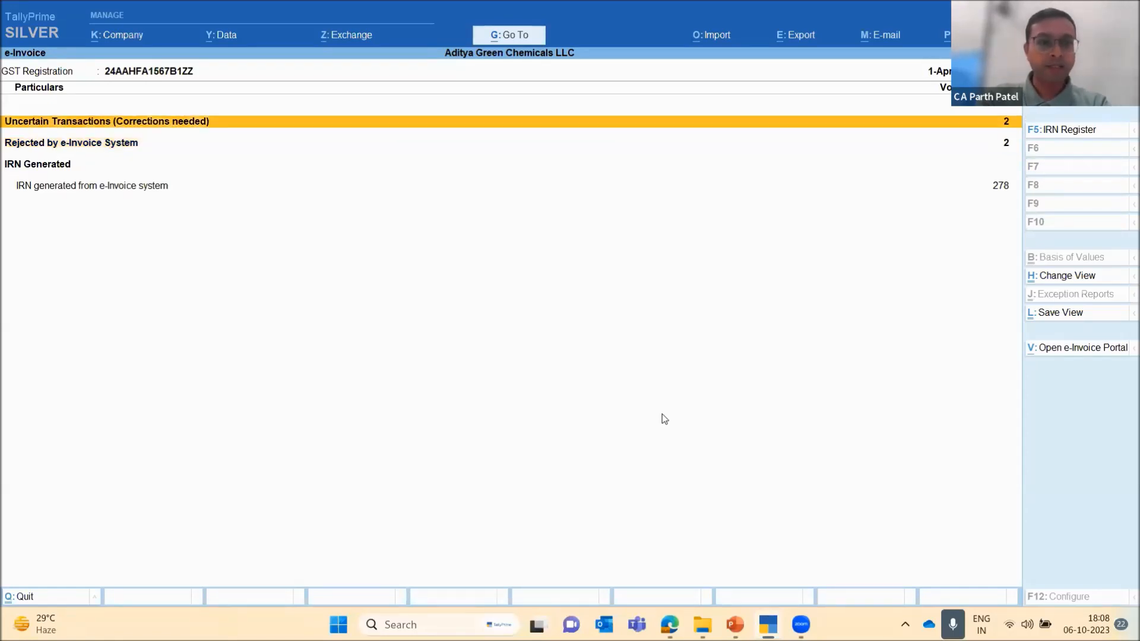
Examine the e-Invoice Uncertain Transactions breakdown, including the HSN/SAC is invalid or not specified row, and return to the summary
key("Return")
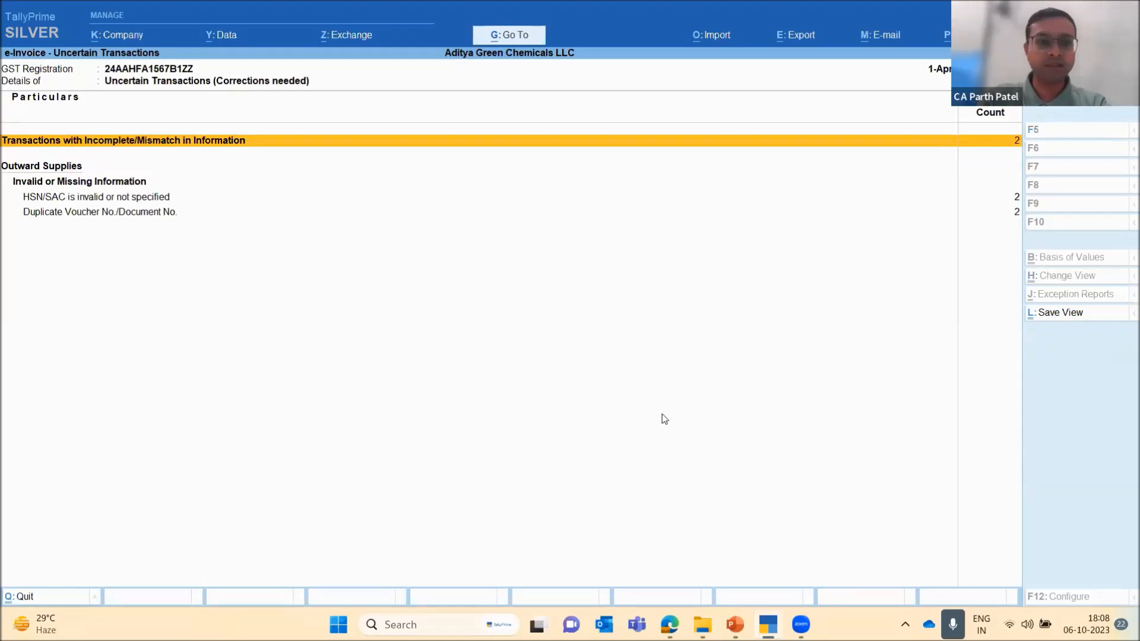
key("Down")
key("Down")
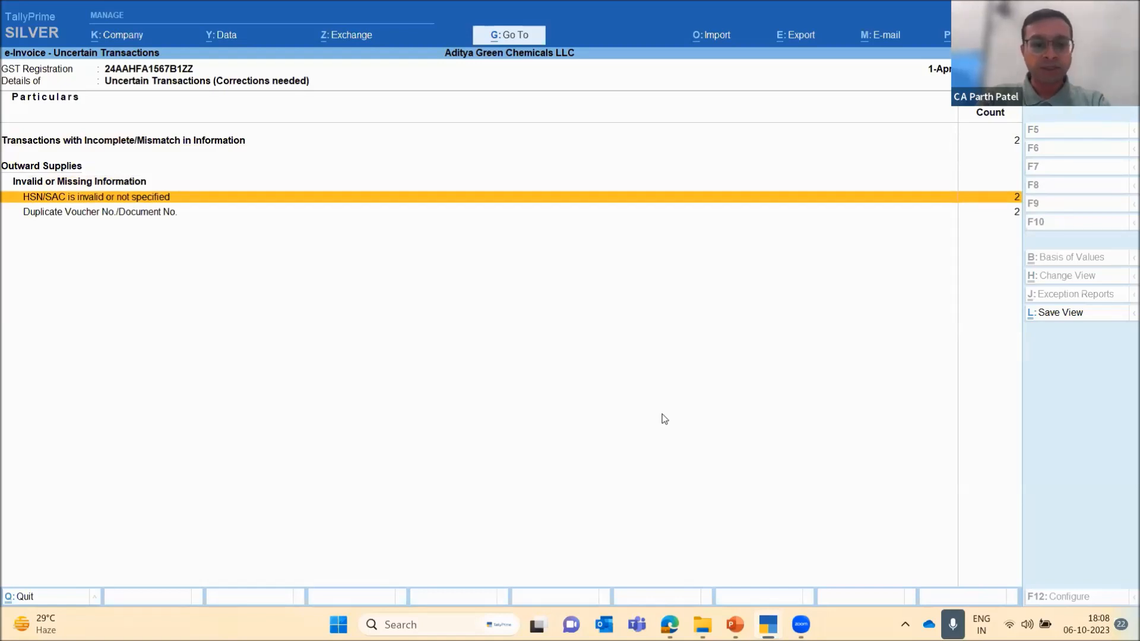
key("Escape")
key("Return")
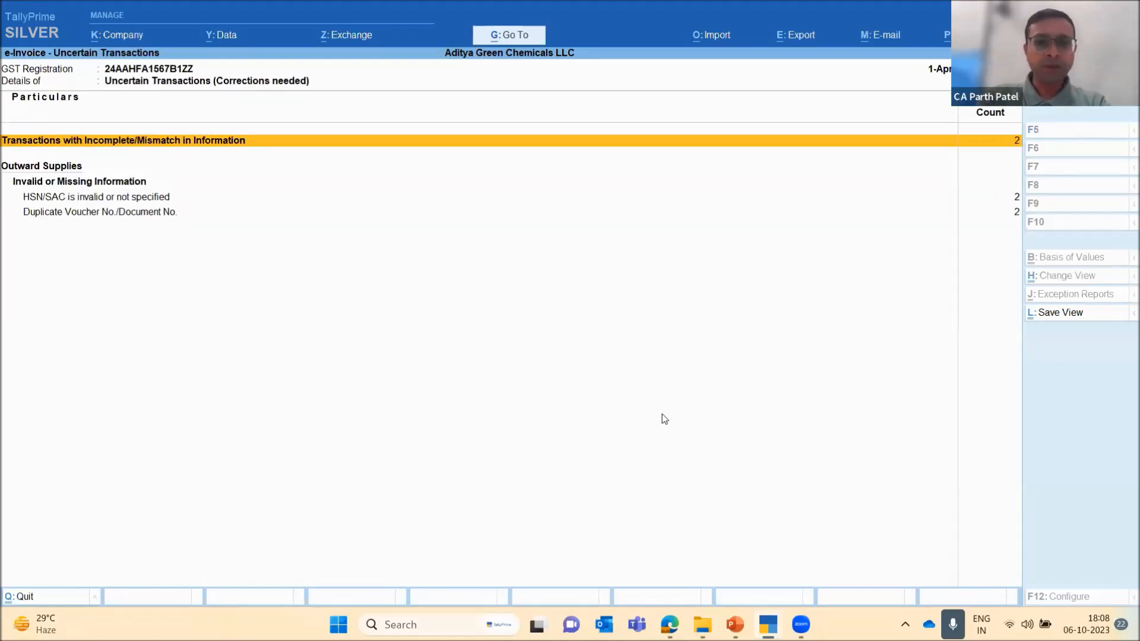
key("Down")
key("Return")
key("Escape")
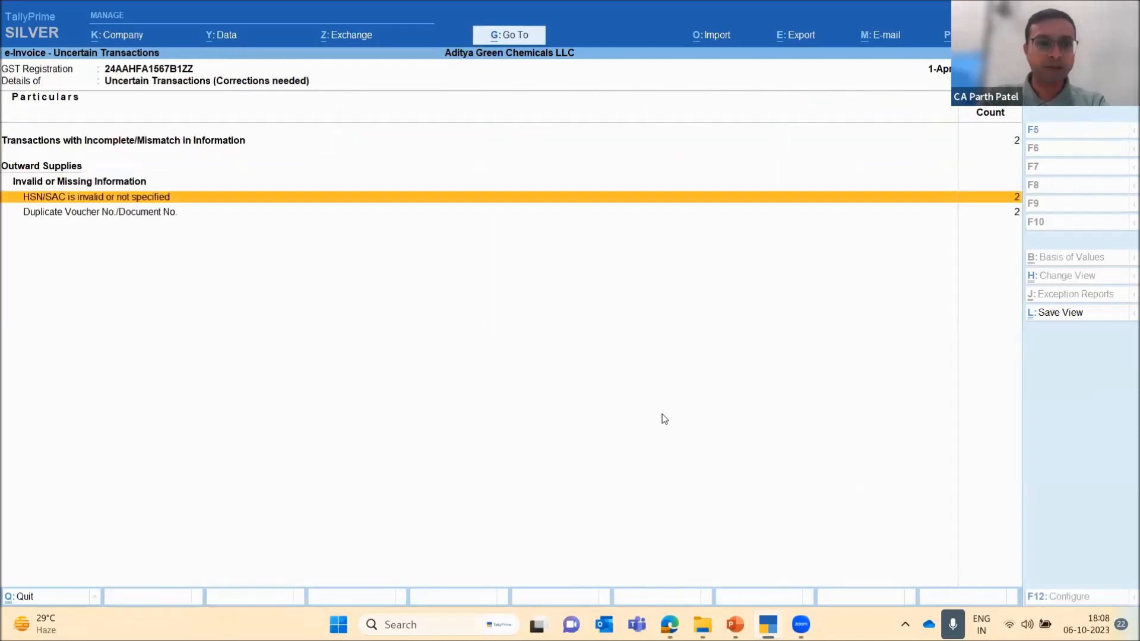
key("Escape")
Examine the vouchers rejected by the e-Invoice system and their reasons for rejection, and return to the summary
key("Down")
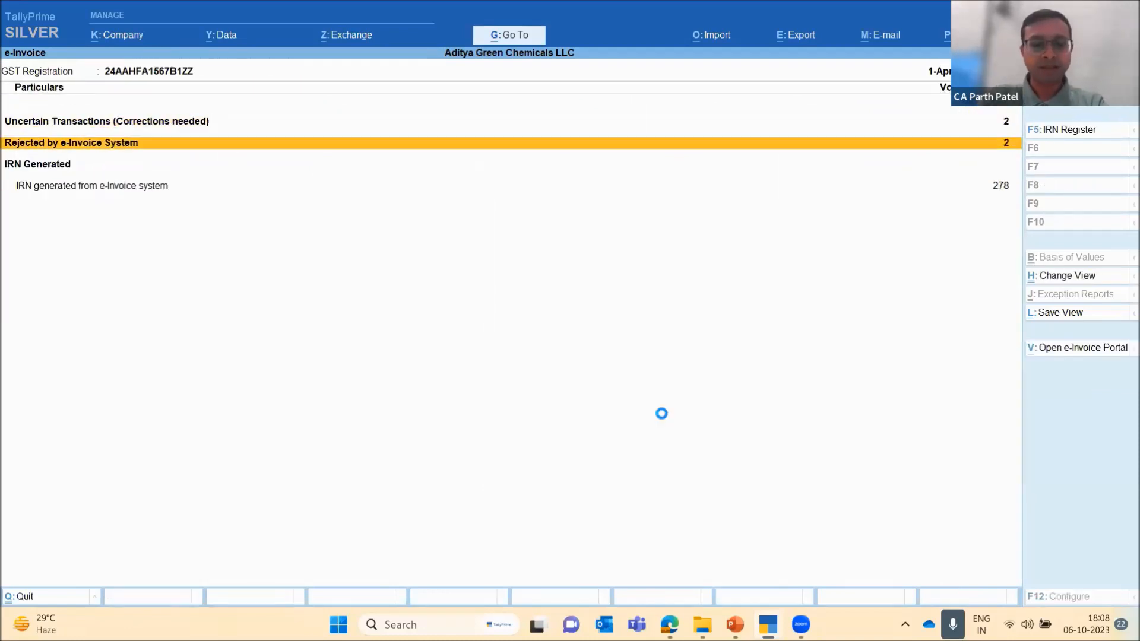
key("Return")
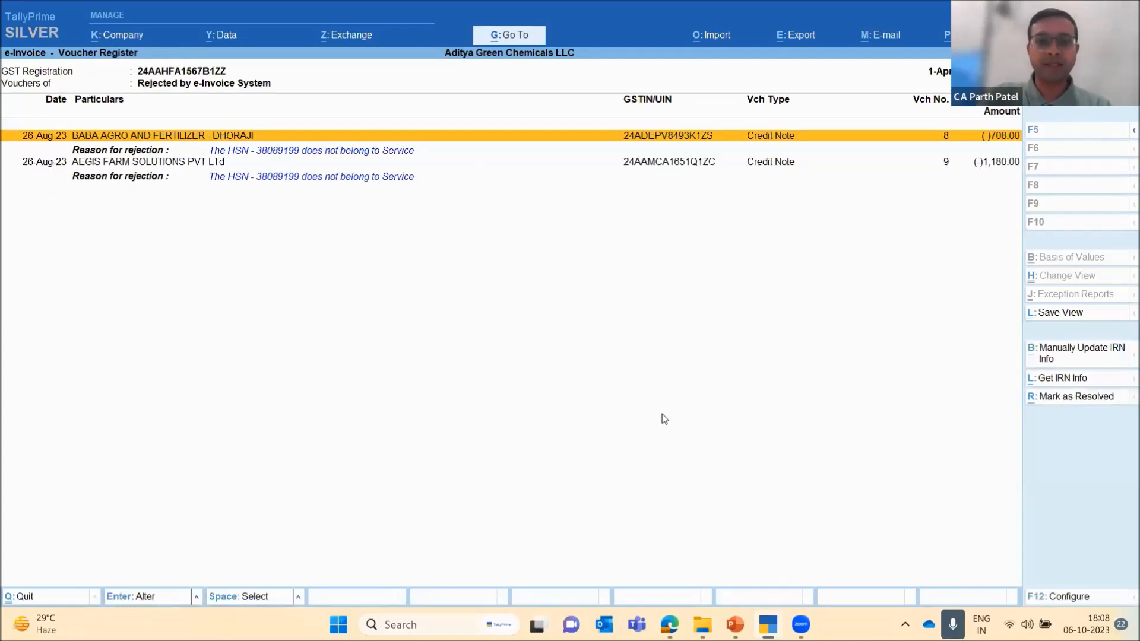
key("Down")
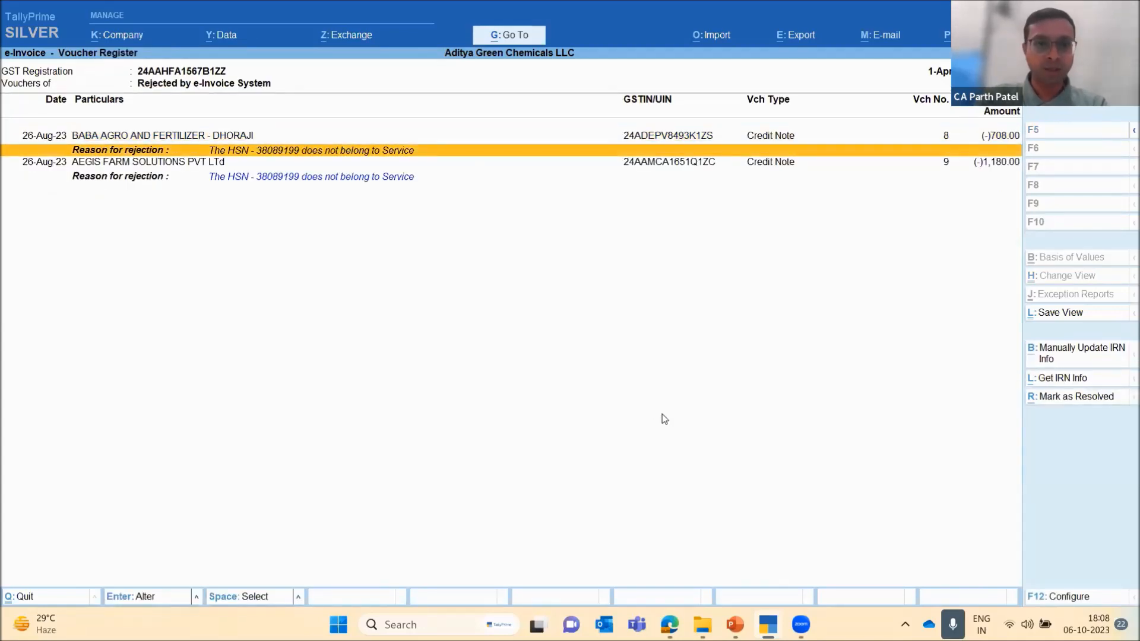
key("Down")
key("Down")
key("Up")
key("Up")
key("Up")
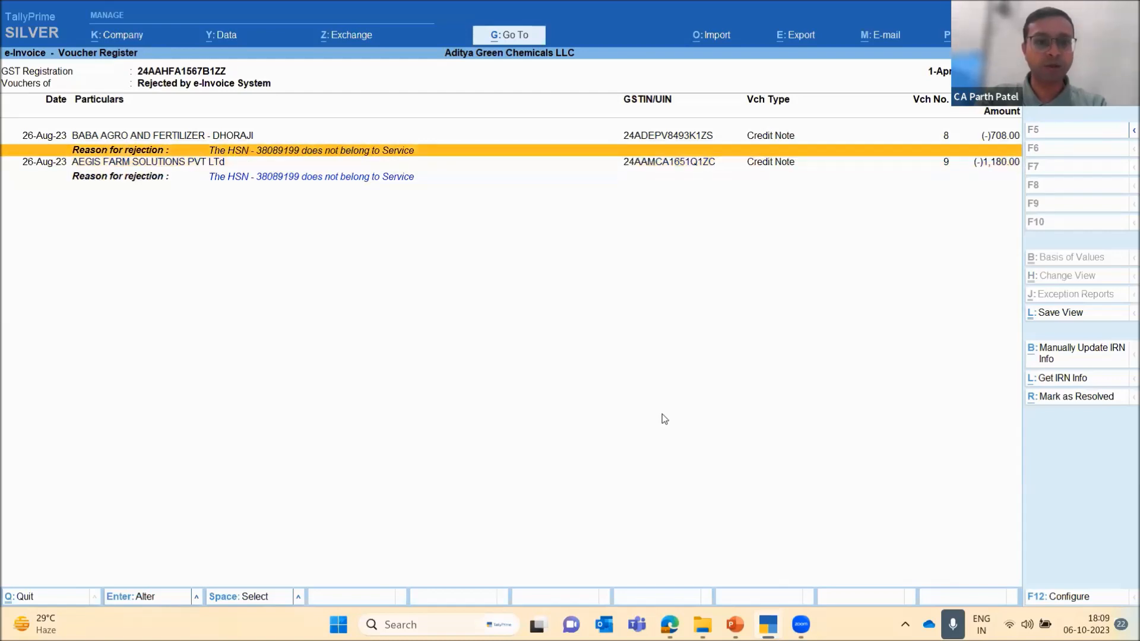
key("Down")
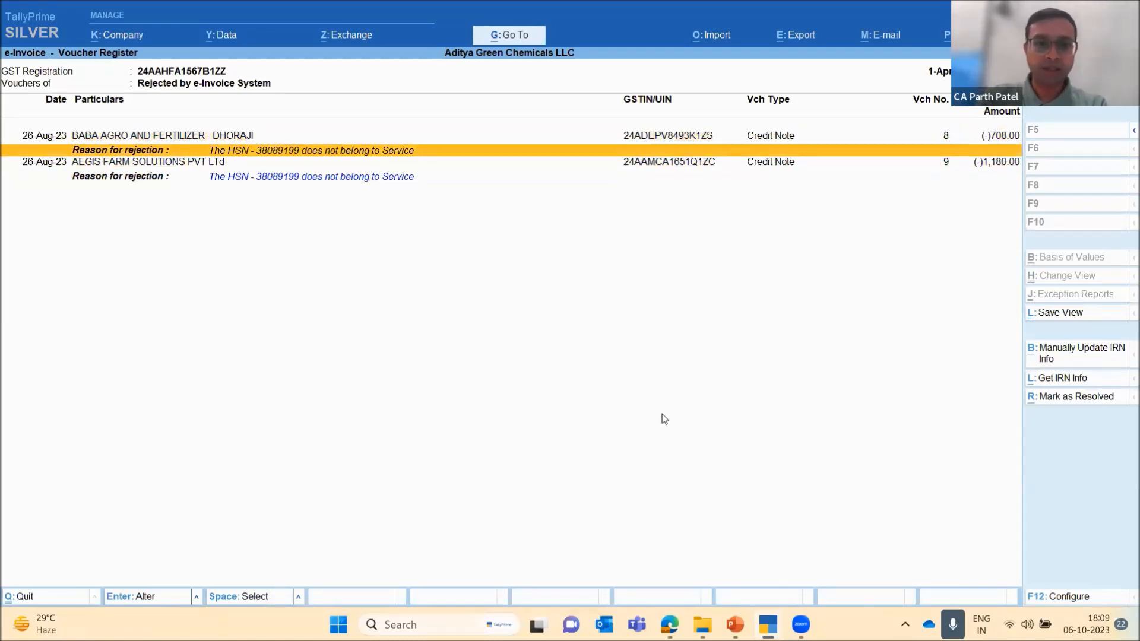
key("Down")
key("Down")
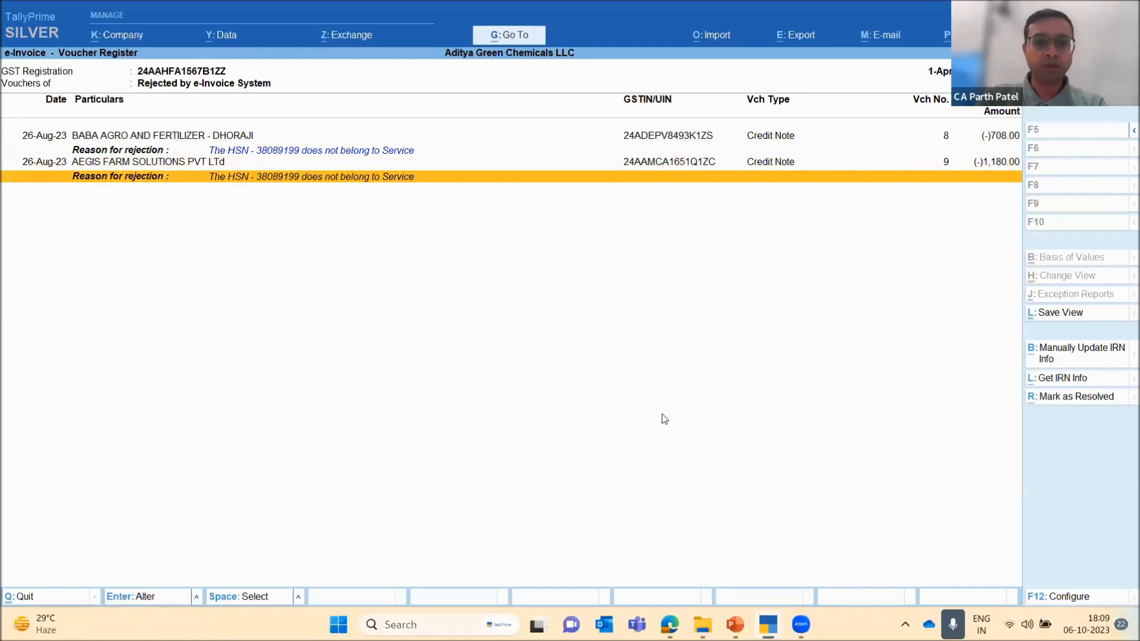
key("Escape")
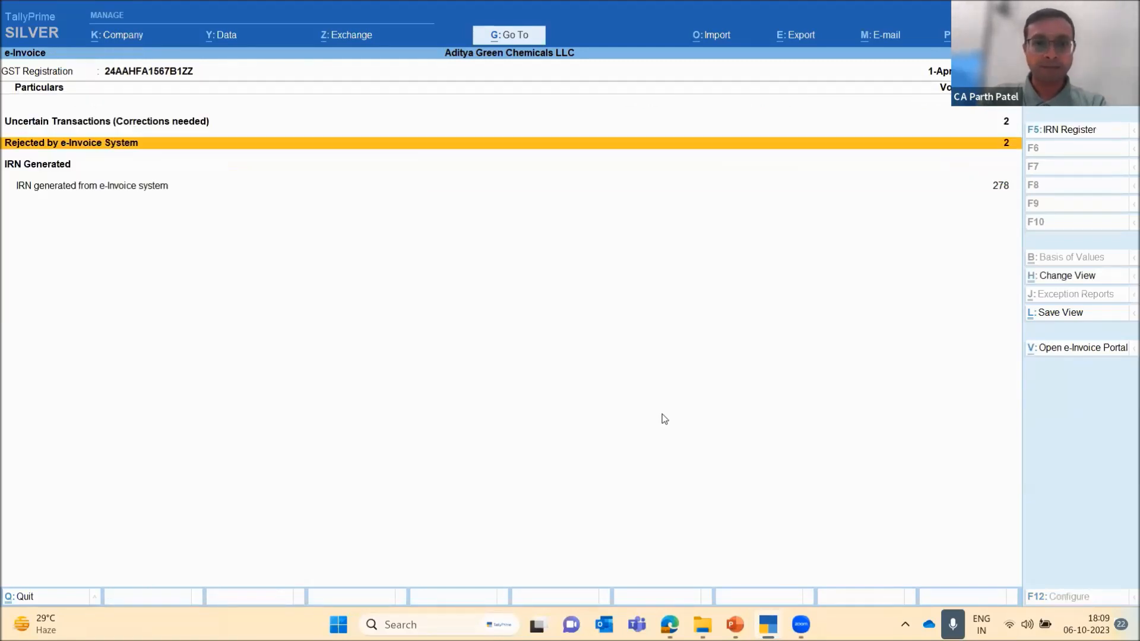
Open the e-Way Bill report and change its period with the From and To dates left blank
key("alt+g")
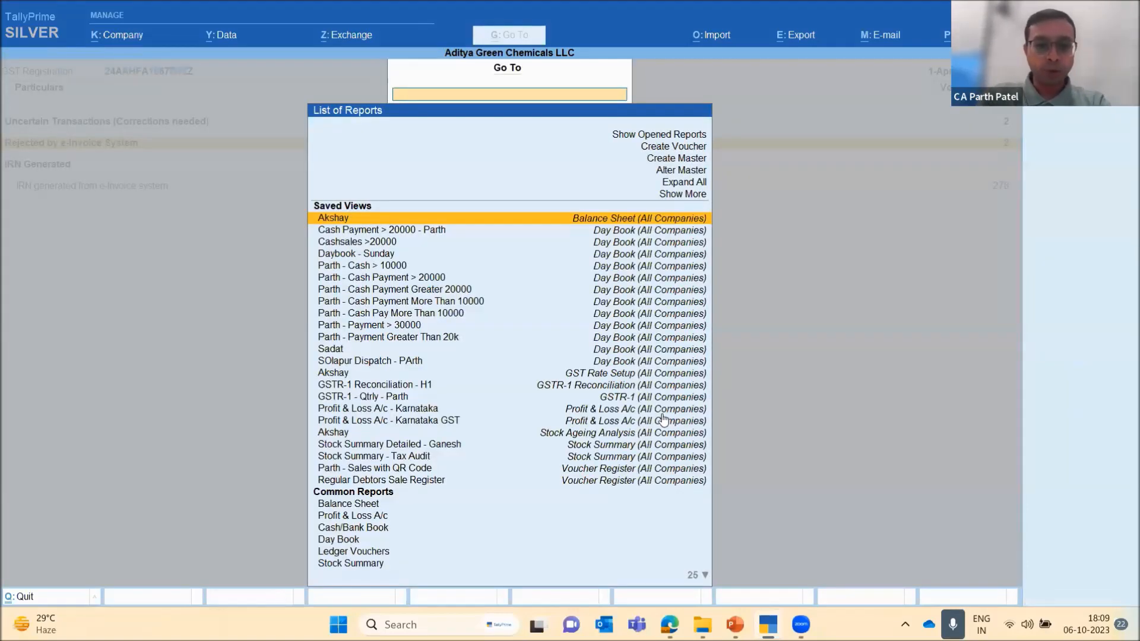
type("E Way")
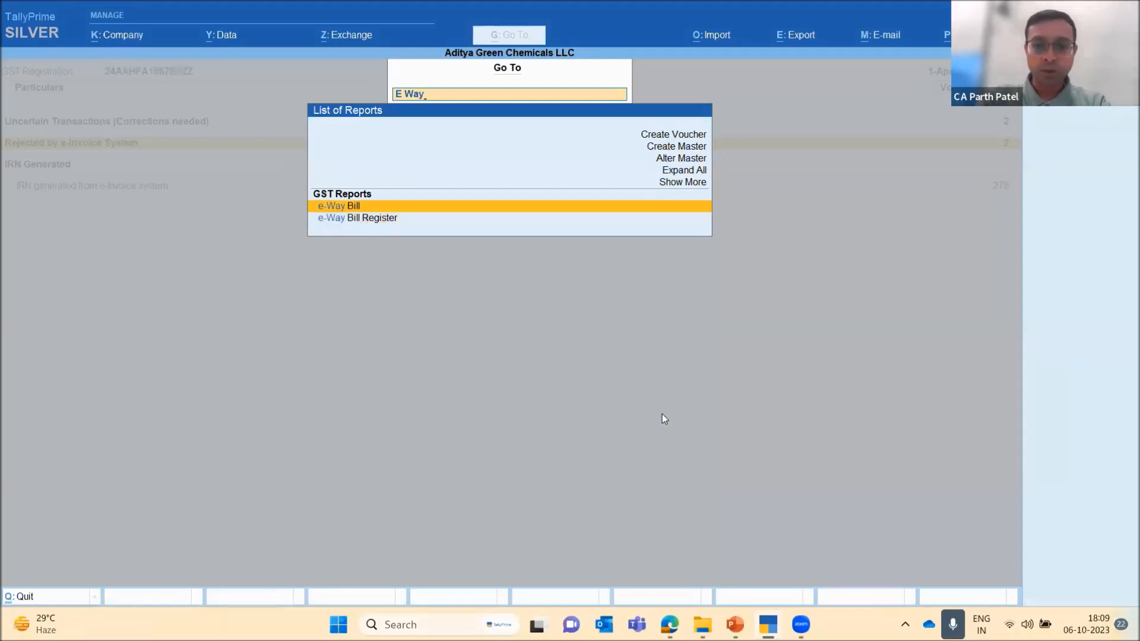
key("Return")
key("F2")
key("Return")
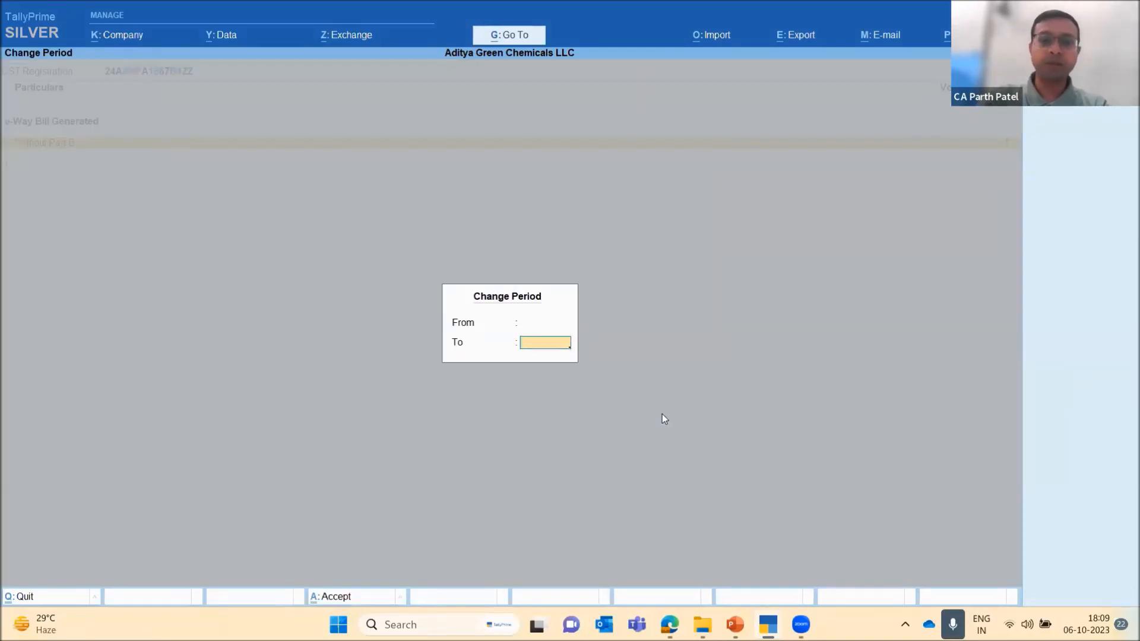
key("Return")
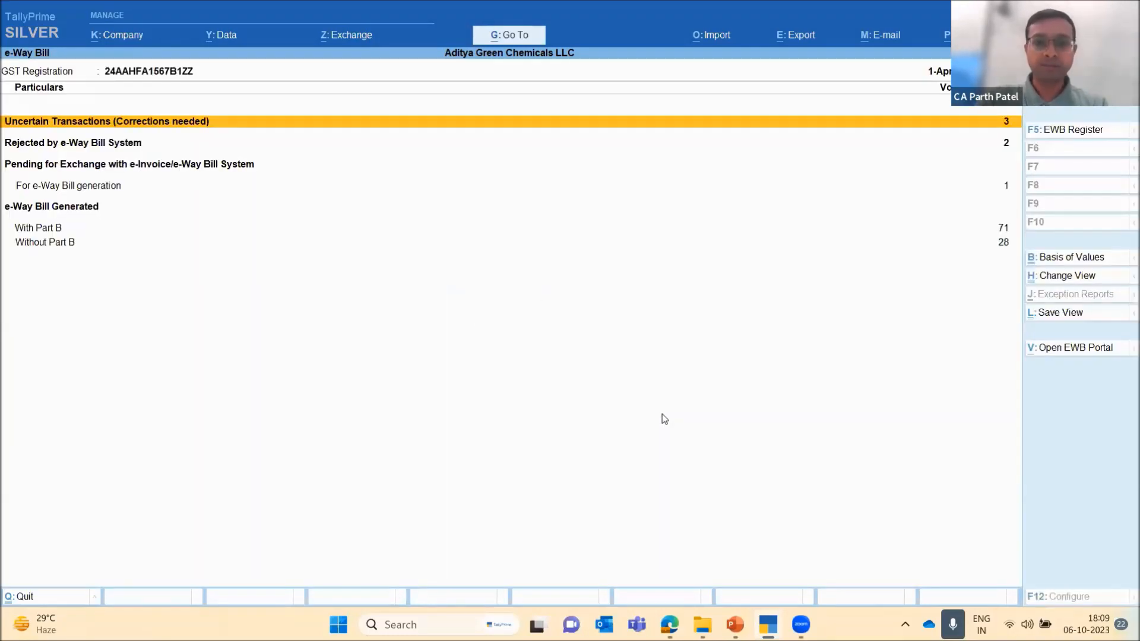
Review the e-Way Bill summary rows for uncertain, rejected, pending and generated bills with and without Part B, and leave the report
key("Down")
key("Down")
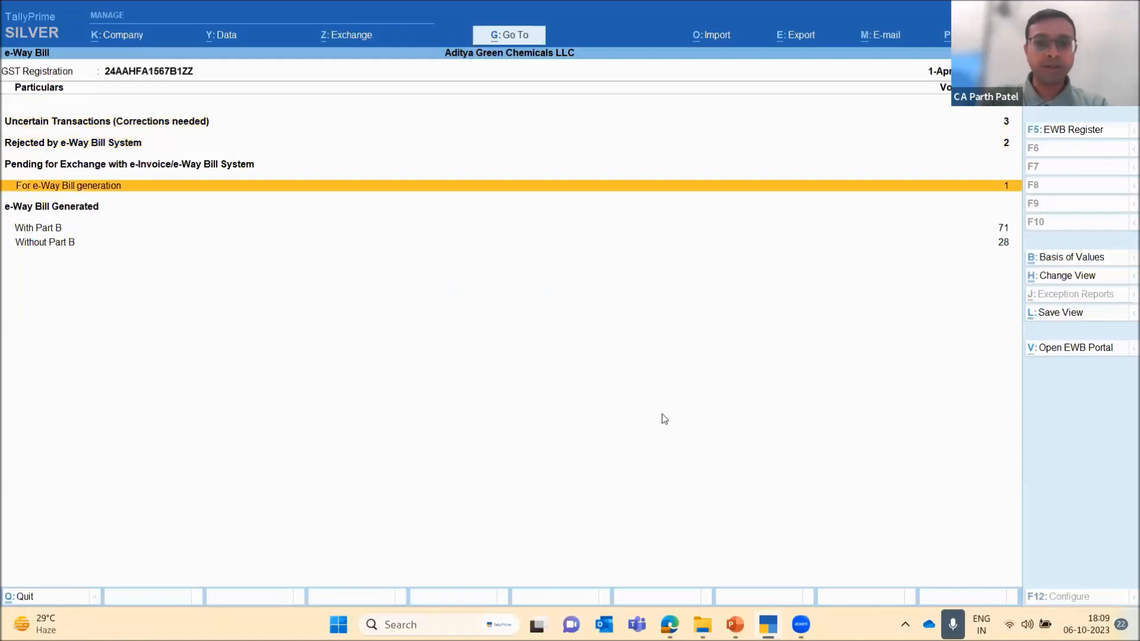
key("Up")
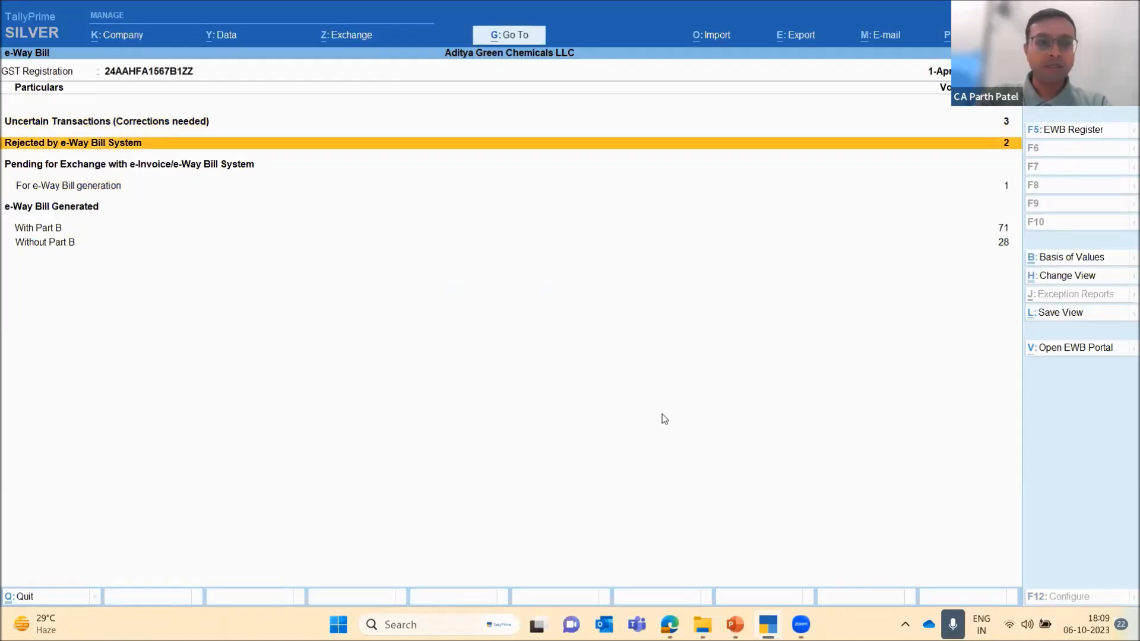
key("Down")
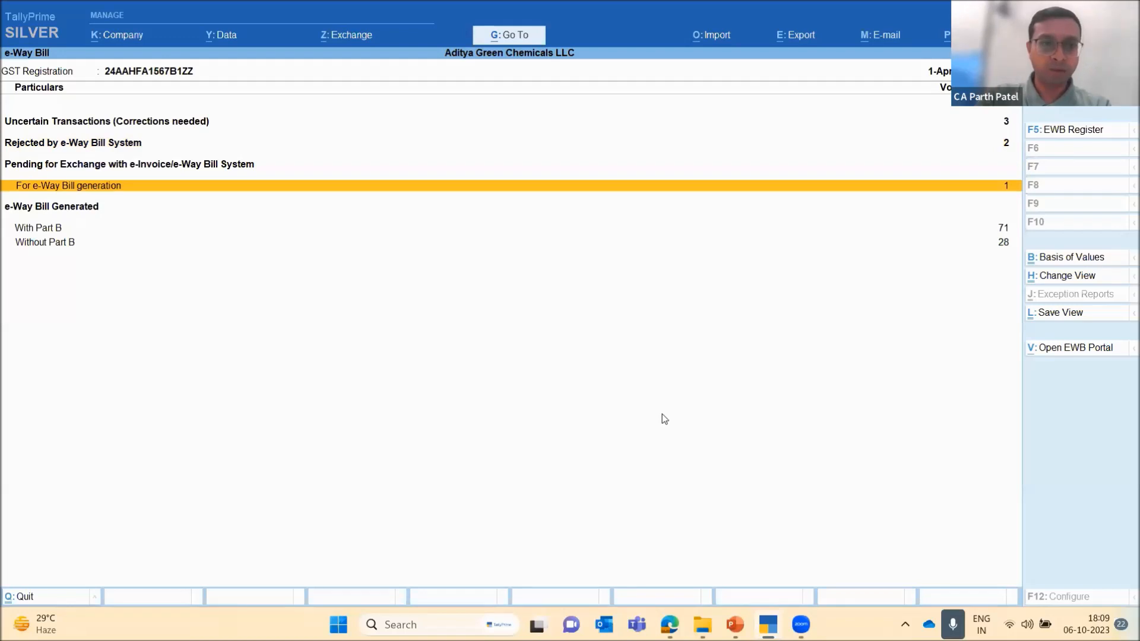
key("Down")
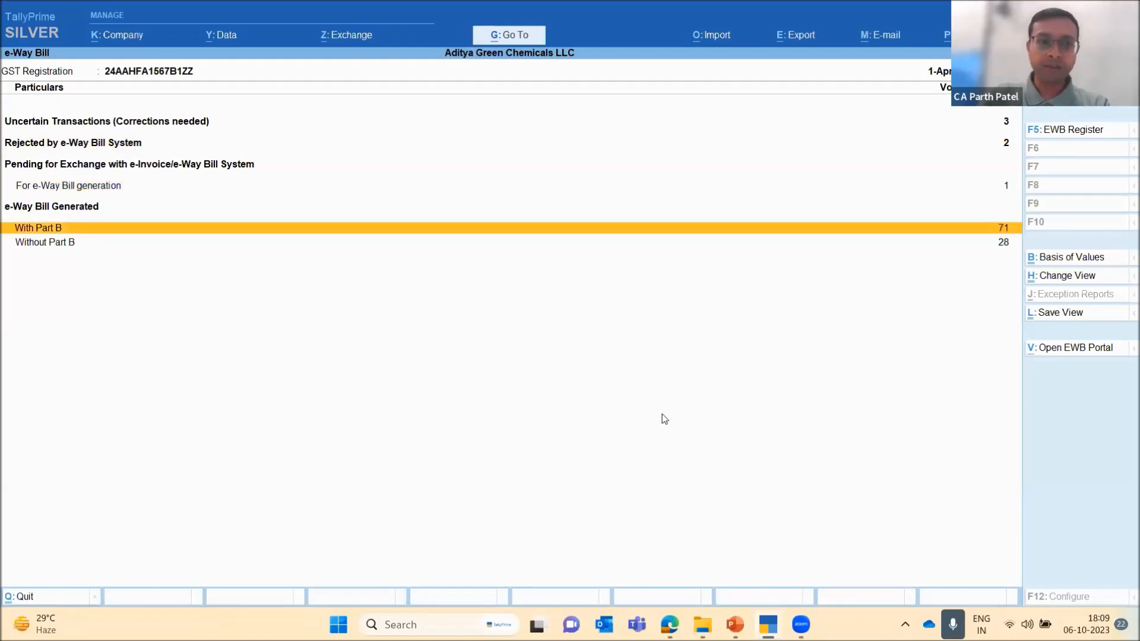
key("Down")
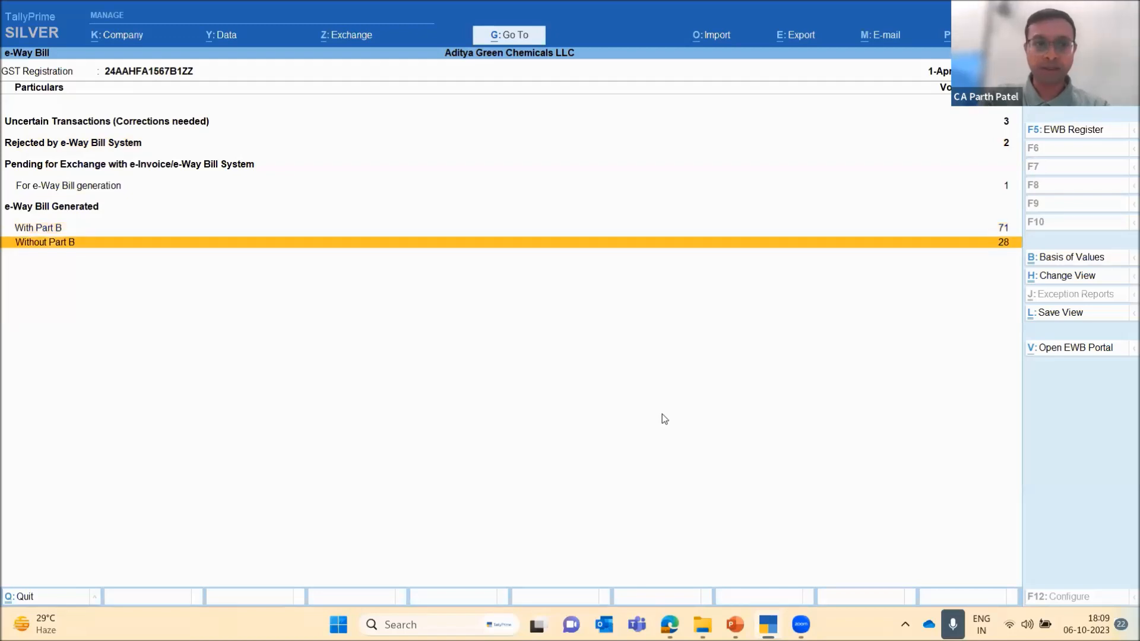
key("Up")
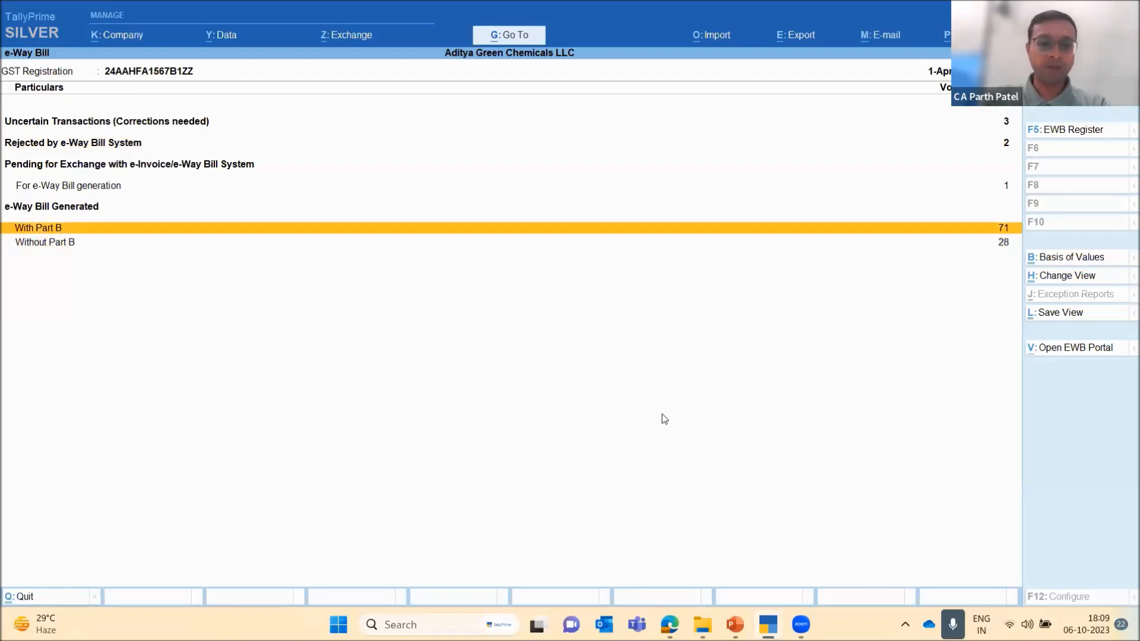
key("Up")
key("Up")
key("Up")
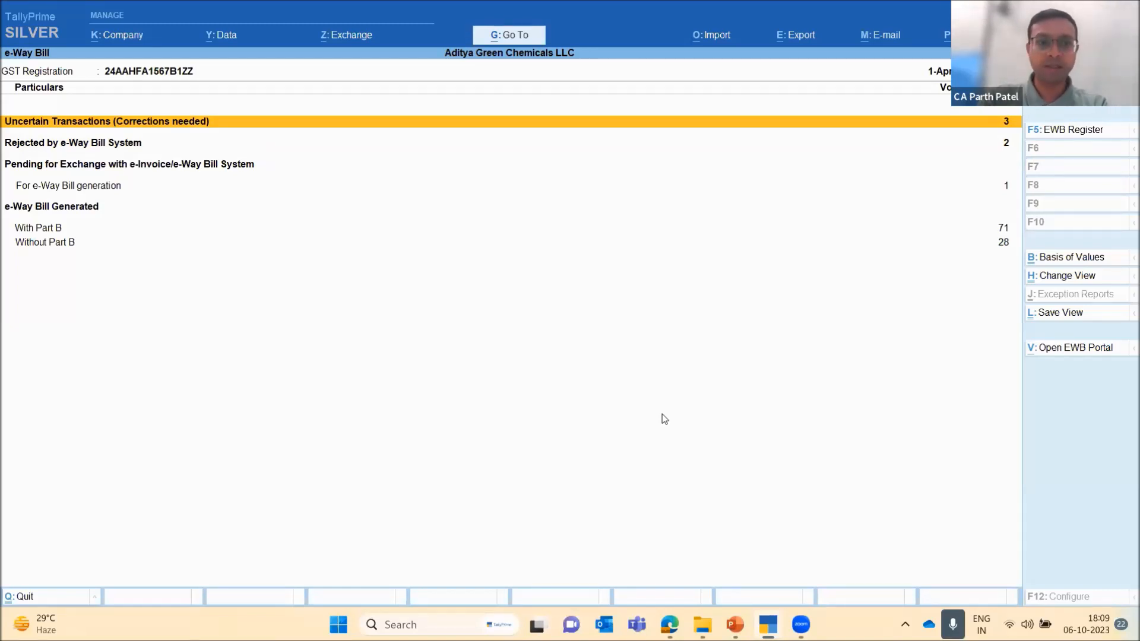
key("Down")
key("Down")
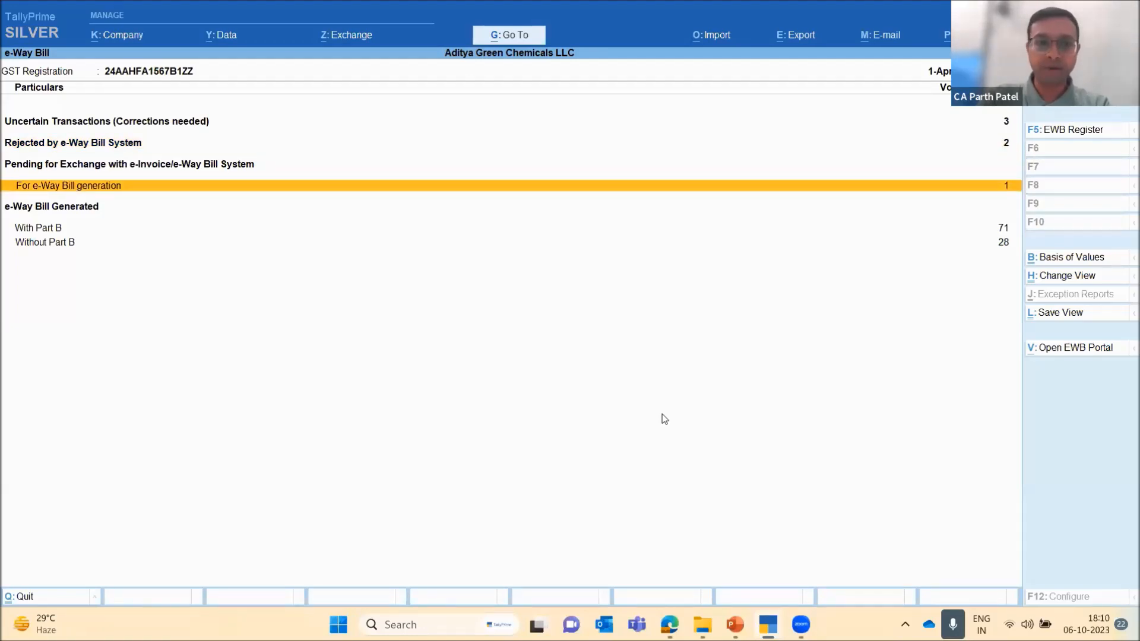
key("Escape")
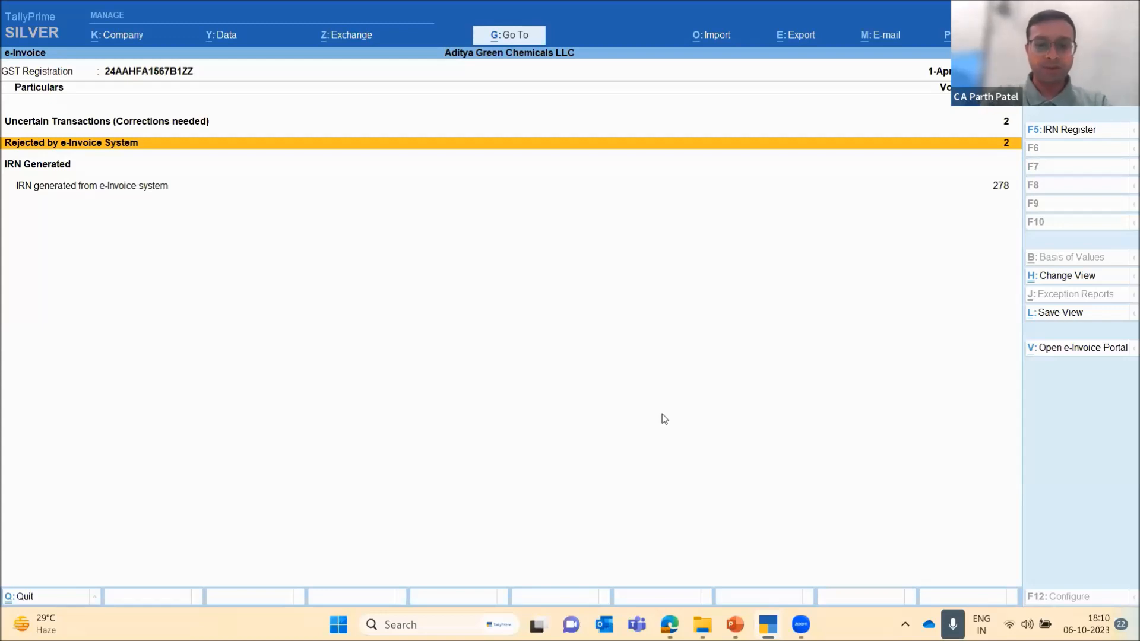
Open the e-Way Bill Register and change its period with the From and To dates left blank
key("alt+g")
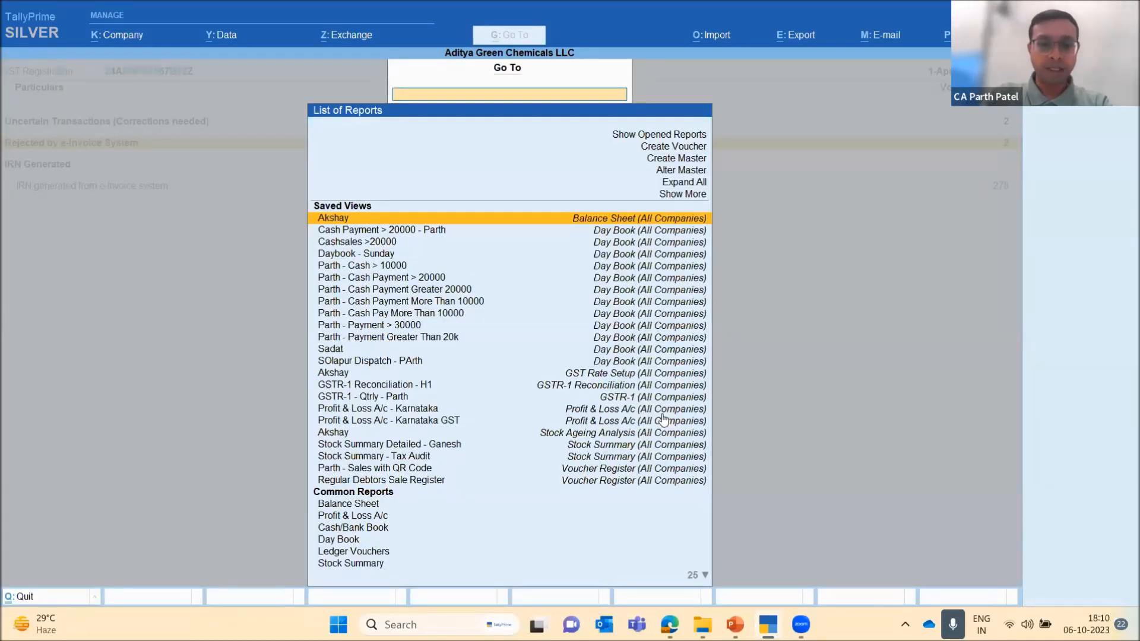
type("E Way")
key("Down")
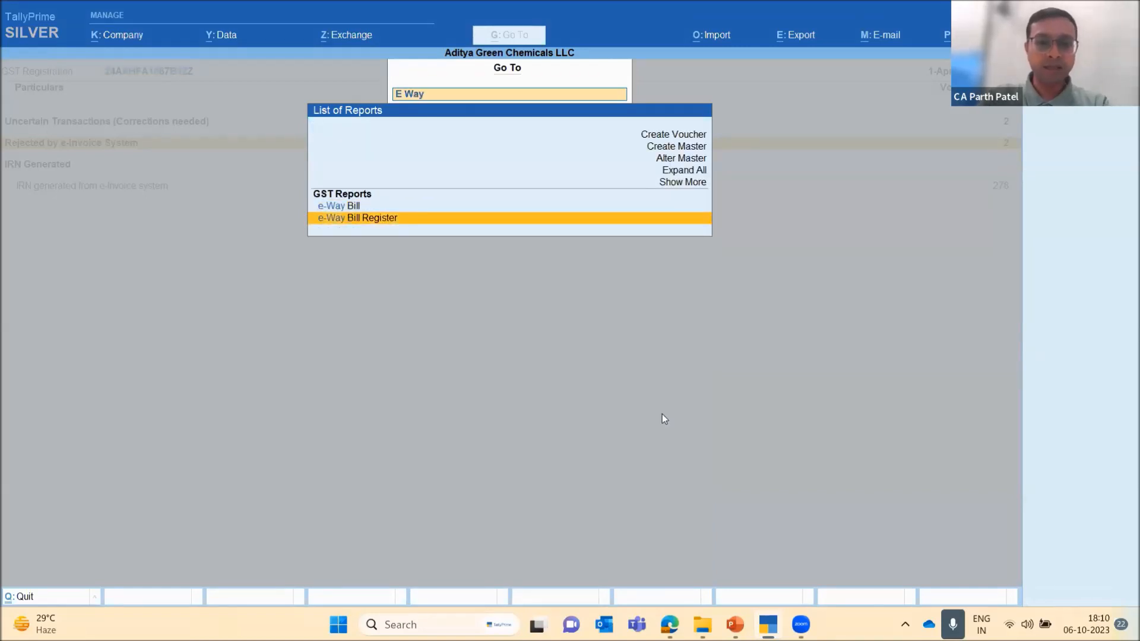
key("Return")
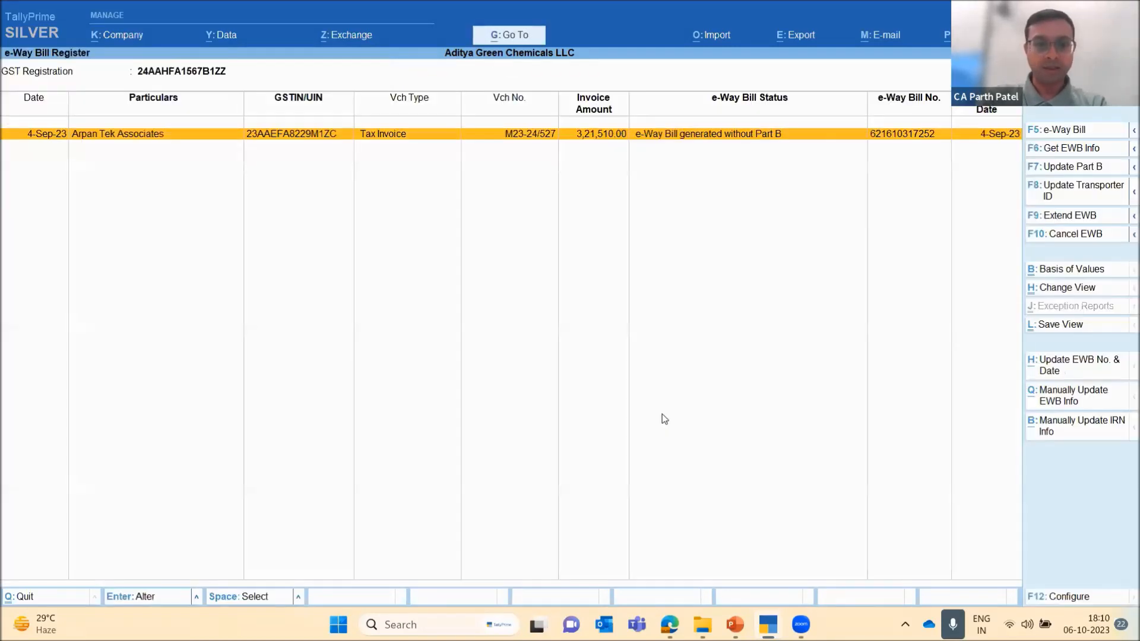
key("alt+F2")
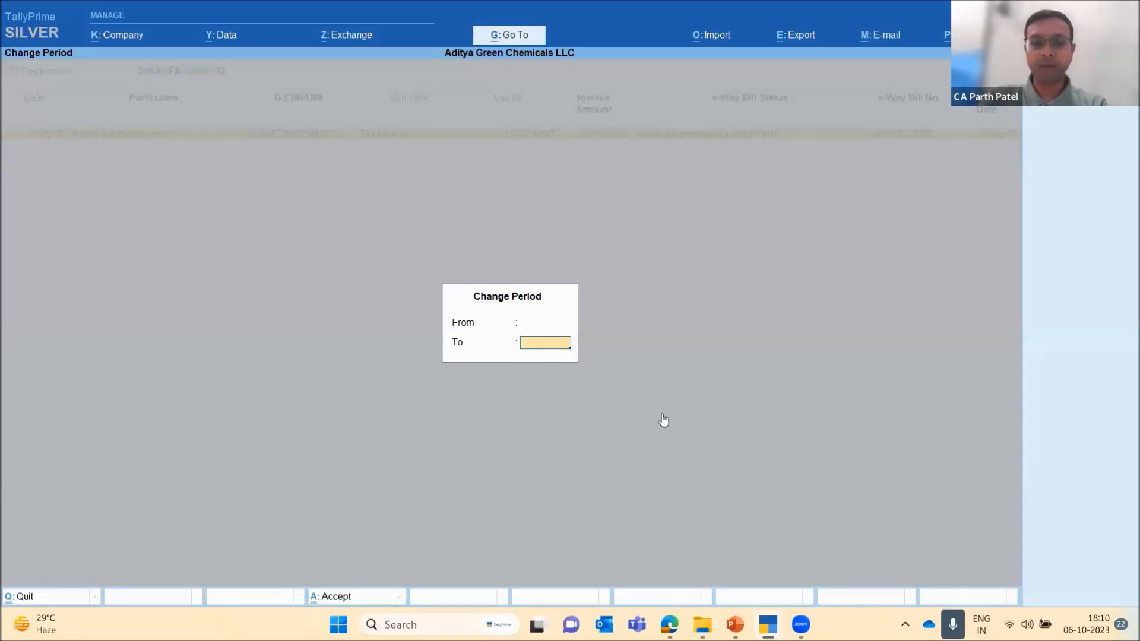
key("Escape")
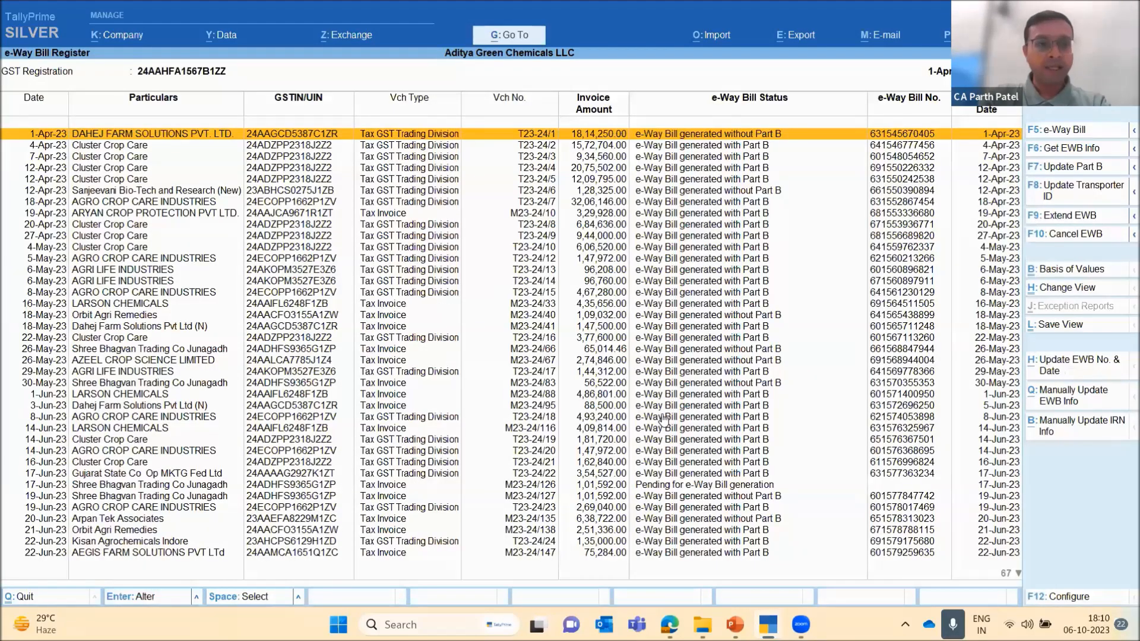
Examine the invoice-wise e-Way Bill status in the register from April to early September 2023
key("Down")
key("Down")
key("Down")
key("Down")
key("Down")
key("Down")
key("Down")
key("Down")
key("Down")
key("Down")
key("Down")
key("Down")
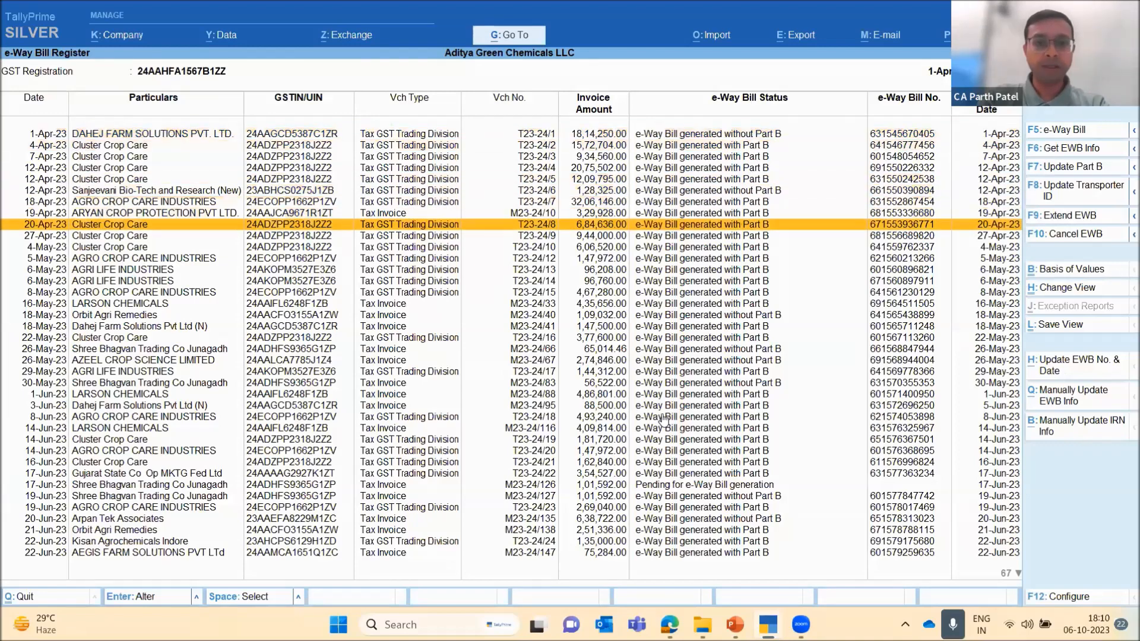
key("Down")
key("Down")
key("Down")
key("Down")
key("Down")
key("Down")
key("Down")
key("Down")
key("Down")
key("Down")
key("Down")
key("Down")
key("Down")
key("Down")
key("Down")
key("Down")
key("Down")
key("Down")
key("Down")
key("Down")
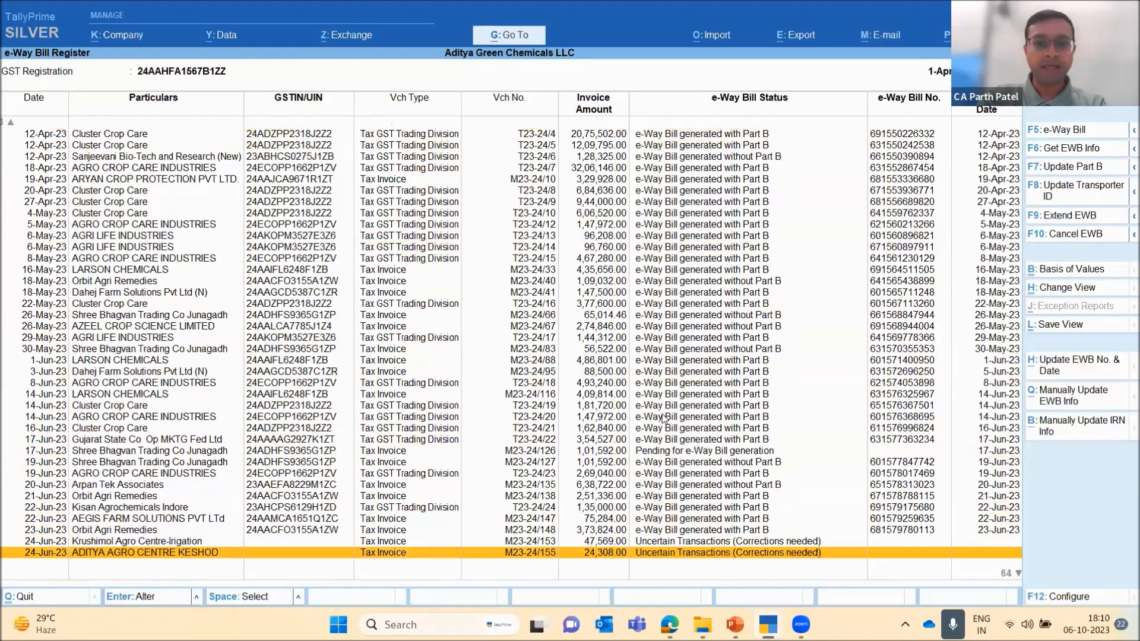
key("Down")
key("Down")
key("Down")
key("Down")
key("Down")
key("Down")
key("Down")
key("Down")
key("Down")
key("Down")
key("Down")
key("Down")
key("Down")
key("Down")
key("Down")
key("Down")
key("Down")
key("Down")
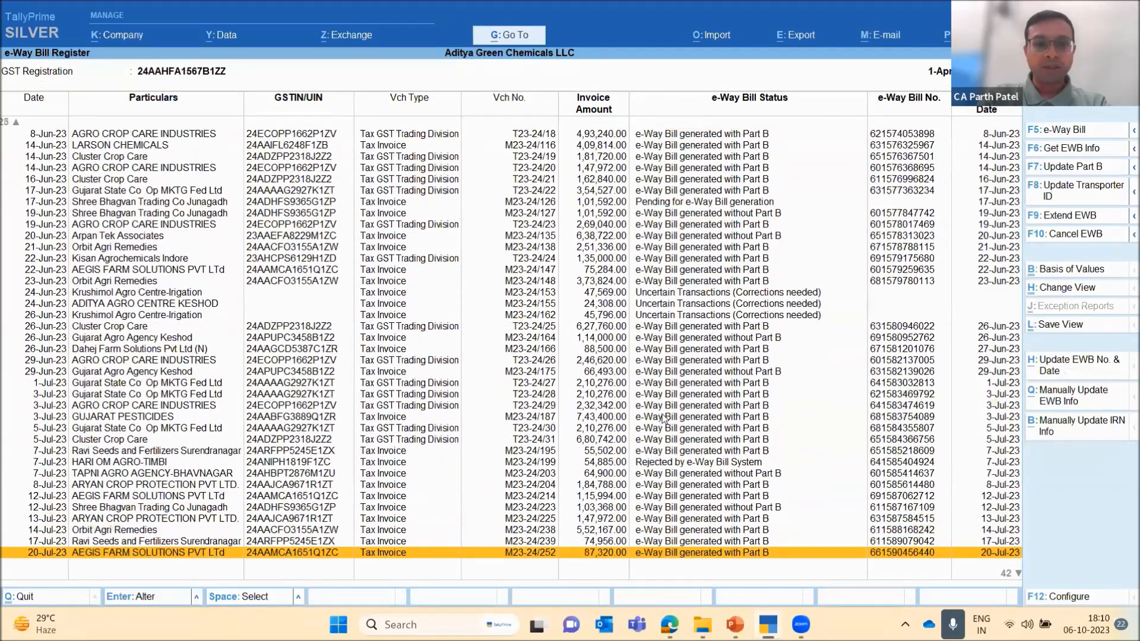
key("Down")
key("Down")
key("Down")
key("Down")
key("Down")
key("Down")
key("Down")
key("Down")
key("Down")
key("Down")
key("Down")
key("Down")
key("Down")
key("Down")
key("Down")
key("Down")
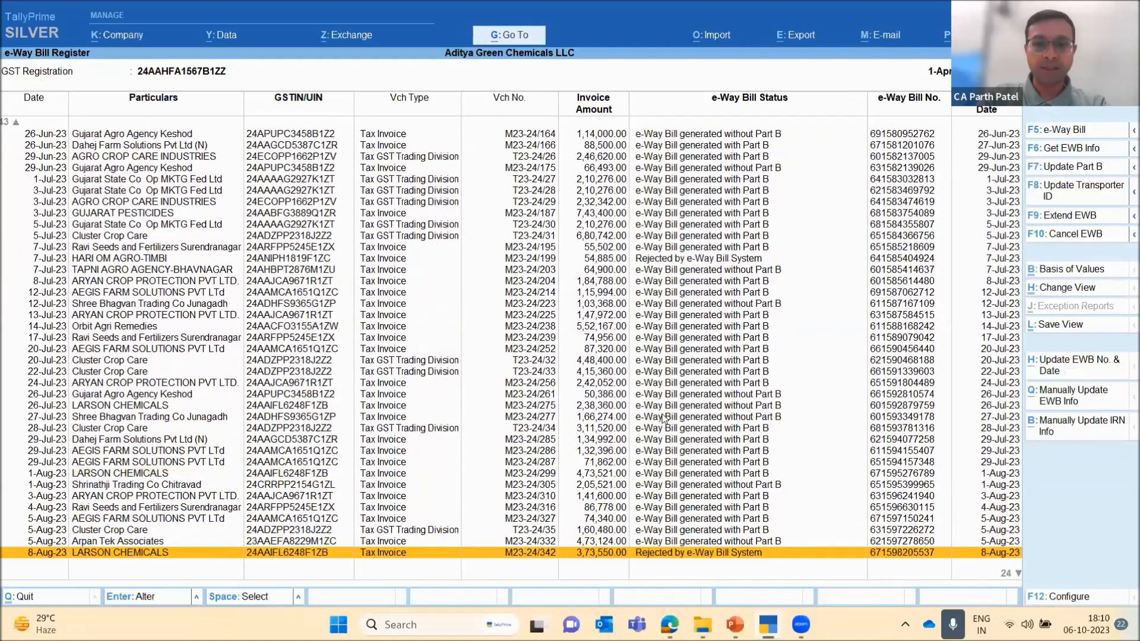
key("Down")
key("Down")
key("Down")
key("Down")
key("Down")
key("Down")
key("Down")
key("Down")
key("Down")
key("Down")
key("Down")
key("Down")
key("Down")
key("Down")
key("Down")
key("Down")
key("Down")
key("Down")
key("Down")
key("Down")
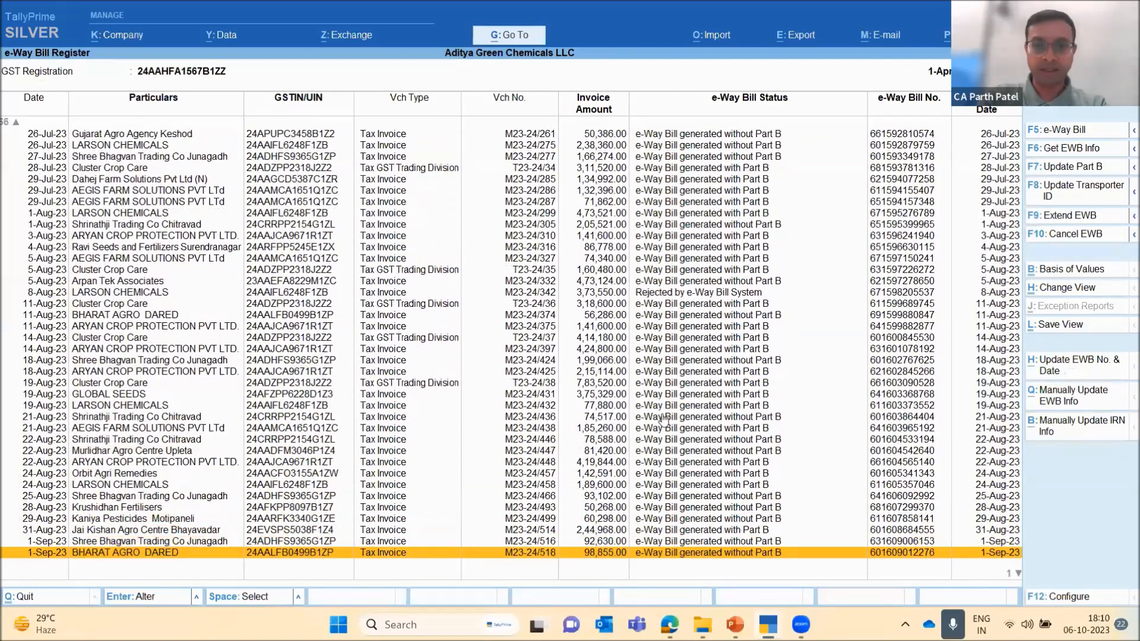
Review the August and September e-Way Bill Register entries for their Part B status, and leave the register
key("Up")
key("Up")
key("Up")
key("Up")
key("Up")
key("Up")
key("Up")
key("Up")
key("Up")
key("Up")
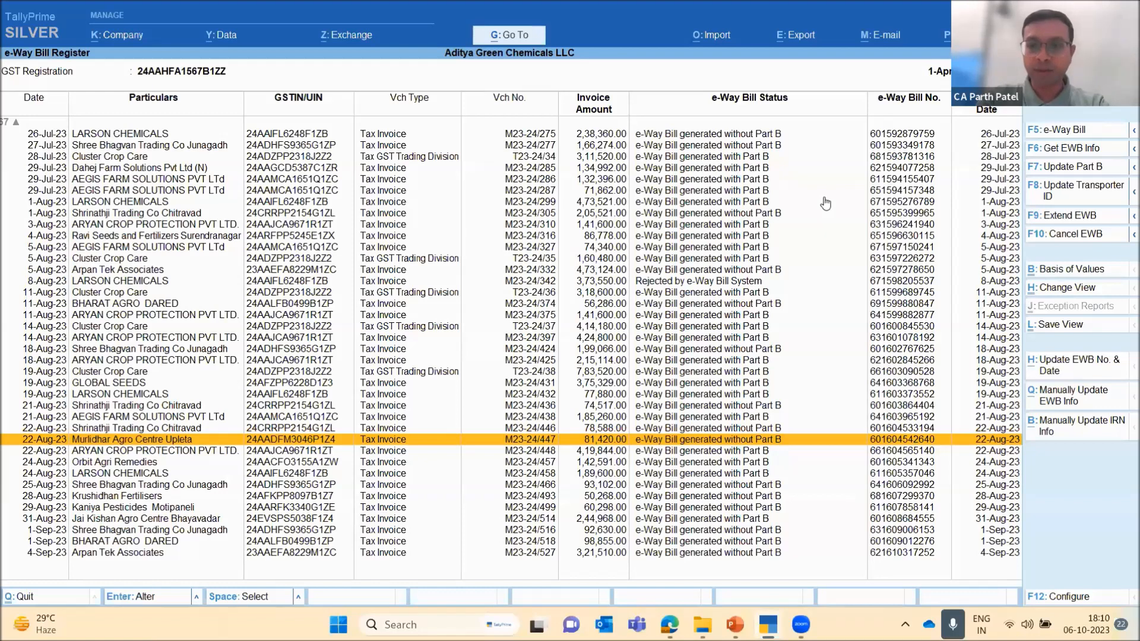
key("Down")
key("Down")
key("Down")
key("Down")
key("Down")
key("Down")
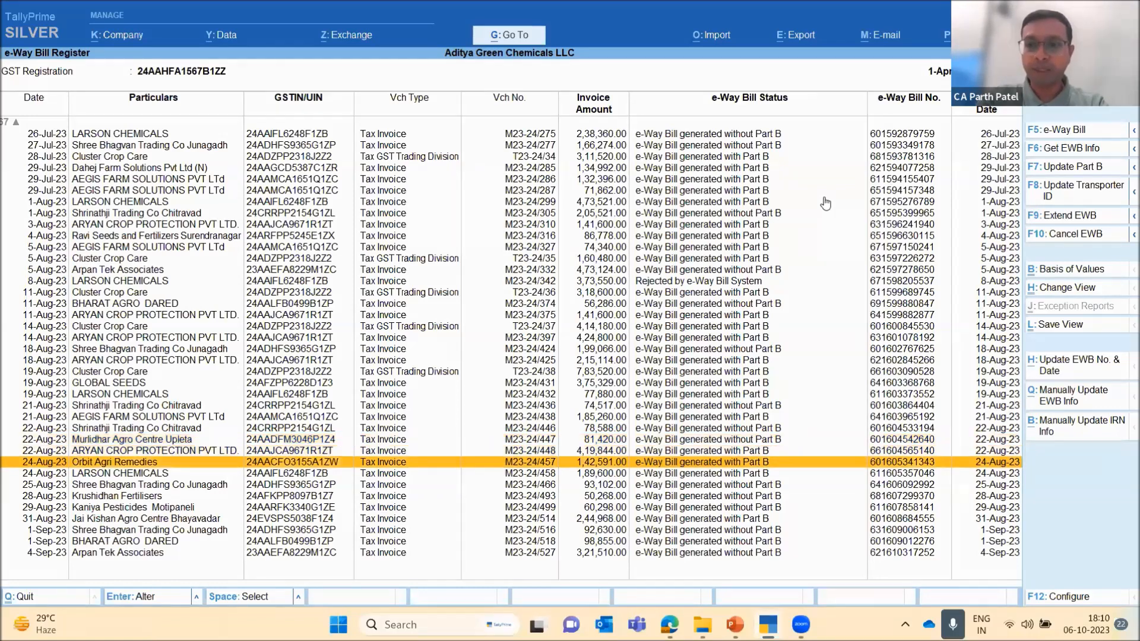
key("Down")
key("Down")
key("Down")
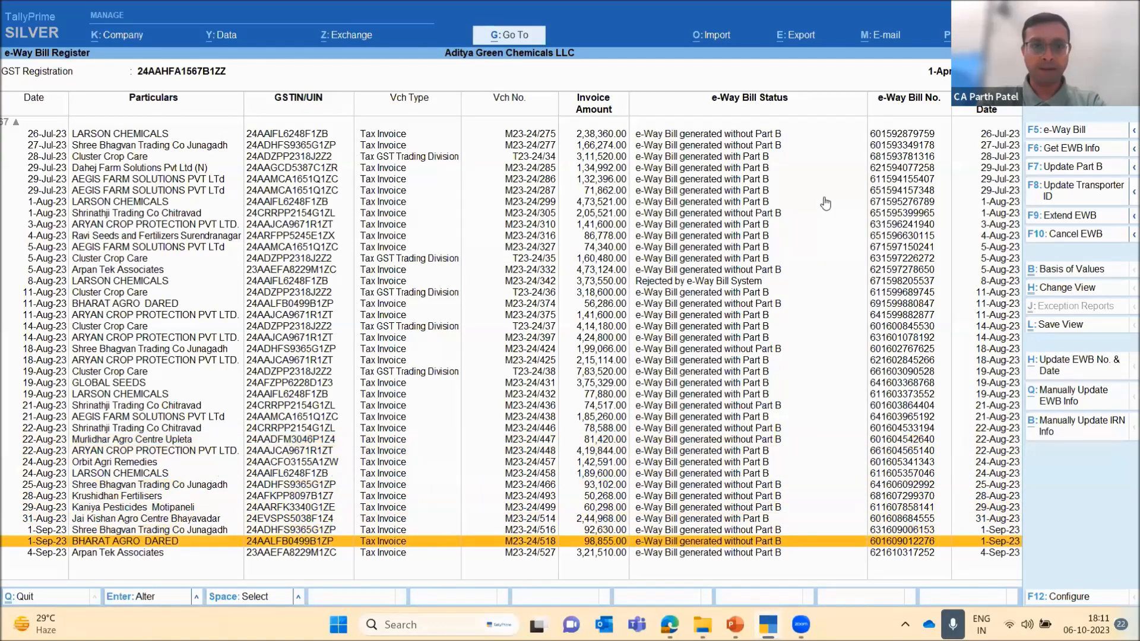
key("Escape")
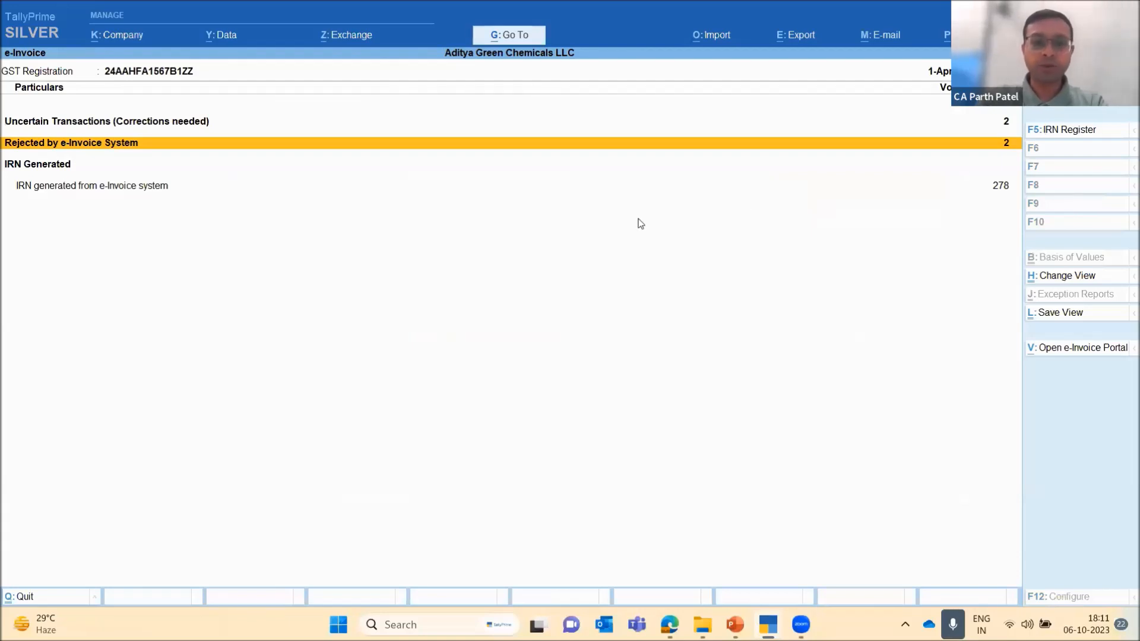
key("Return")
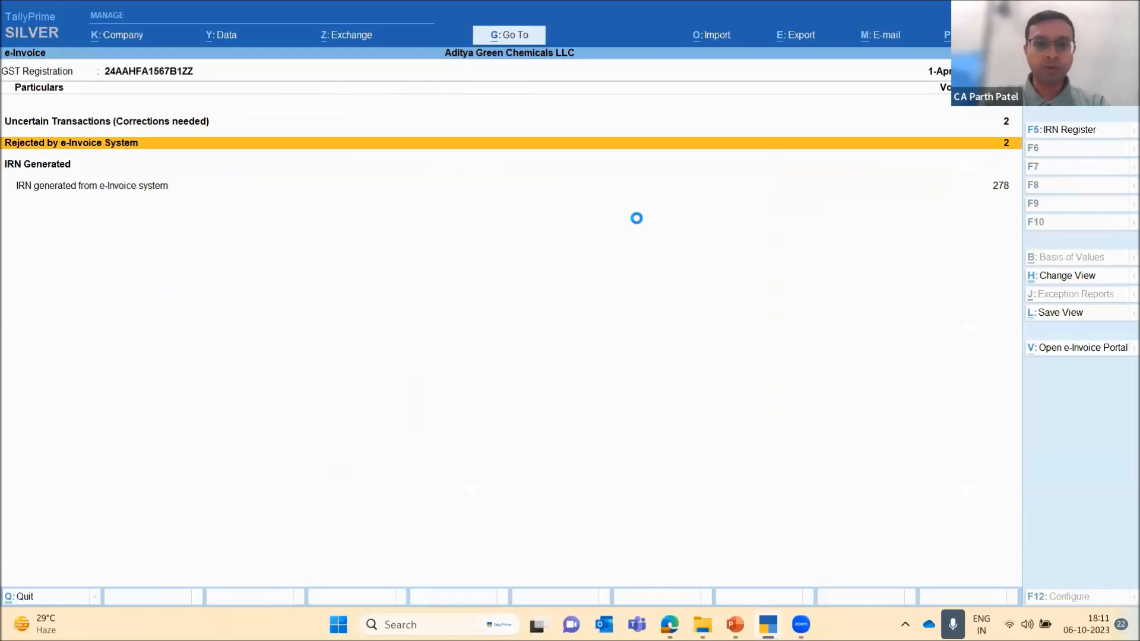
key("Return")
key("alt+g")
key("Escape")
key("Escape")
key("Return")
key("Escape")
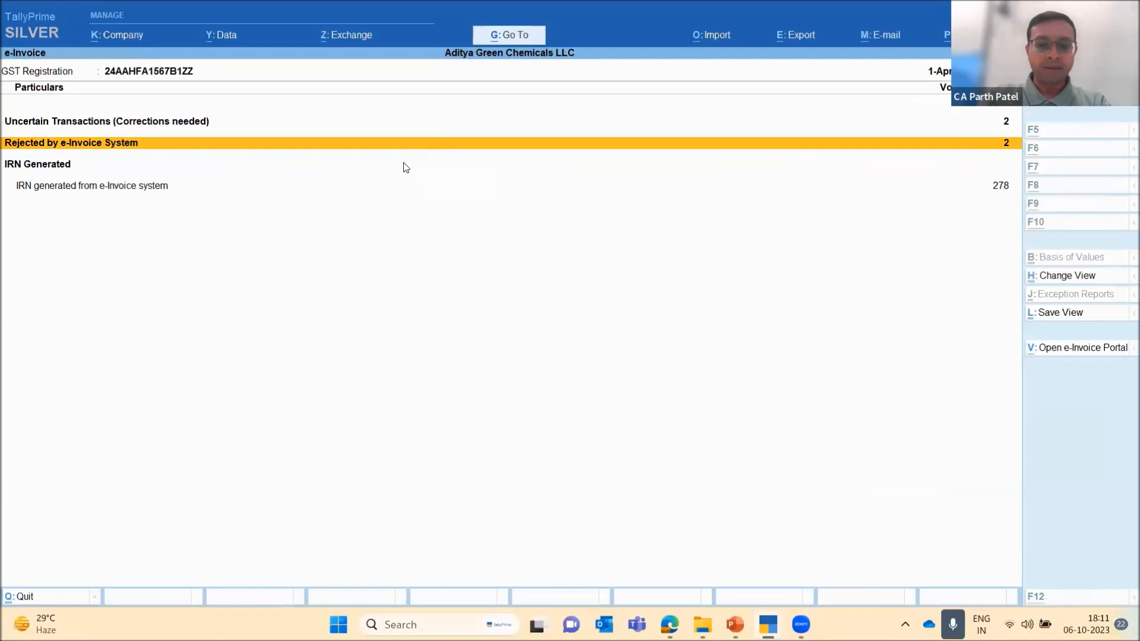
Open the IRN Register and change its period with the From and To dates left blank
key("alt+g")
type("Ir")
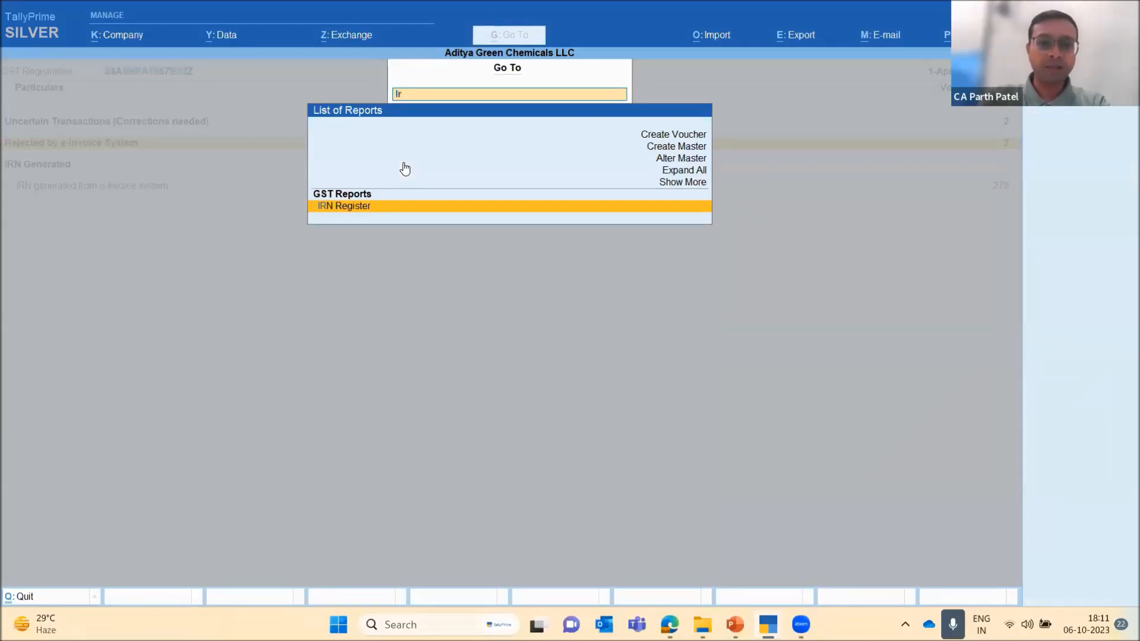
key("Return")
key("F2")
key("BackSpace")
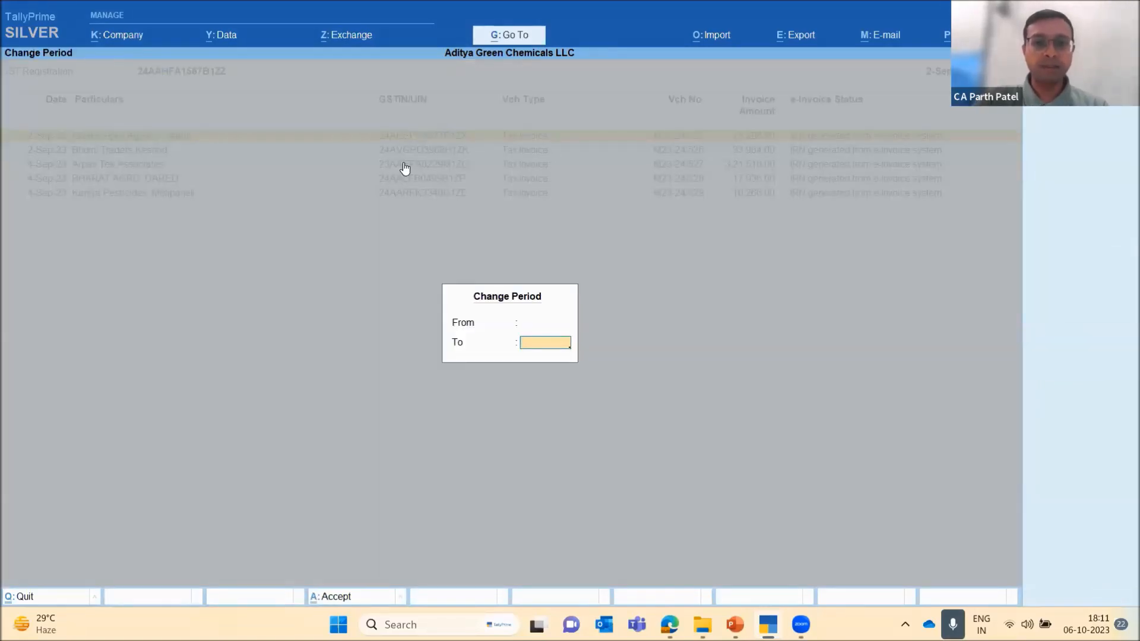
key("Return")
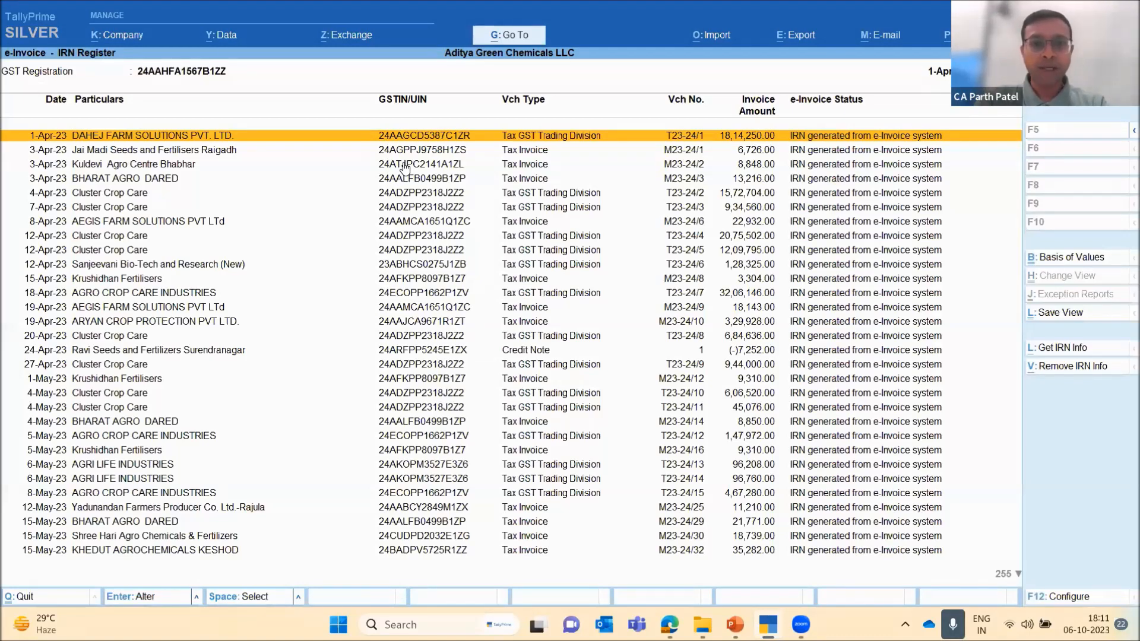
Examine the invoice-wise e-Invoice status in the IRN Register for April to 21-Jun-23
left_click(404, 168)
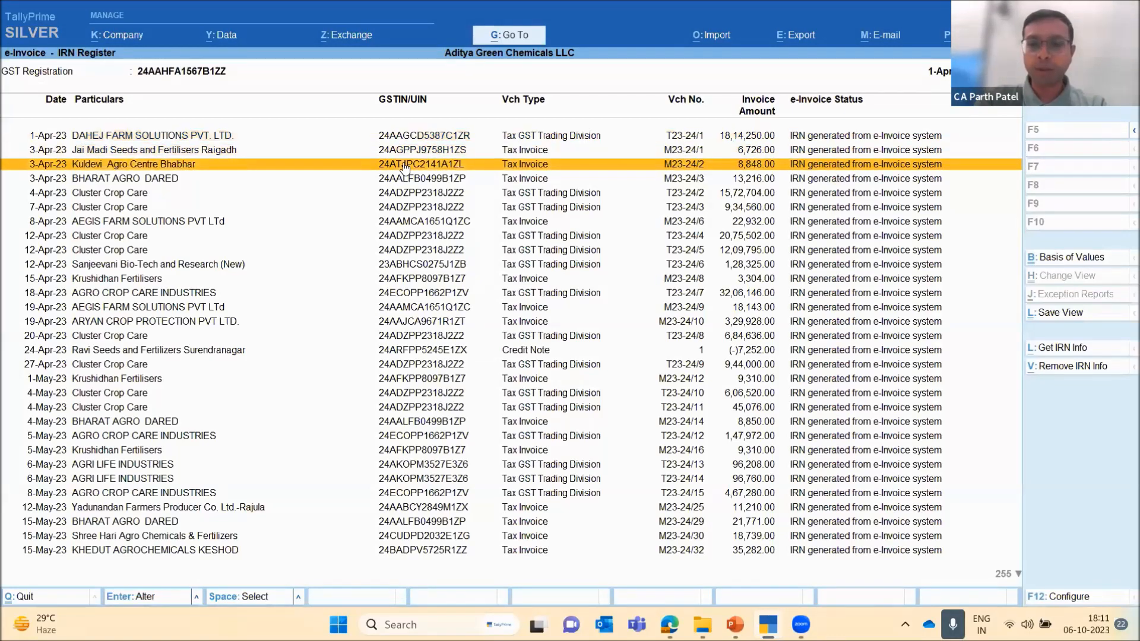
key("Down")
key("Down")
key("Down")
key("Down")
key("Down")
key("Down")
key("Down")
key("Down")
key("Down")
key("Down")
key("Down")
key("Down")
key("Down")
key("Down")
key("Down")
key("Down")
key("Down")
key("Down")
key("Down")
key("Down")
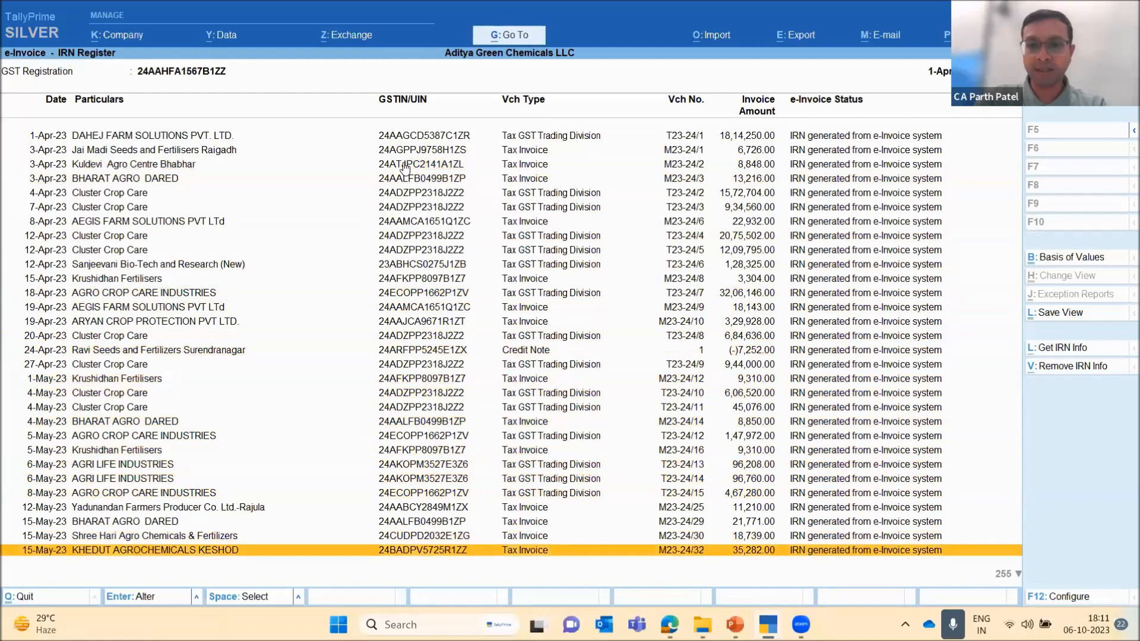
key("Down")
key("Down")
key("Down")
key("Down")
key("Down")
key("Down")
key("Down")
key("Down")
key("Down")
key("Down")
key("Down")
key("Down")
key("Down")
key("Down")
key("Down")
key("Down")
key("Down")
key("Down")
key("Down")
key("Down")
key("Down")
key("Down")
key("Down")
key("Down")
key("Down")
key("Down")
key("Down")
key("Down")
key("Down")
key("Down")
key("Down")
key("Down")
key("Down")
key("Down")
key("Down")
key("Down")
key("Down")
key("Down")
key("Down")
key("Down")
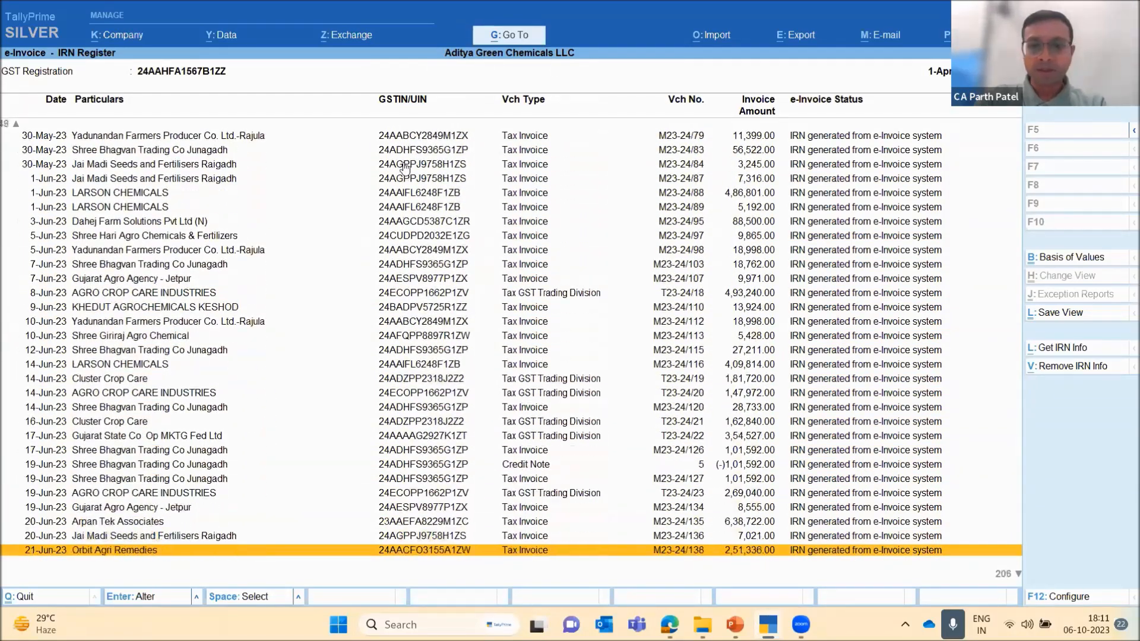
Check the e-Invoice status of the deleted vouchers dated 24-Jun-23 and 1-Jul-23 in the IRN Register
key("Down")
key("Down")
key("Down")
key("Down")
key("Down")
key("Down")
key("Down")
key("Down")
key("Down")
key("Down")
key("Down")
key("Down")
key("Down")
key("Down")
key("Down")
key("Down")
key("Down")
key("Down")
key("Down")
key("Down")
key("Up")
key("Up")
key("Up")
key("Up")
key("Up")
key("Up")
key("Up")
key("Up")
key("Up")
key("Up")
key("Up")
key("Up")
key("Up")
key("Up")
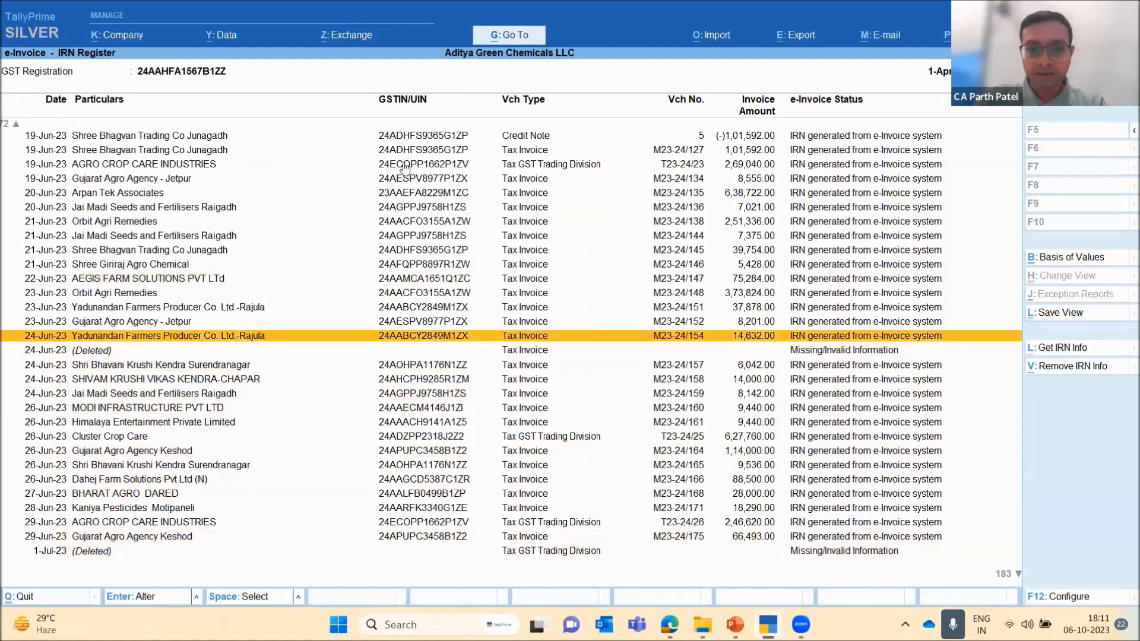
key("Up")
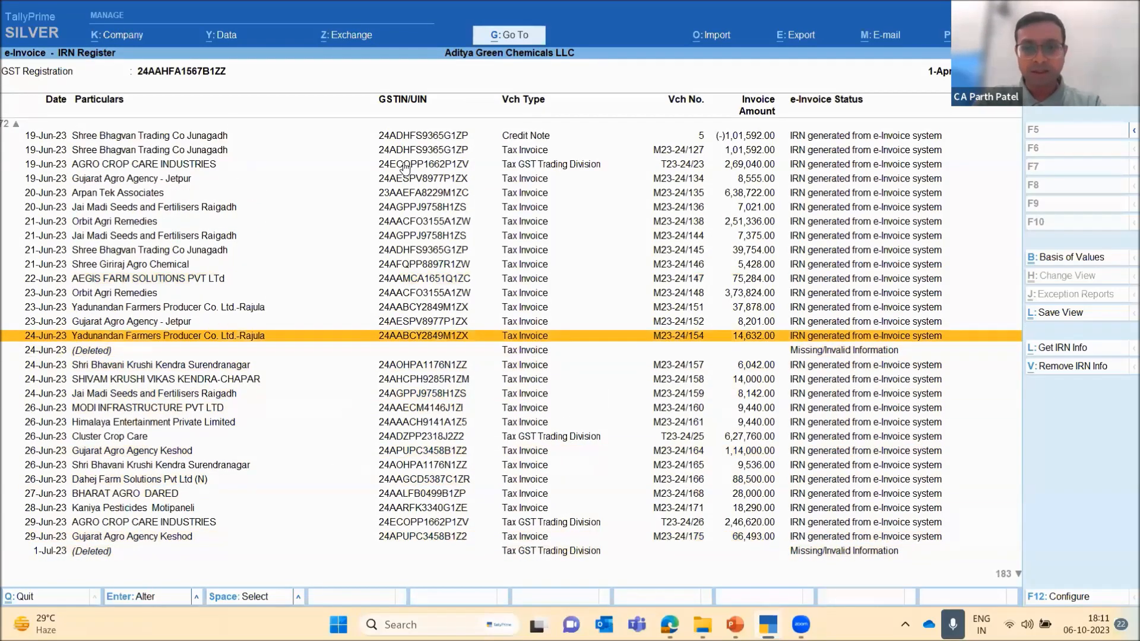
key("Down")
key("Down")
key("Down")
key("Down")
key("Down")
key("Down")
key("Down")
key("Down")
key("Down")
key("Down")
key("Down")
key("Down")
key("Down")
key("Down")
key("Down")
key("Down")
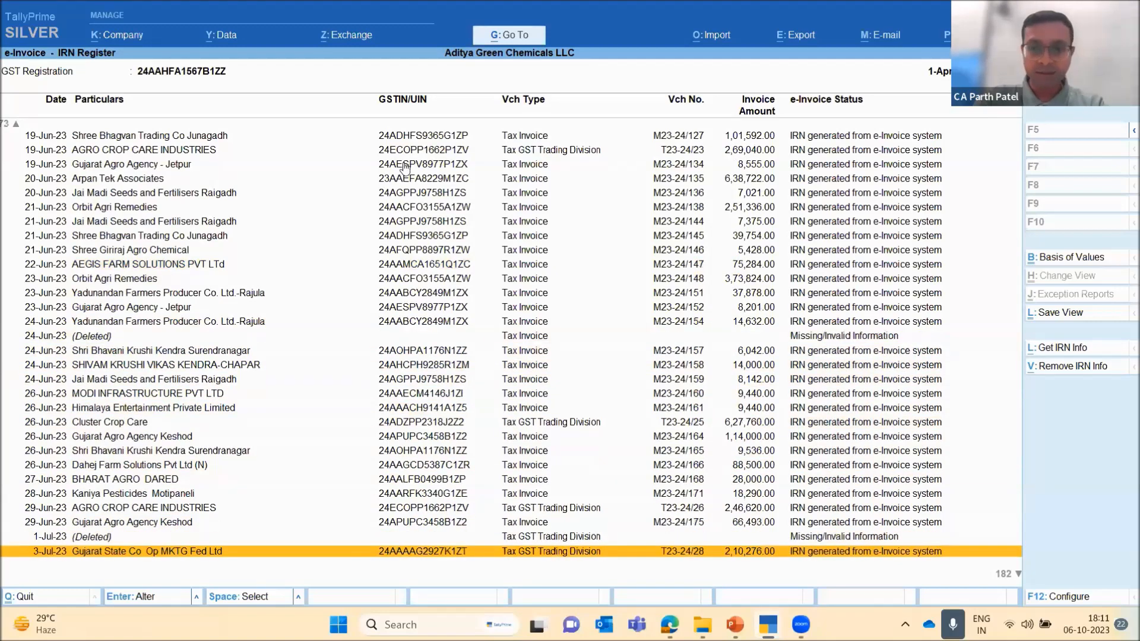
Review the July entries in the IRN Register and check the status of the 17-Jul-23 Debit Note for Cluster Crop Care
key("Down")
key("Down")
key("Down")
key("Down")
key("Down")
key("Down")
key("Down")
key("Down")
key("Down")
key("Down")
key("Down")
key("Down")
key("Down")
key("Down")
key("Down")
key("Down")
key("Down")
key("Down")
key("Down")
key("Down")
key("Down")
key("Down")
key("Down")
key("Down")
key("Down")
key("Down")
key("Down")
key("Down")
key("Down")
key("Down")
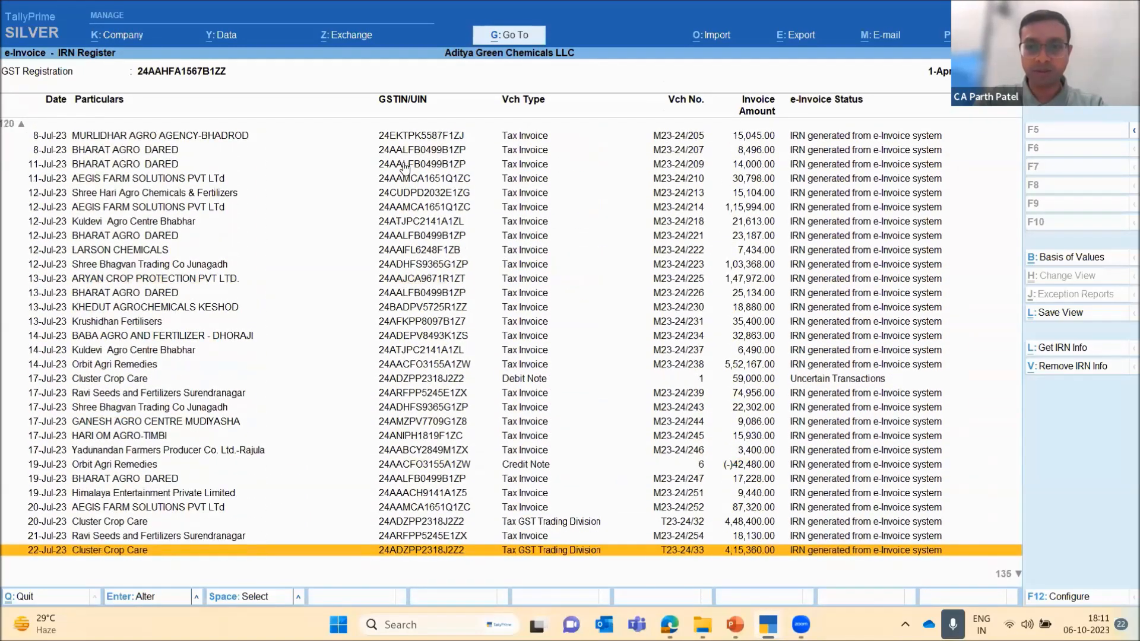
key("Up")
key("Up")
key("Up")
key("Up")
key("Up")
key("Up")
key("Up")
key("Up")
key("Up")
key("Up")
key("Up")
key("Up")
key("Up")
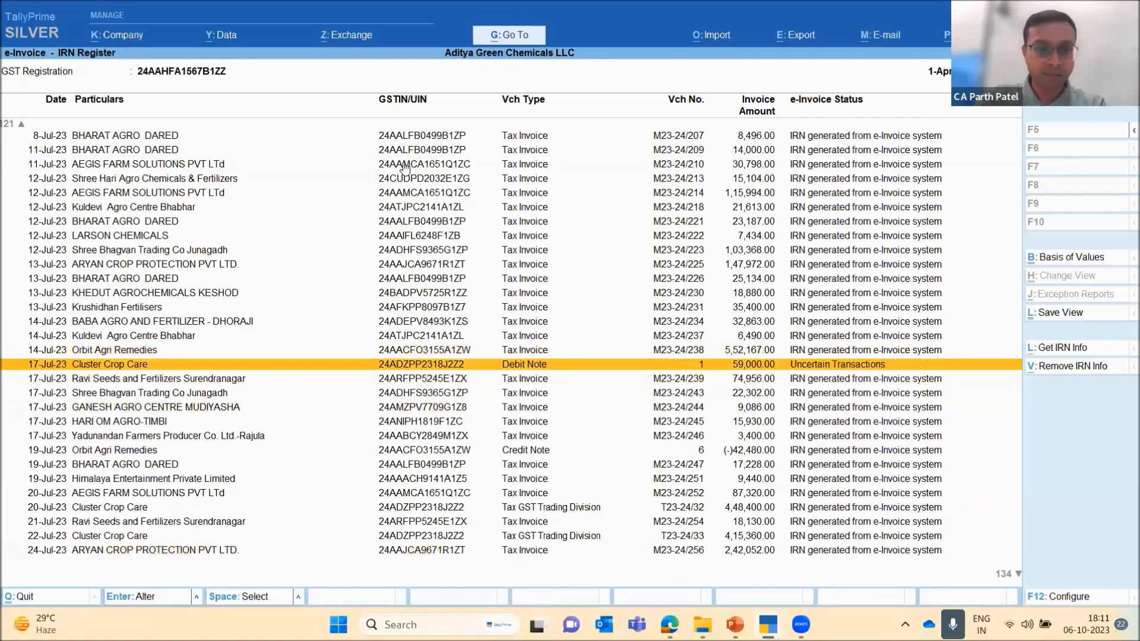
Examine the remaining July entries and the August entries up to 16-Aug-23 for their e-Invoice status
key("Down")
key("Down")
key("Down")
key("Down")
key("Down")
key("Down")
key("Down")
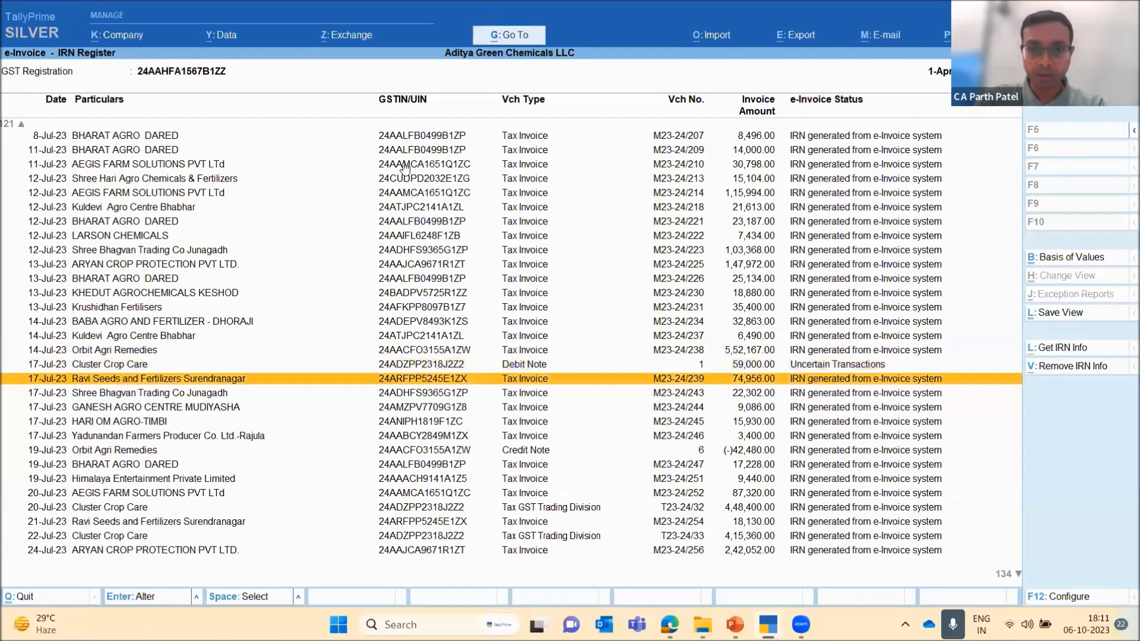
key("Down")
key("Down")
key("Down")
key("Down")
key("Down")
key("Down")
key("Down")
key("Down")
key("Down")
key("Down")
key("Down")
key("Down")
key("Down")
key("Down")
key("Down")
key("Down")
key("Down")
key("Down")
key("Down")
key("Down")
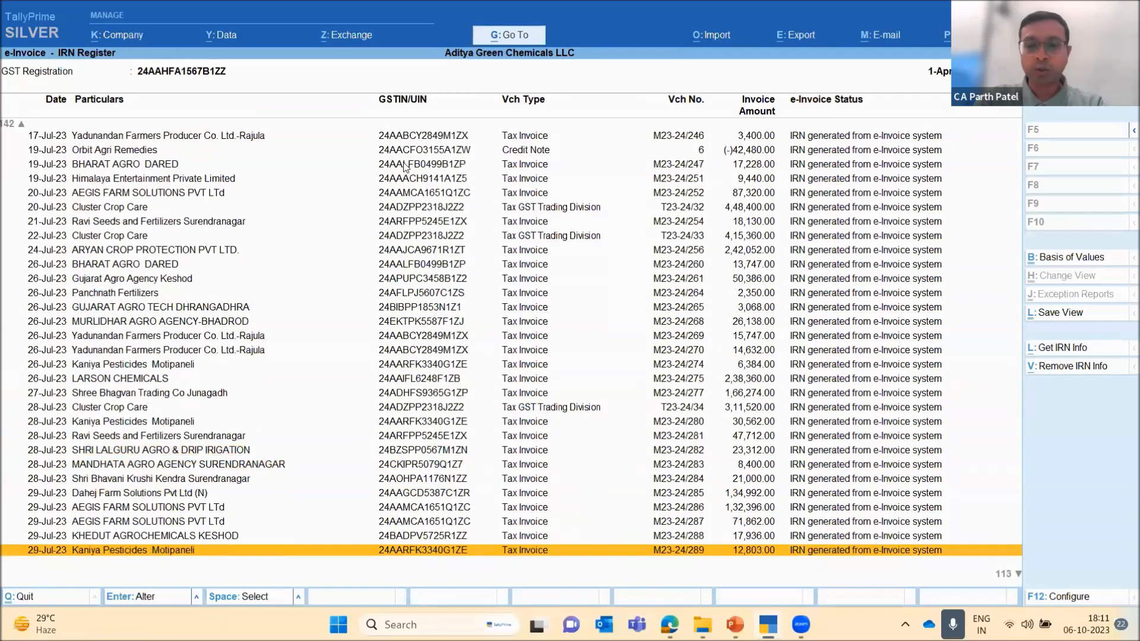
key("Down")
key("Down")
key("Down")
key("Down")
key("Down")
key("Down")
key("Down")
key("Down")
key("Down")
key("Down")
key("Down")
key("Down")
key("Down")
key("Down")
key("Down")
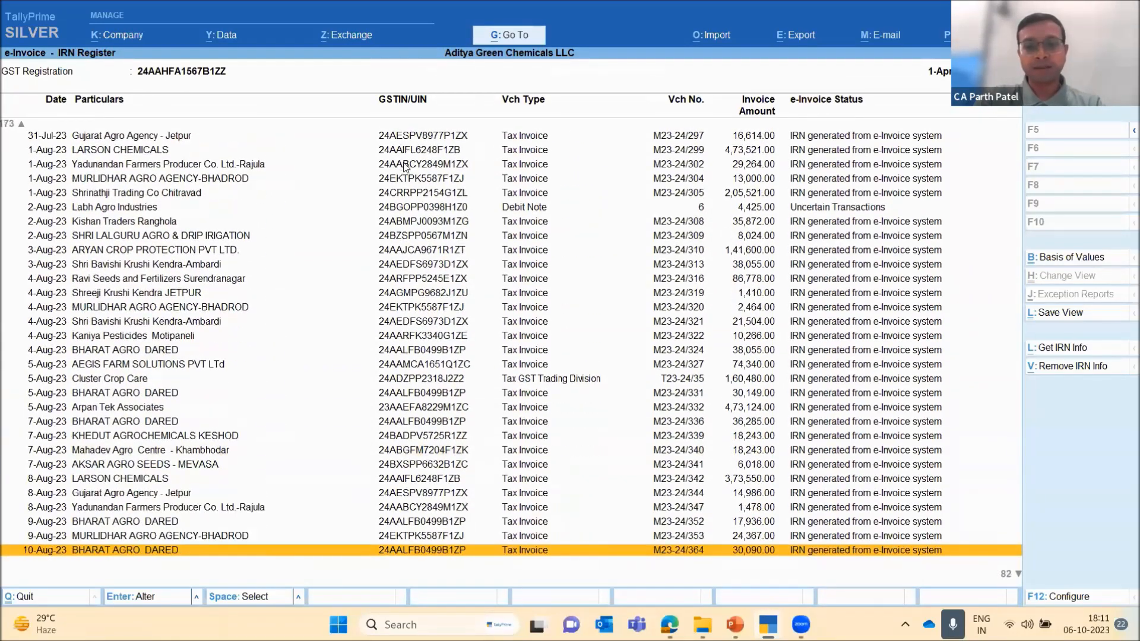
key("Down")
key("Down")
key("Down")
key("Down")
key("Down")
key("Down")
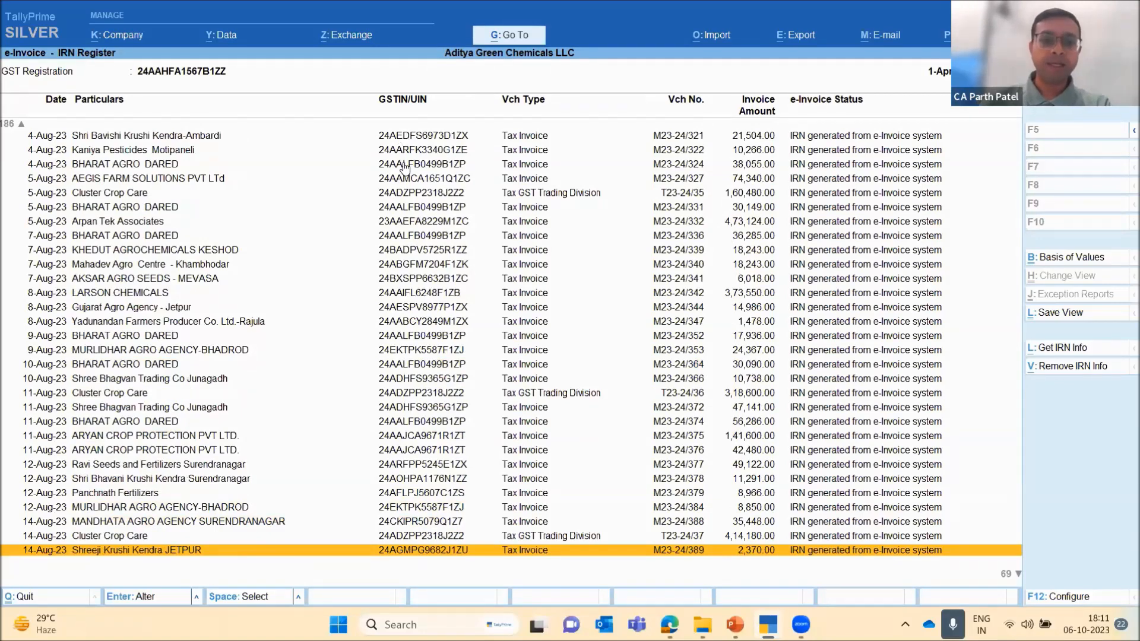
key("Down")
key("Down")
key("Down")
key("Down")
key("Down")
key("Down")
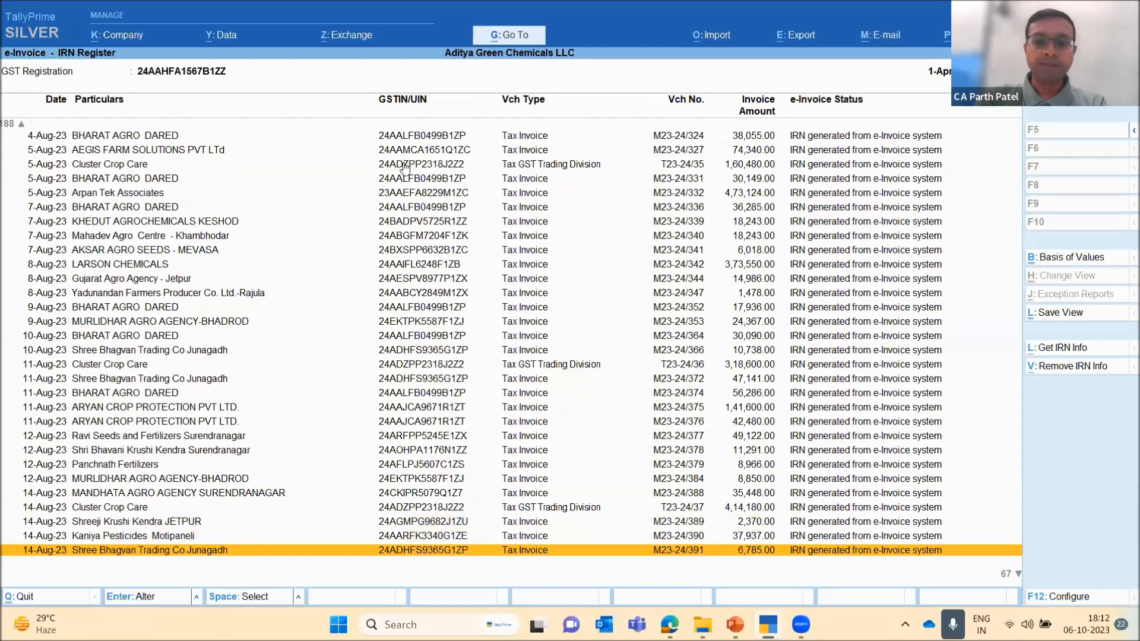
key("Down")
key("Down")
key("Down")
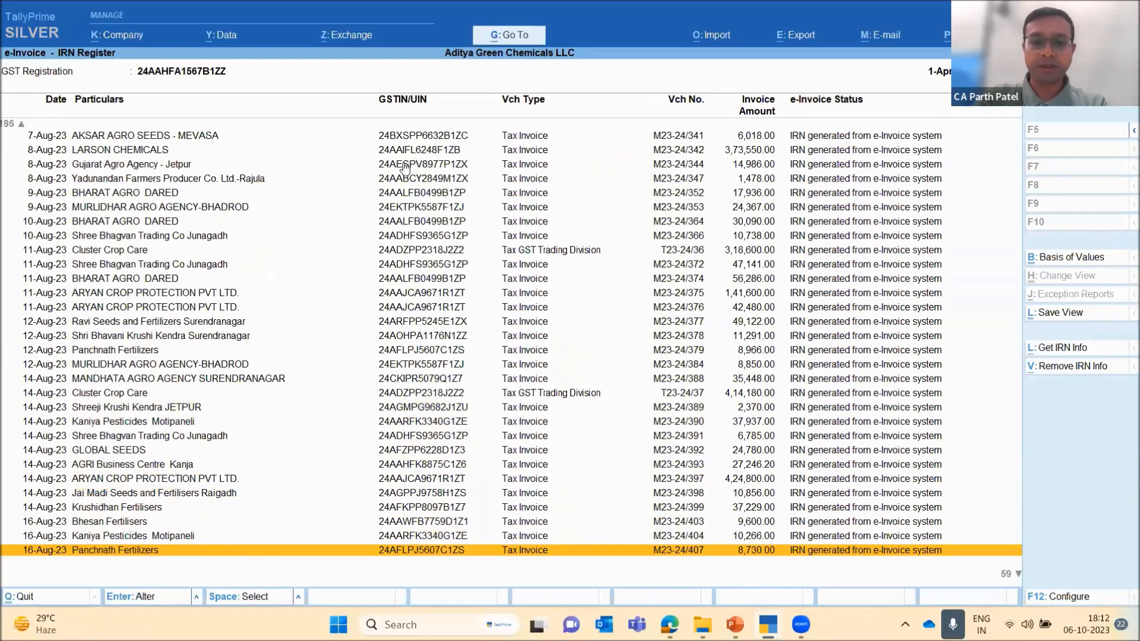
Leave the IRN Register and e-Invoice report, and return to Display More Reports
key("Escape")
key("Escape")
key("Escape")
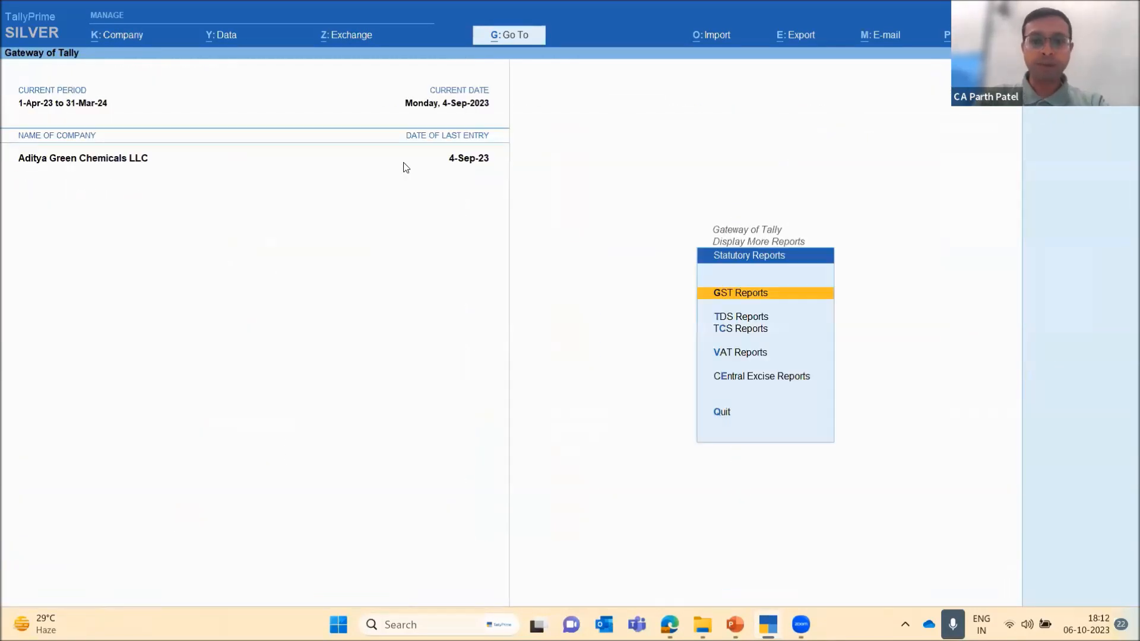
key("Escape")
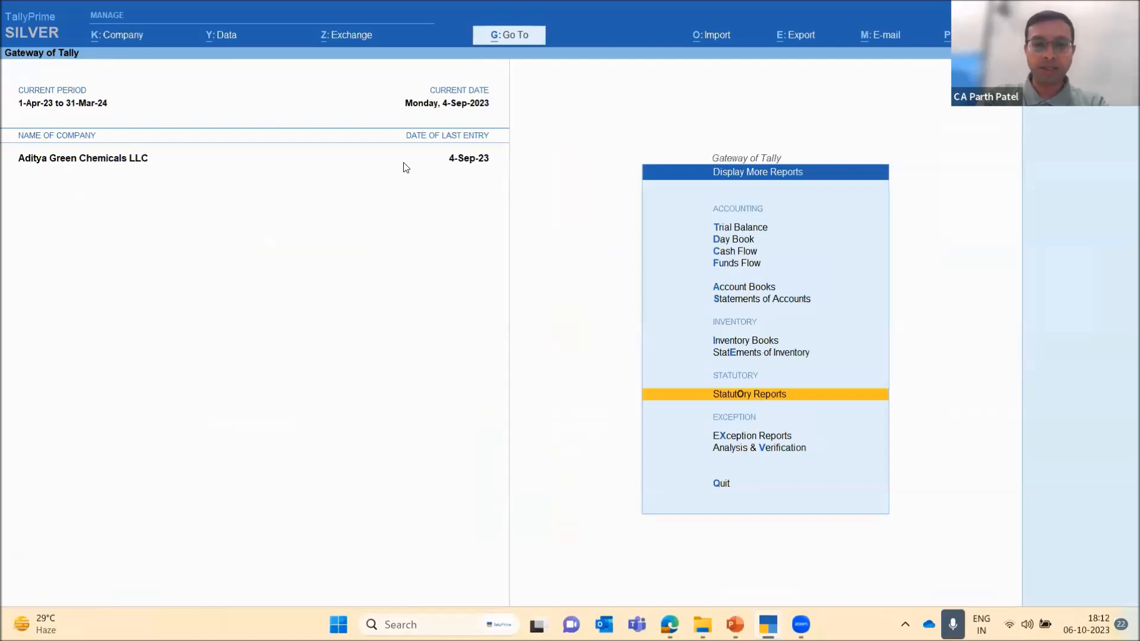
key("alt+Tab")
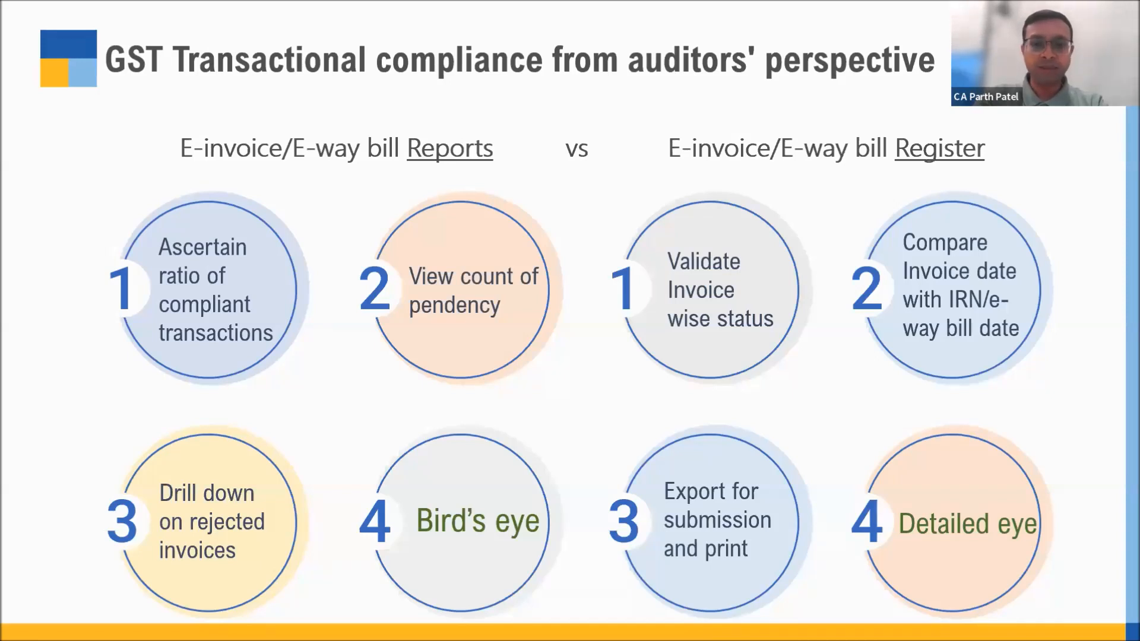
key("Right")
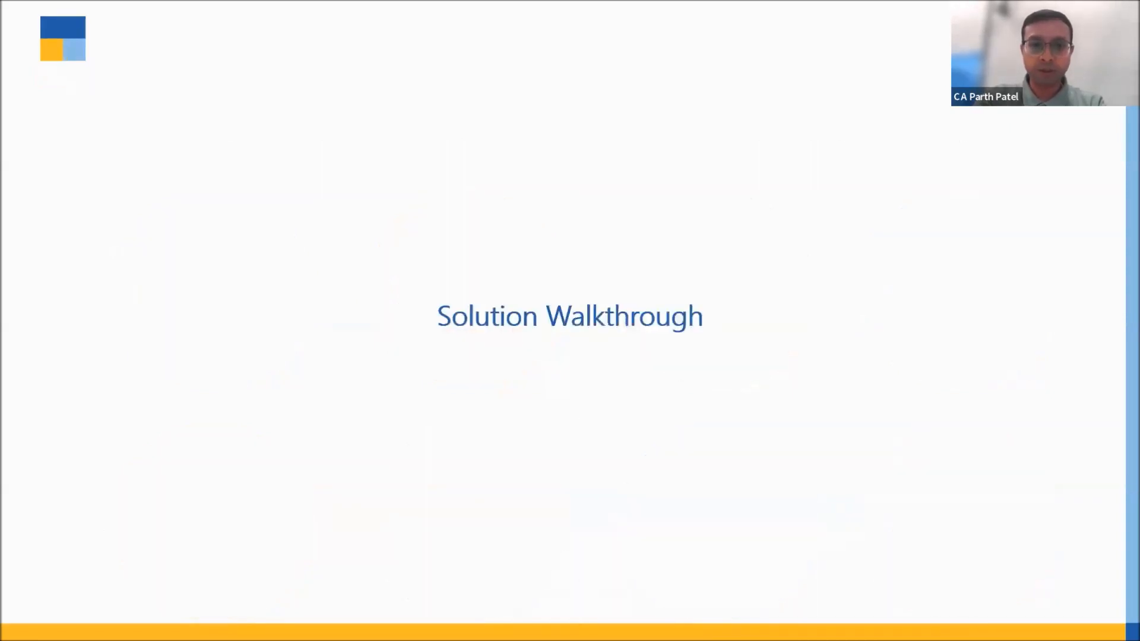
key("Right")
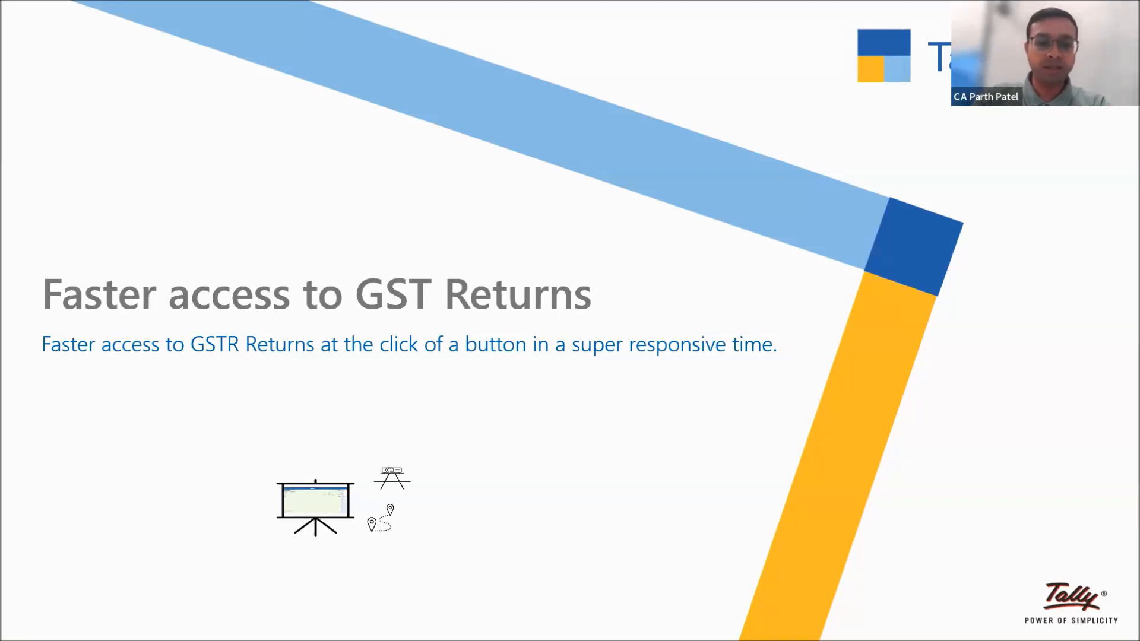
key("Right")
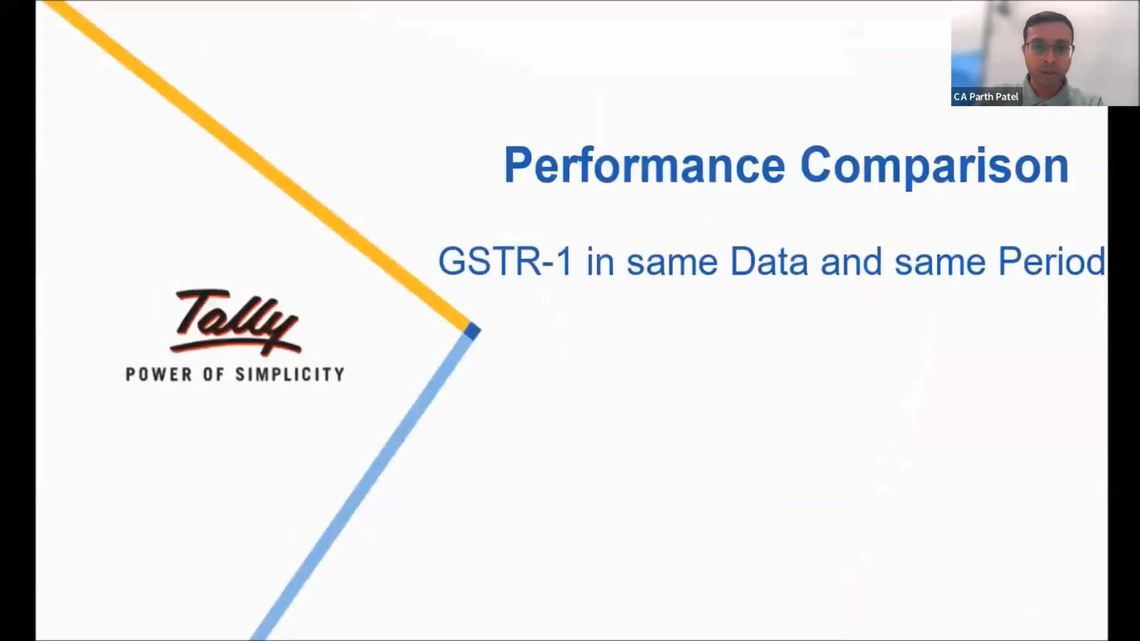
key("Left")
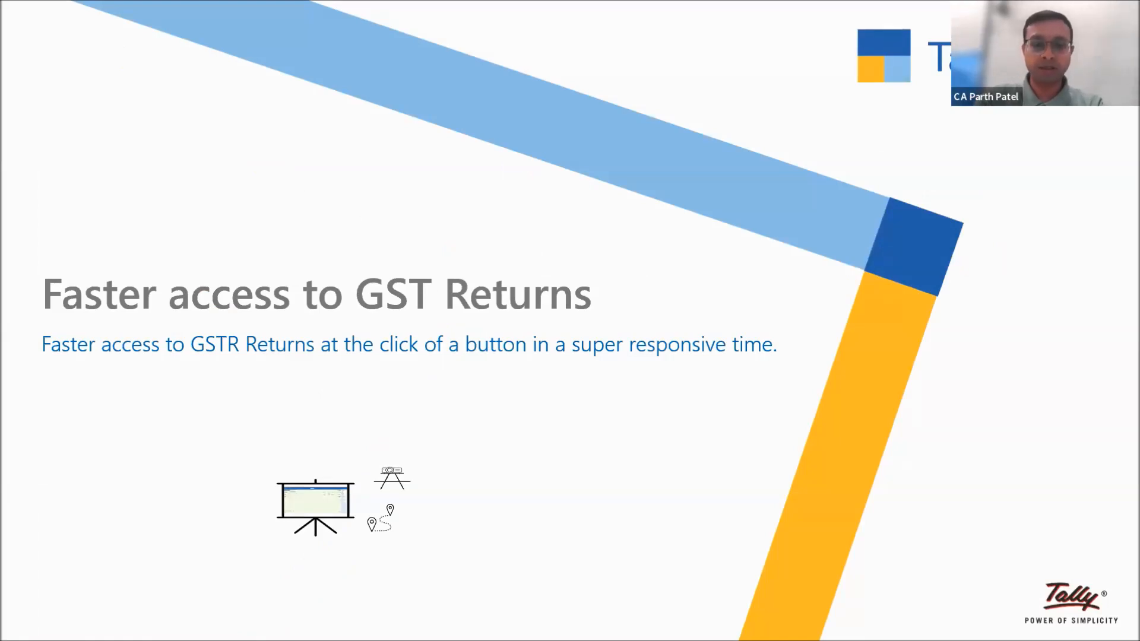
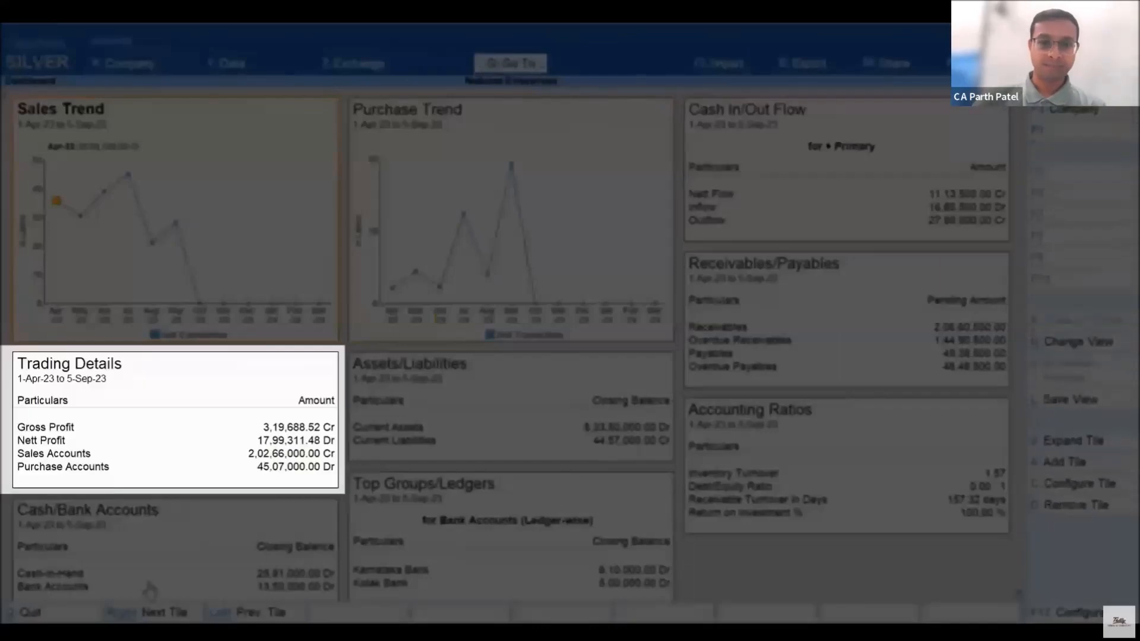
Browse the list of tiles that can be added to the dashboard, from Accounting down to the Statutory tile GST Liability/ITC
key("alt+a")
key("Down")
key("Down")
key("Down")
key("Down")
key("Down")
key("Down")
key("Down")
key("Down")
key("Down")
key("Down")
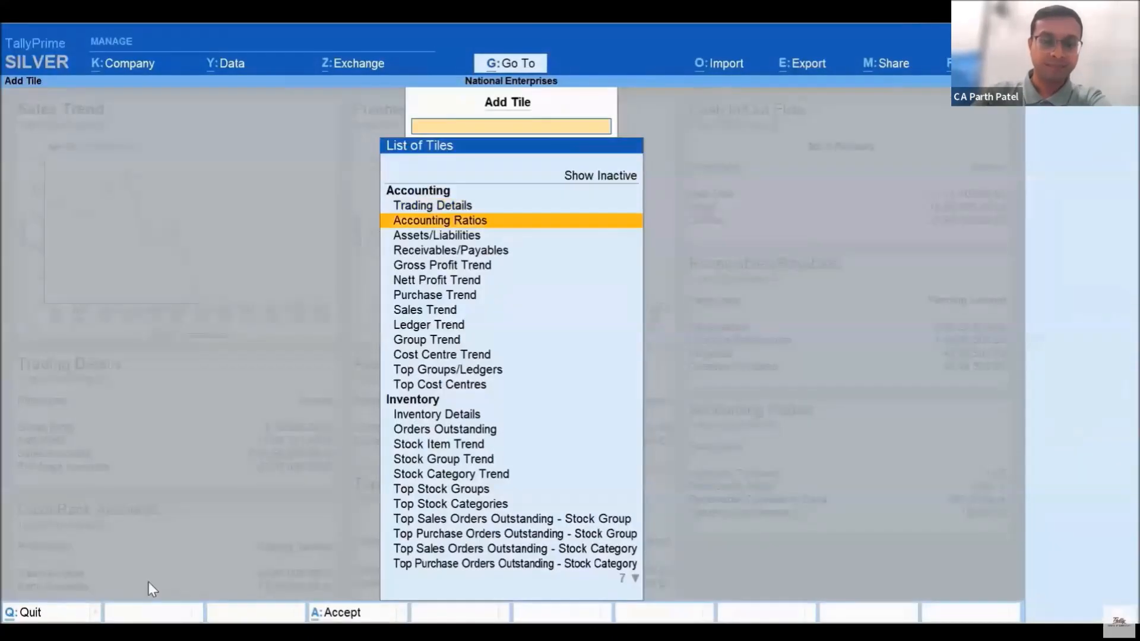
key("Down")
key("Down")
key("Down")
key("Down")
key("Down")
key("Down")
key("Down")
key("Down")
key("Down")
key("Down")
key("Down")
key("Down")
key("Down")
key("Down")
key("Down")
key("Down")
key("Down")
key("Down")
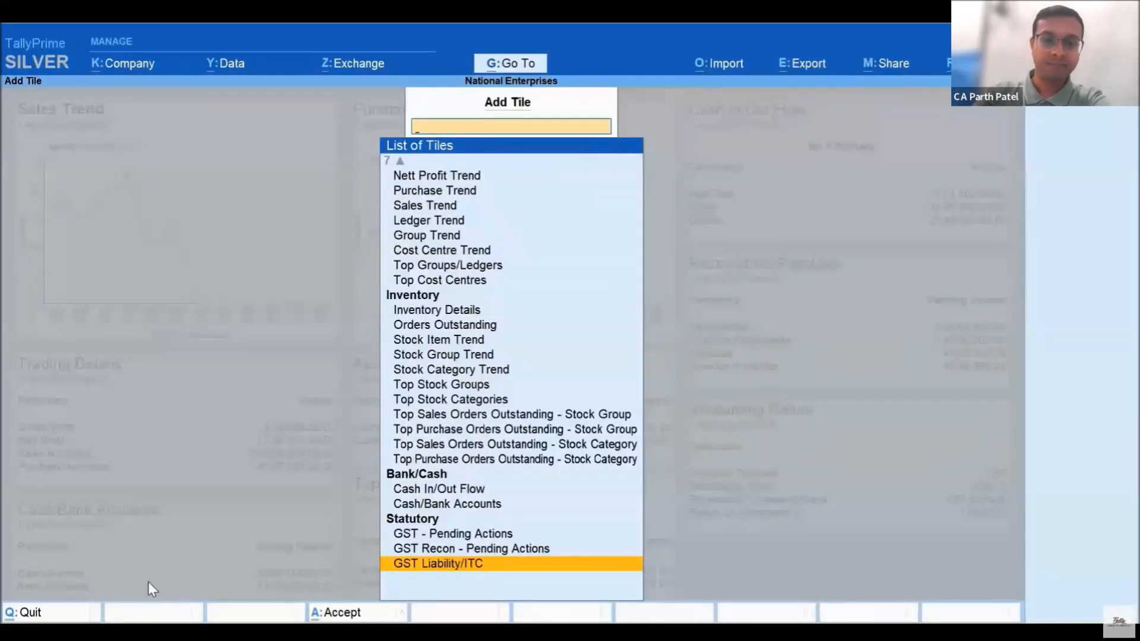
key("Return")
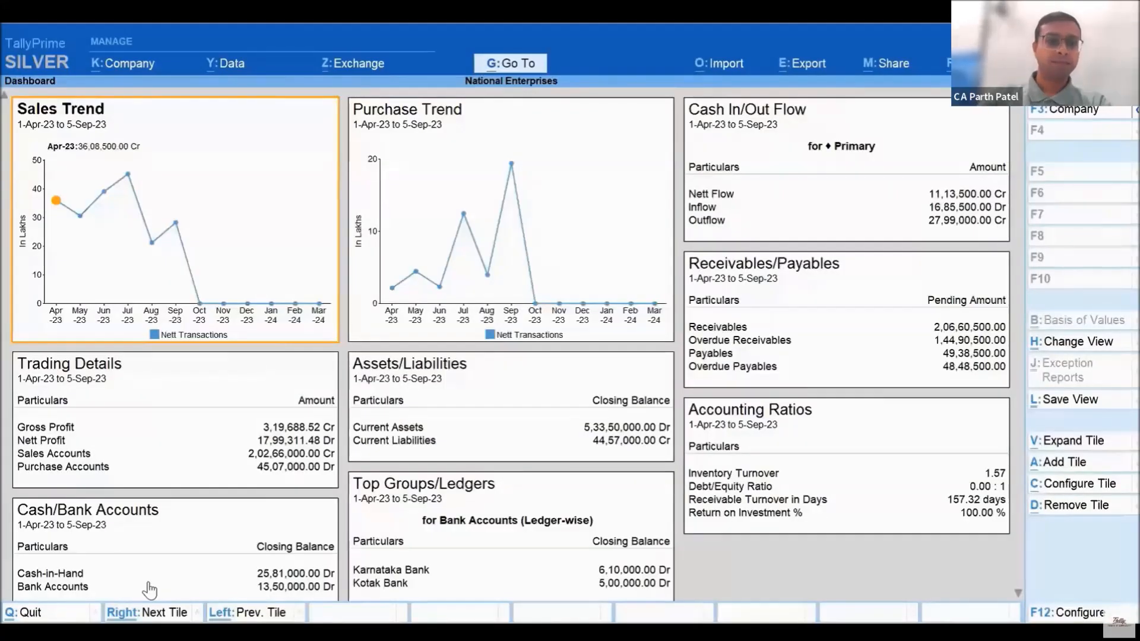
Drill down from July in the Sales Trend tile to its sales vouchers, and return to the dashboard
key("Down")
key("Down")
key("Down")
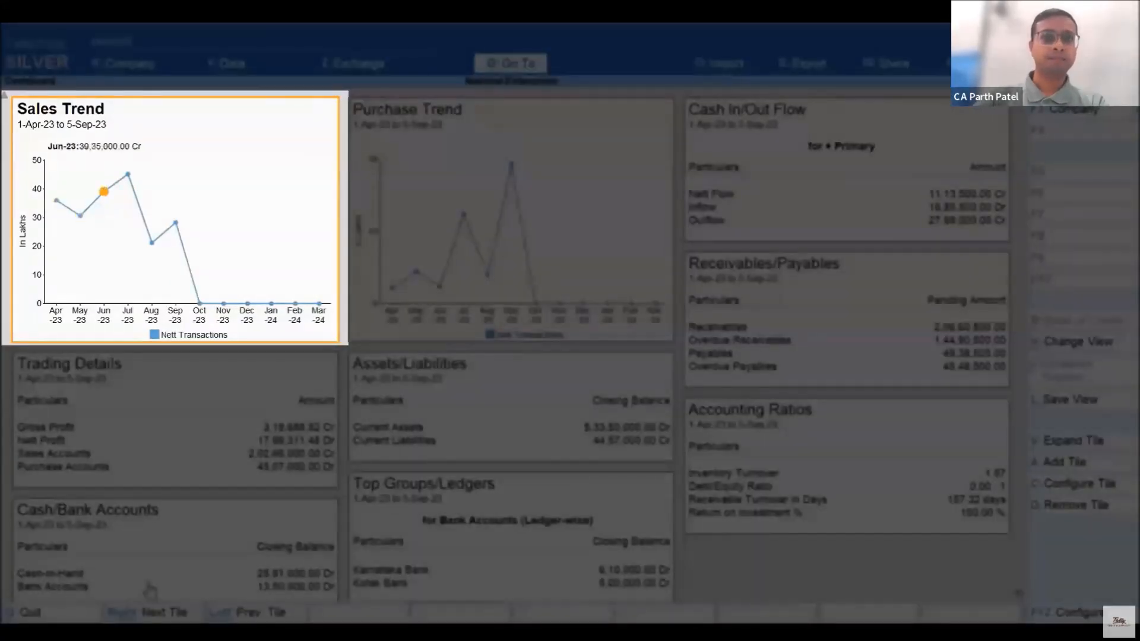
key("Return")
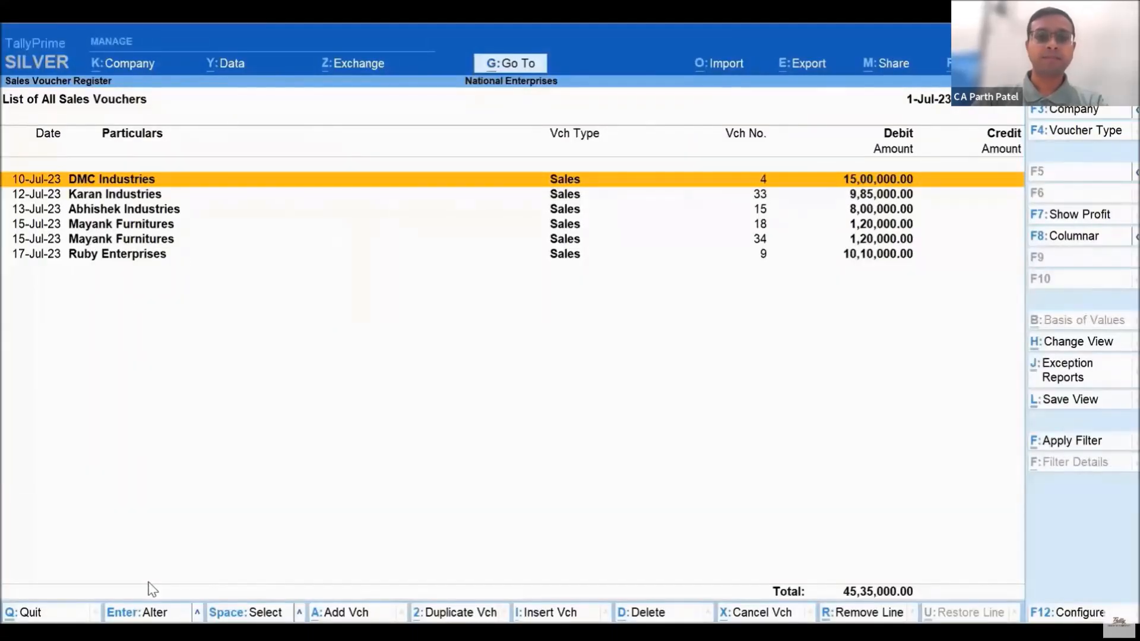
key("Escape")
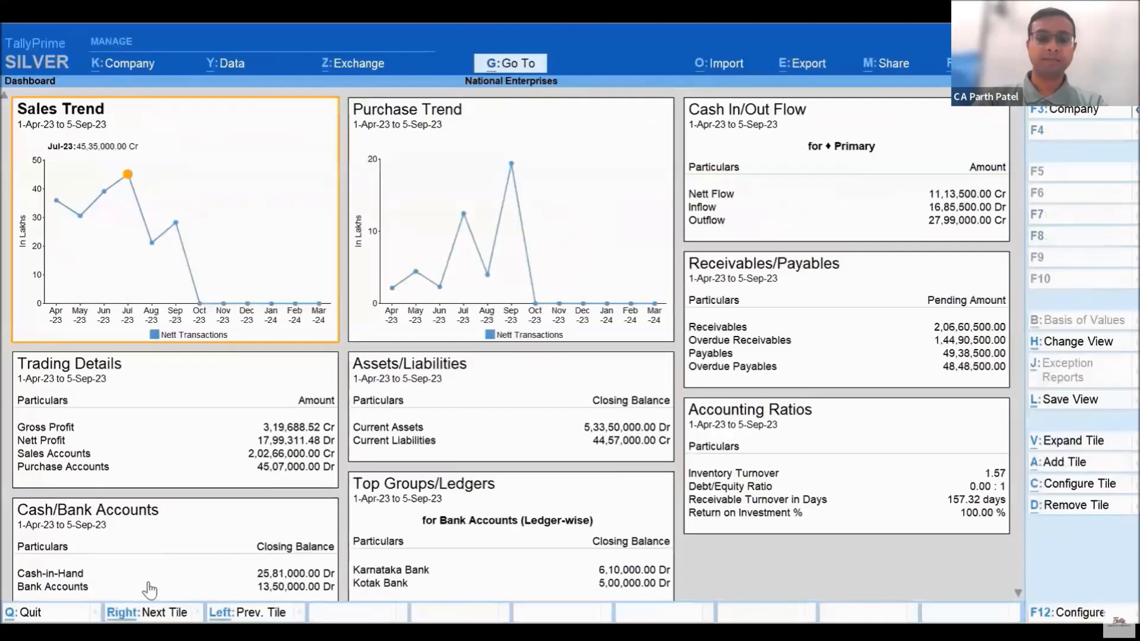
Expand the Sales Trend tile to examine its monthly points, and check the tile's configuration
key("ctrl+v")
key("Down")
key("Down")
key("Down")
key("Down")
key("Down")
key("Down")
key("Down")
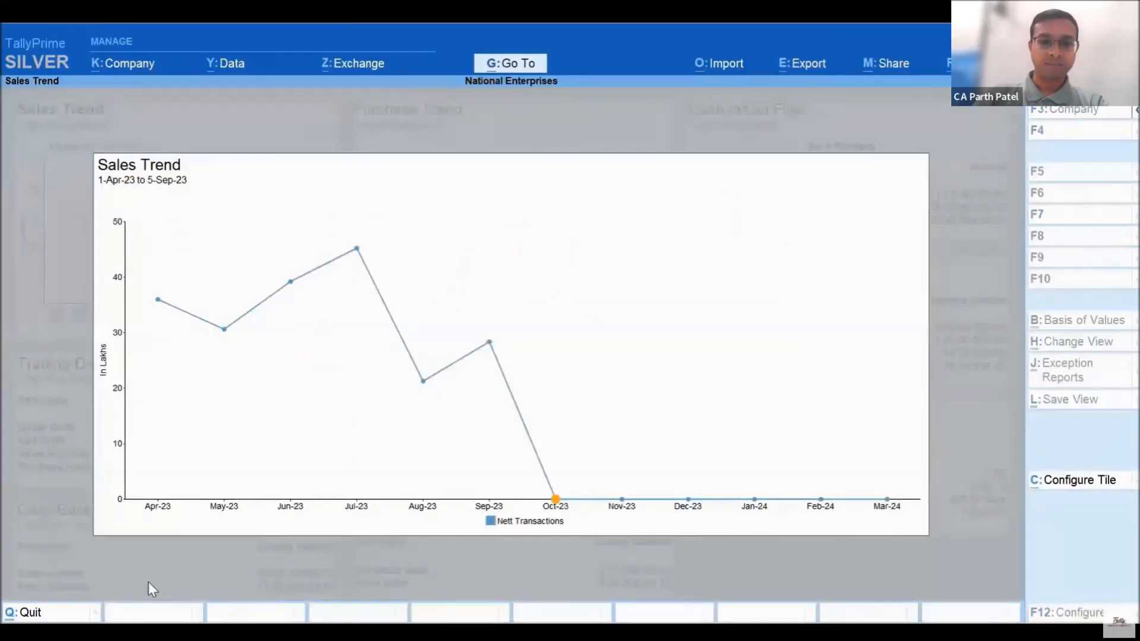
key("Up")
key("Up")
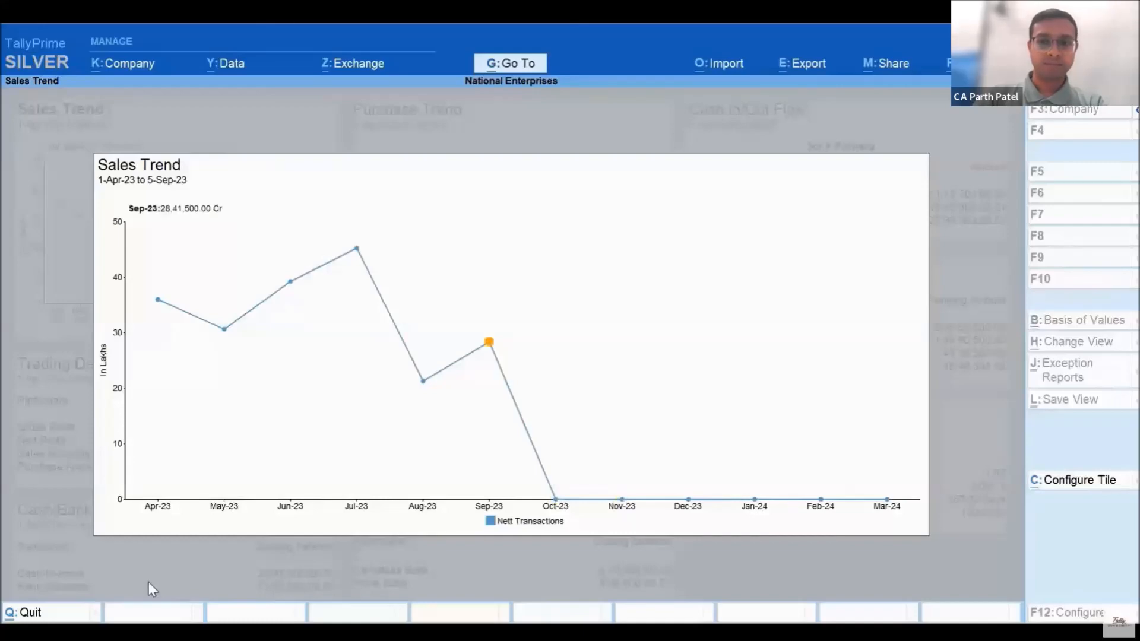
key("Escape")
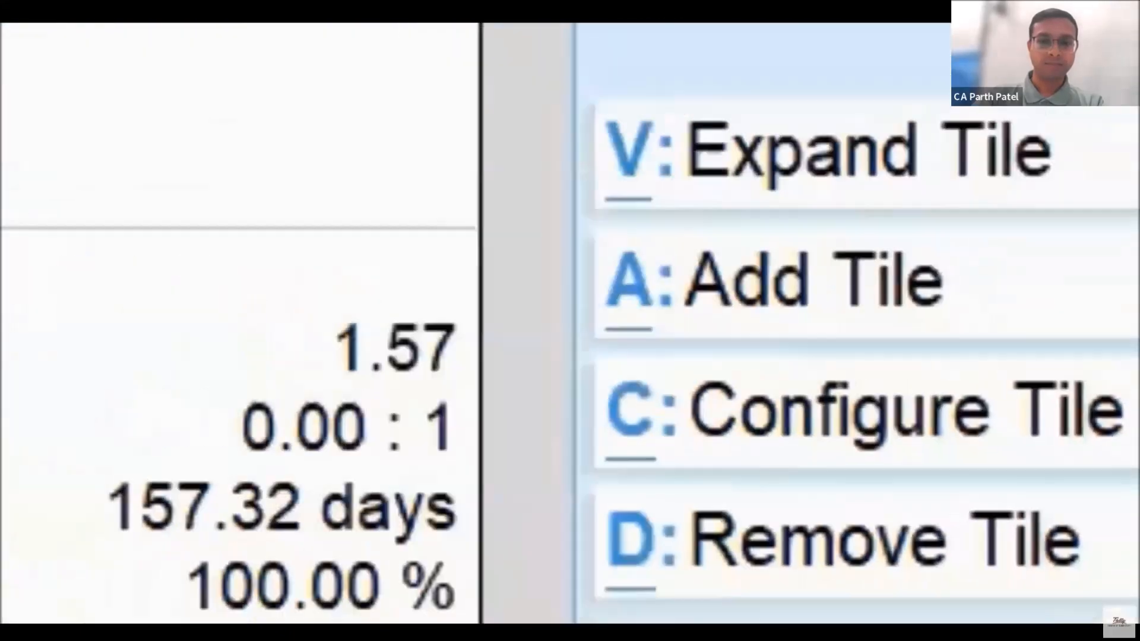
key("c")
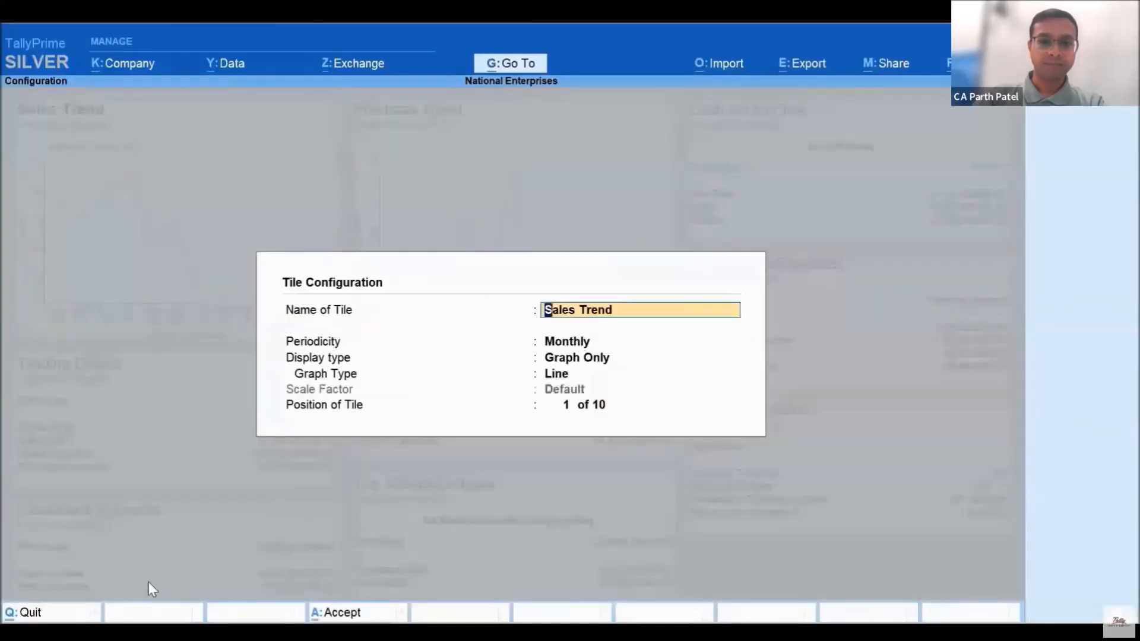
key("Return")
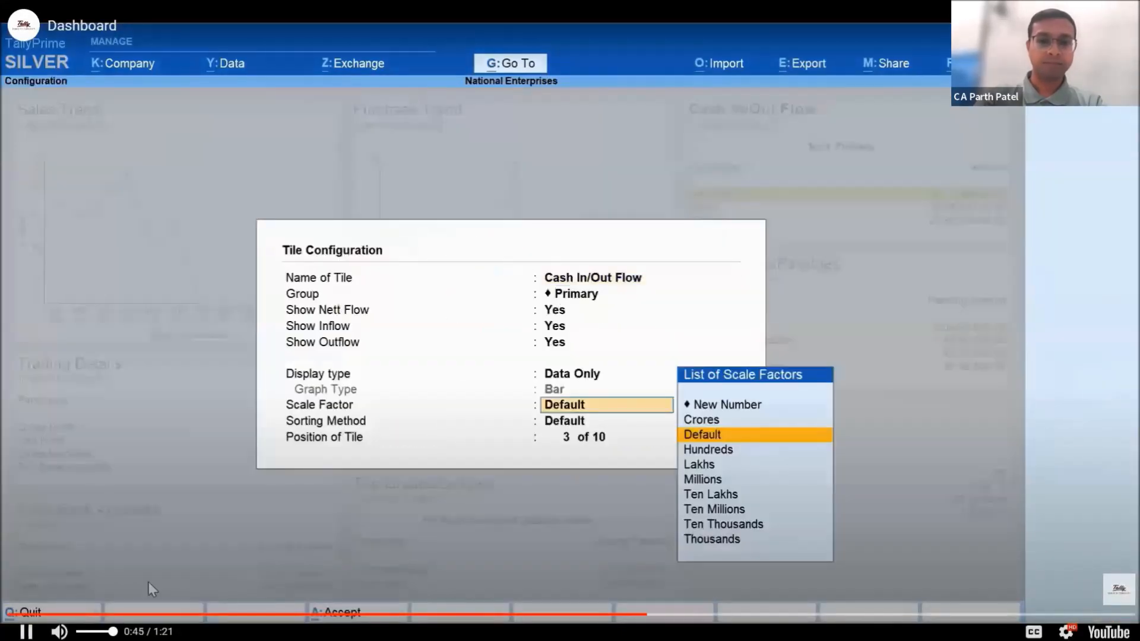
Configure the Receivables/Payables tile with the display type Data & Graph and the graph type Line
key("Return")
key("Return")
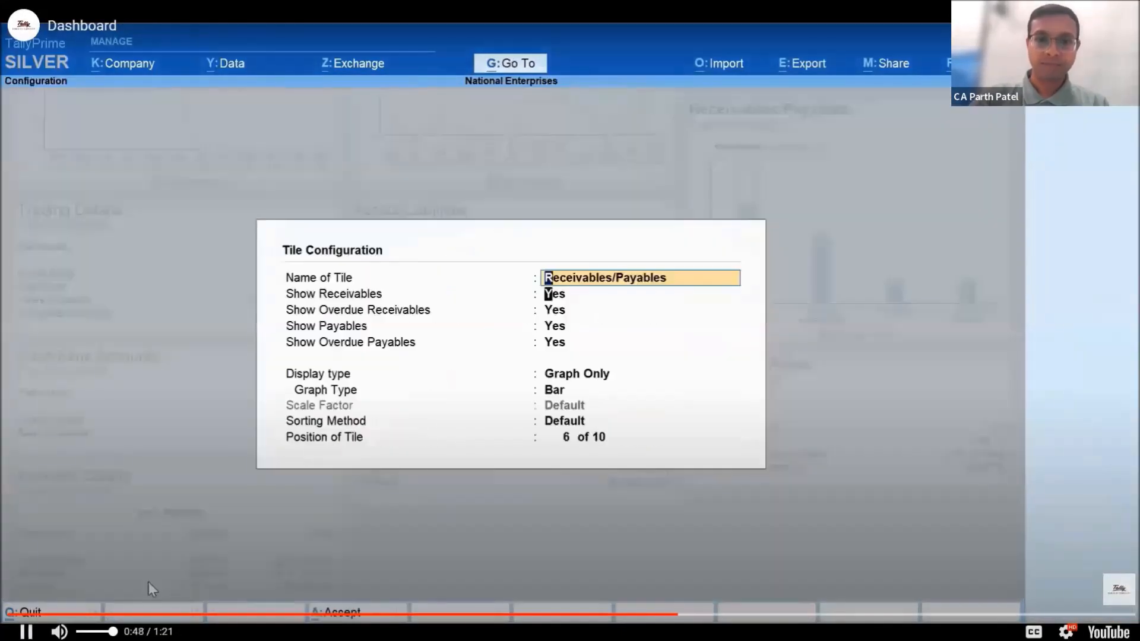
key("Return")
key("Return")
key("Return")
key("Return")
key("Return")
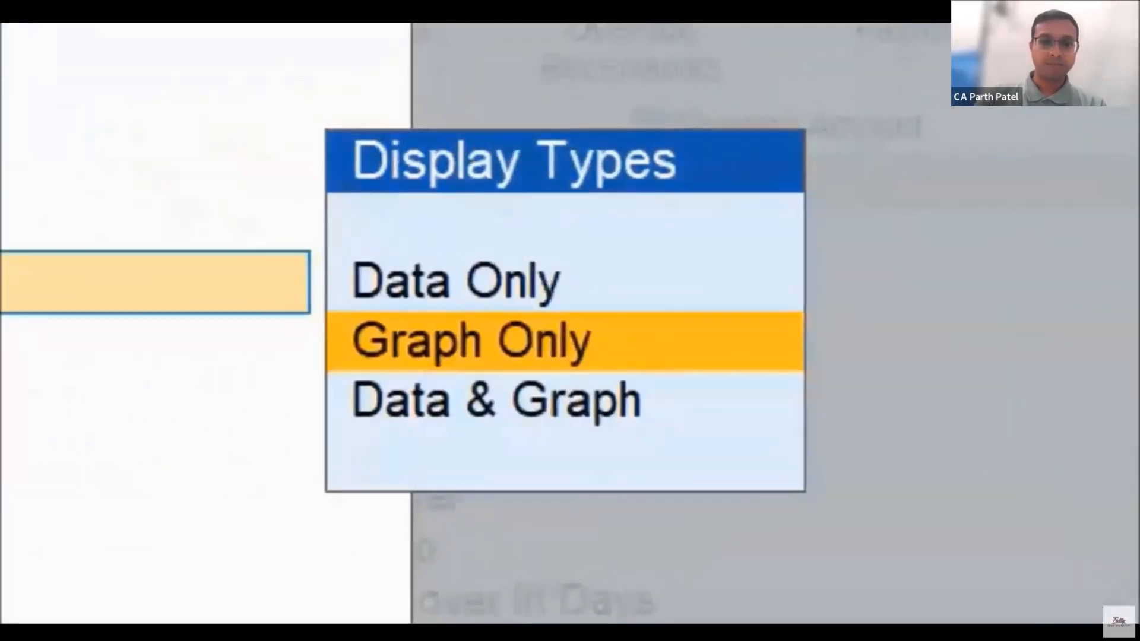
key("Down")
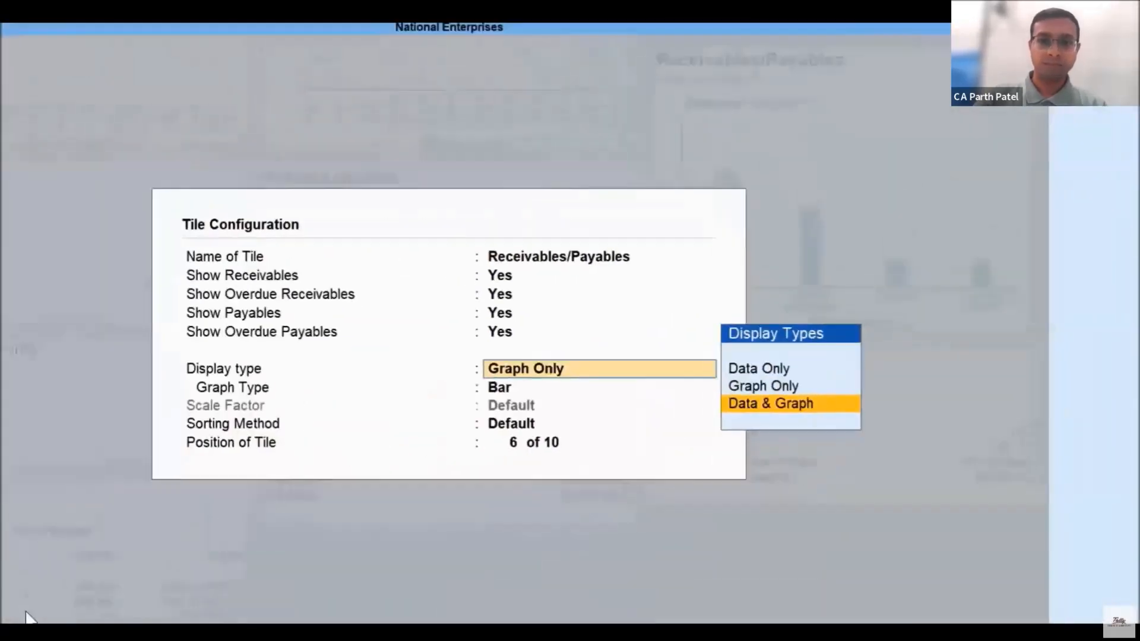
key("Return")
key("Down")
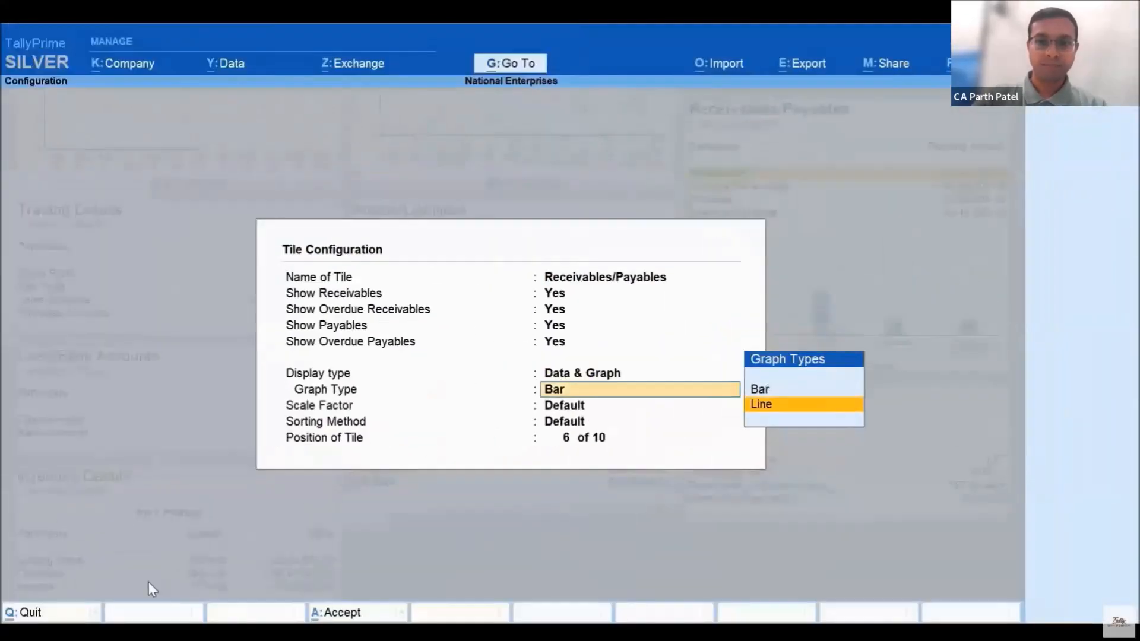
key("Return")
key("Return")
key("Return")
key("Return")
Remove the Inventory Details tile from the dashboard
key("Right")
key("alt+d")
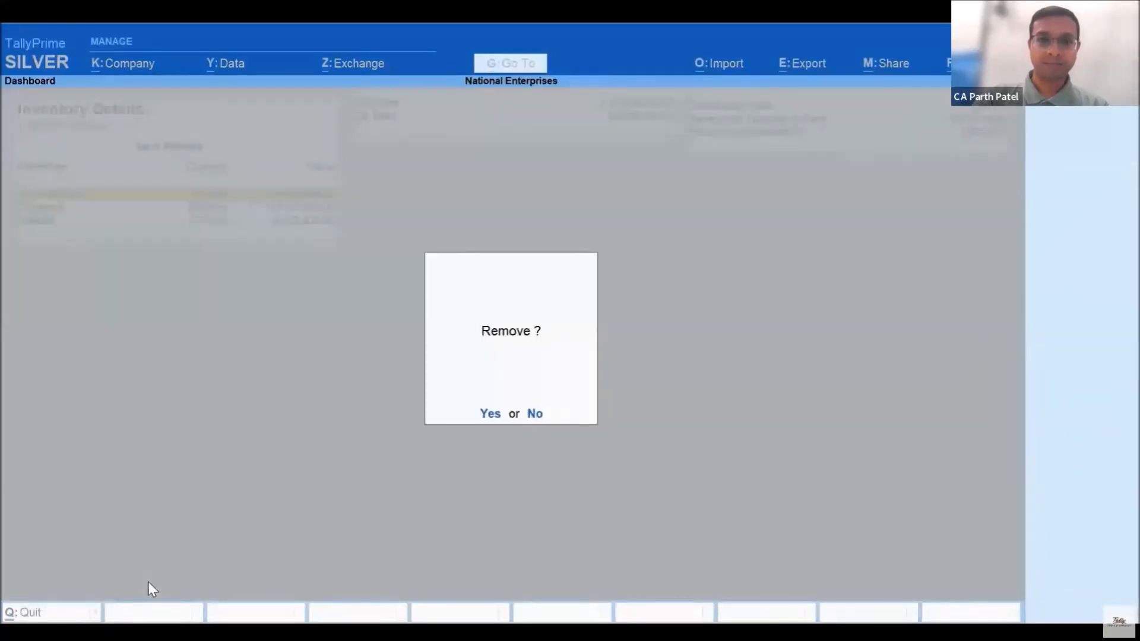
key("Return")
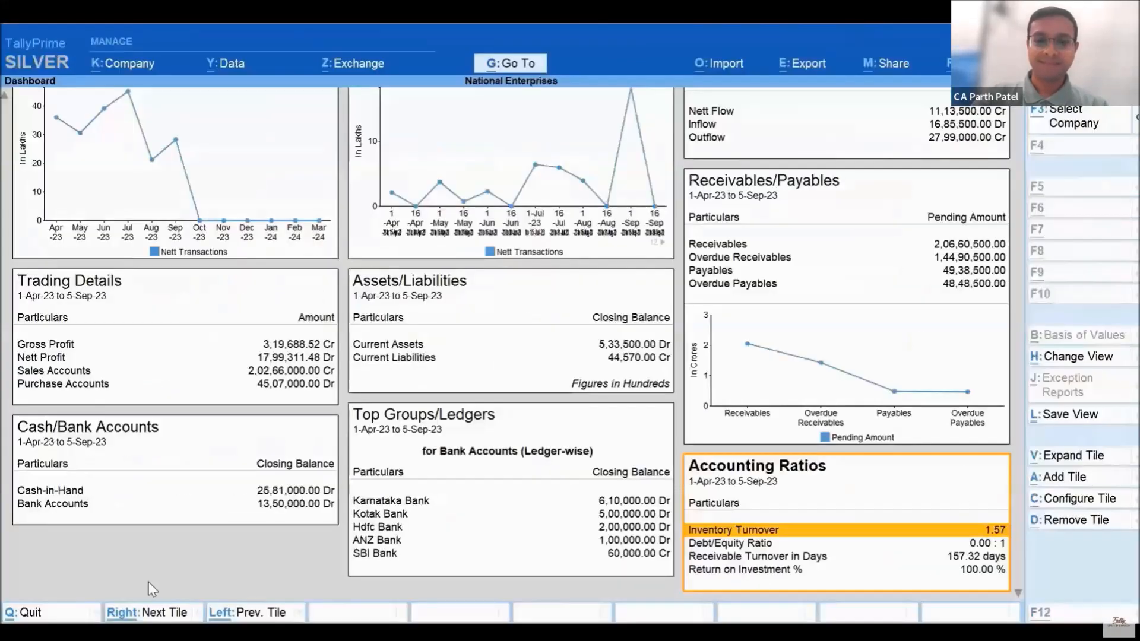
Save the customised dashboard view as Dashboard for Everyday and open that saved dashboard
key("Right")
key("ctrl+l")
key("ctrl+a")
key("alt+g")
type("Dash")
key("Return")
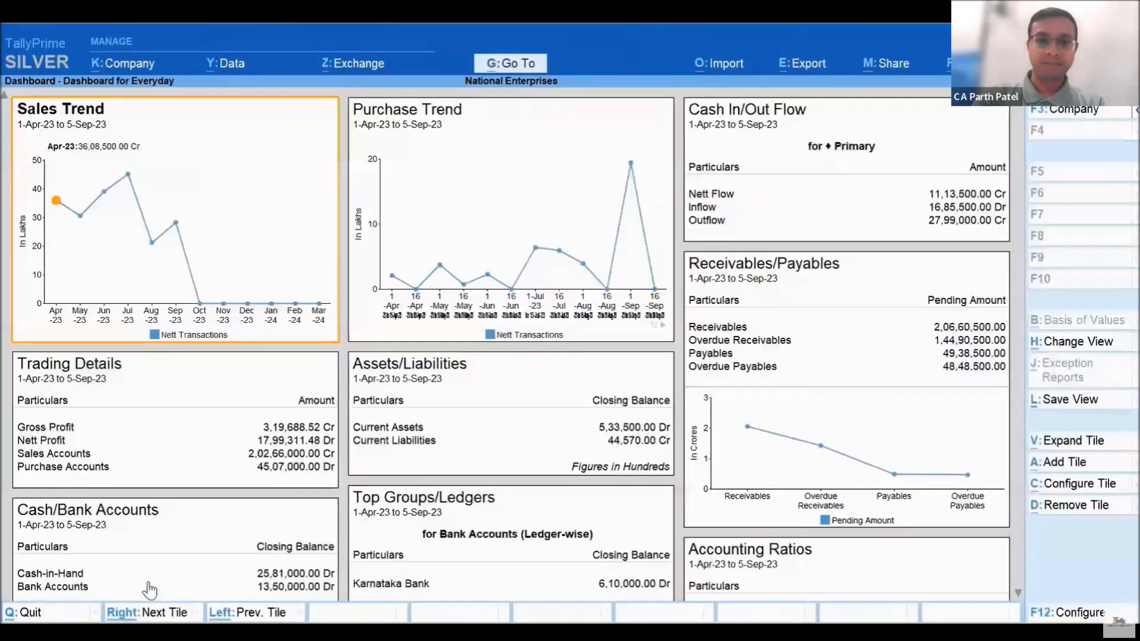
key("alt+Tab")
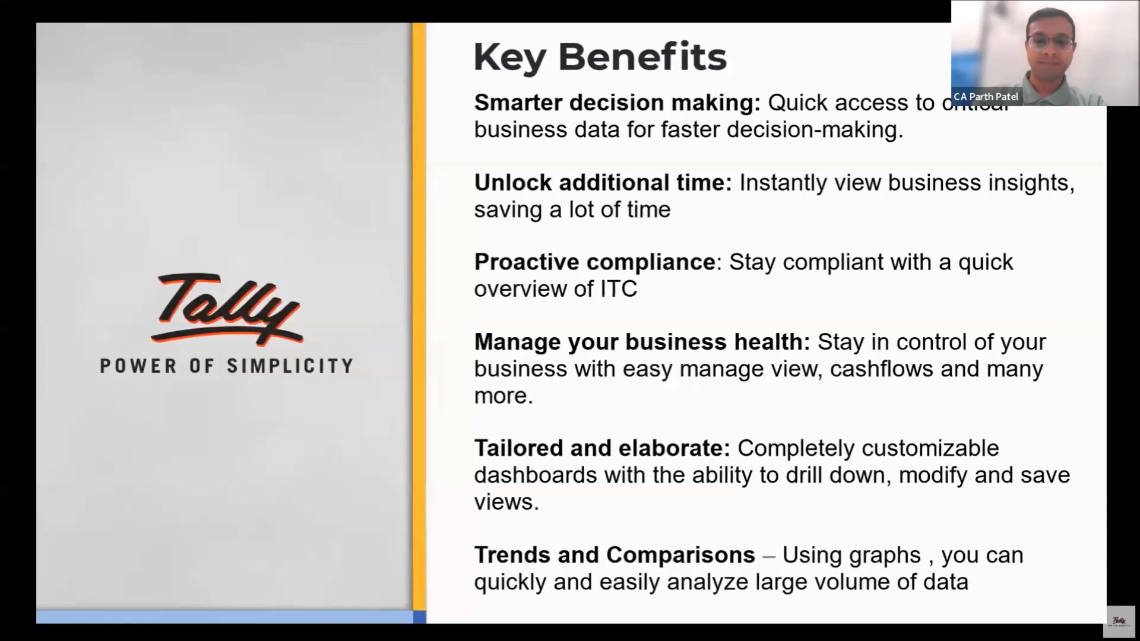
key("Right")
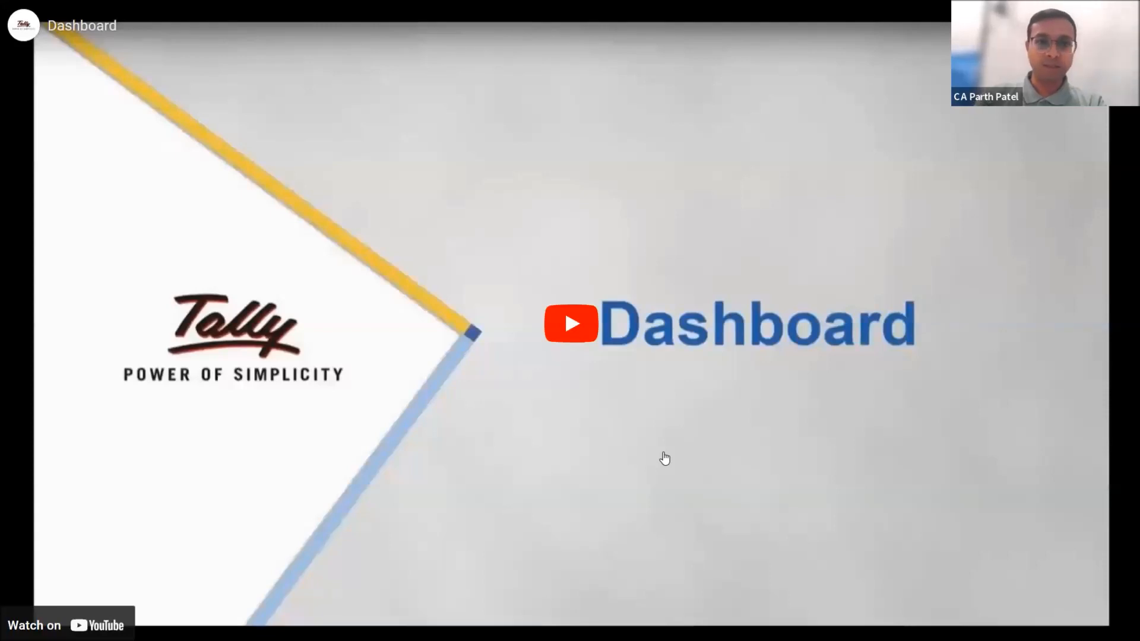
left_click(665, 459)
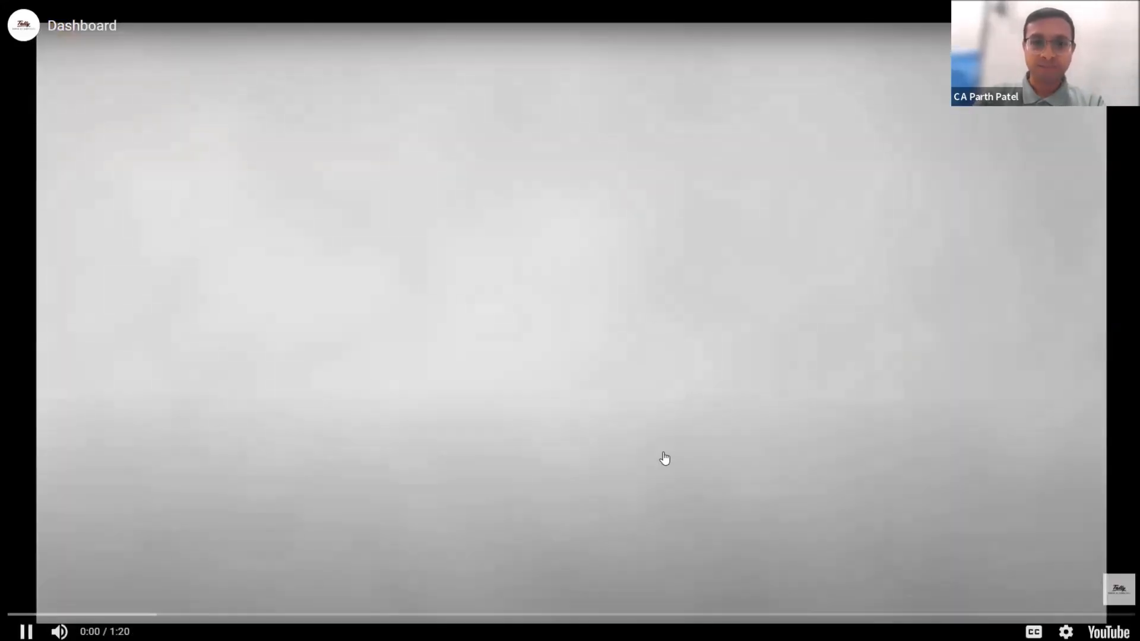
key("Right")
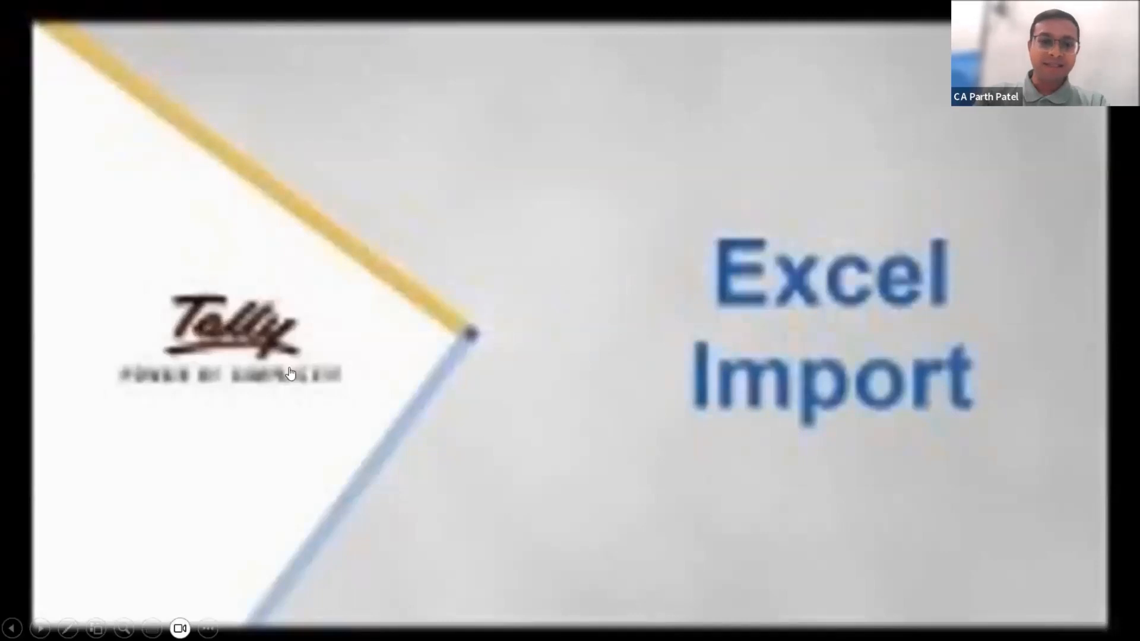
left_click(558, 326)
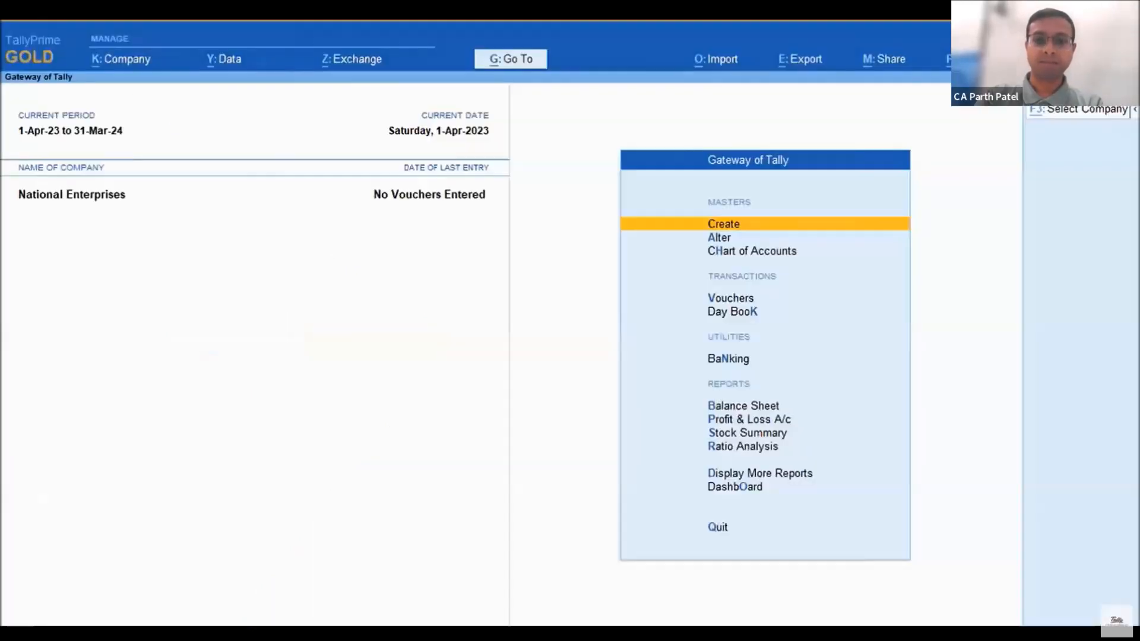
Open the sample Excel file AllAccountingMasters for importing masters
key("alt+o")
key("Down")
key("Down")
key("Down")
key("Return")
key("Down")
key("Return")
key("Return")
key("Return")
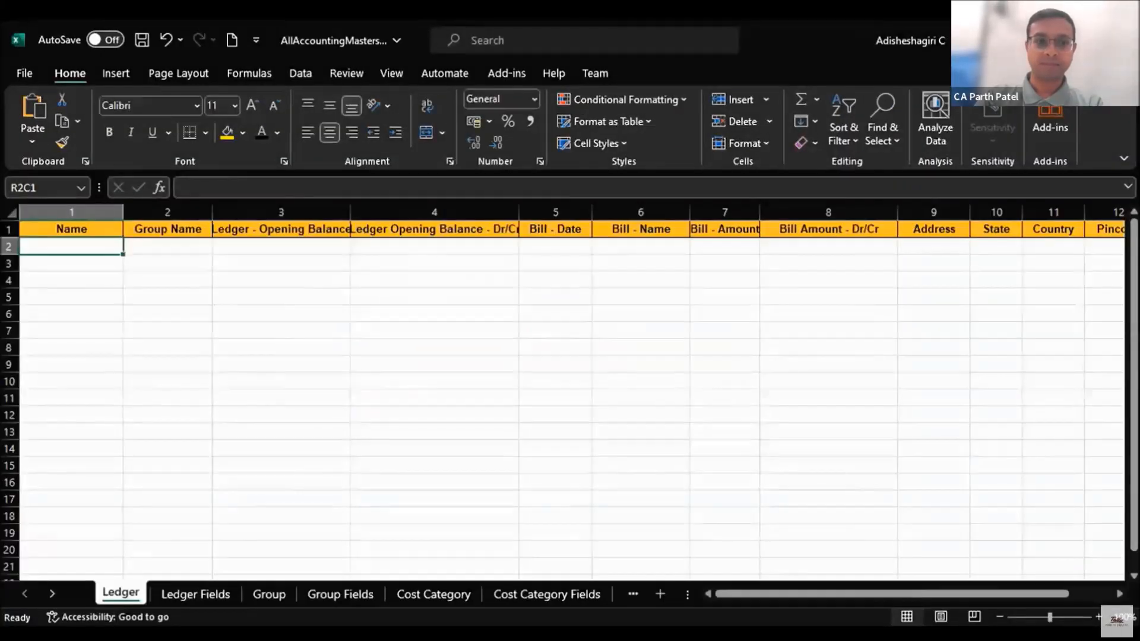
Enter the ledger SLV Enterprises under Sundry Debtors with an opening balance of 18000 Dr in the Ledger worksheet
type("SLV Enterprises")
key("Tab")
type("Sundry Debtors")
key("Tab")
type("10000")
key("Tab")
type("Dr")
key("Return")
Import the Ledger worksheet of AllAccountingMasters.xlsx into TallyPrime with the Default Template, modifying existing masters with new data and previewing the import summary
key("alt+Tab")
key("o")
key("Return")
key("Return")
key("Return")
key("Return")
key("Return")
key("Return")
key("Down")
key("Down")
key("Return")
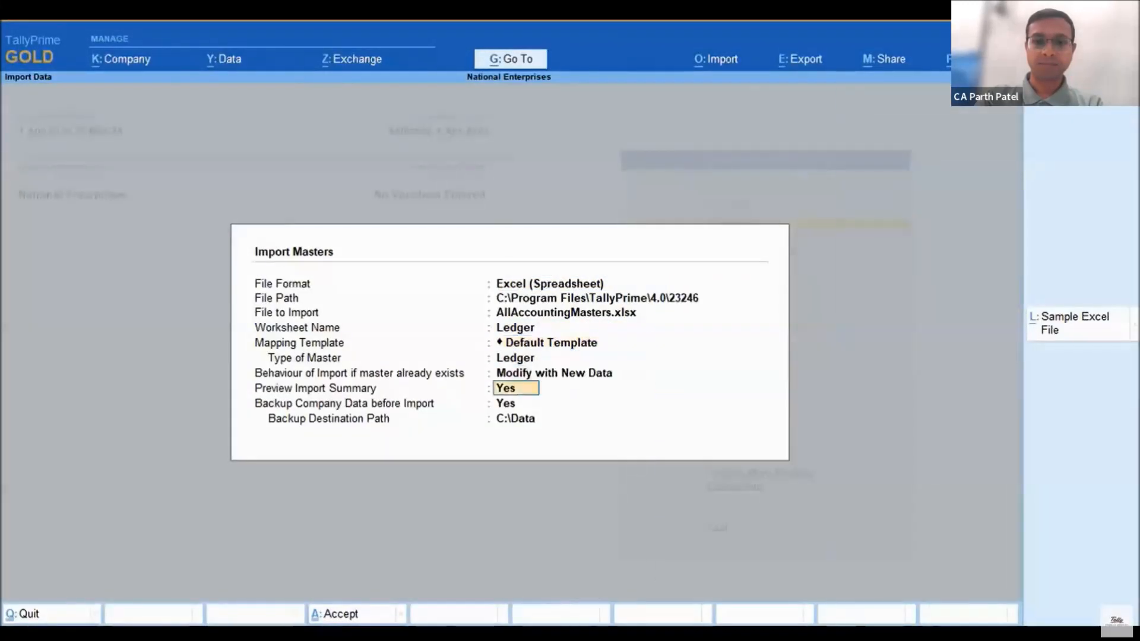
key("ctrl+a")
left_click(595, 512)
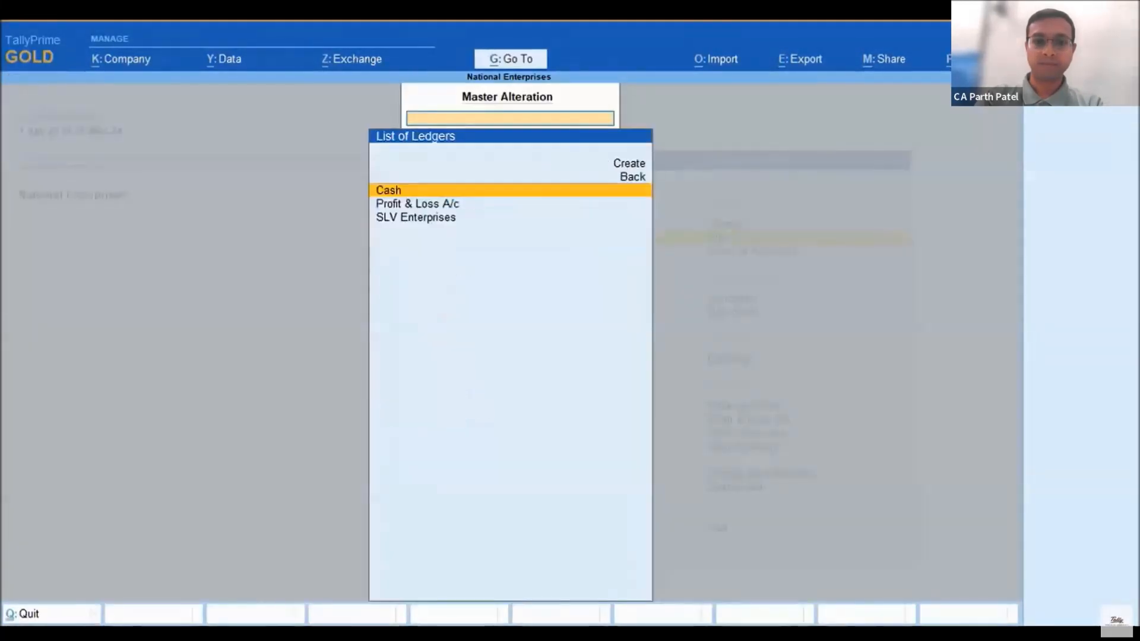
Open the imported SLV Enterprises ledger to check its group and opening balance, and return to the Gateway of Tally
key("Down")
key("Down")
key("Return")
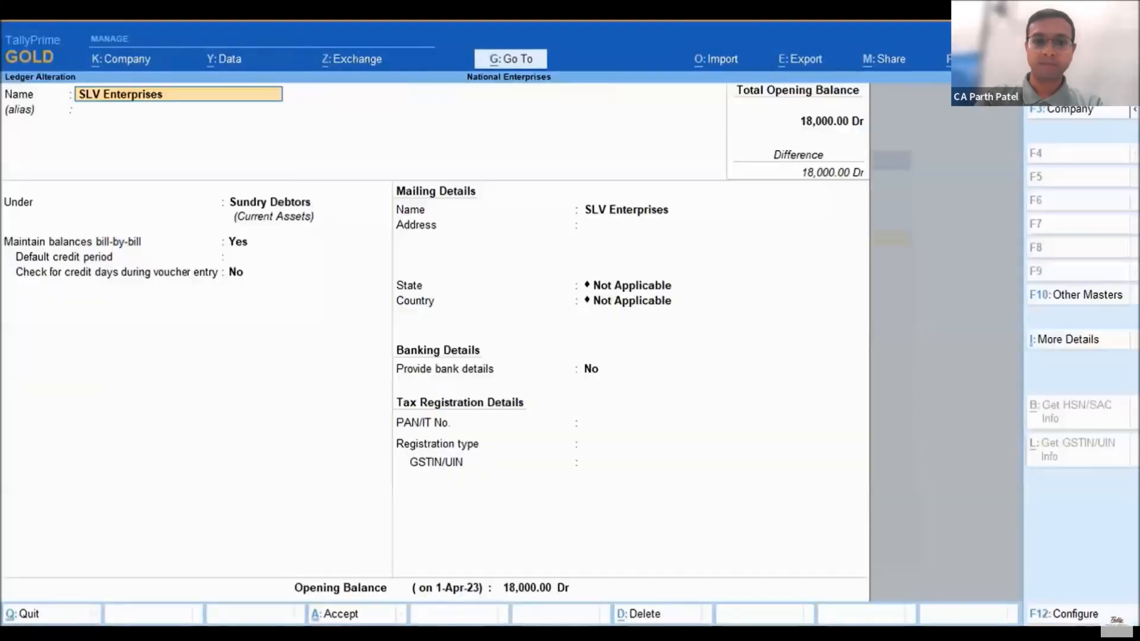
key("alt+Tab")
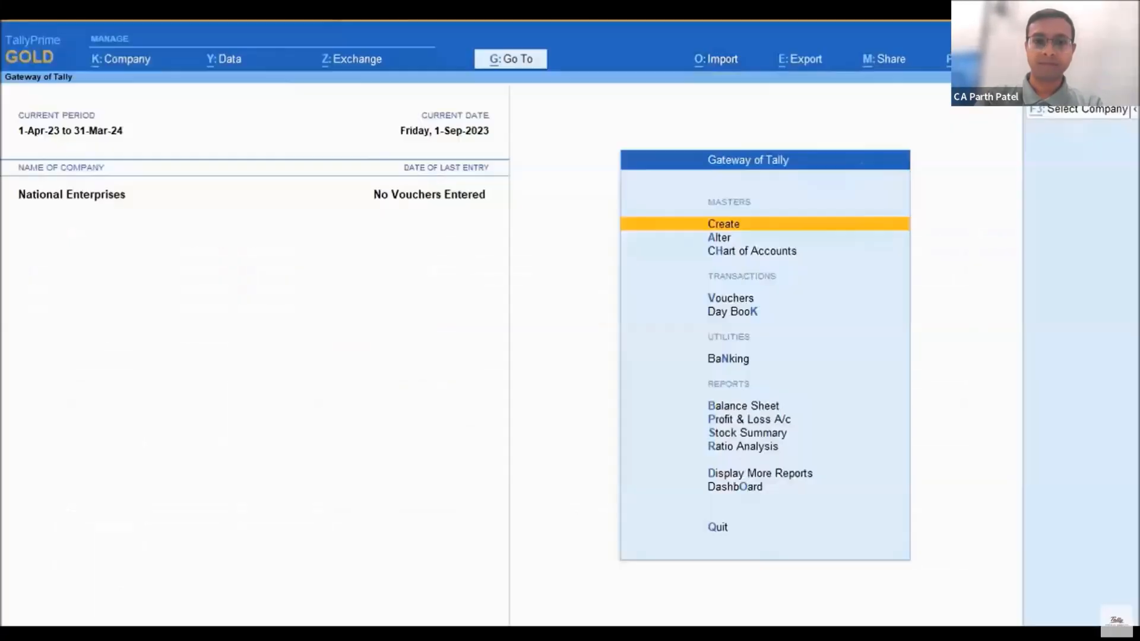
Start a transaction import from the Invoices worksheet of the SampleData_Excel Import (1) file in D:\import
key("alt+o")
key("Down")
key("Return")
Create a mapping template named Vouchers-Sales for Accounting Vouchers, available to all companies
key("Return")
key("Return")
key("Return")
key("Return")
key("Up")
key("Up")
key("Up")
key("Up")
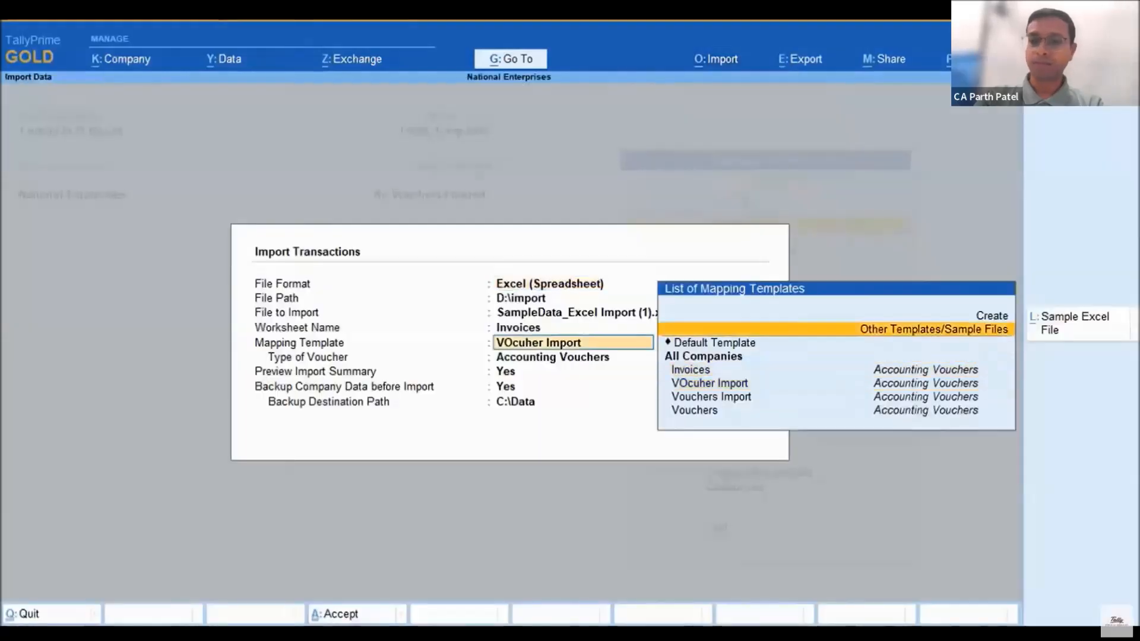
key("Return")
type("Vouchers-Sales")
Map the Voucher Type, Date, Invoice No., Customer Name and Invoice Amt columns, and add Service Charges and IGST as bottom ledgers
key("Return")
key("Return")
key("Return")
key("Return")
key("Return")
key("Return")
key("Return")
key("Return")
key("Down")
key("Down")
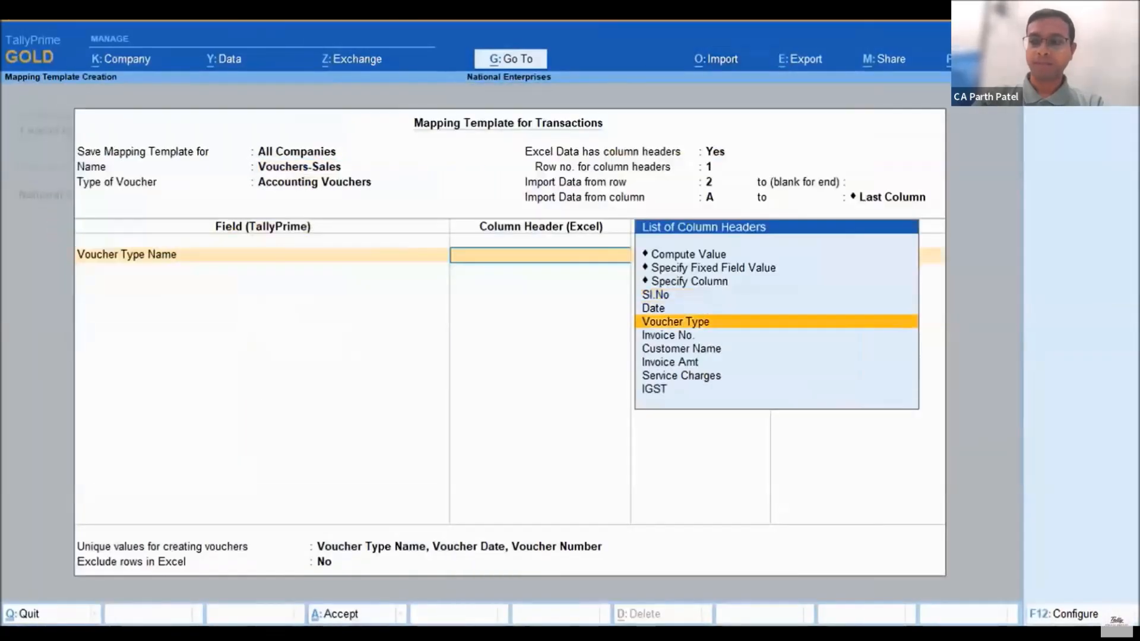
key("Return")
key("Return")
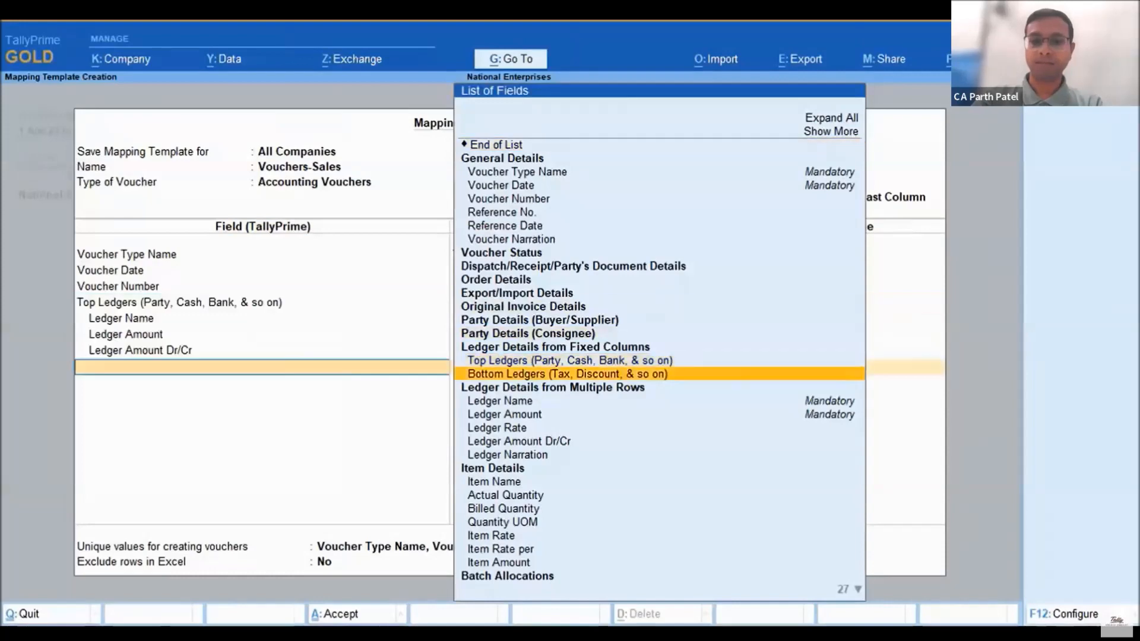
Save the Vouchers-Sales mapping template and import the transactions from the Excel file
key("Return")
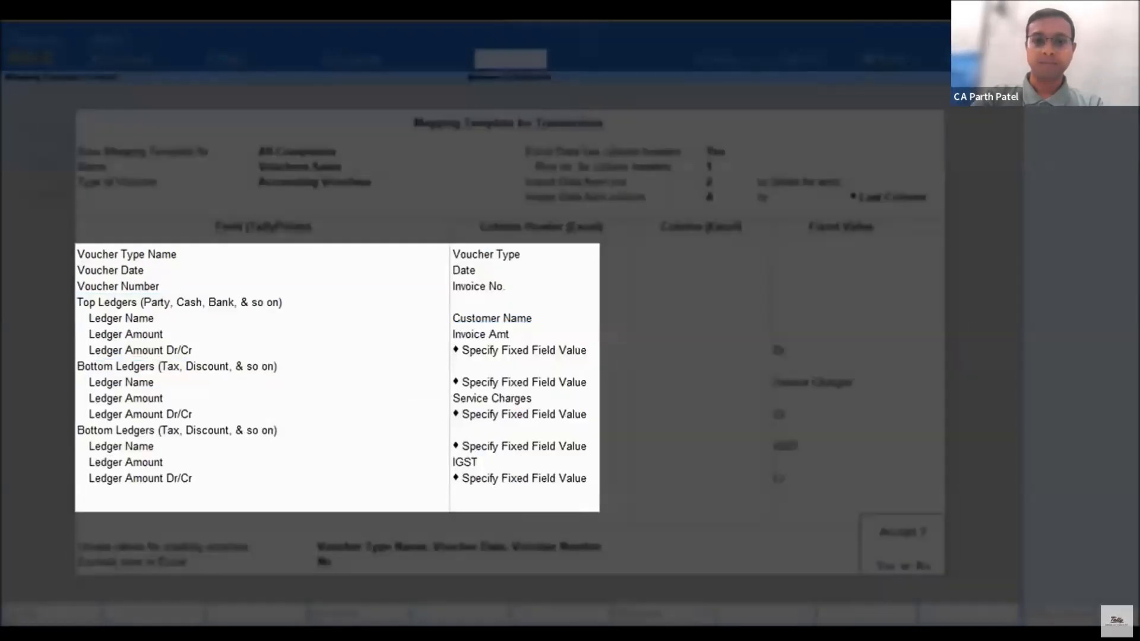
key("Return")
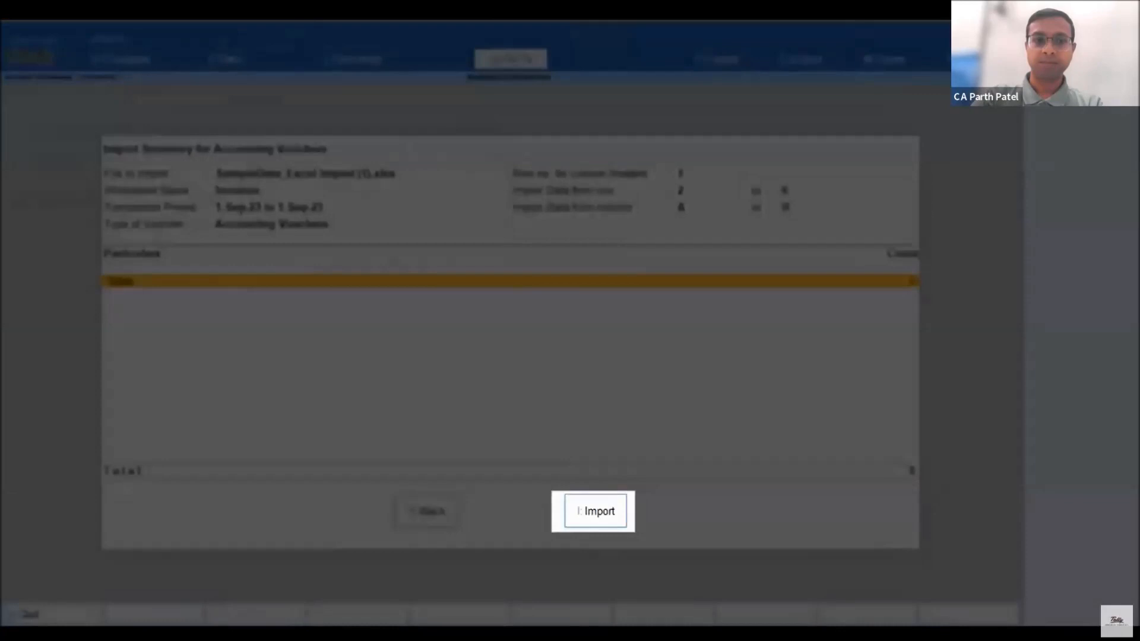
key("i")
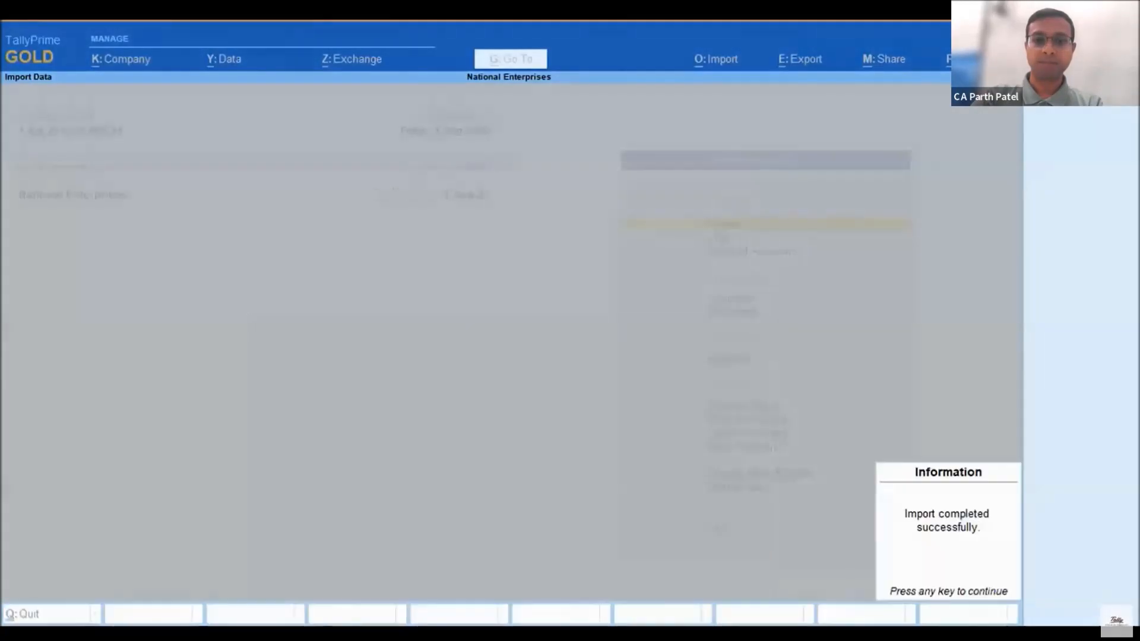
key("Return")
key("Down")
key("Down")
key("Down")
key("Down")
key("Return")
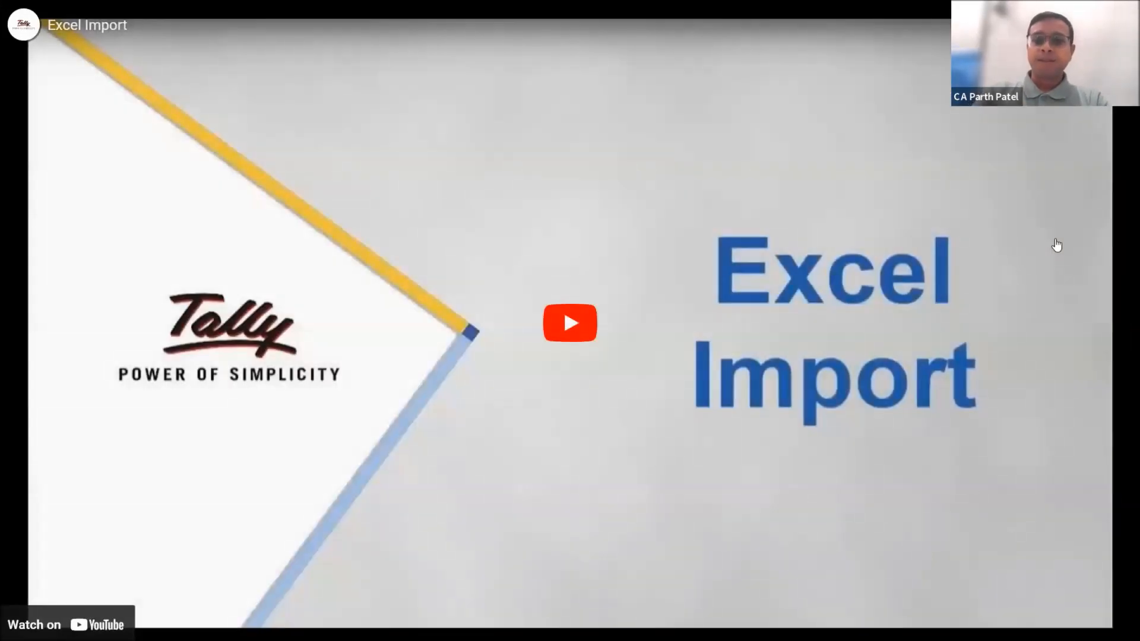
left_click(984, 285)
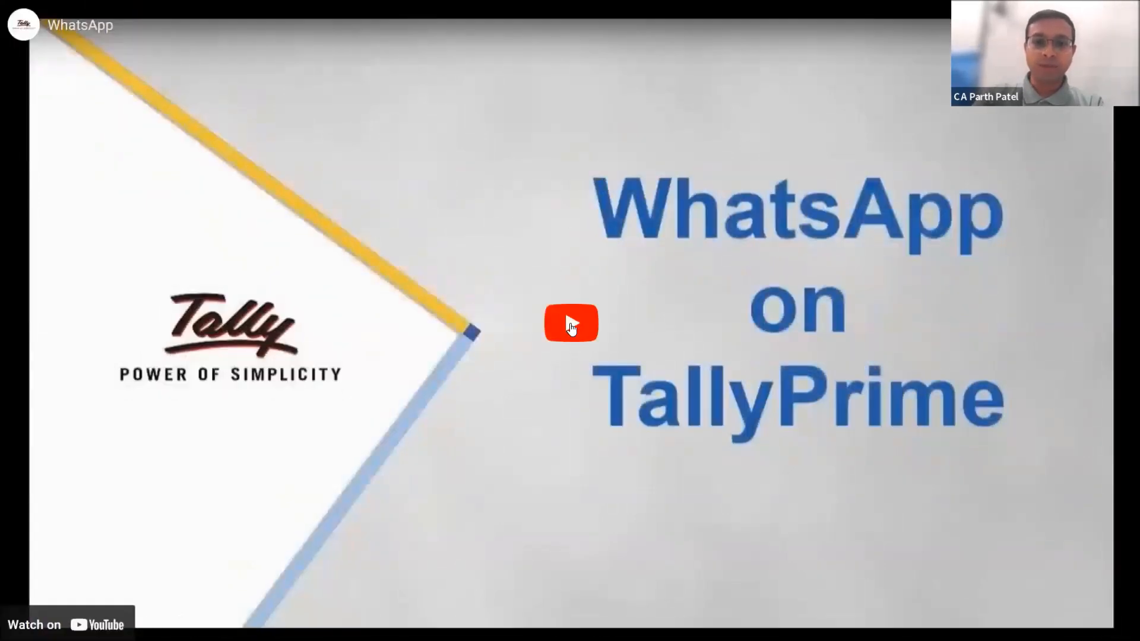
left_click(571, 327)
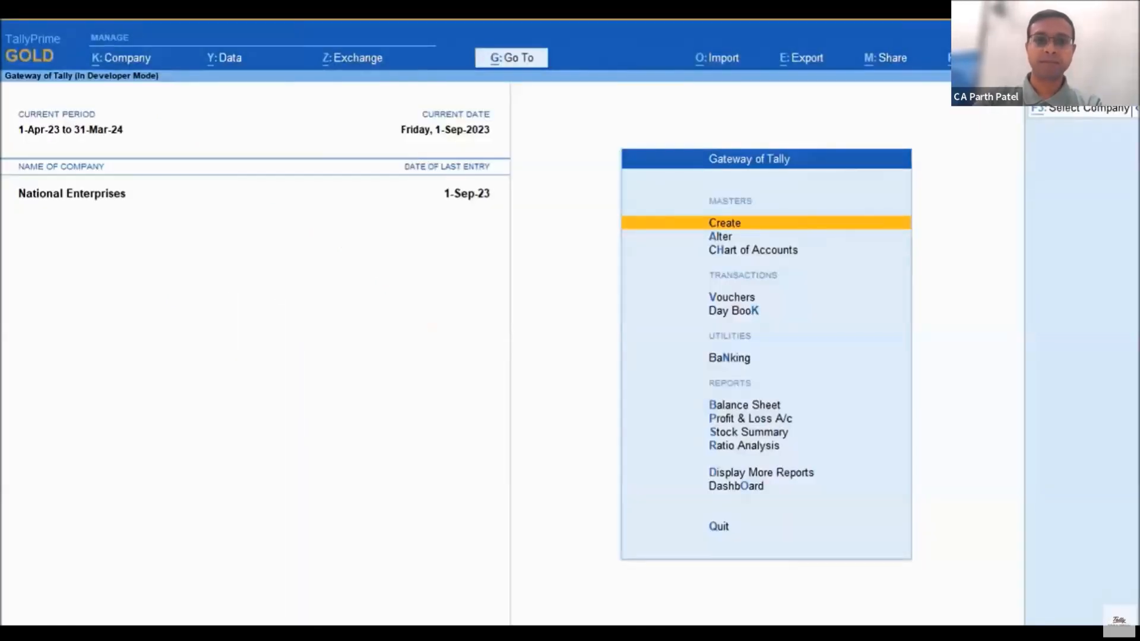
Add a new registered business WhatsApp number for National Enterprises by entering the business phone number and accepting its details
key("alt+m")
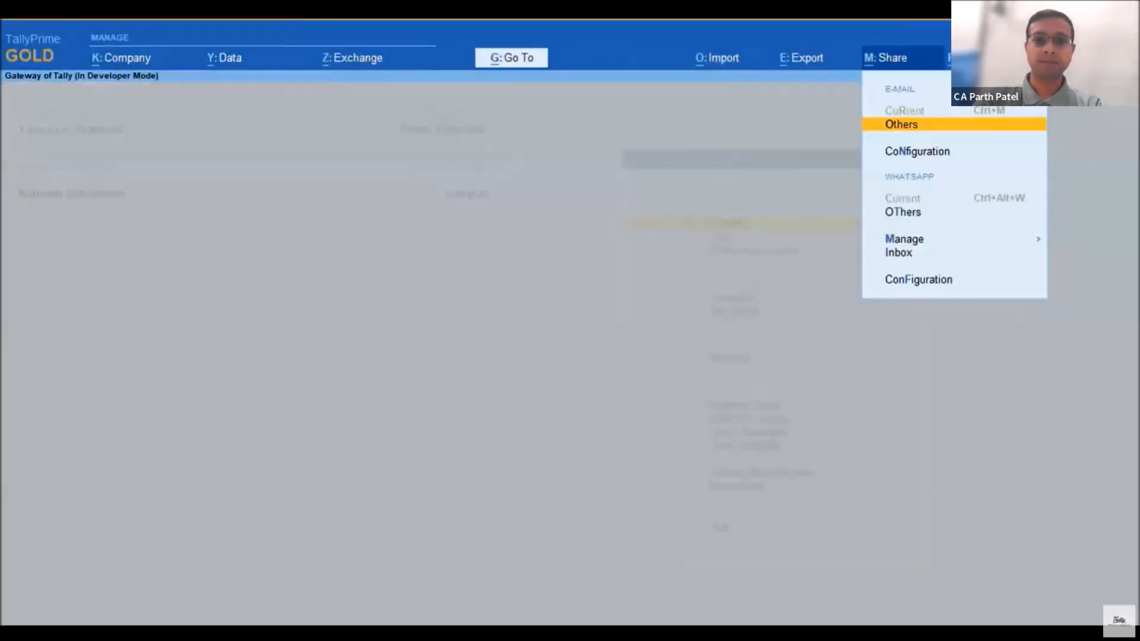
key("Down")
key("Down")
key("Down")
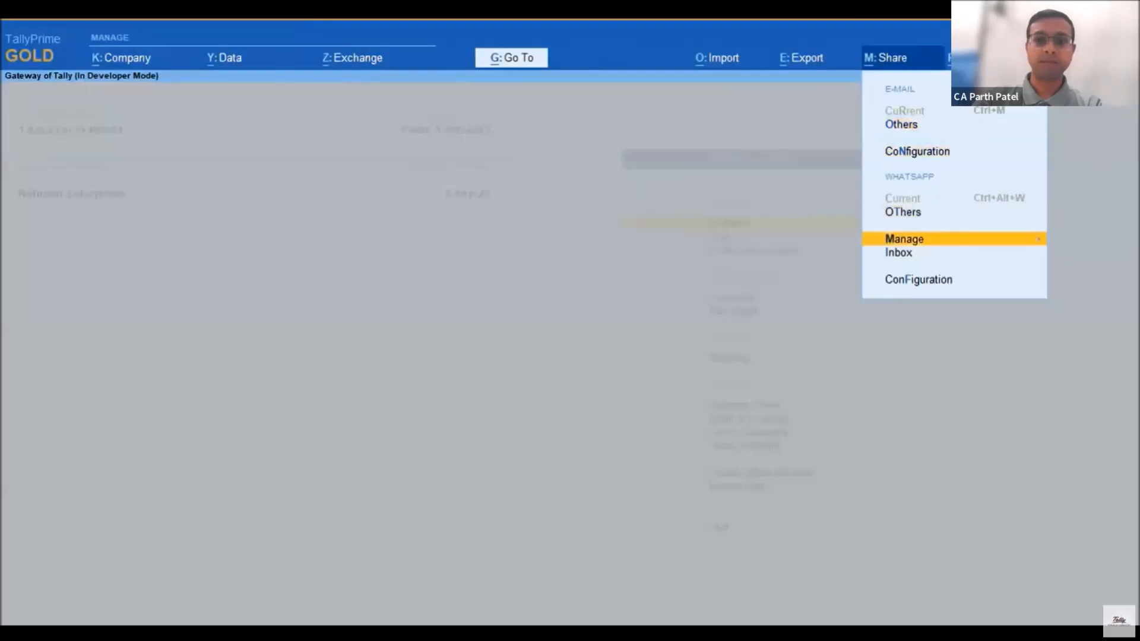
key("Return")
key("Down")
key("Return")
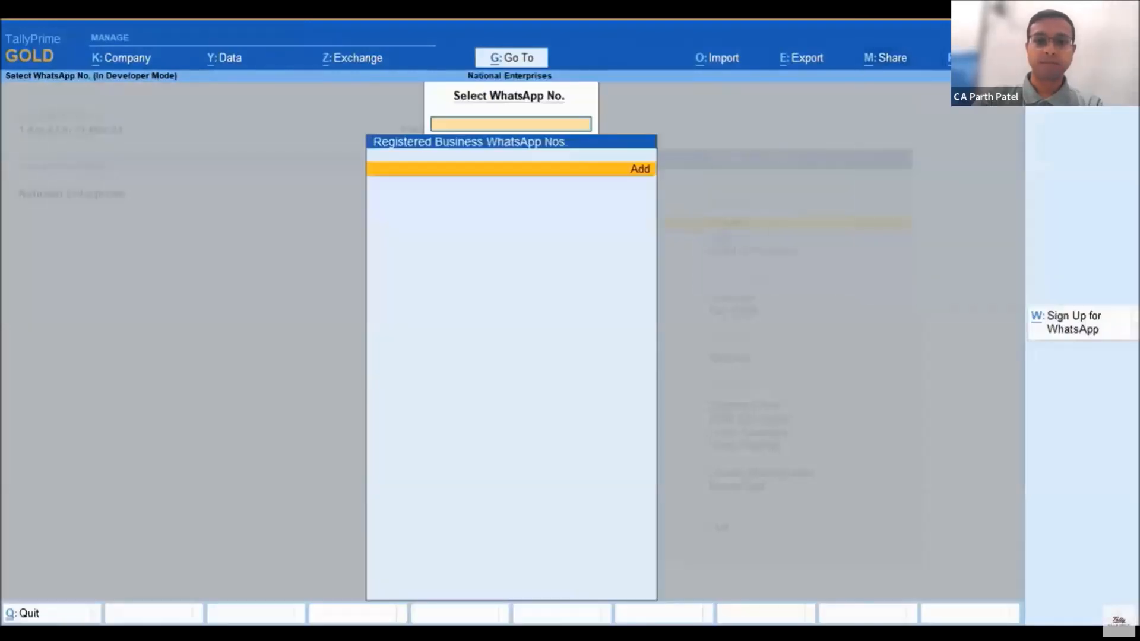
key("Return")
type("706")
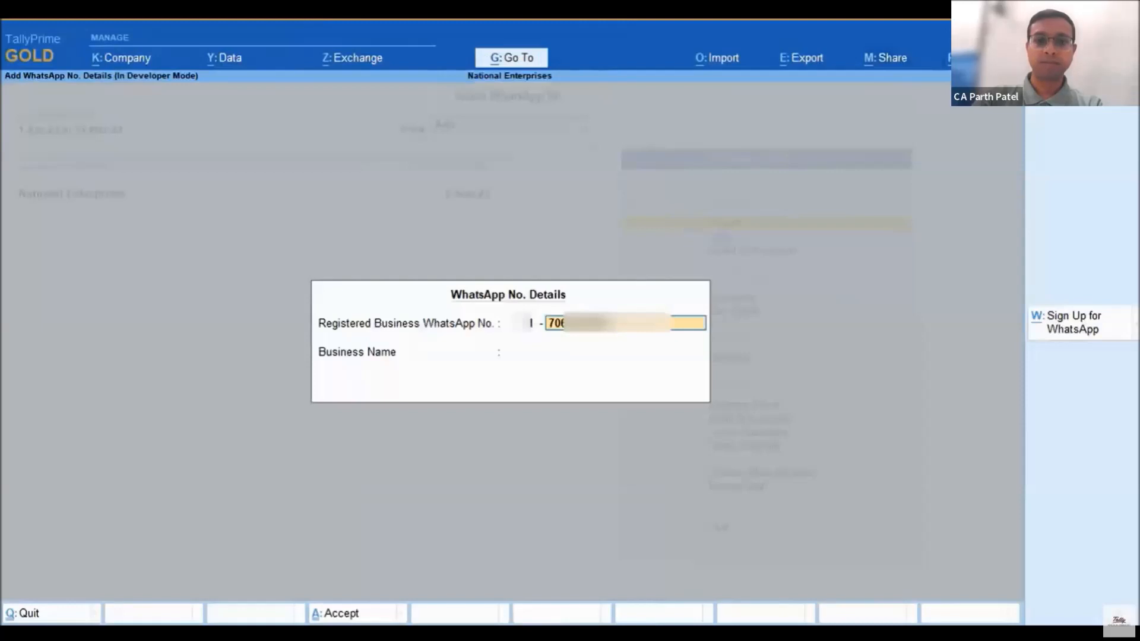
key("Return")
key("Return")
Log in to the WhatsApp Business account with the username and account password, and return to the Gateway of Tally
key("Return")
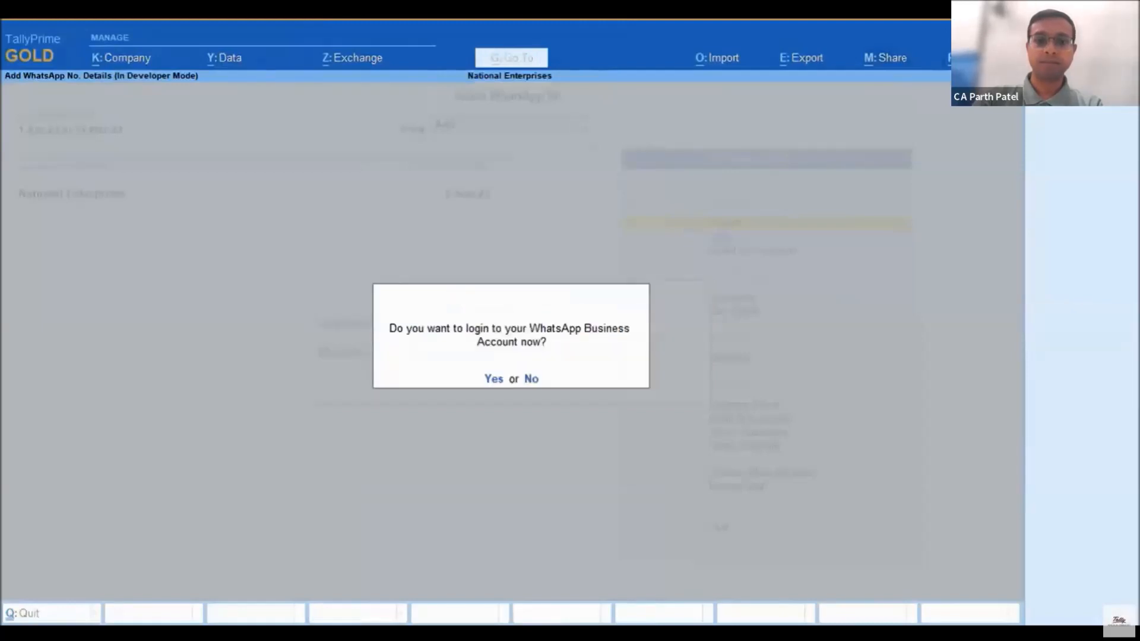
key("Return")
key("Return")
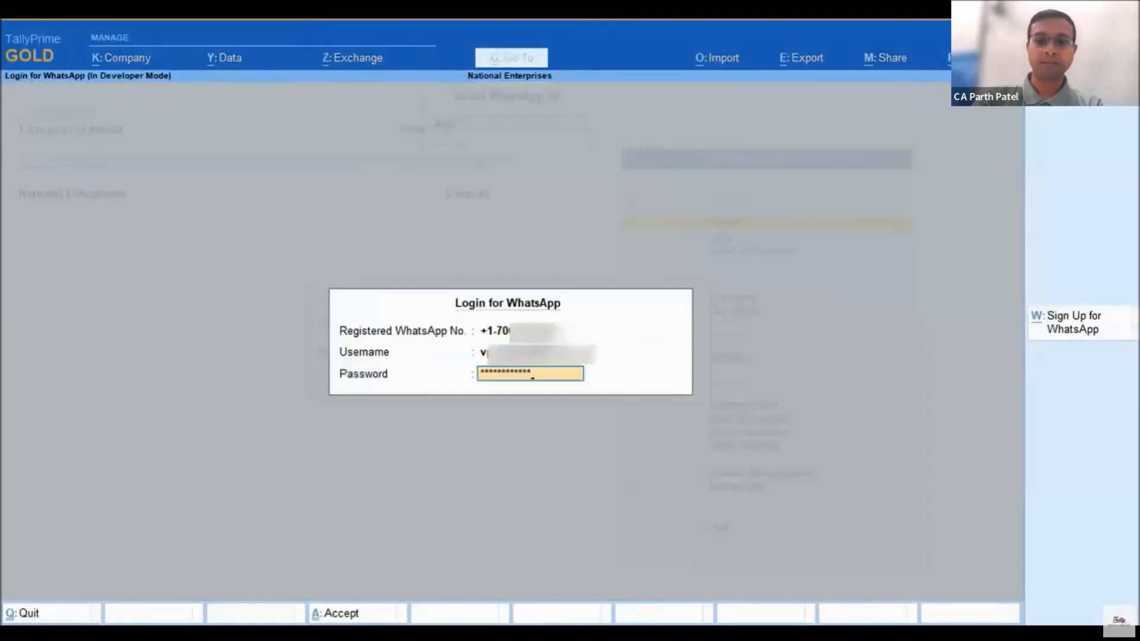
key("Return")
key("Escape")
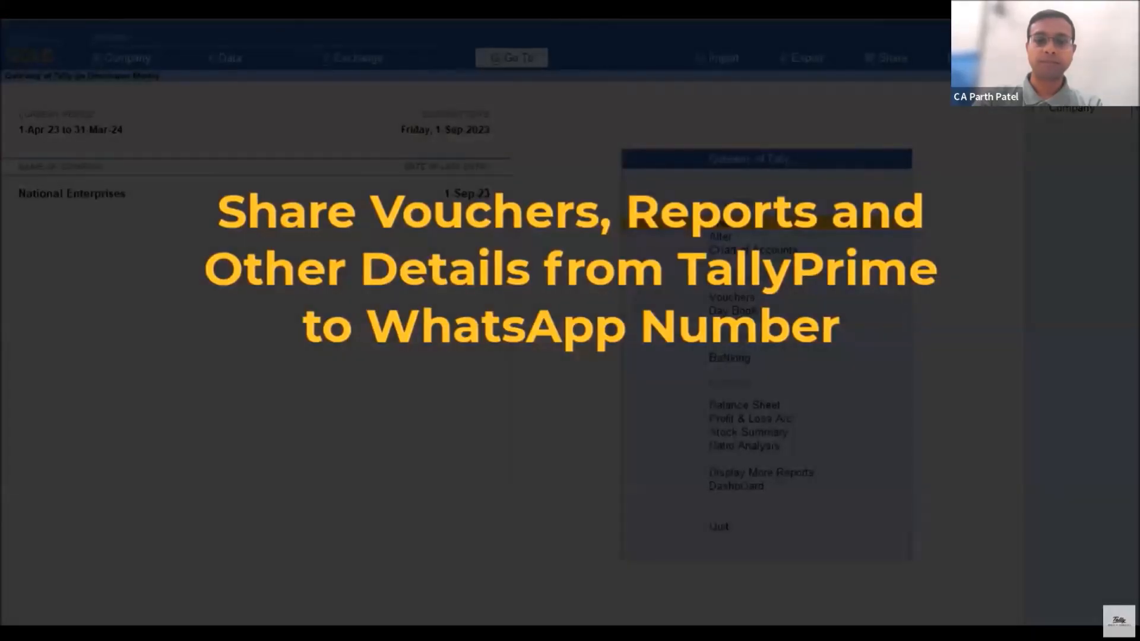
Alter the Star Fashions ledger by entering the party's primary mobile number in its mailing details
key("Down")
key("Return")
key("Down")
key("Down")
key("Down")
key("Down")
key("Down")
key("Down")
key("Down")
key("Down")
key("Down")
key("Down")
key("Down")
key("Down")
key("Down")
key("Down")
key("Down")
key("Return")
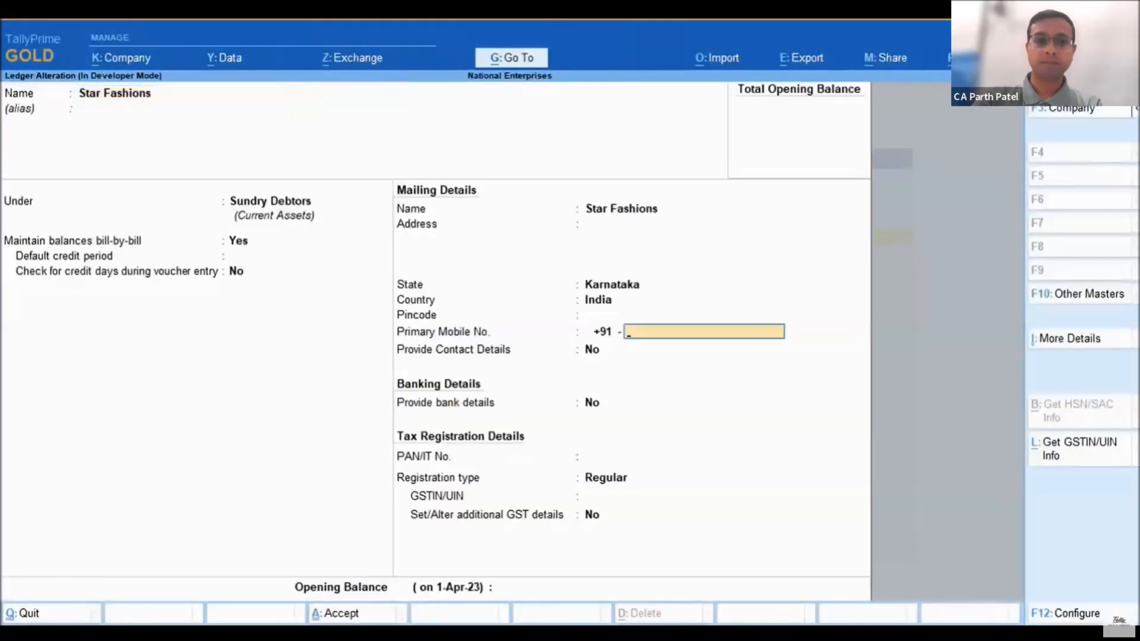
type("886")
key("Return")
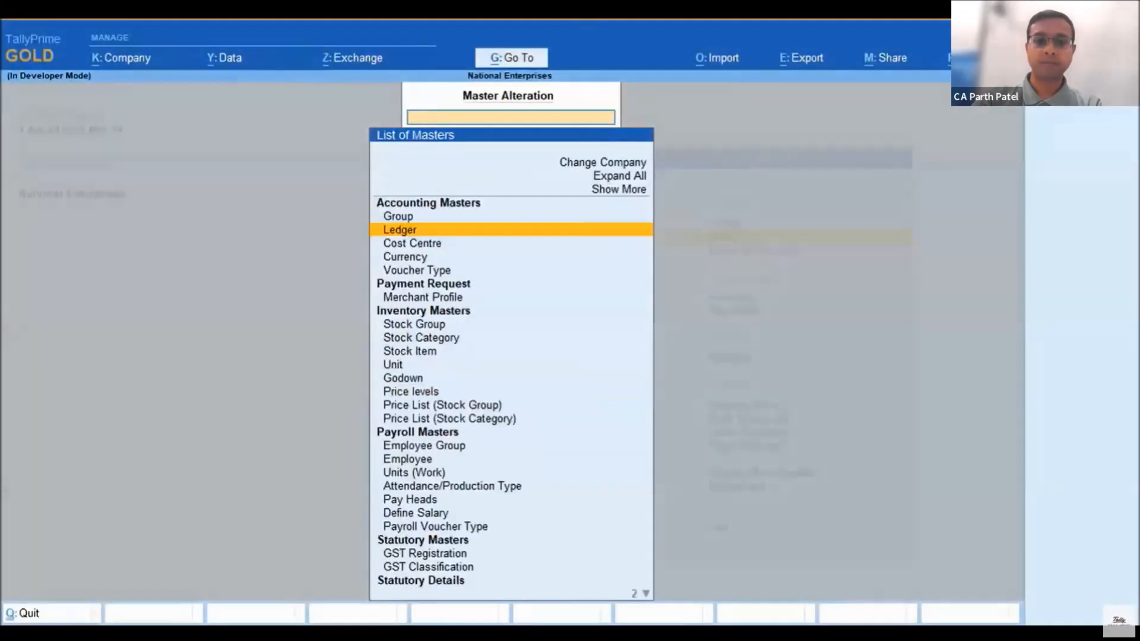
key("Escape")
Open the 1-Sep-23 Star Fashions sales voucher from the Day Book and start sharing the invoice through WhatsApp
key("Return")
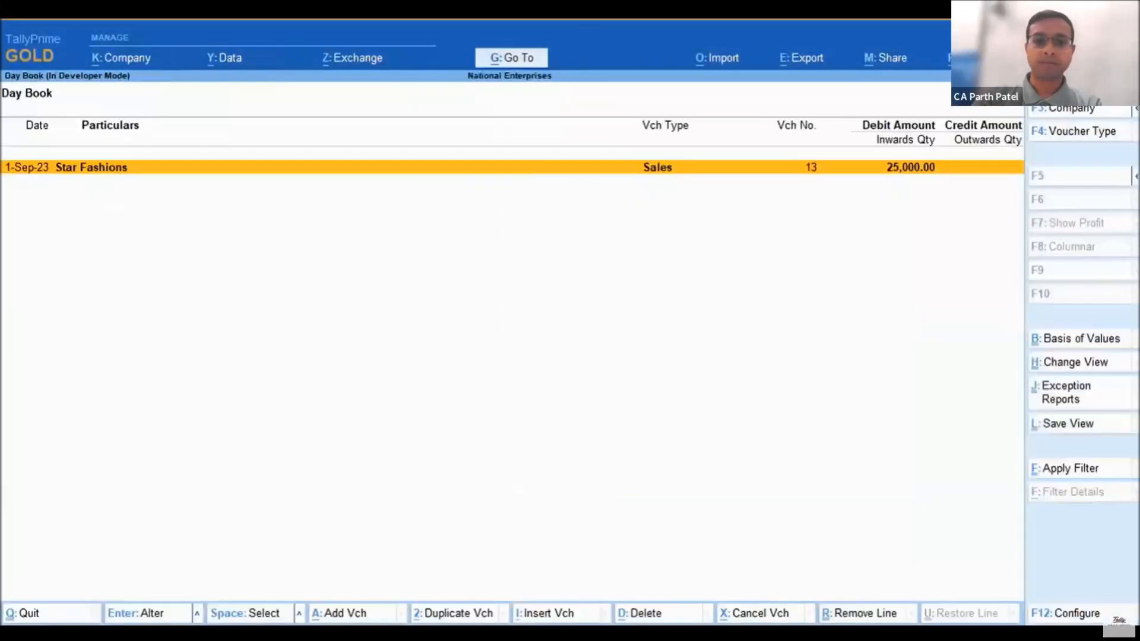
key("Return")
key("alt+m")
key("Down")
key("Down")
key("Down")
key("Return")
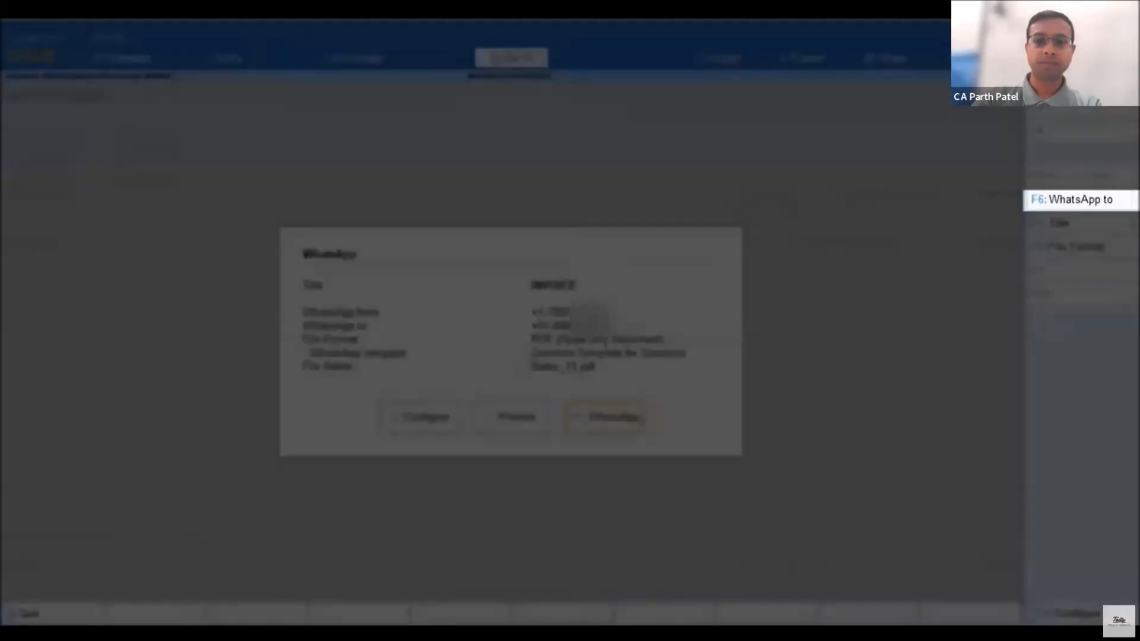
Change the WhatsApp recipient of the invoice to a new mobile number by entering the recipient's phone number
key("F6")
key("Down")
key("Return")
type("997")
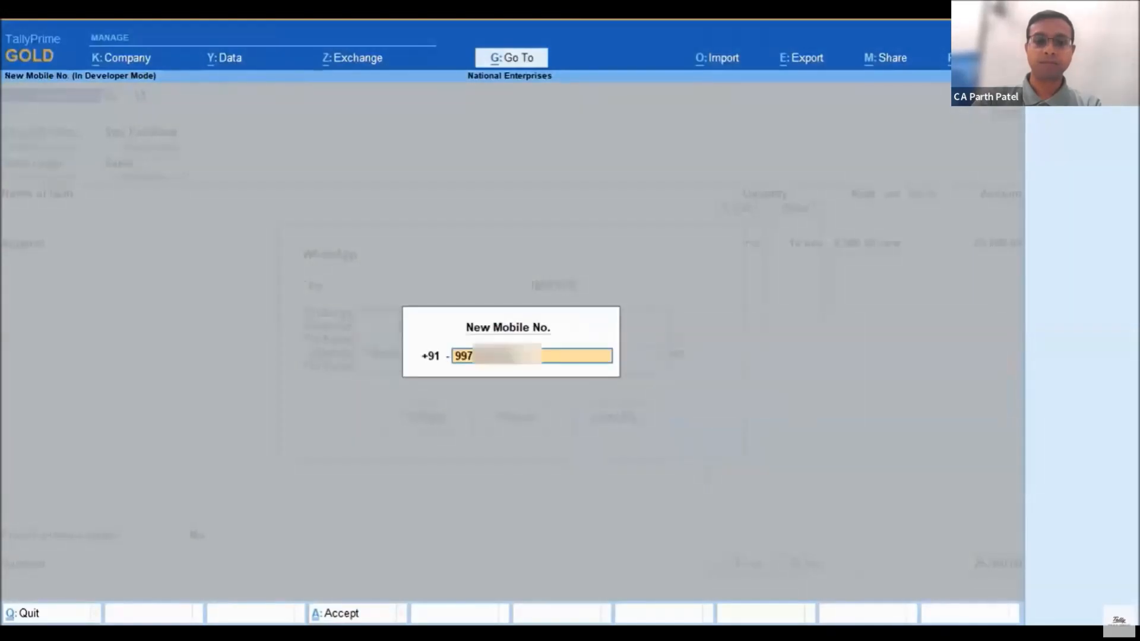
key("Return")
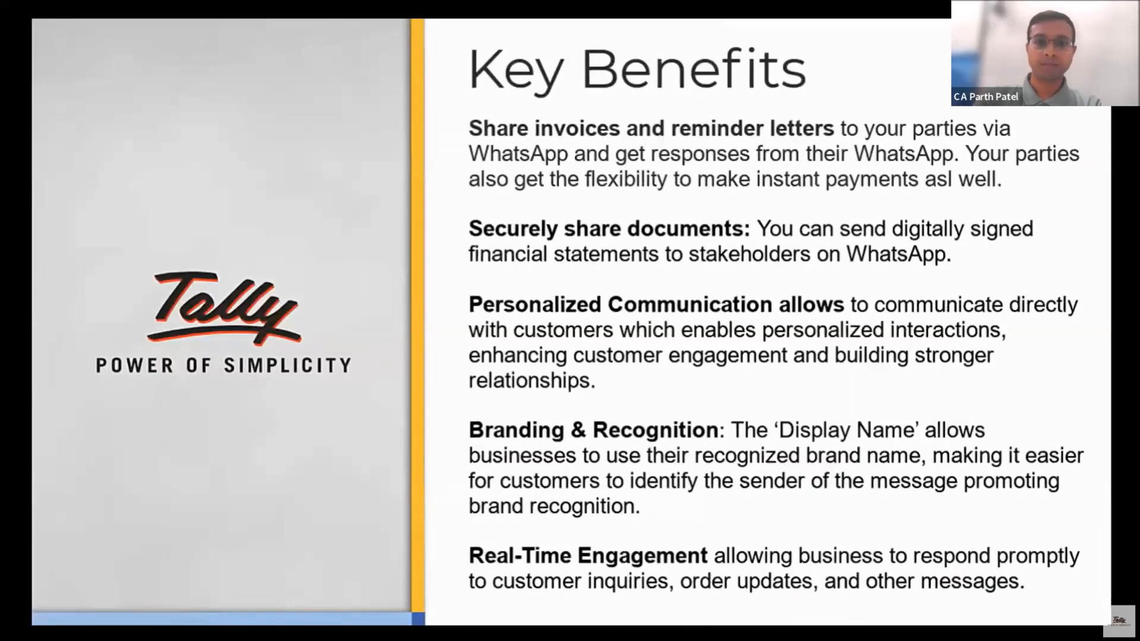
mouse_move(1123, 561)
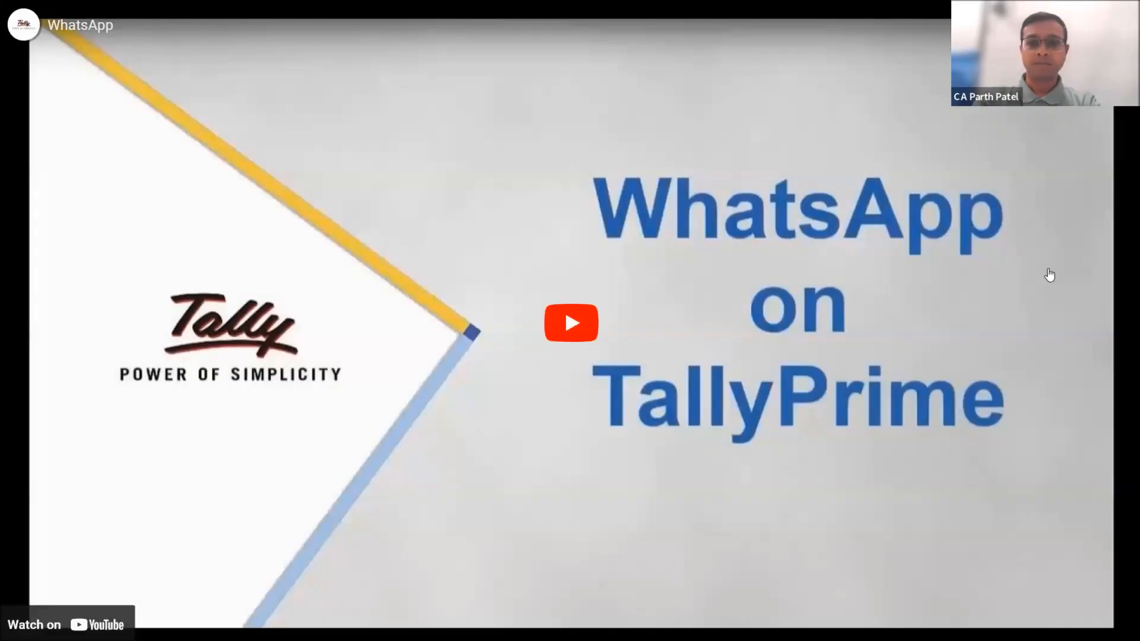
left_click(1007, 385)
key("Right")
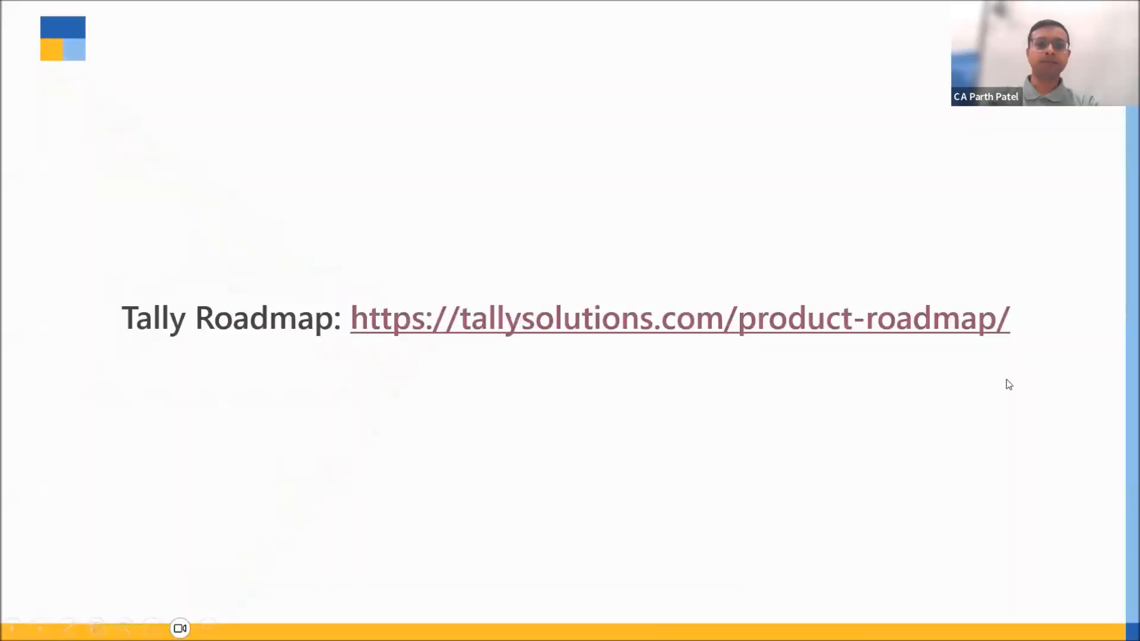
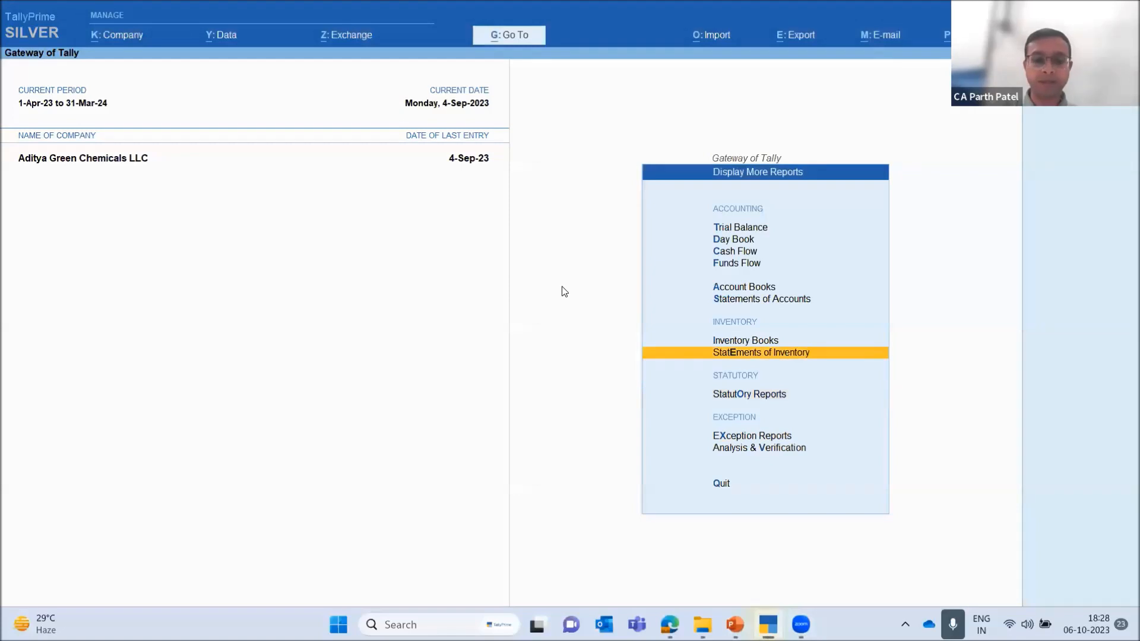
Open the GSTR-1 return from the GST section of the statutory reports
key("Escape")
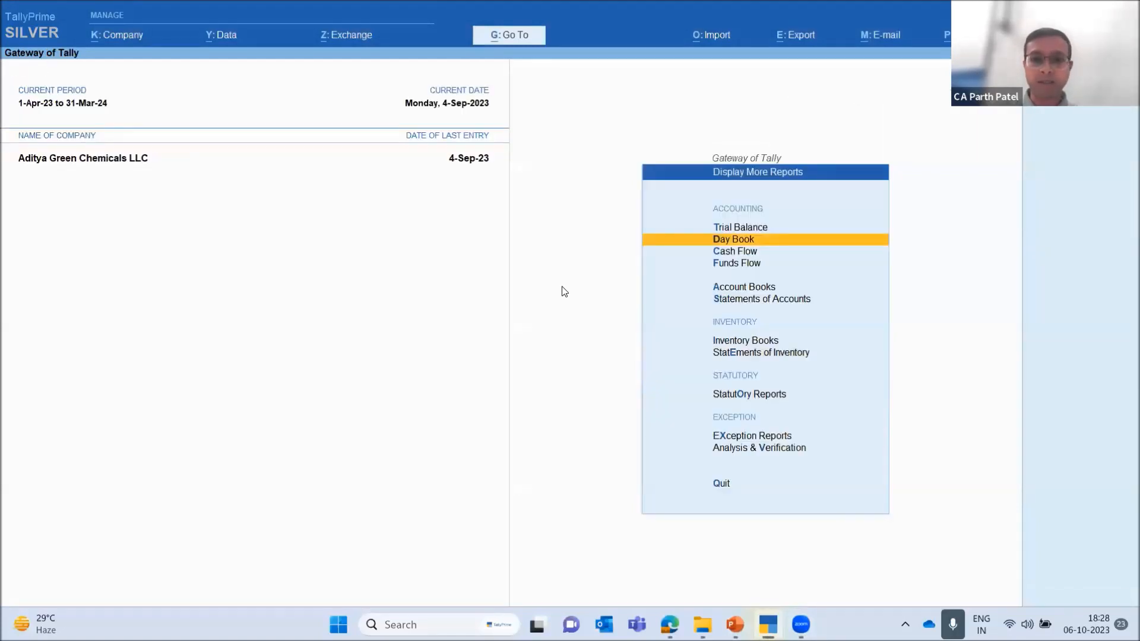
key("Escape")
key("Return")
key("Down")
key("Down")
key("Down")
key("Down")
key("Down")
key("Down")
key("Down")
key("Down")
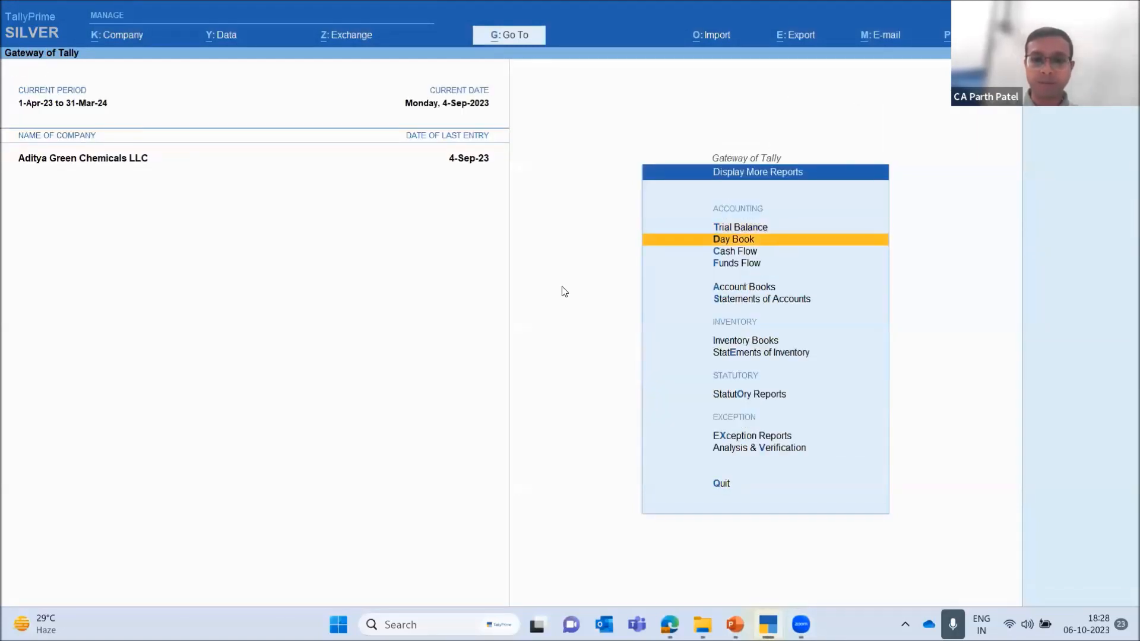
key("Return")
key("Down")
key("Down")
key("Up")
key("Up")
key("Return")
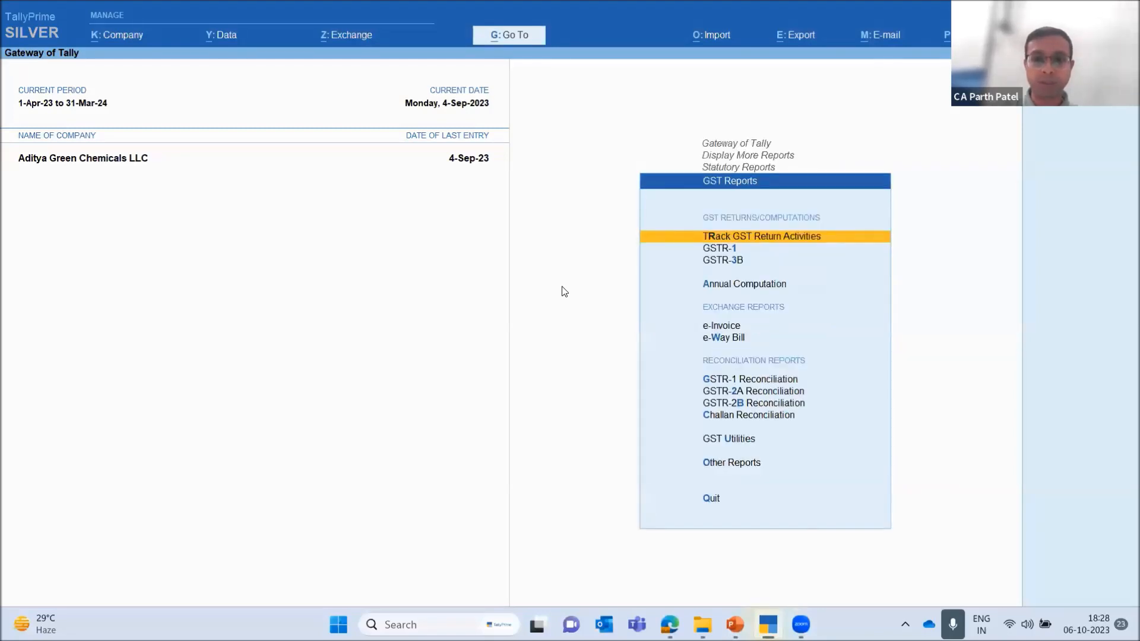
key("Down")
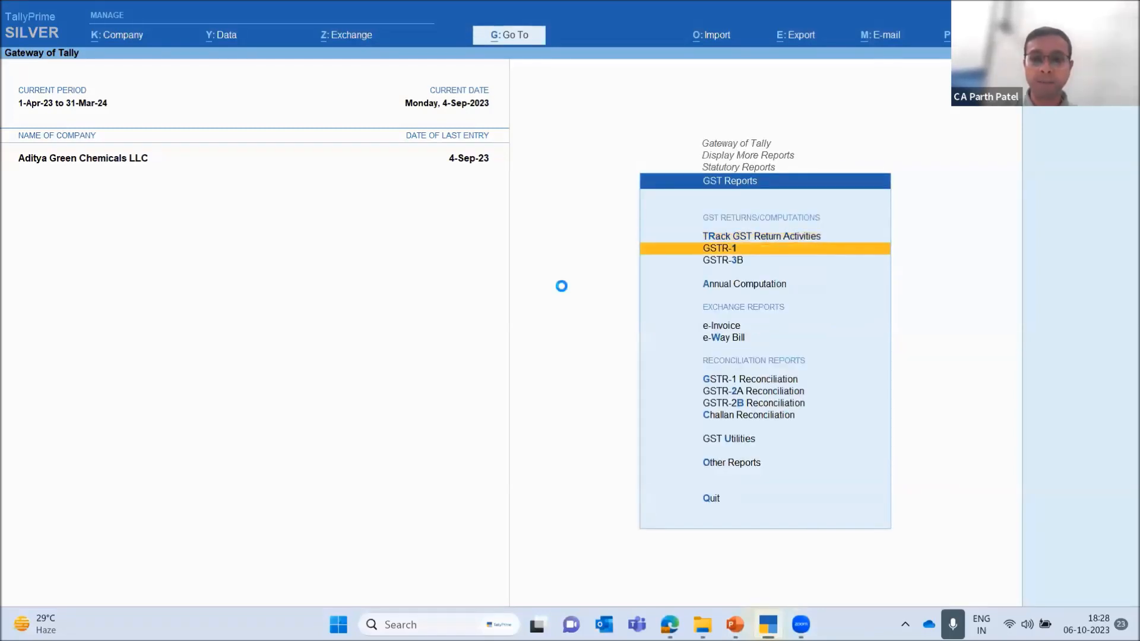
key("Return")
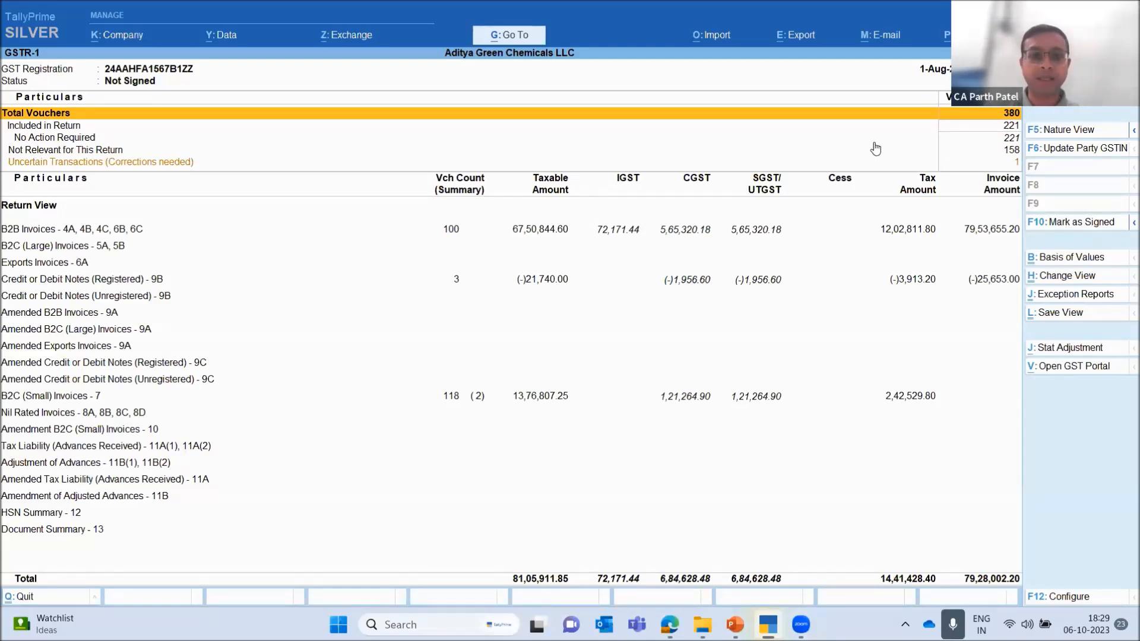
Open the party GSTIN/UIN update list from GSTR-1, look through the listed parties to the end, and quit without saving
key("Down")
key("Down")
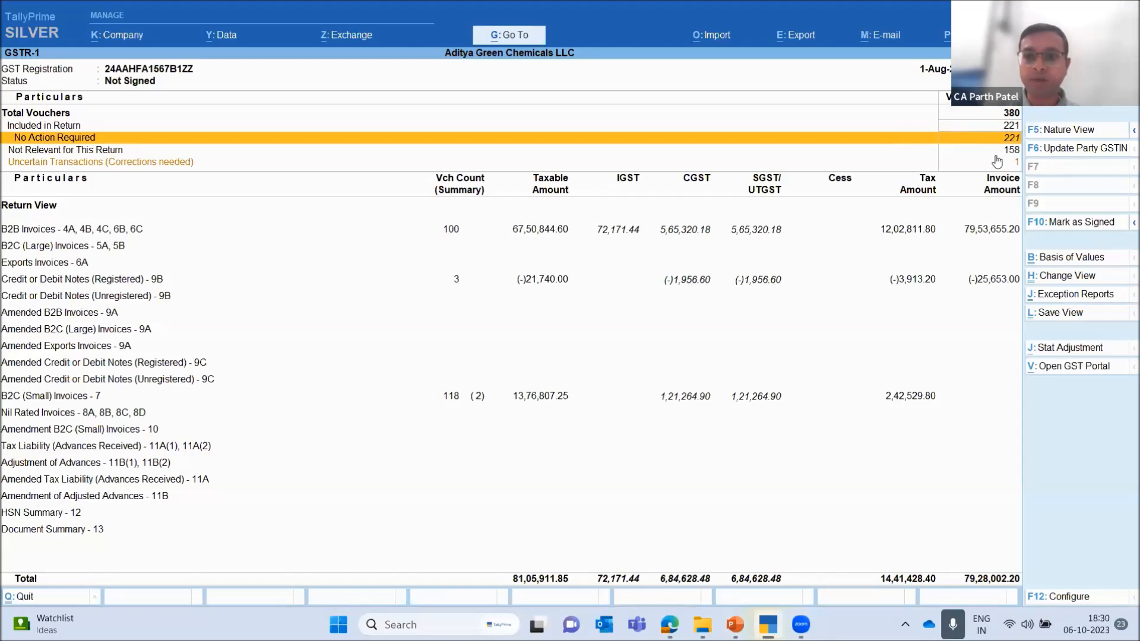
left_click(1090, 151)
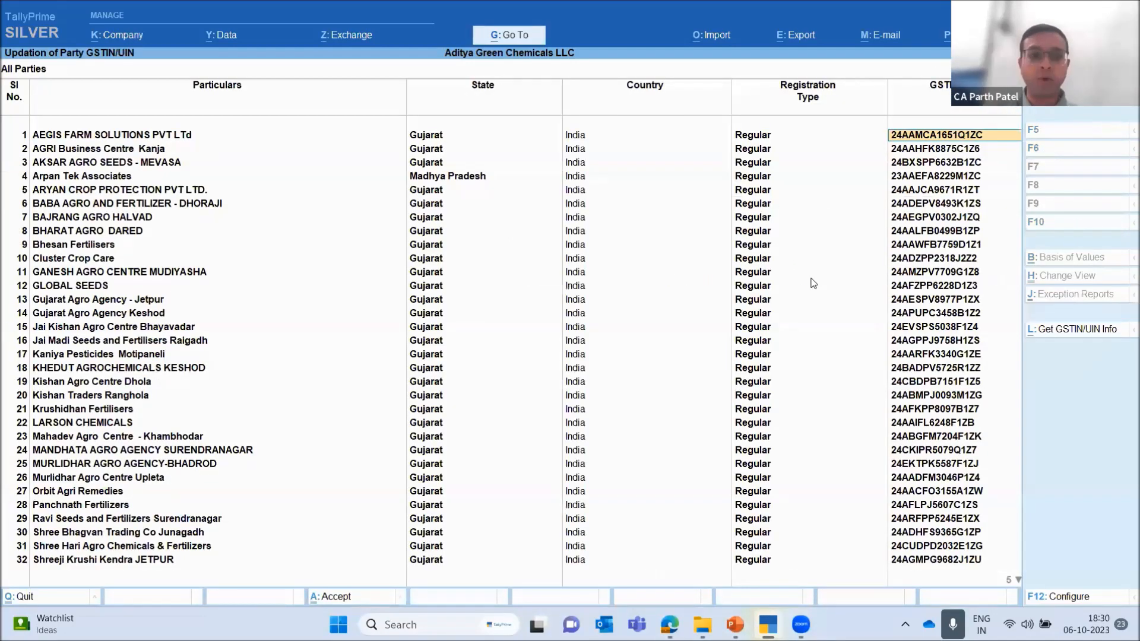
key("Down")
key("Down")
key("Down")
key("Down")
key("Down")
key("Down")
key("Down")
key("Down")
key("Down")
key("Down")
key("Down")
key("Down")
key("Down")
key("Down")
key("Down")
key("Down")
key("Down")
key("Down")
key("Down")
key("Down")
key("Down")
key("Down")
key("Down")
key("Down")
key("Down")
key("Down")
key("Down")
key("Down")
key("Down")
key("Down")
key("Down")
key("Down")
key("Down")
key("Down")
key("ctrl+a")
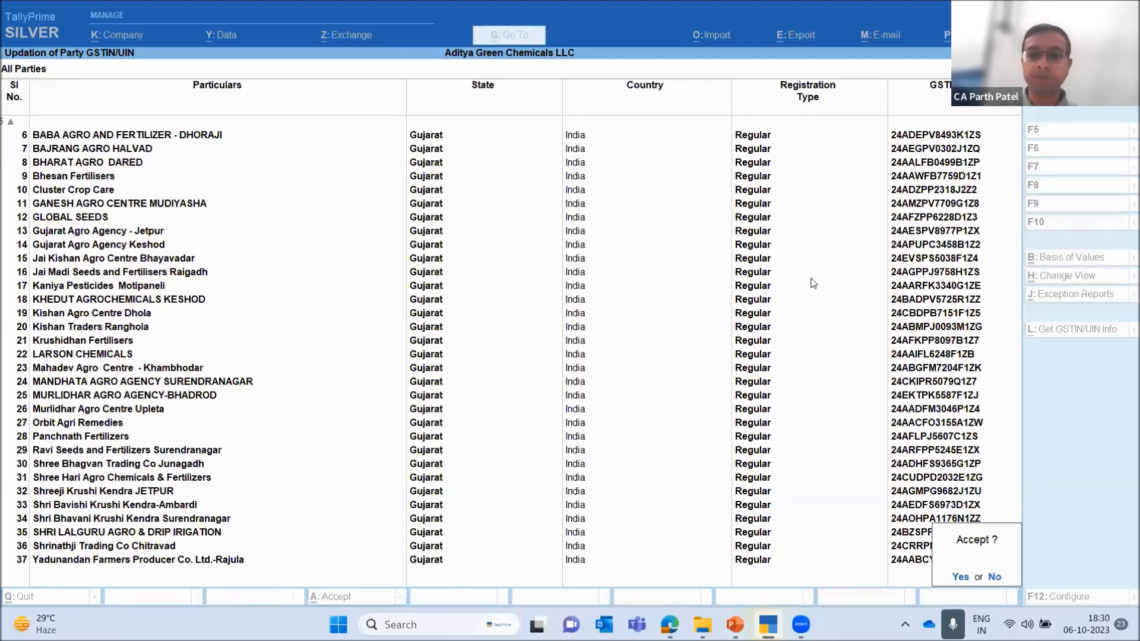
key("Escape")
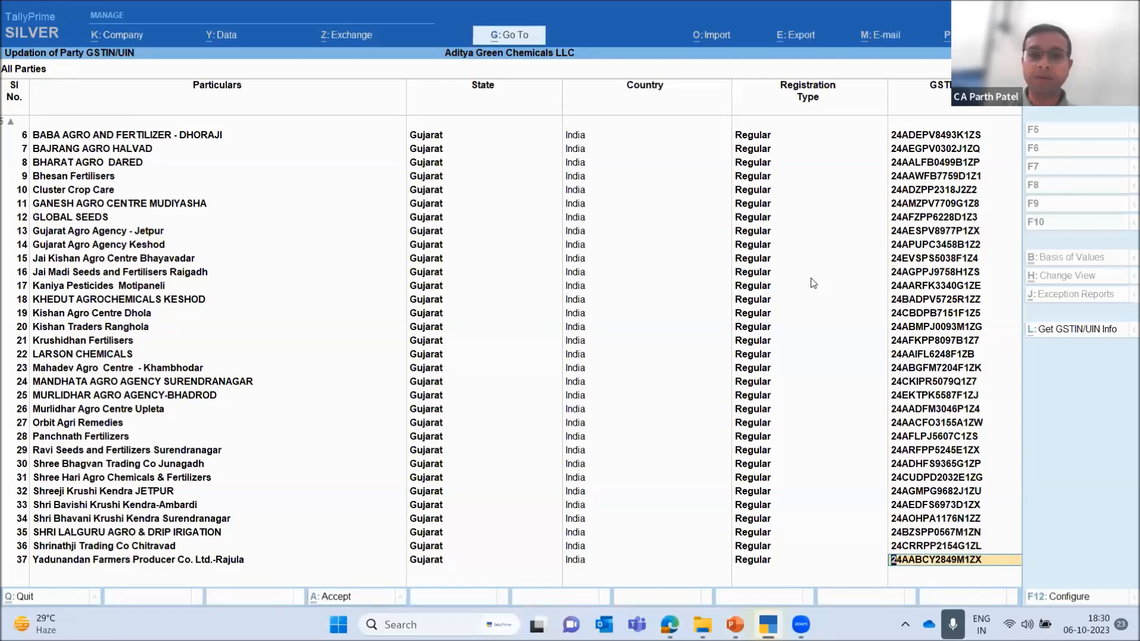
key("BackSpace")
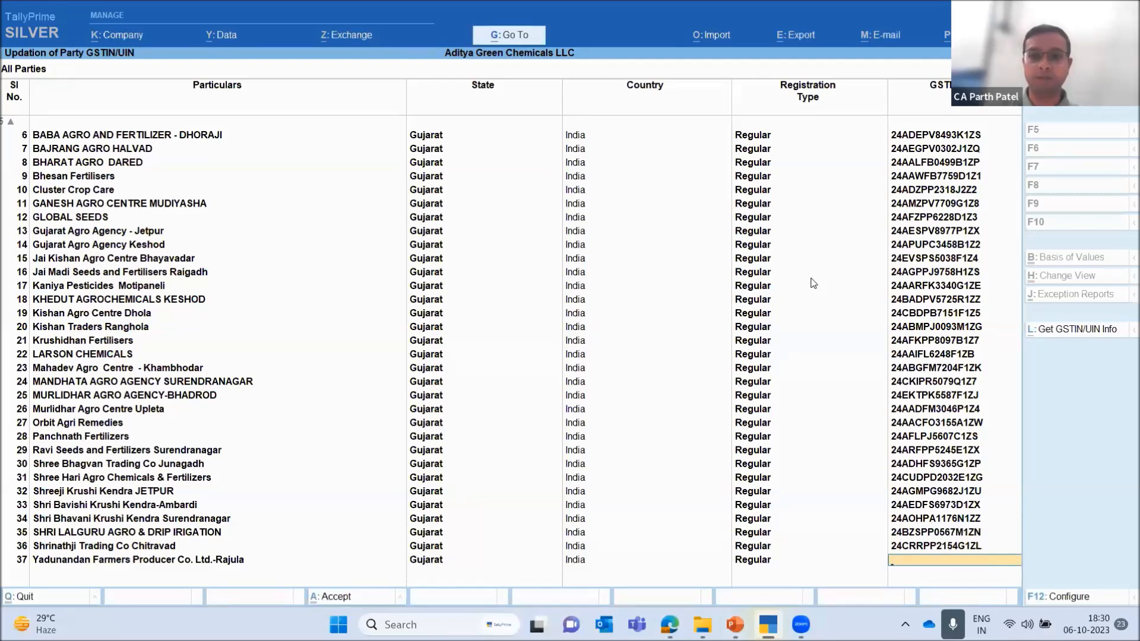
key("Escape")
key("y")
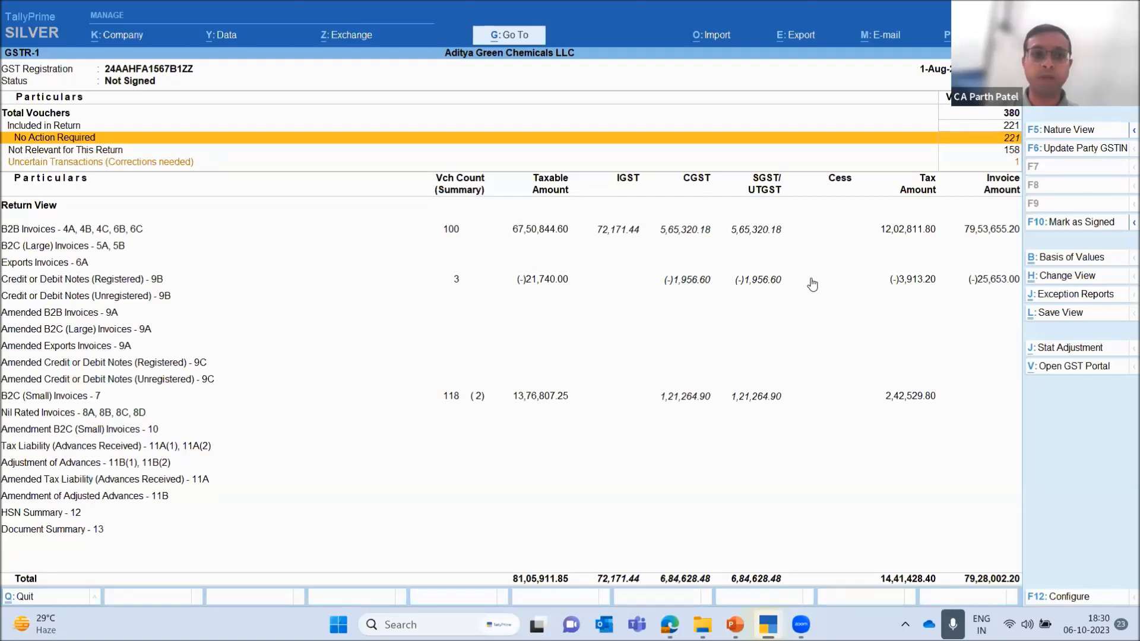
Review the GSTR-1 summary from the voucher totals and Uncertain Transactions down to the B2B Invoices section
key("Down")
key("Down")
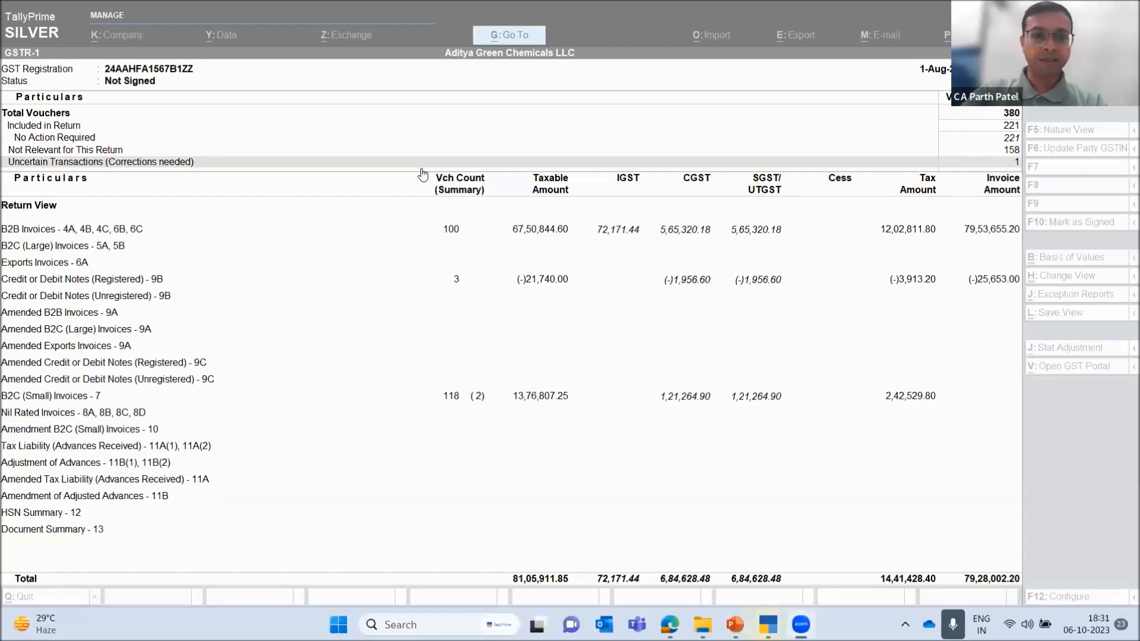
left_click(404, 222)
key("Escape")
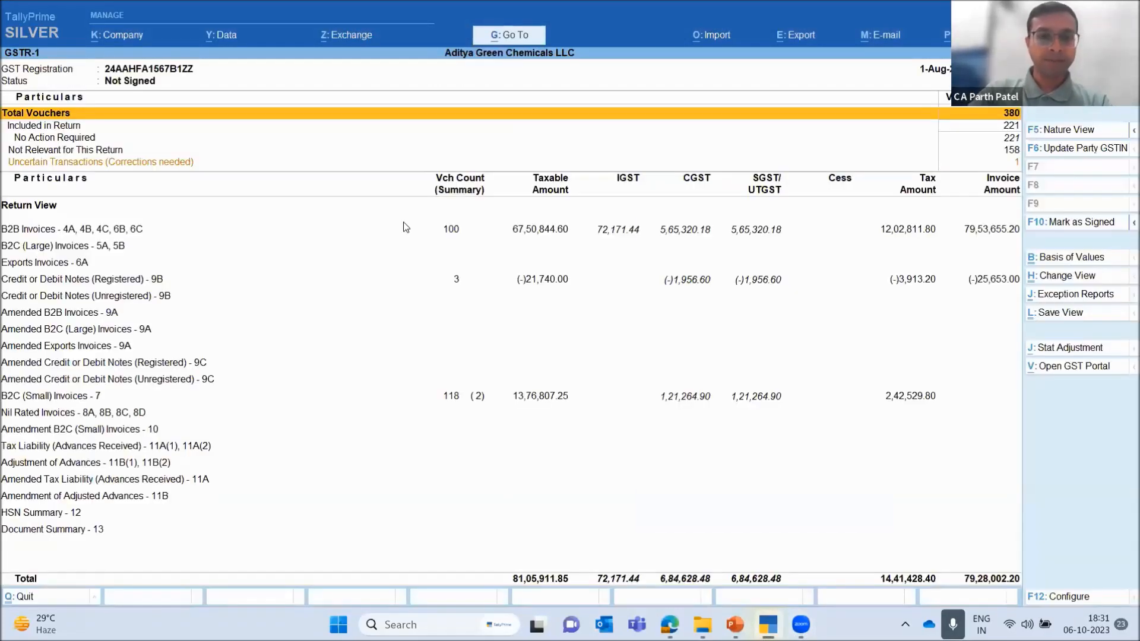
key("Down")
key("Down")
key("Down")
key("Down")
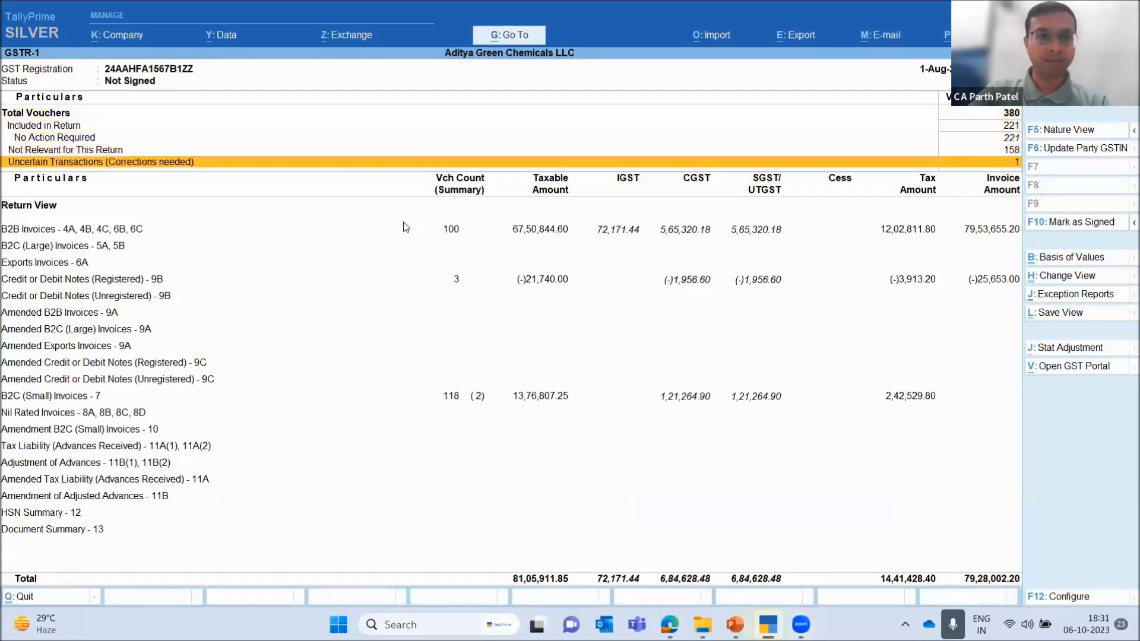
key("Down")
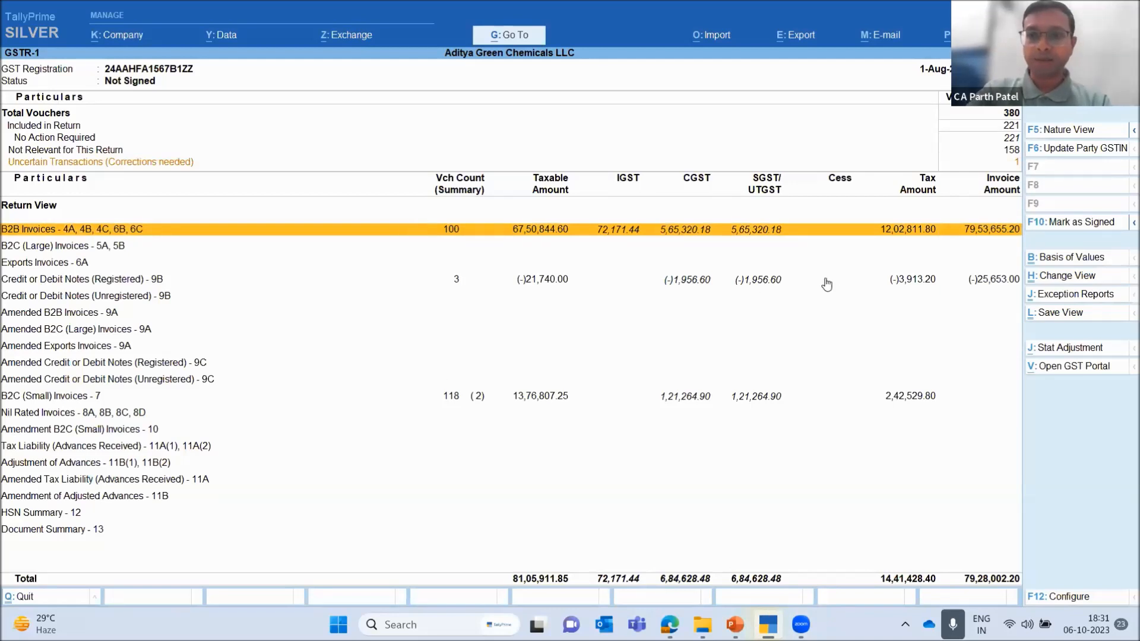
Open the GSTR-1 export and set its basis of values to include transactions where no action is required
key("alt+e")
key("Down")
key("Down")
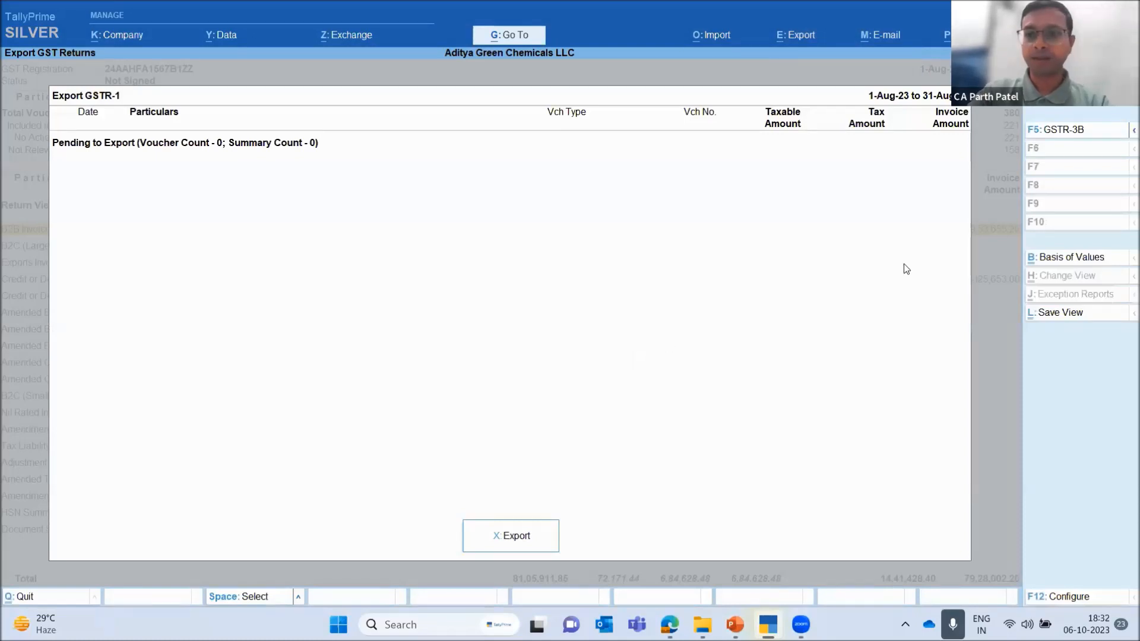
left_click(1070, 258)
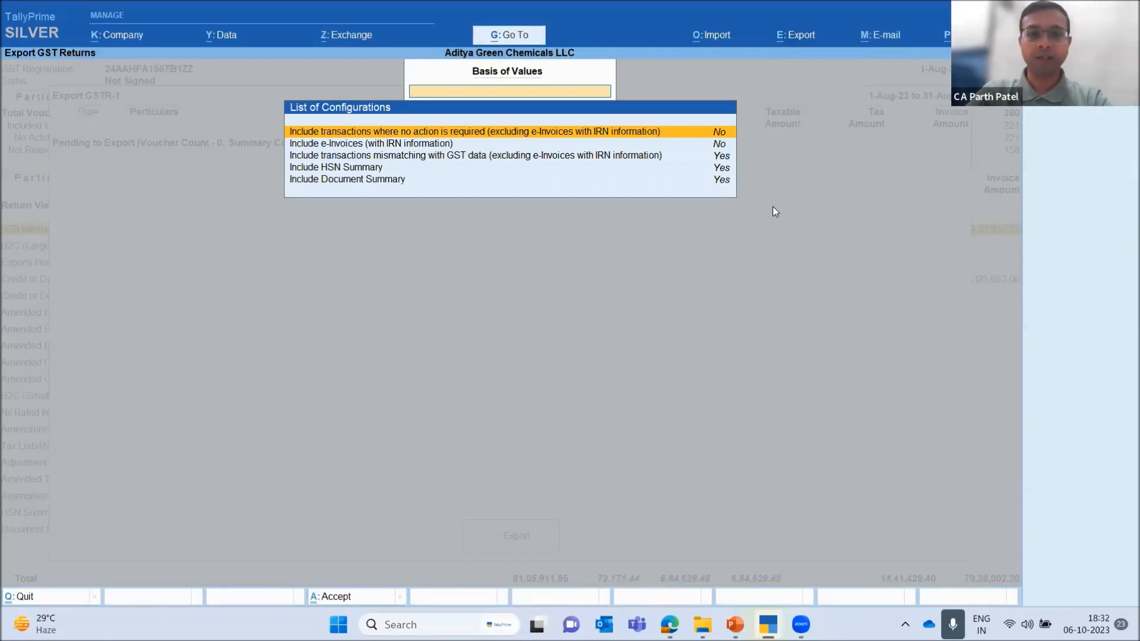
type("y")
key("BackSpace")
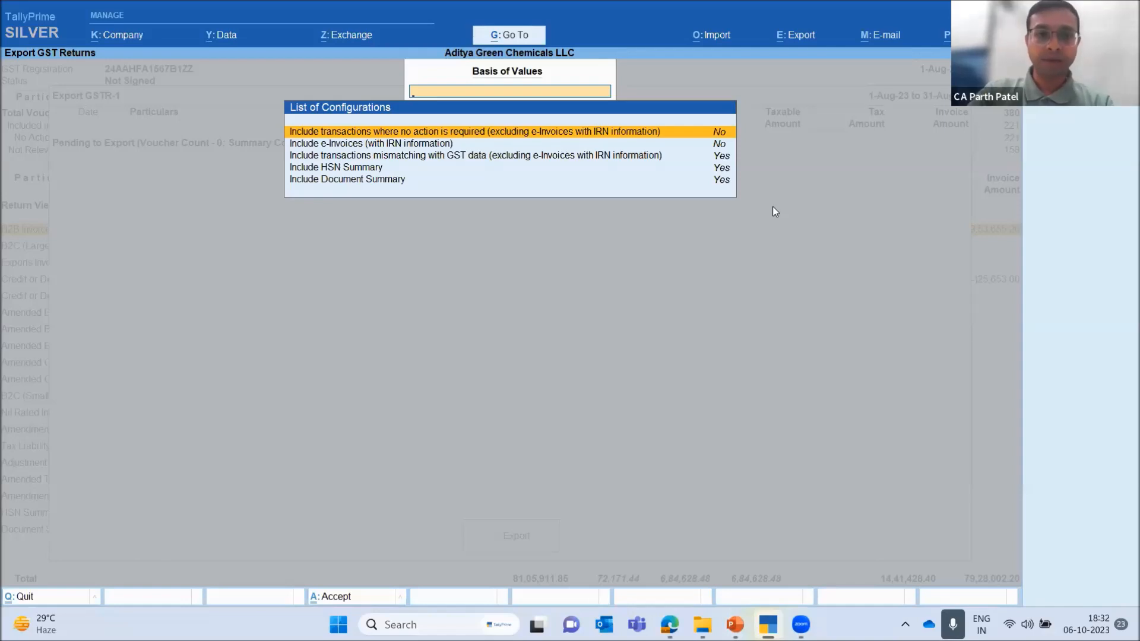
key("Return")
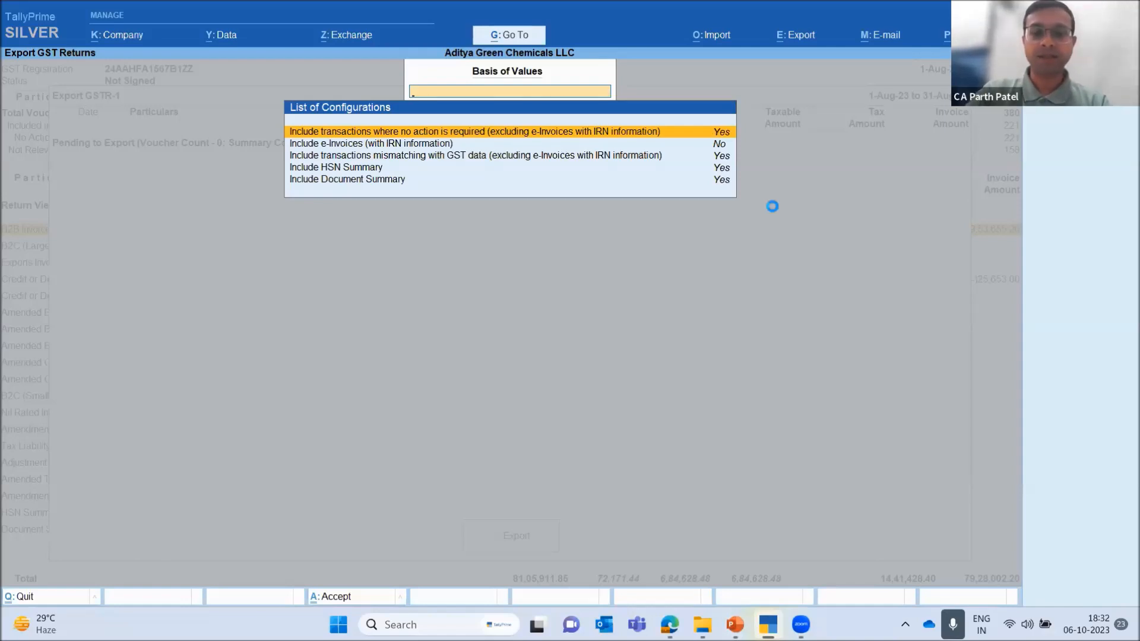
key("Escape")
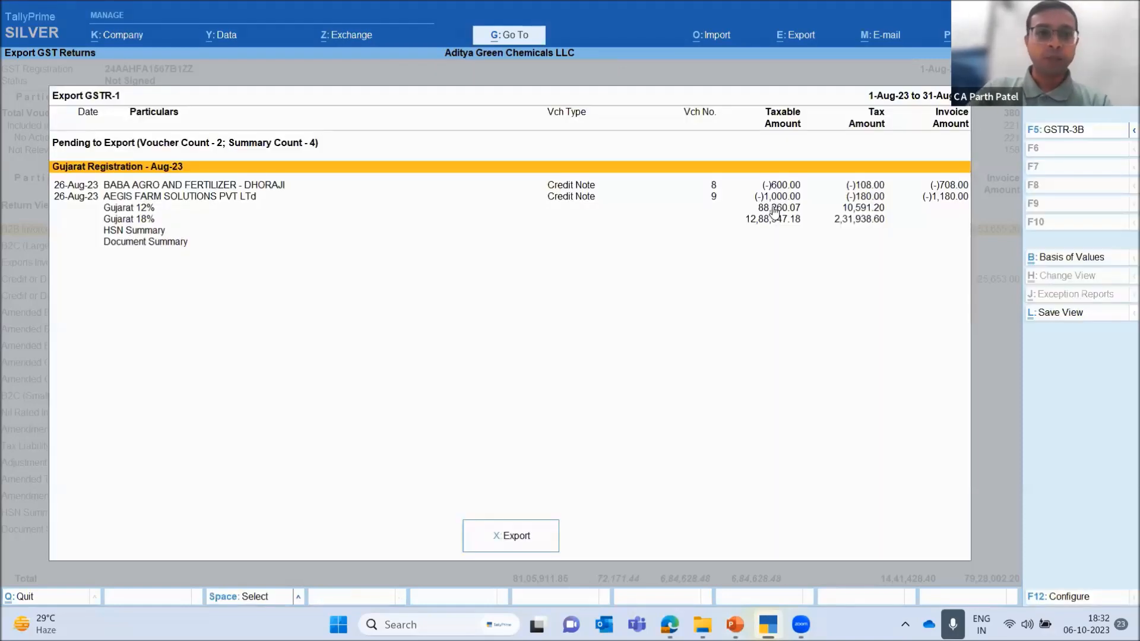
Examine the credit notes listed as pending export under the Gujarat Registration for Aug-23
key("Down")
key("Down")
key("Up")
key("Down")
key("Up")
key("Up")
key("Down")
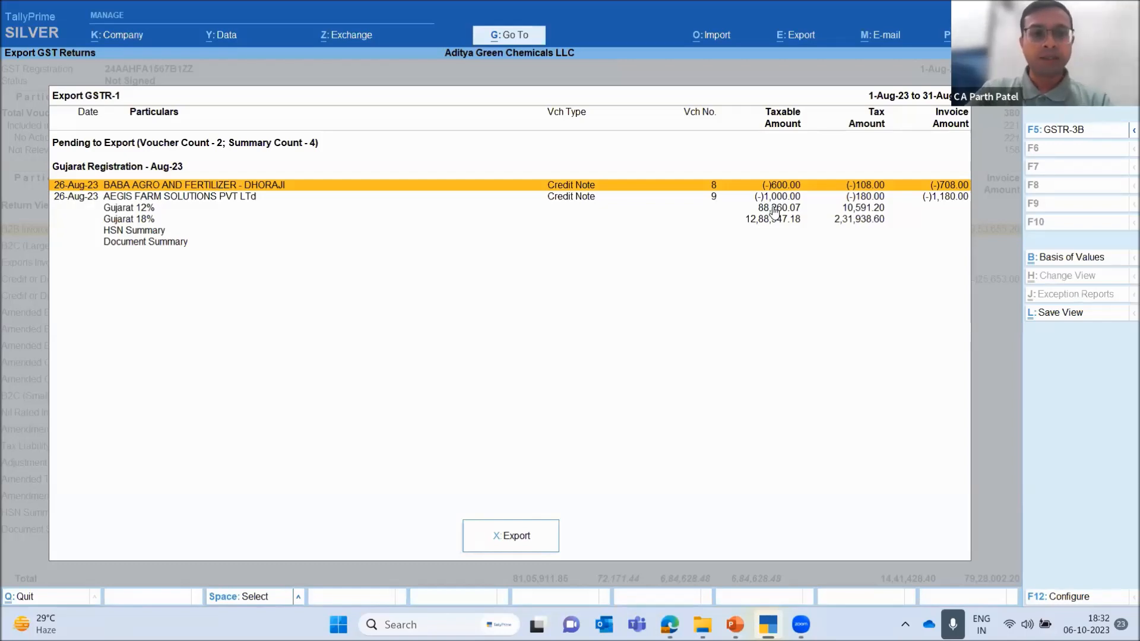
key("Up")
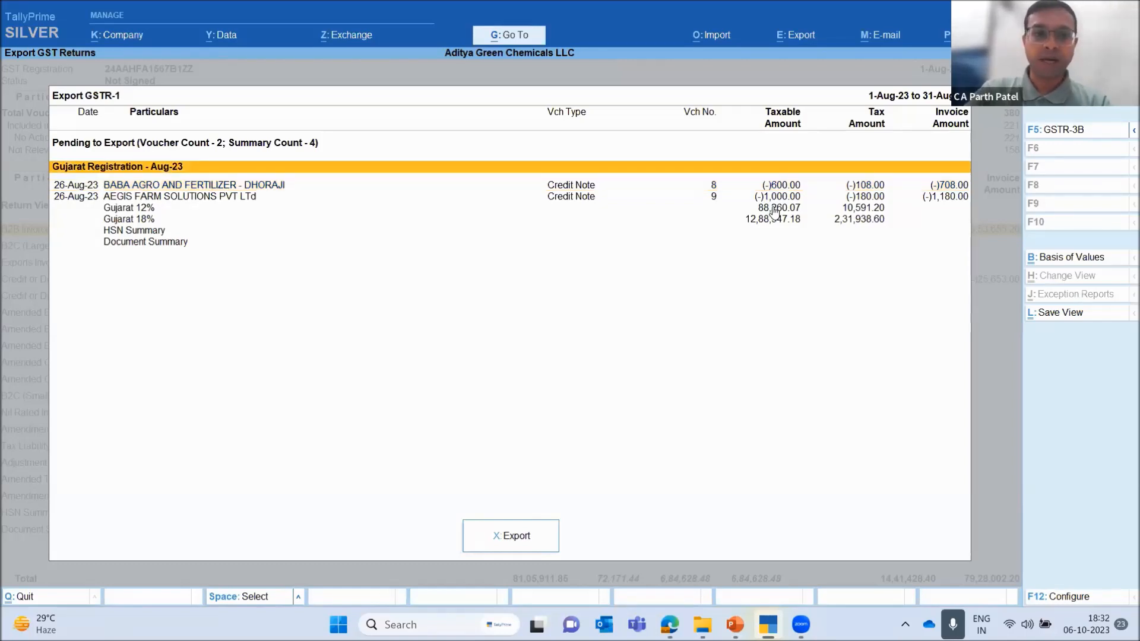
key("Down")
key("Down")
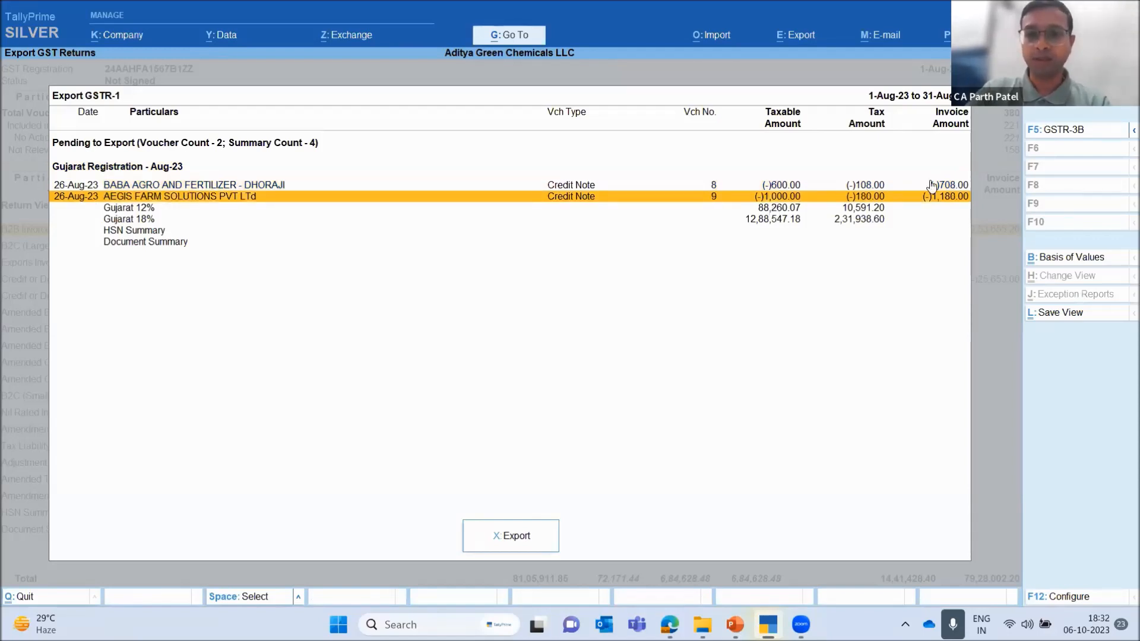
Set the GSTR-1 export's basis of values to include e-Invoices with IRN information
left_click(1087, 259)
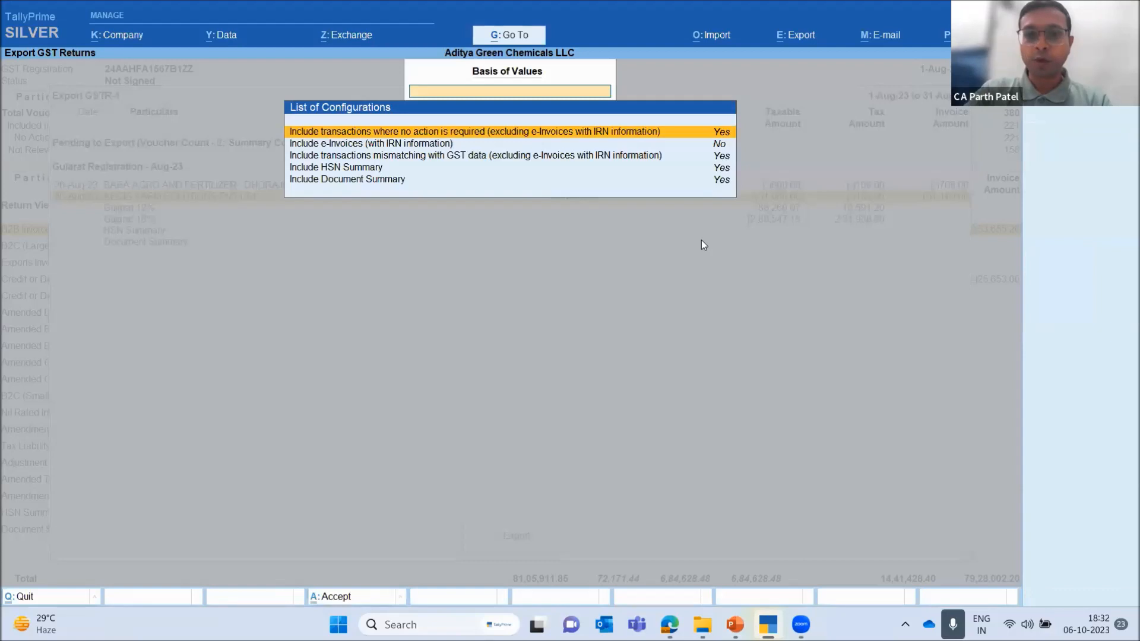
key("Down")
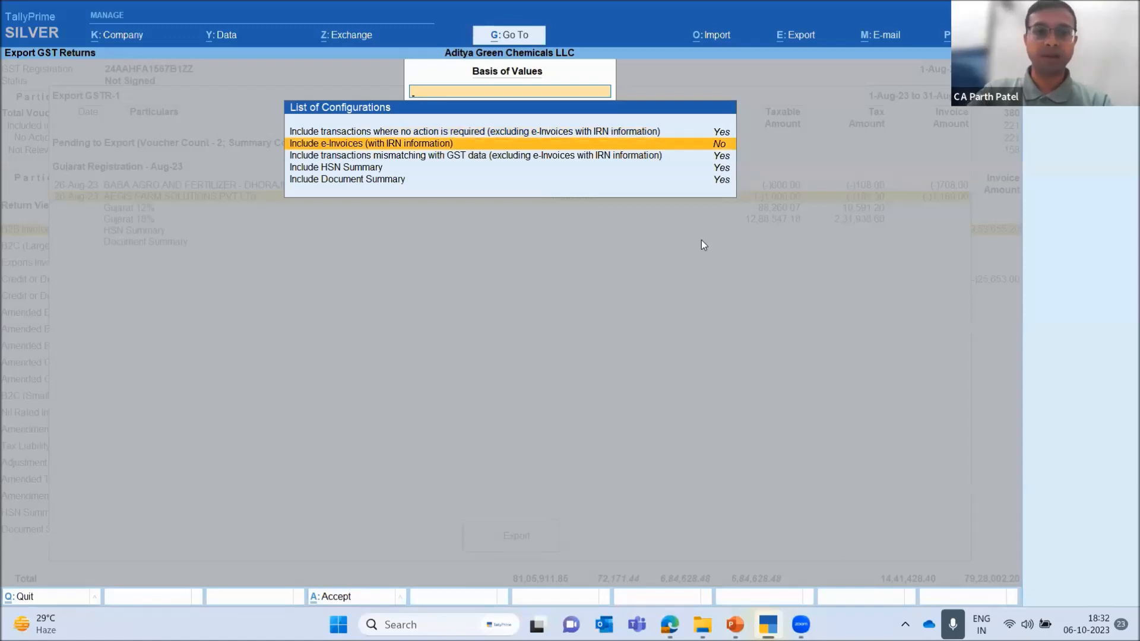
key("Return")
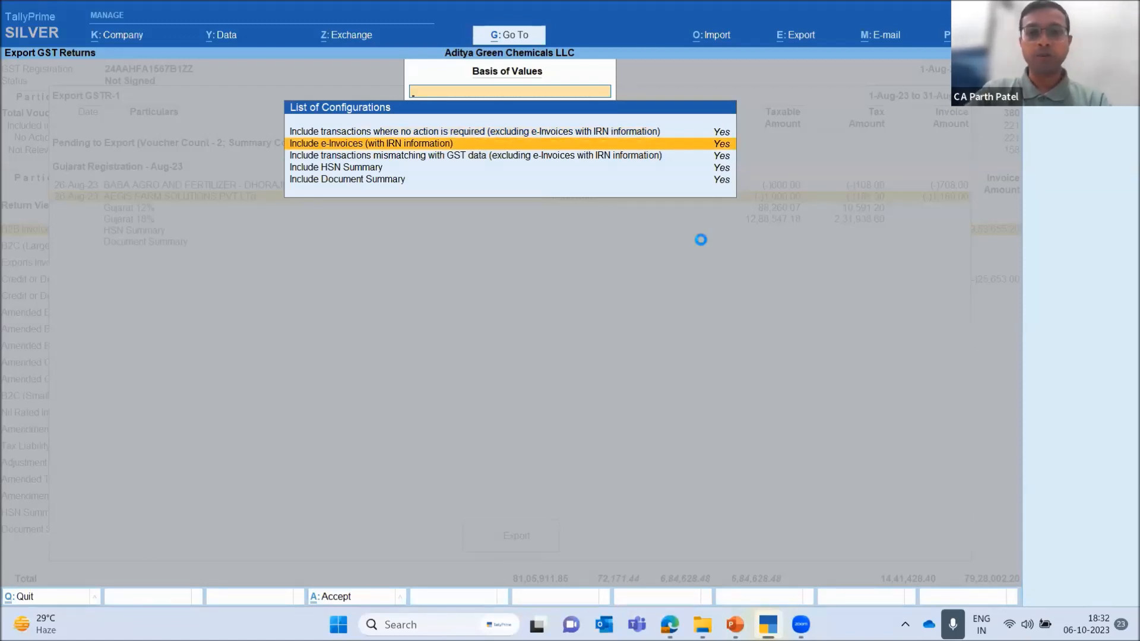
Look through the August tax invoices and credit notes pending in the expanded GSTR-1 export list
key("Down")
key("Down")
key("Down")
key("Down")
key("Down")
key("Down")
key("Down")
key("Down")
key("Down")
key("Down")
key("Down")
key("Down")
key("Down")
key("Down")
key("Down")
key("Down")
key("Down")
key("Down")
key("Down")
key("Down")
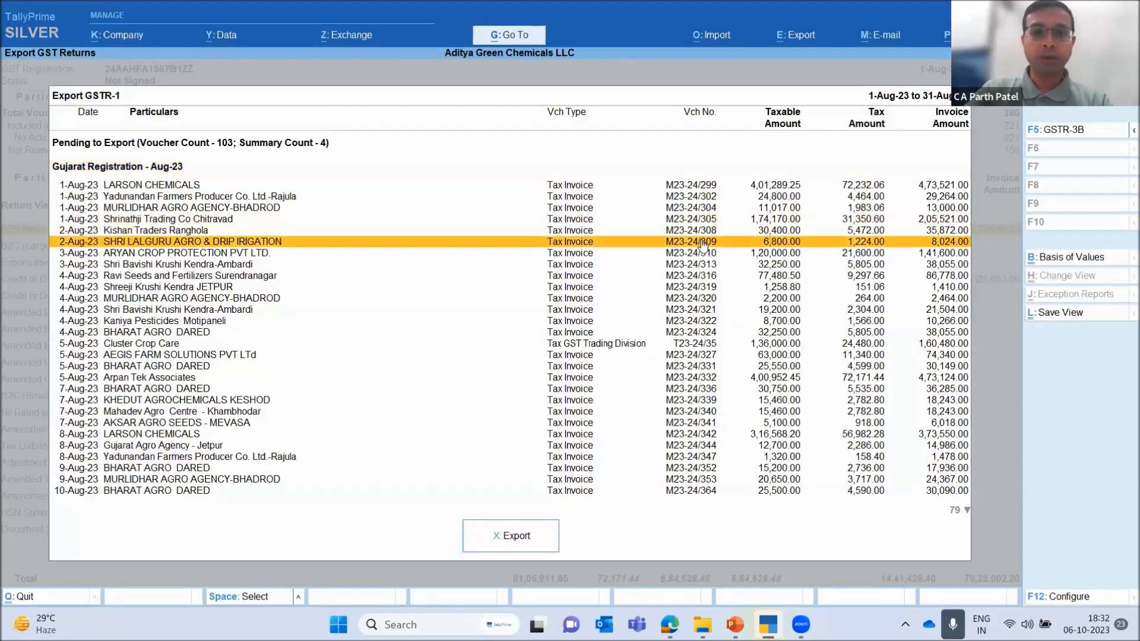
key("Down")
key("Down")
key("Down")
key("Down")
key("Down")
key("Down")
key("Down")
key("Down")
key("Down")
key("Down")
key("Down")
key("Down")
key("Down")
key("Down")
key("Down")
key("Down")
key("Down")
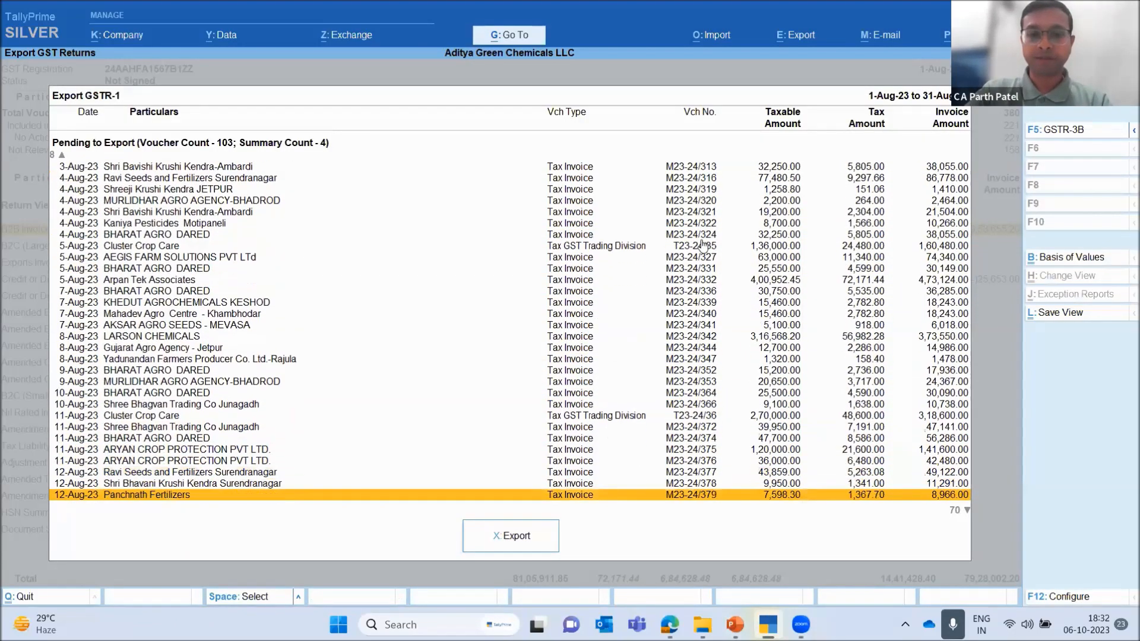
key("Down")
key("Down")
key("Down")
key("Down")
key("Down")
key("Down")
key("Down")
key("Down")
key("Down")
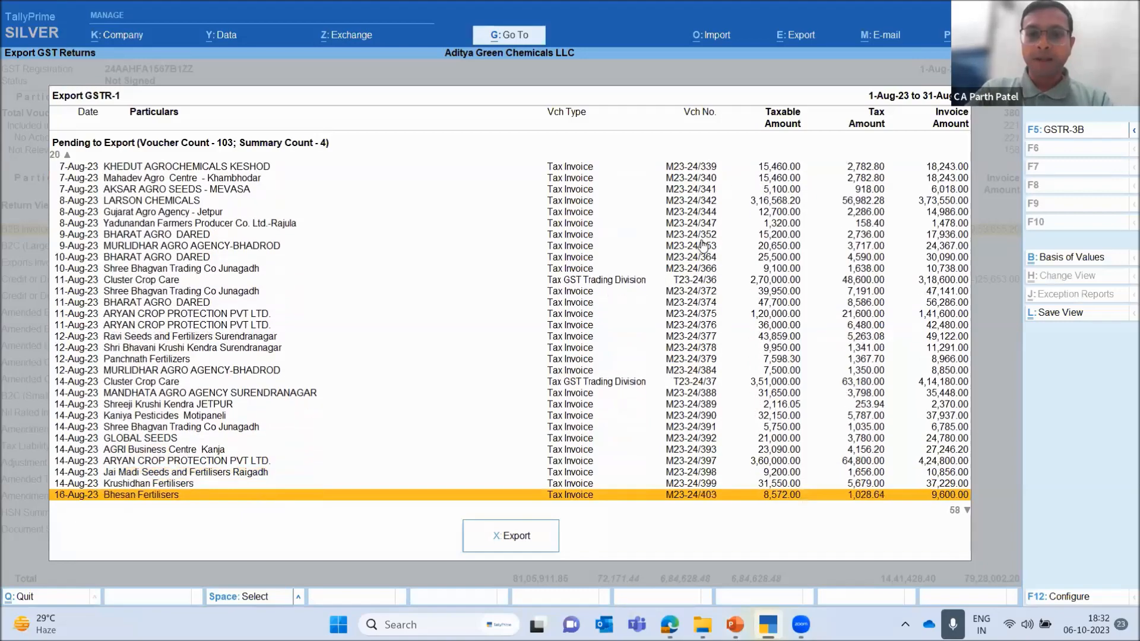
key("Down")
key("Down")
key("Down")
key("Down")
key("Down")
key("Down")
key("Down")
key("Down")
key("Down")
key("Down")
key("Down")
key("Down")
key("Down")
key("Down")
key("Down")
key("Down")
key("Down")
key("Down")
key("Down")
key("Down")
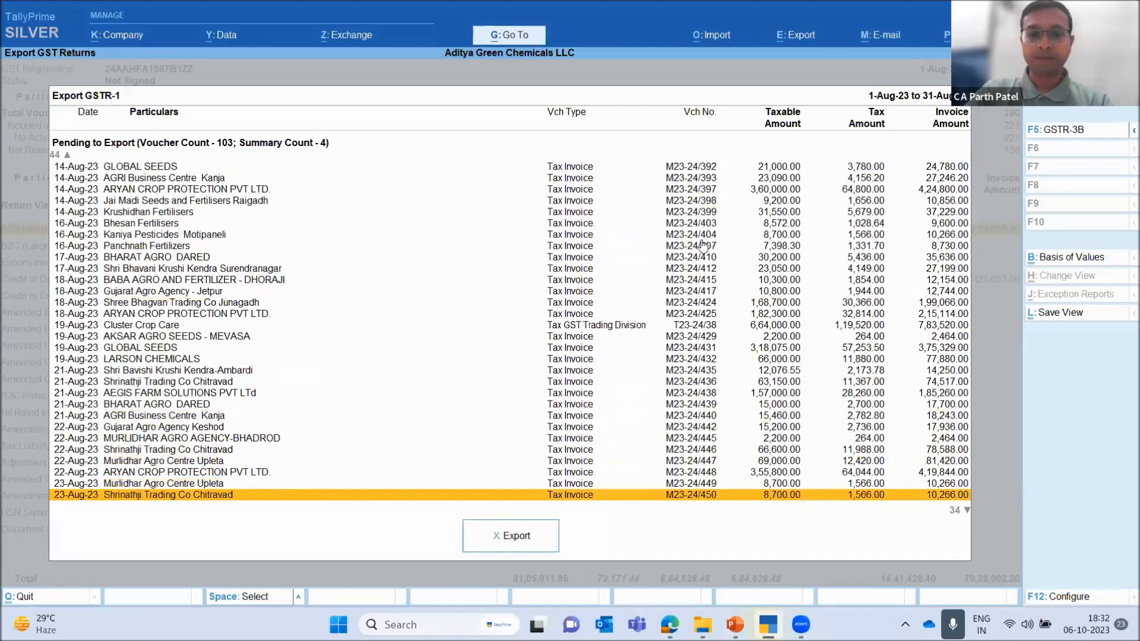
key("Up")
key("Up")
key("Up")
key("Up")
key("Up")
key("Up")
key("Up")
key("Up")
key("Up")
key("Up")
key("Up")
key("Up")
key("Up")
key("Up")
key("Up")
key("Up")
key("Up")
key("Up")
key("Up")
key("Up")
key("Up")
key("Up")
key("Up")
key("Up")
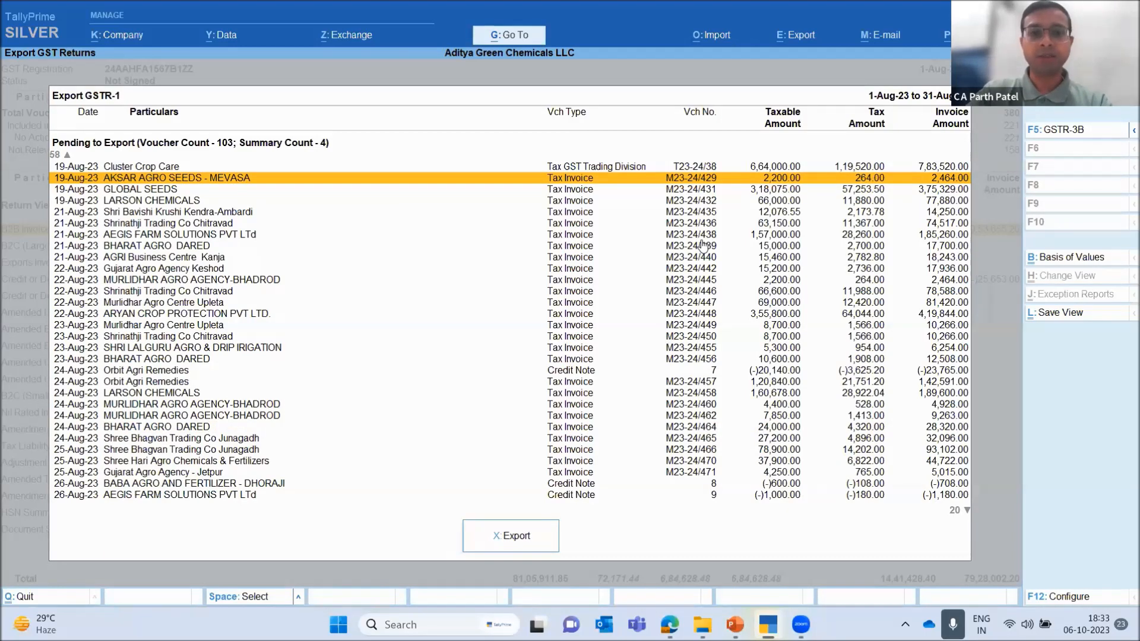
key("Down")
key("Down")
key("Down")
key("Down")
key("Down")
key("Down")
key("Down")
key("Down")
key("Down")
key("Down")
key("Down")
key("Down")
key("Down")
key("Down")
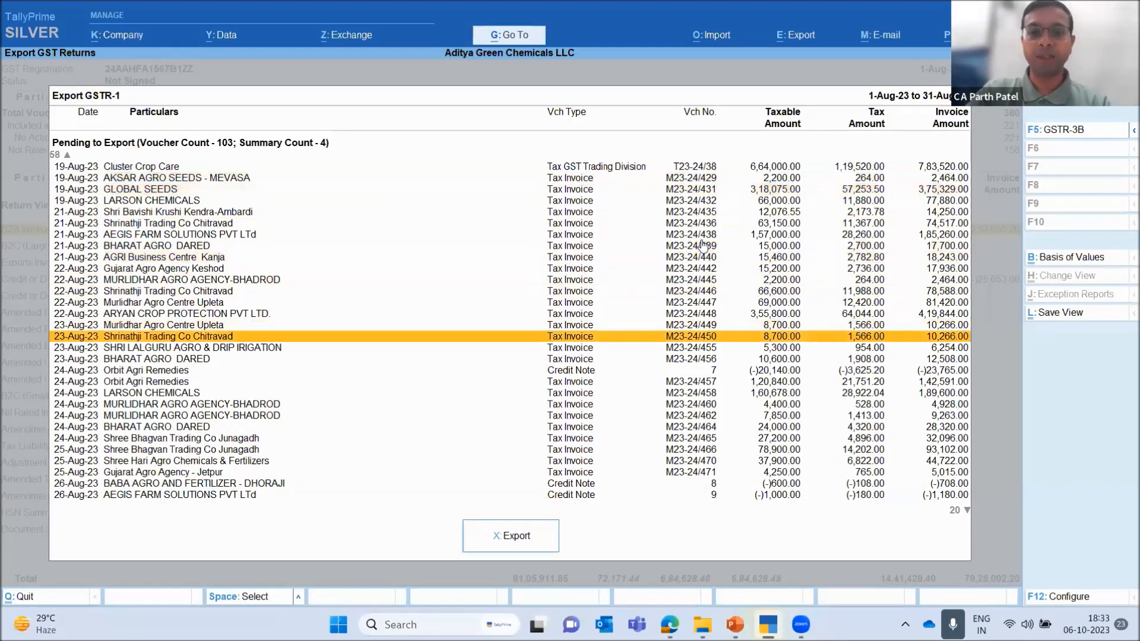
key("Down")
key("Down")
key("Down")
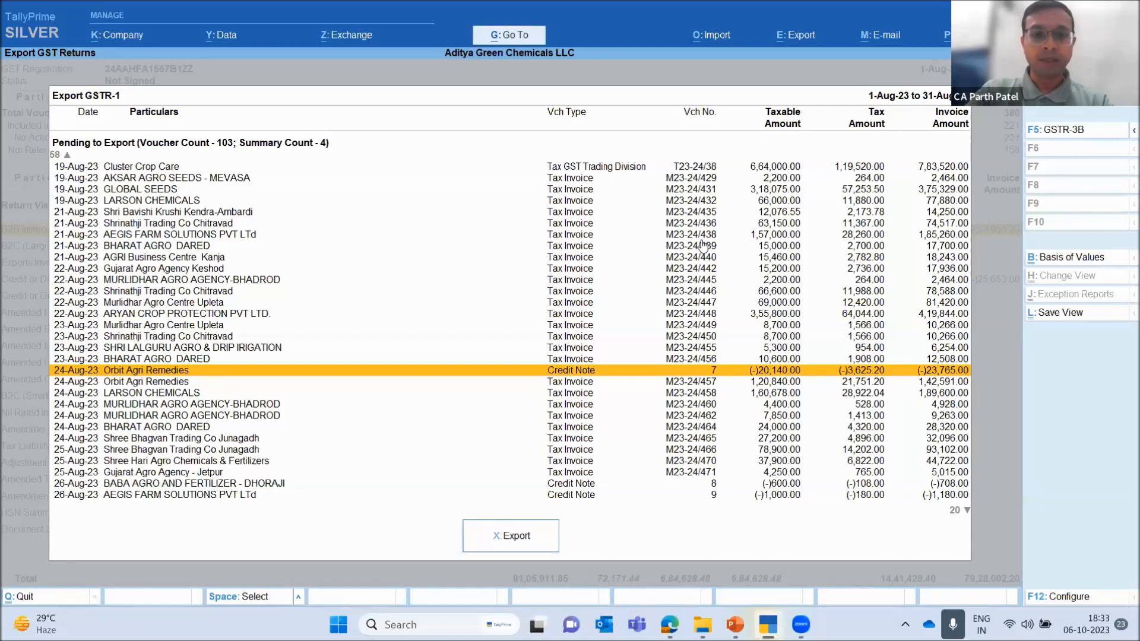
key("Down")
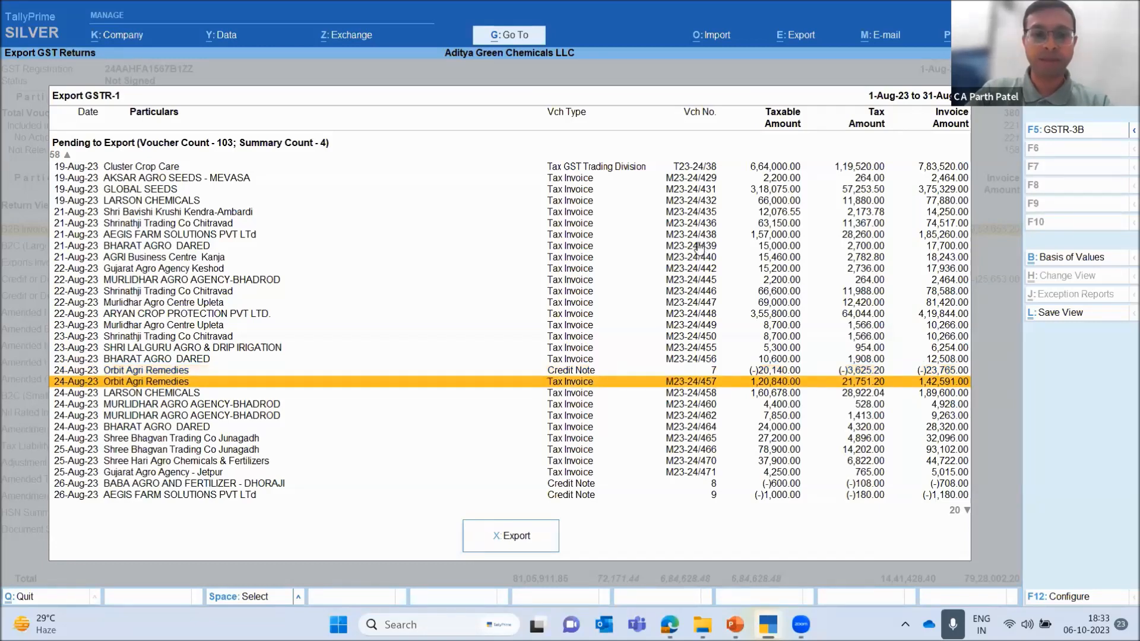
left_click(700, 248)
key("Down")
key("Down")
key("Down")
key("Down")
key("Down")
key("Down")
Select the tax invoices dated 24-Aug-23 and 25-Aug-23 in the list of vouchers pending export
key("Down")
key("Down")
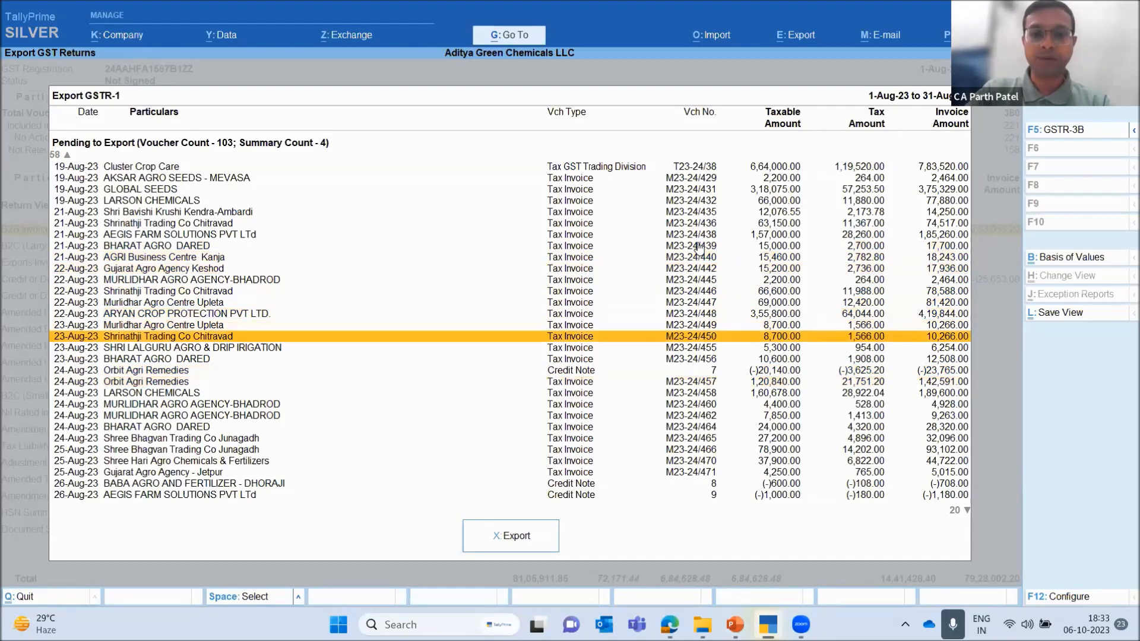
key("Down")
key("Down")
key("Down")
key("Down")
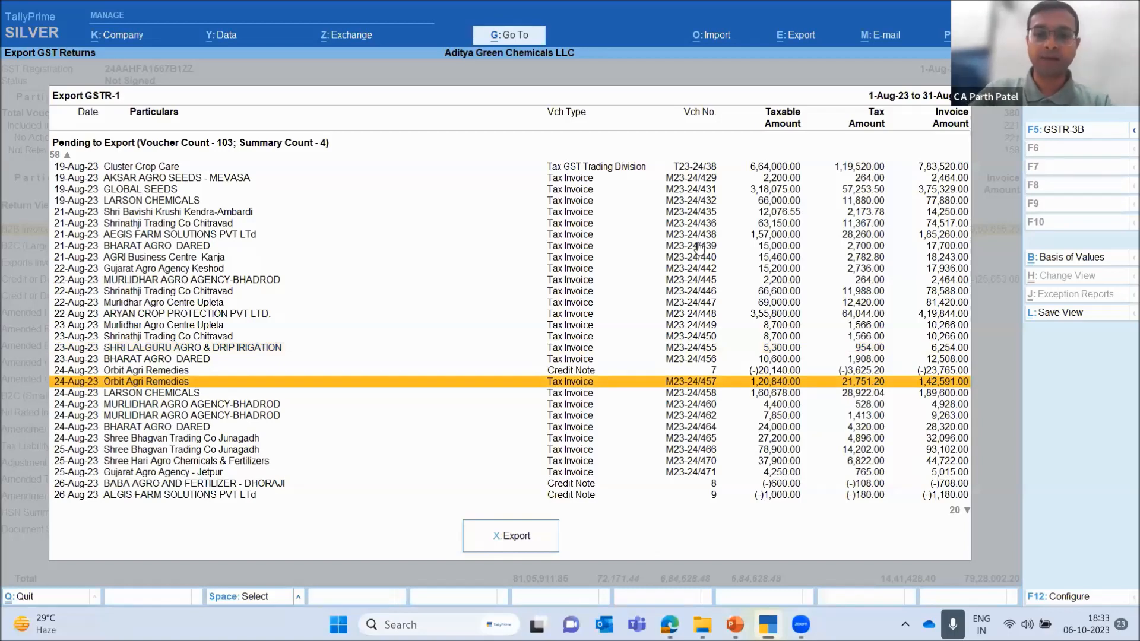
key("space")
key("space")
key("space")
key("space")
key("space")
key("Down")
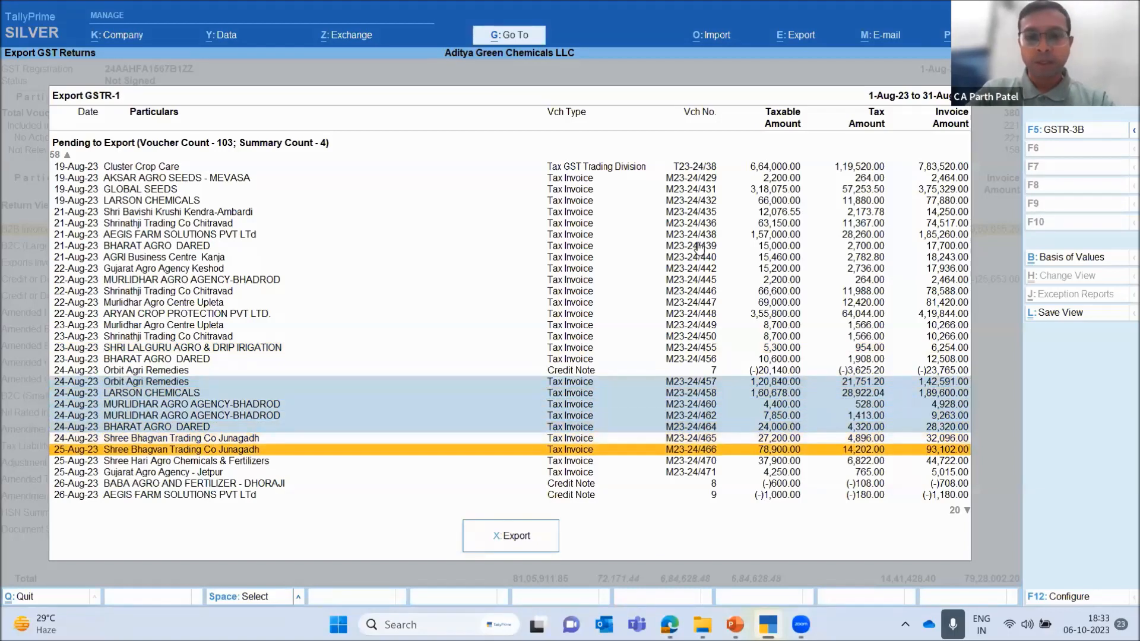
key("Up")
key("space")
key("space")
key("space")
key("space")
Add the tax invoices from Panchnath Fertilizers on 26-Aug-23 through Jai Madi Seeds and Fertilisers Raigadh on 28-Aug-23 to the export selection
key("Down")
key("Down")
key("Down")
key("Down")
key("Down")
key("Down")
key("Down")
key("Down")
key("Down")
key("Down")
key("Down")
key("Down")
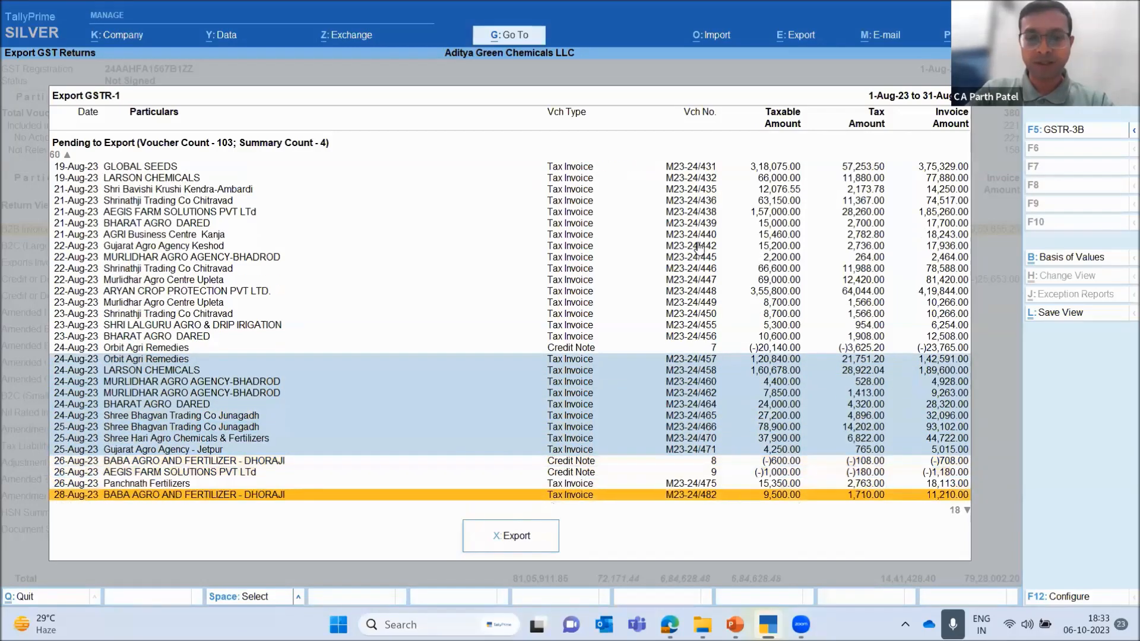
key("Down")
key("Up")
key("Up")
key("Up")
key("Up")
key("Up")
key("Up")
key("Up")
key("Up")
key("Up")
key("Up")
key("Up")
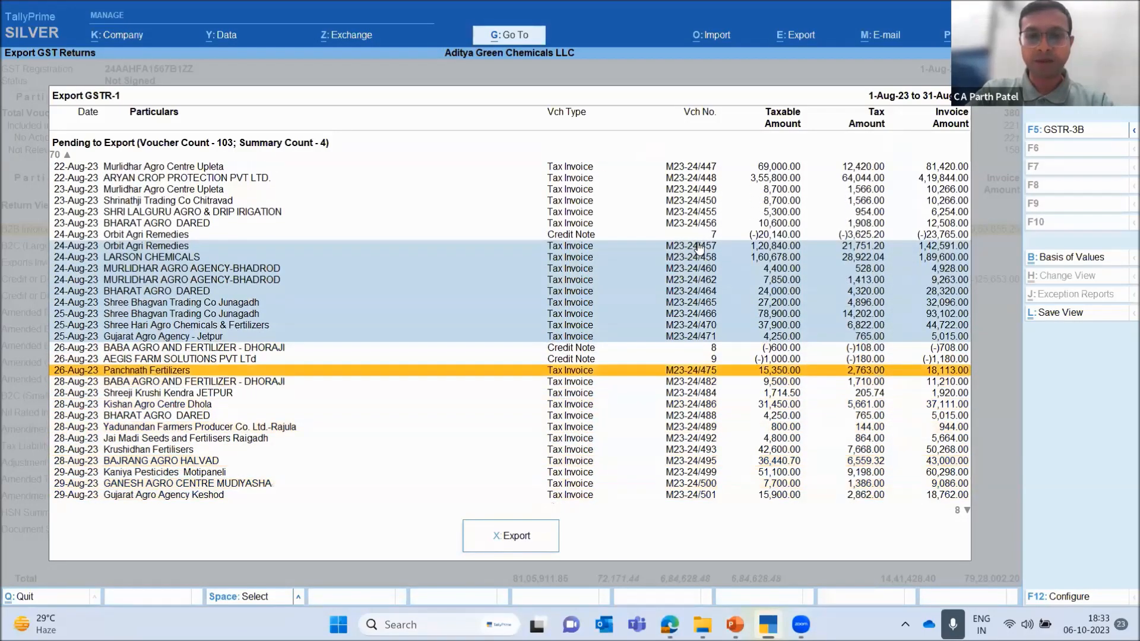
key("space")
key("space")
key("space")
key("space")
key("space")
key("space")
key("space")
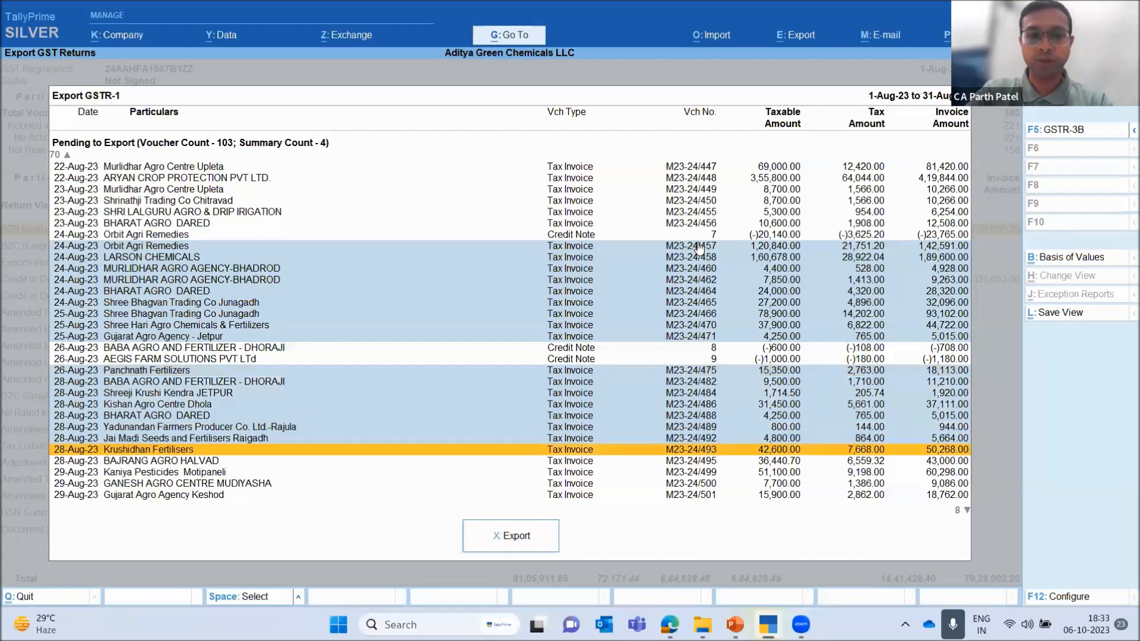
Leave the GSTR-1 export without exporting the selected vouchers and return to the GSTR-1 report
key("Up")
key("Up")
key("Up")
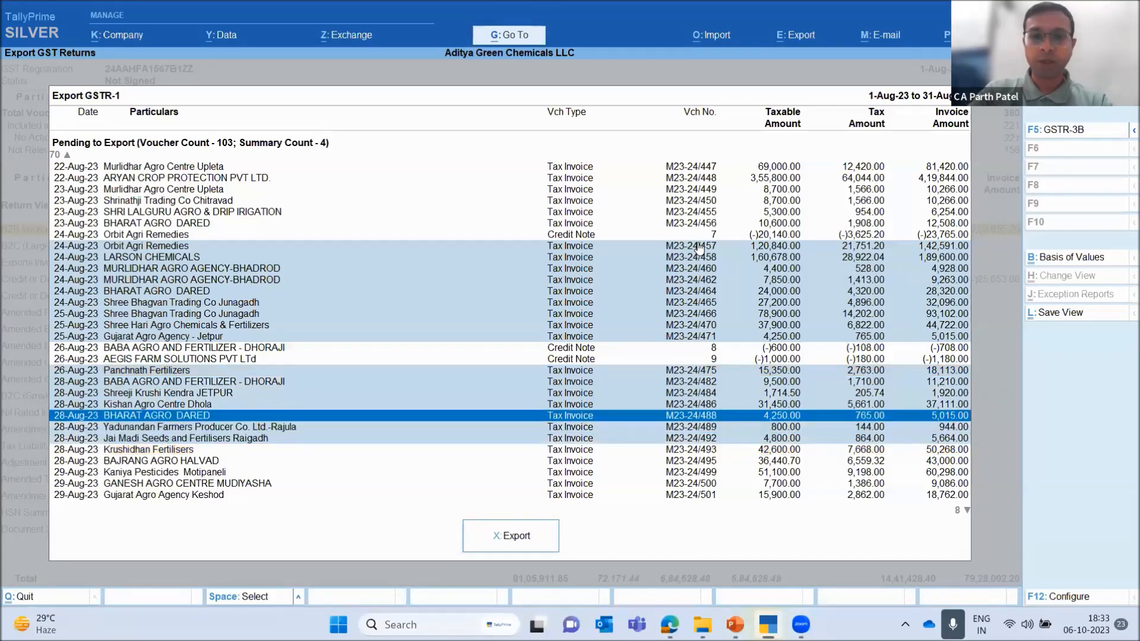
key("Up")
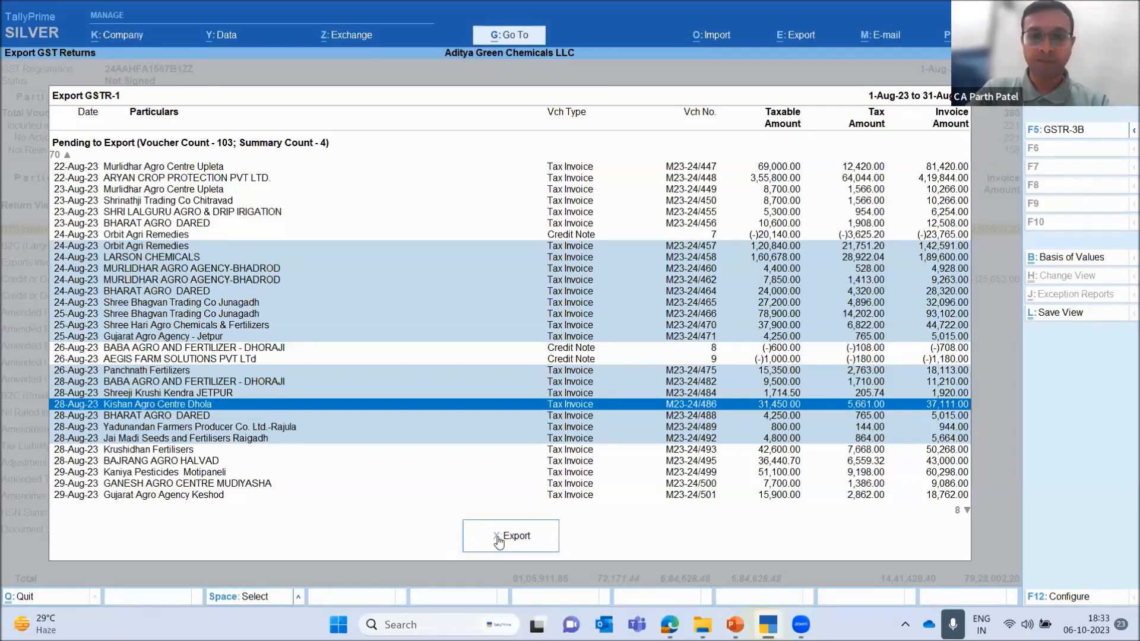
key("Up")
key("Up")
key("Up")
key("Up")
key("Up")
key("Up")
key("Up")
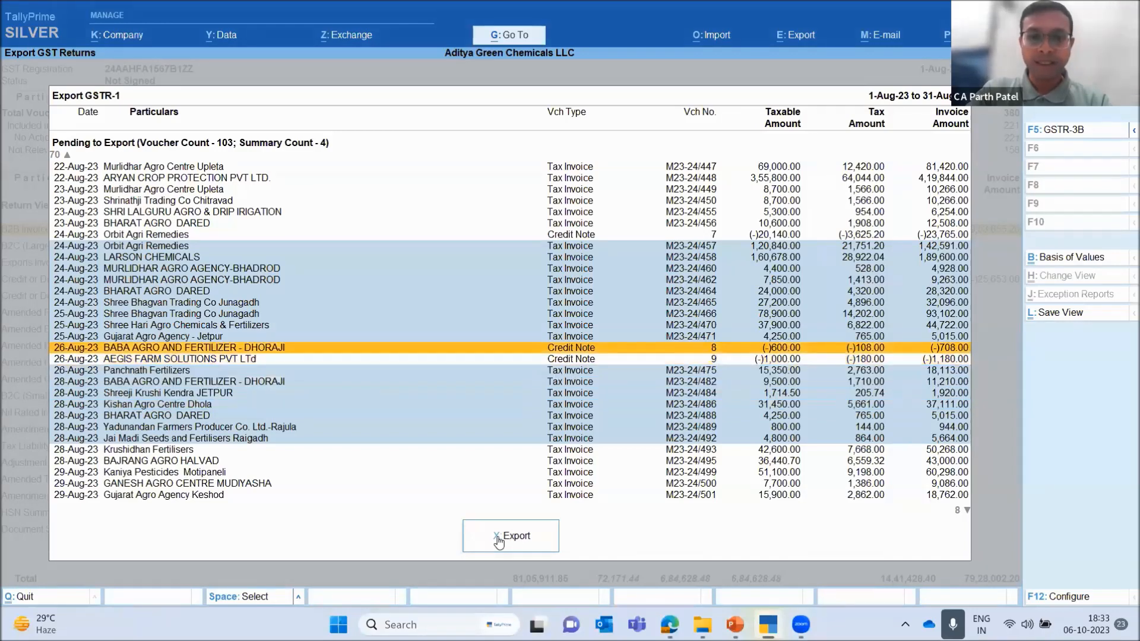
key("Escape")
key("Escape")
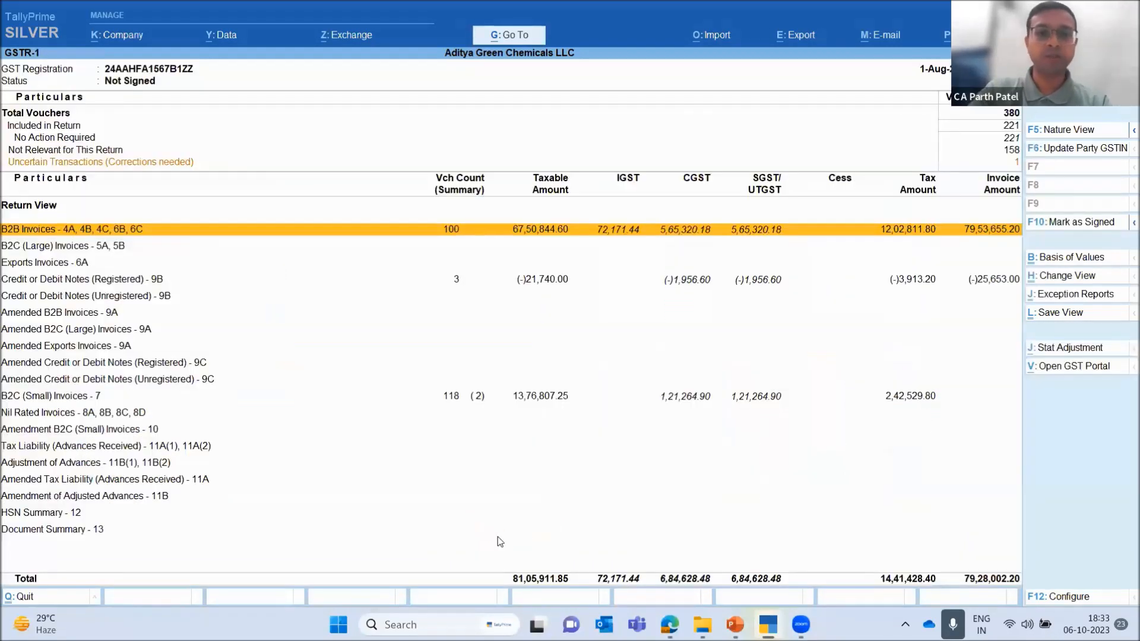
Drill down from the B2B Invoices section to the vouchers of Murlidhar Agro Centre Upleta
key("Return")
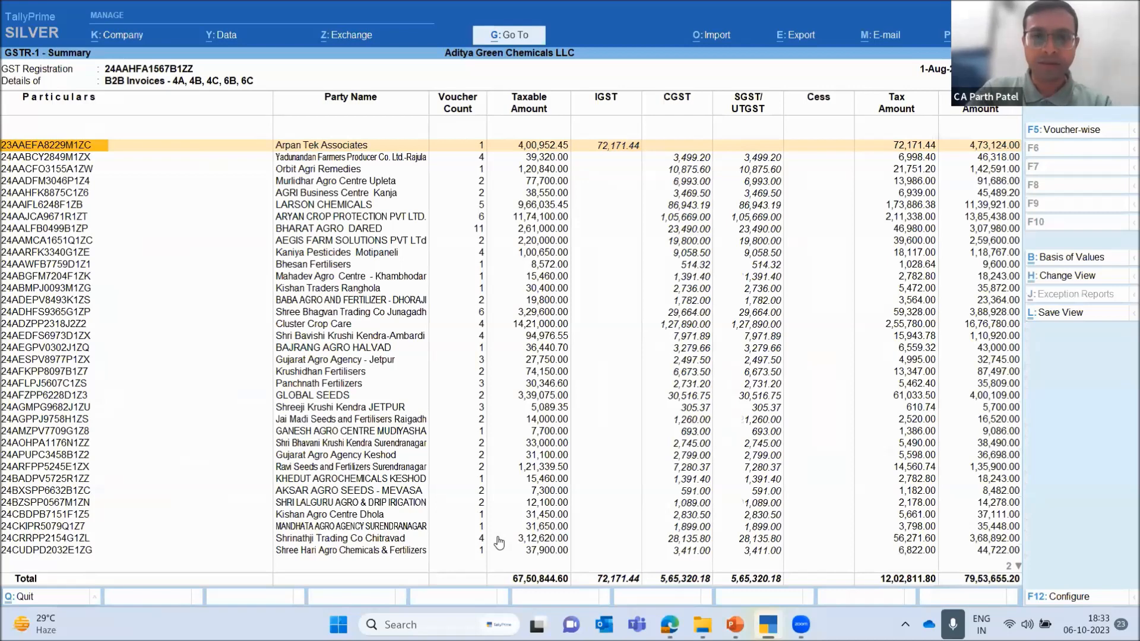
key("Down")
key("Down")
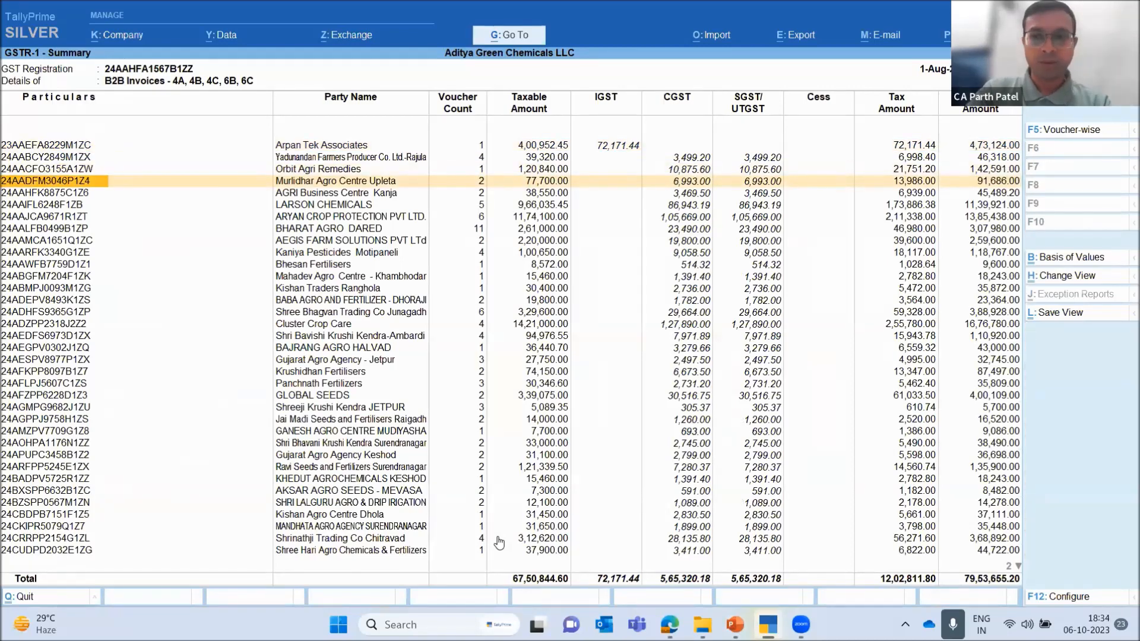
key("Down")
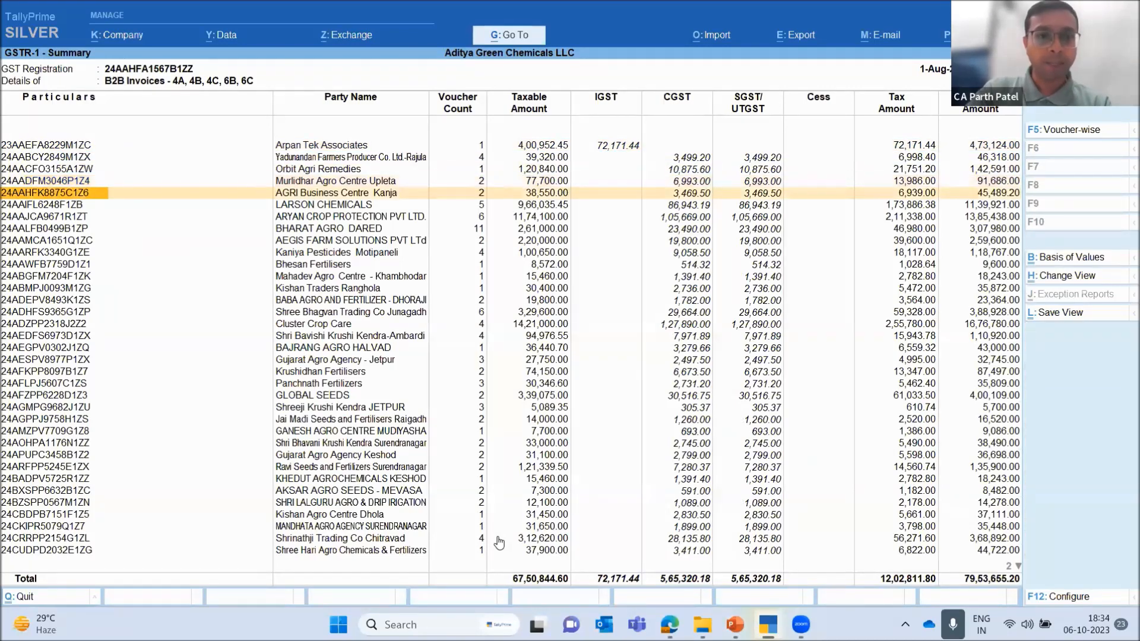
key("Left")
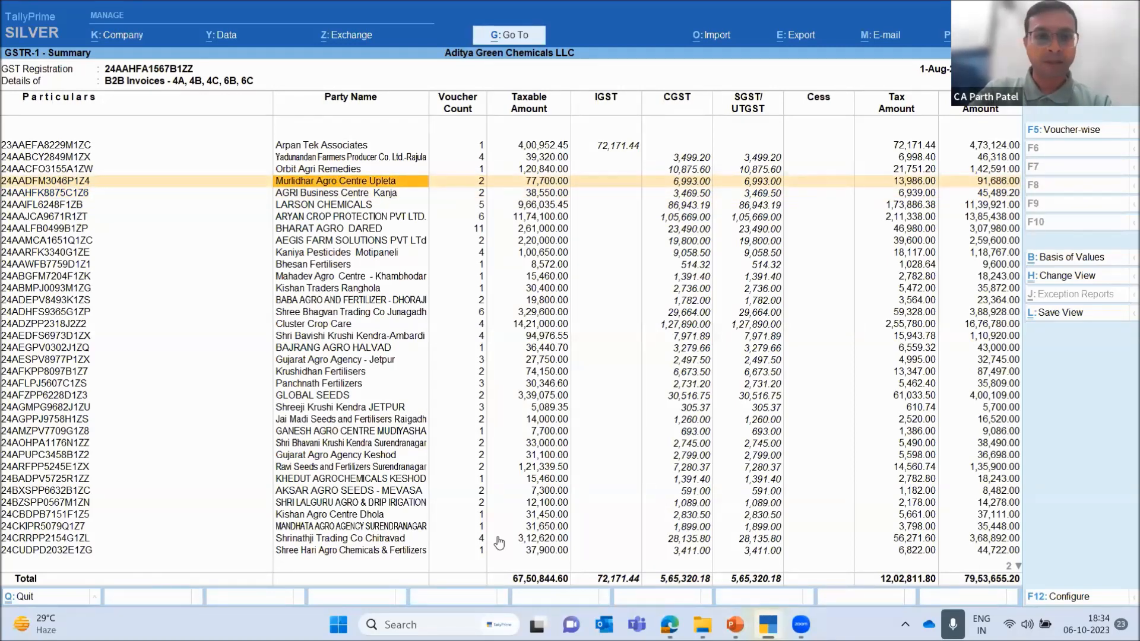
key("Return")
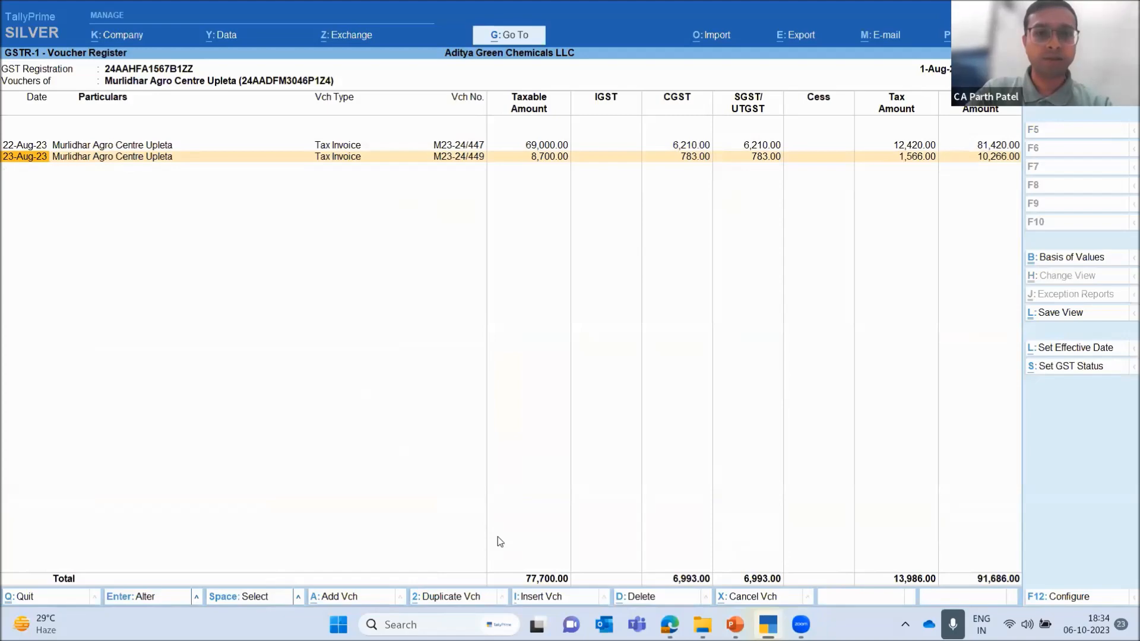
Open the party's 23-Aug-23 tax invoice for alteration and accept its existing dispatch, VAT and supplier details up to the item line
key("Return")
key("Return")
key("Return")
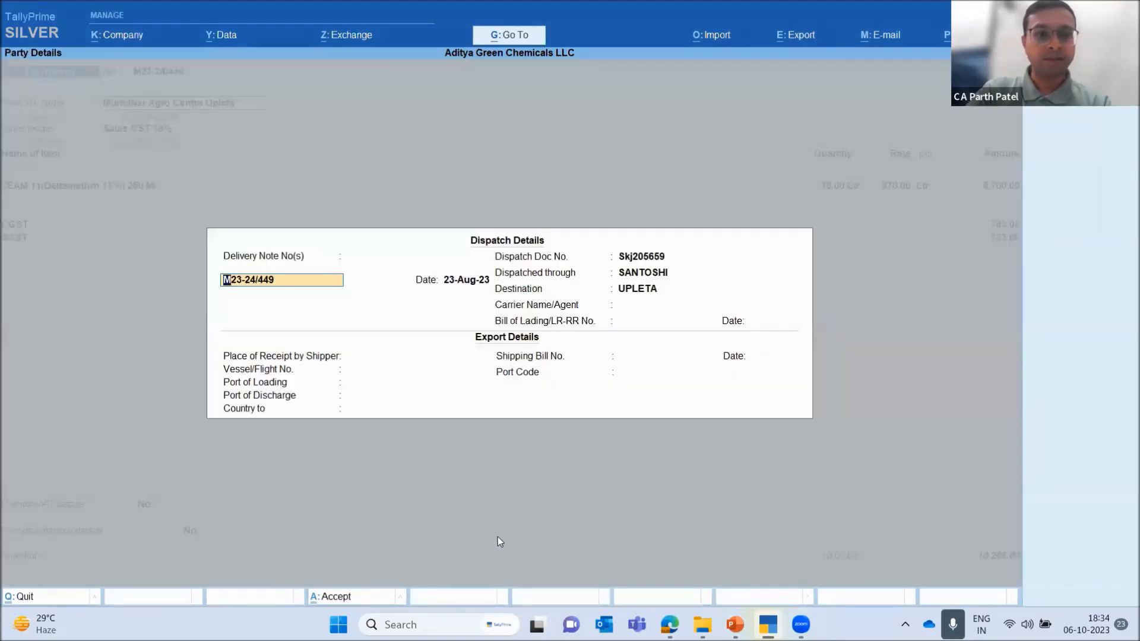
key("ctrl+a")
key("ctrl+a")
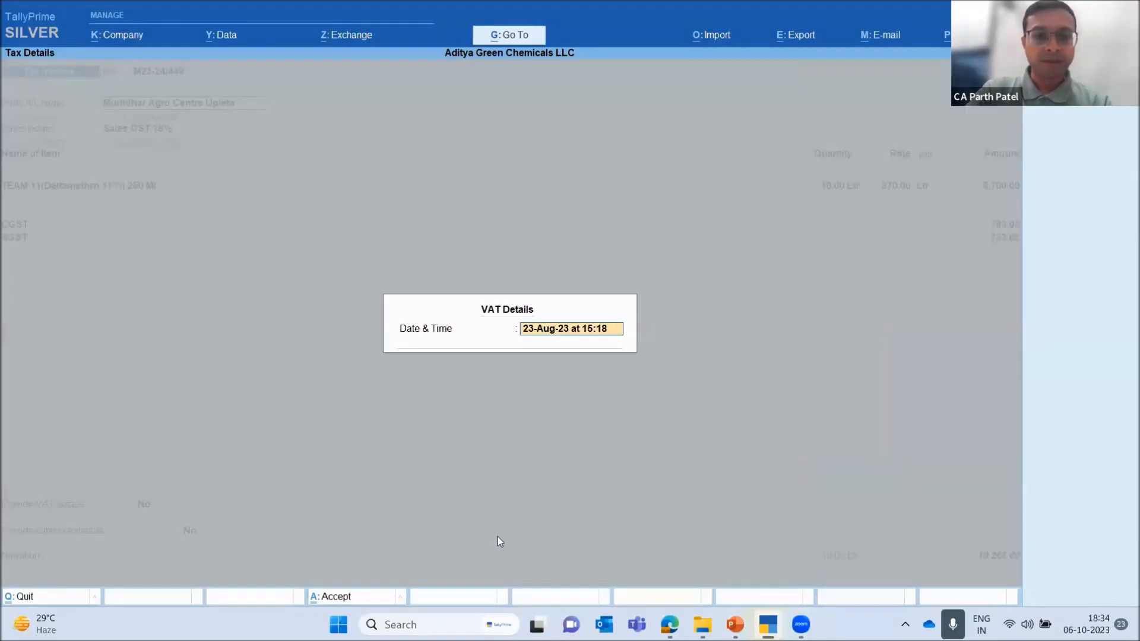
key("ctrl+a")
key("Return")
key("Return")
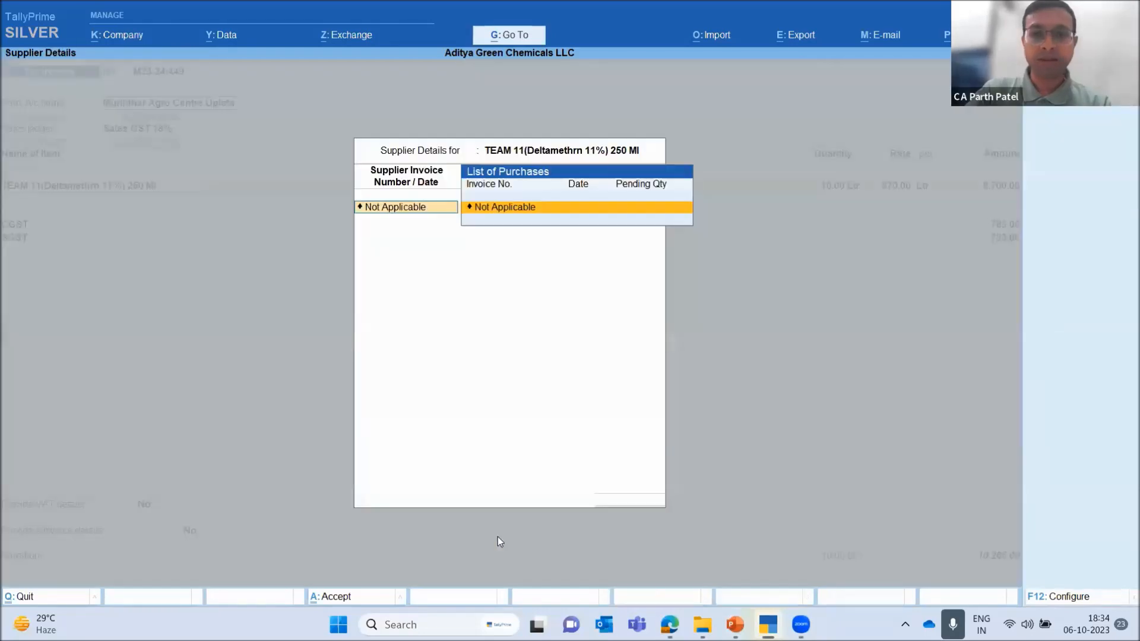
key("Return")
Set the quantity of TEAM 11(Deltamethrn 11%) 250 Ml to 9 Ltr in its item allocation and save the invoice
key("Return")
key("ctrl+a")
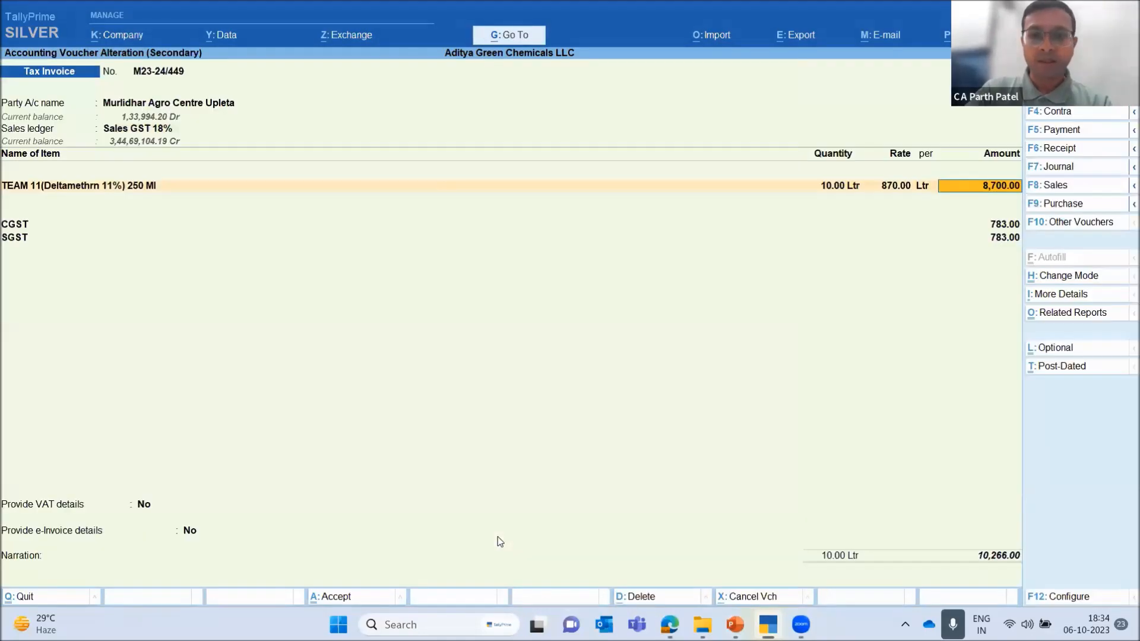
key("BackSpace")
key("Return")
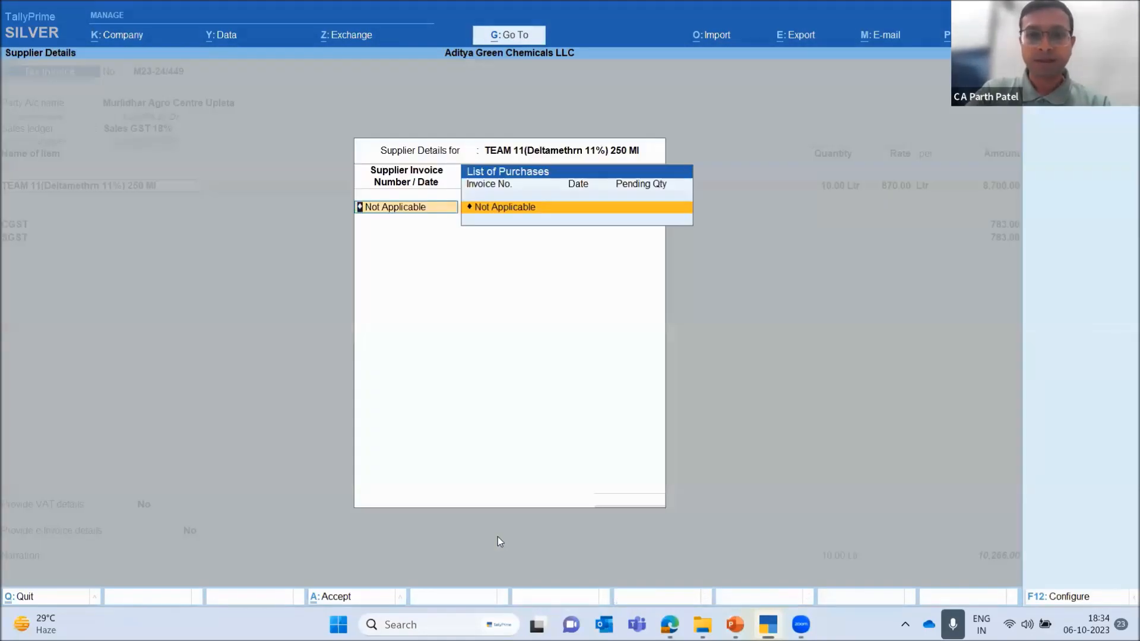
key("Return")
key("Return")
key("Return")
key("Return")
type("9")
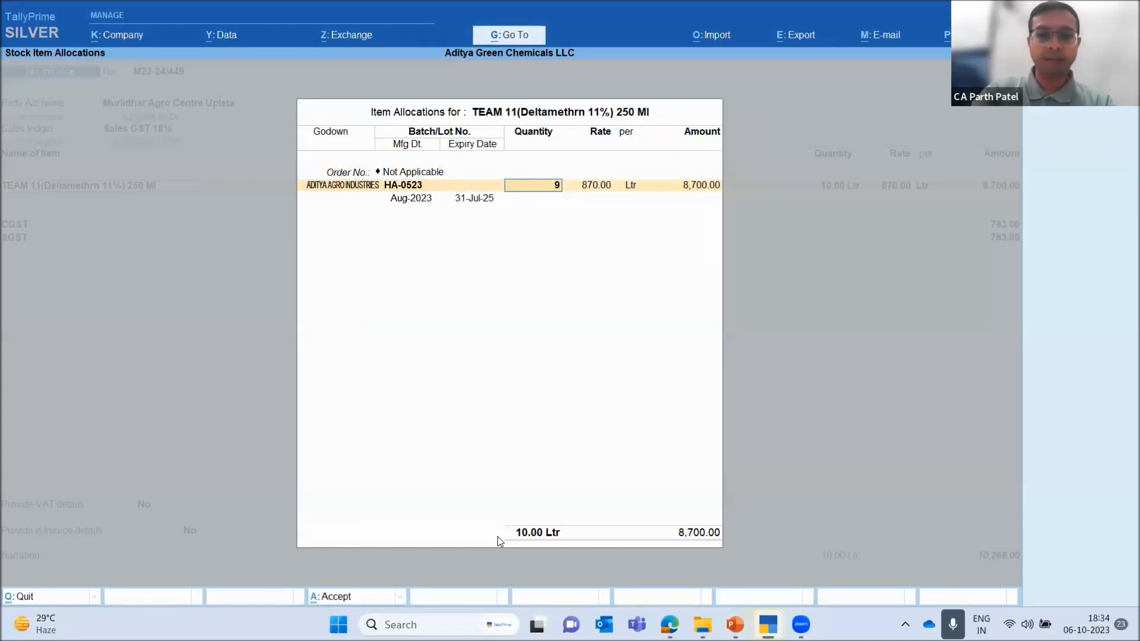
key("Return")
key("Return")
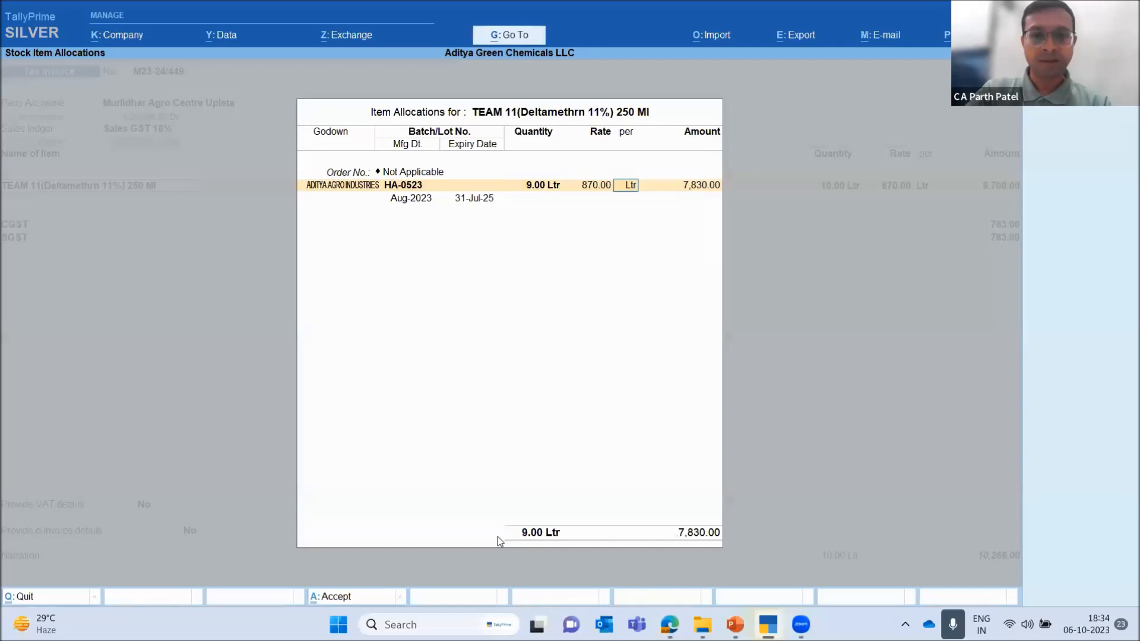
key("Return")
key("Return")
key("Return")
key("Return")
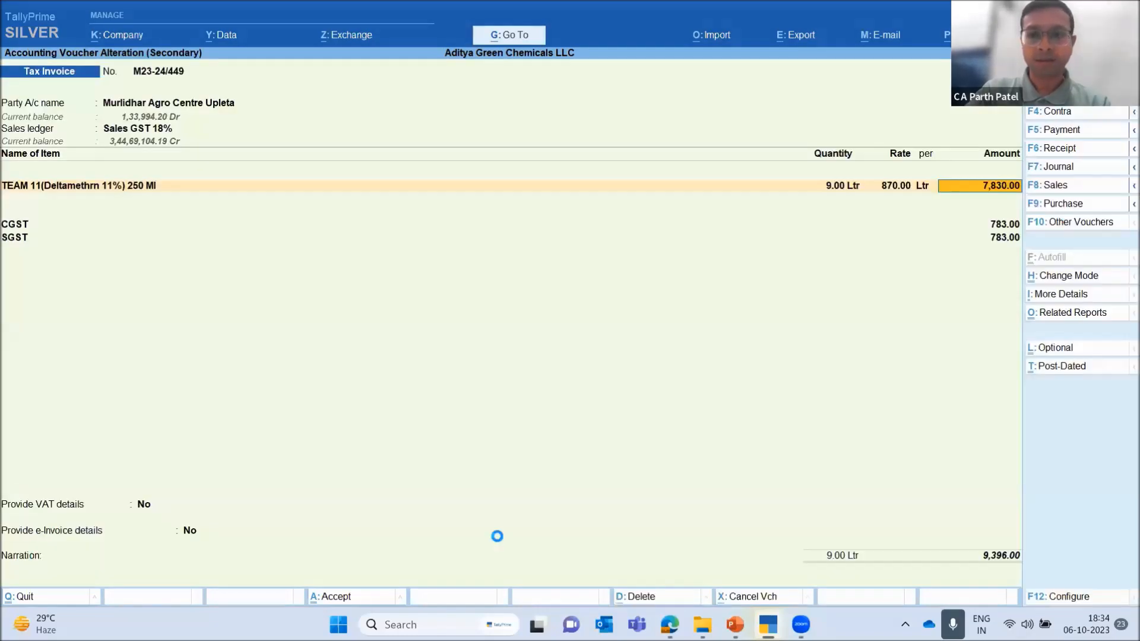
key("Return")
key("Return")
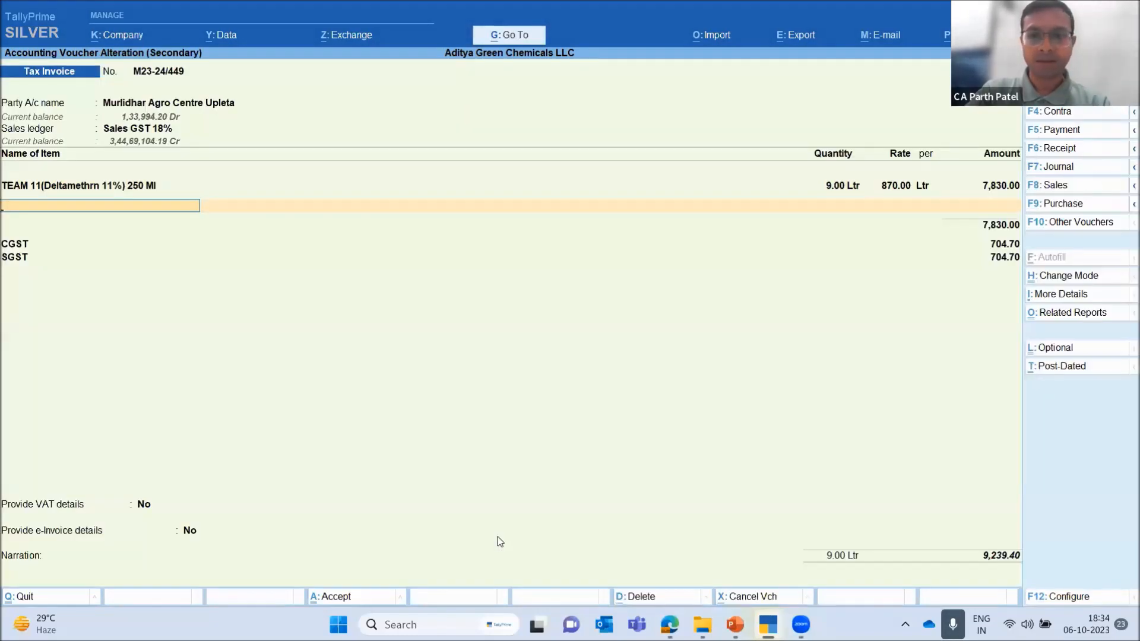
key("ctrl+a")
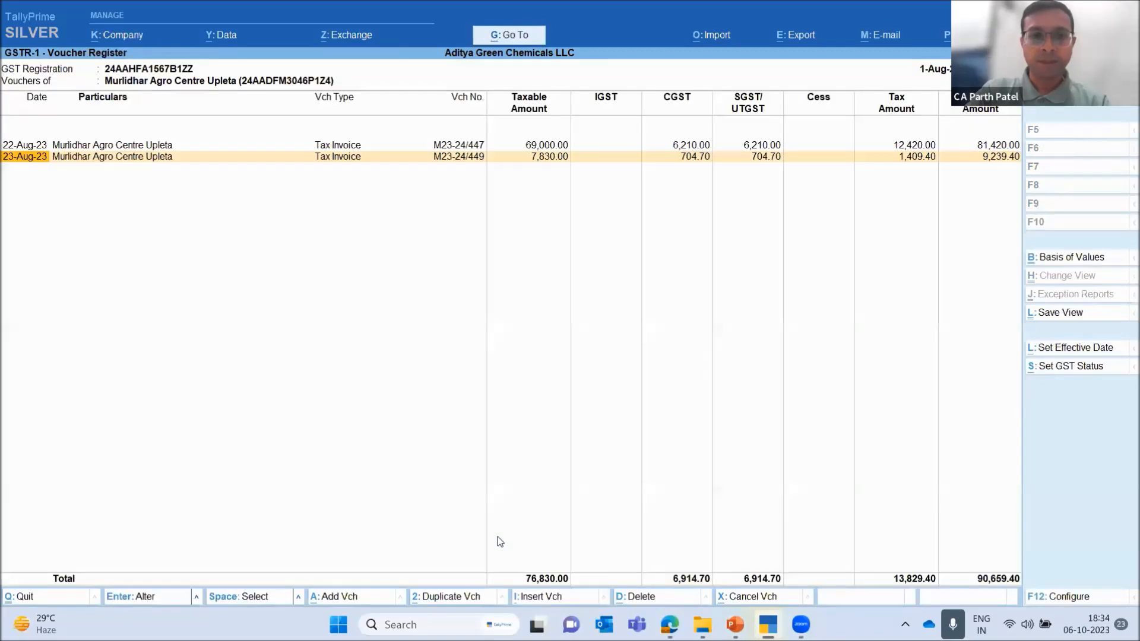
Return to the August GSTR-1 report and examine the voucher status breakdown, including vouchers modified in books after export
key("Down")
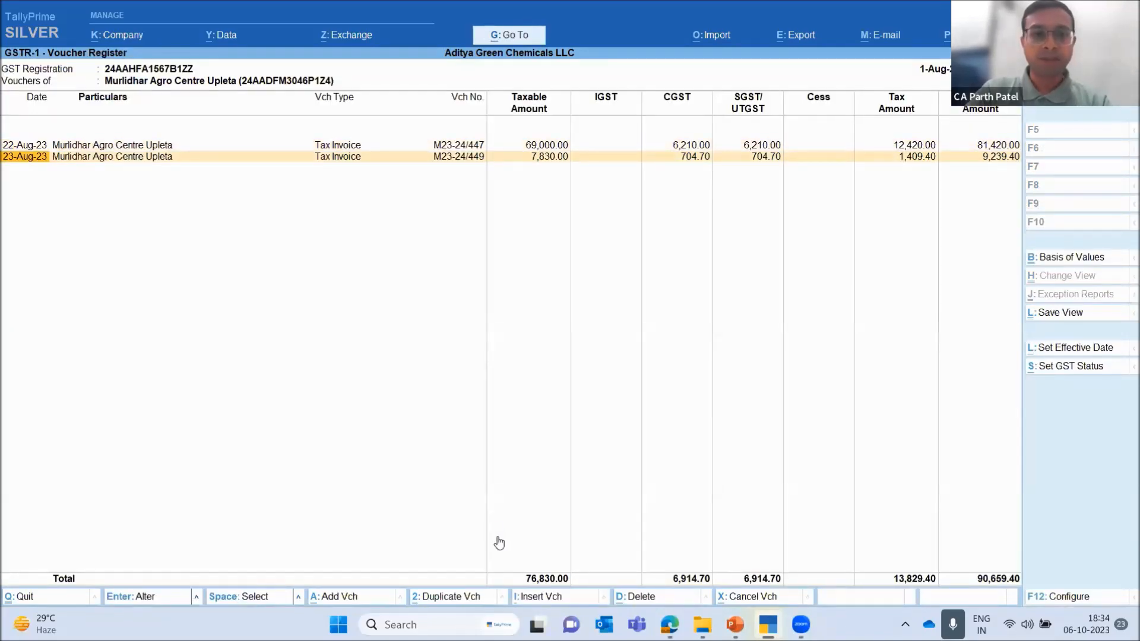
key("Escape")
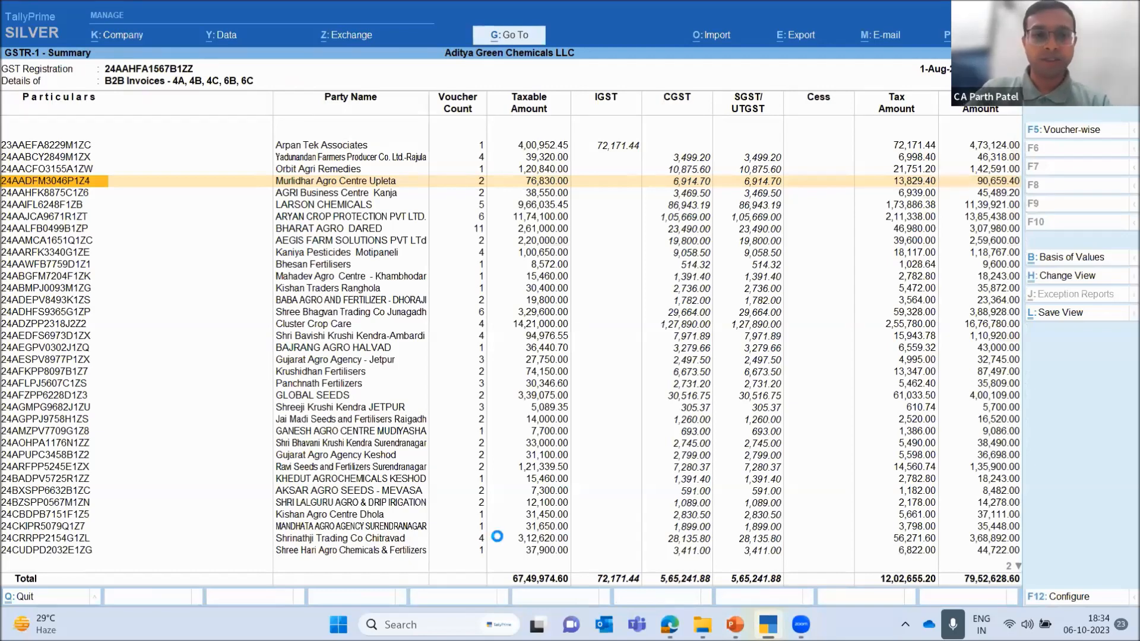
key("Escape")
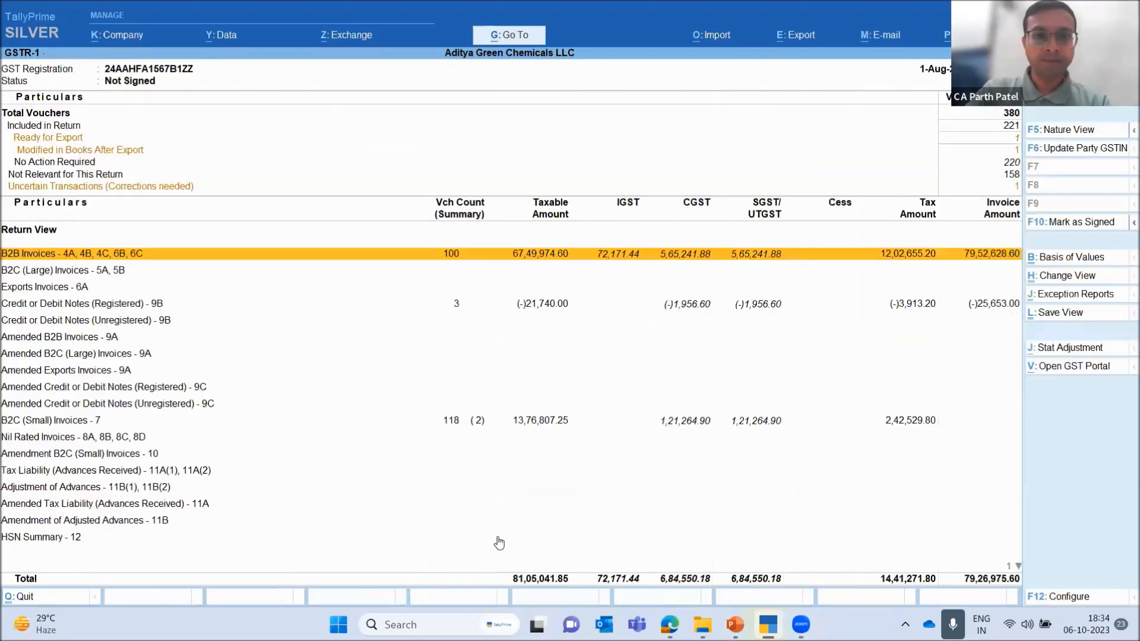
key("Up")
key("Up")
key("Down")
key("Down")
key("Up")
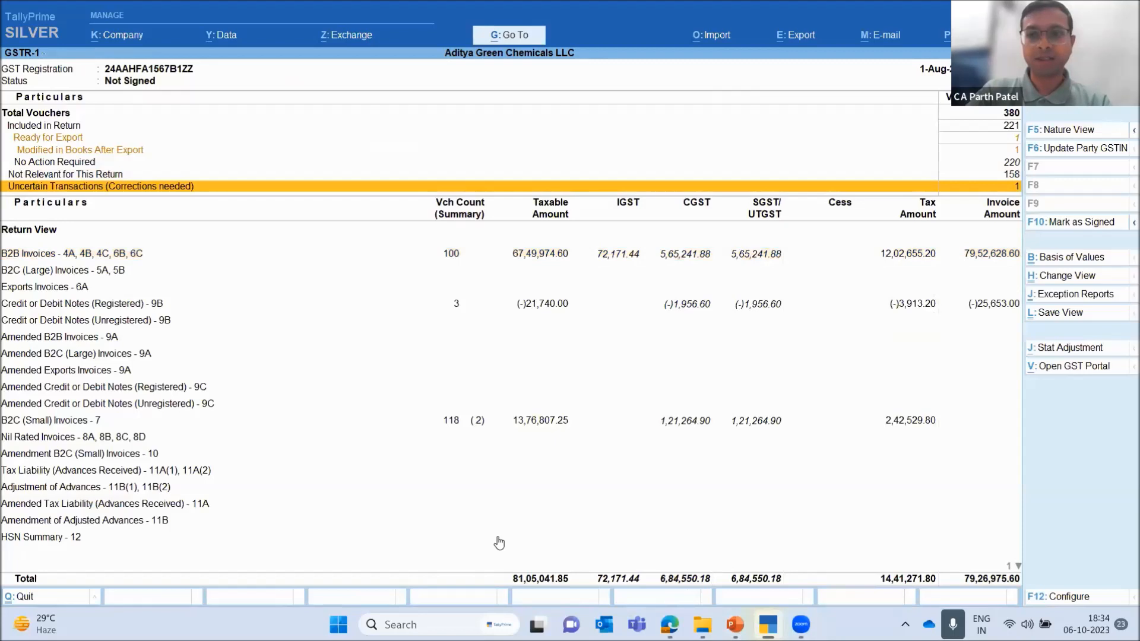
key("Up")
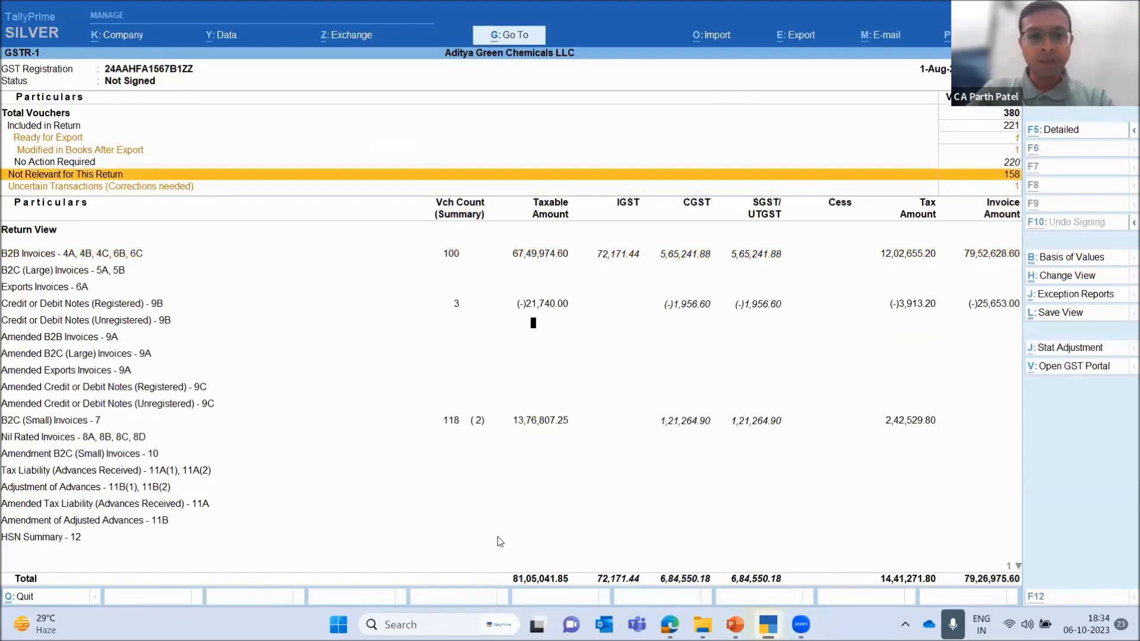
Change the GSTR-1 report period to 1-9-2023 through 30-9-2023
key("alt+F2")
type("1-9-2023")
key("Return")
type("30.9")
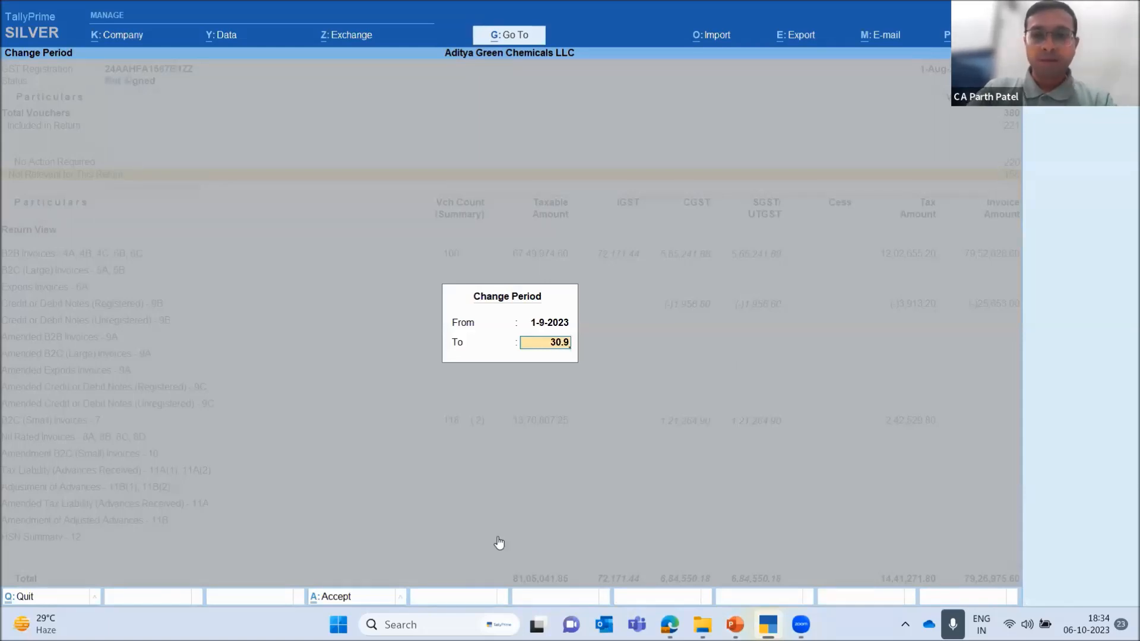
key("Return")
Examine the September return's voucher statuses, from Included in Return and Ready for Export to No Action Required and Uncertain Transactions
key("Down")
key("Down")
key("Down")
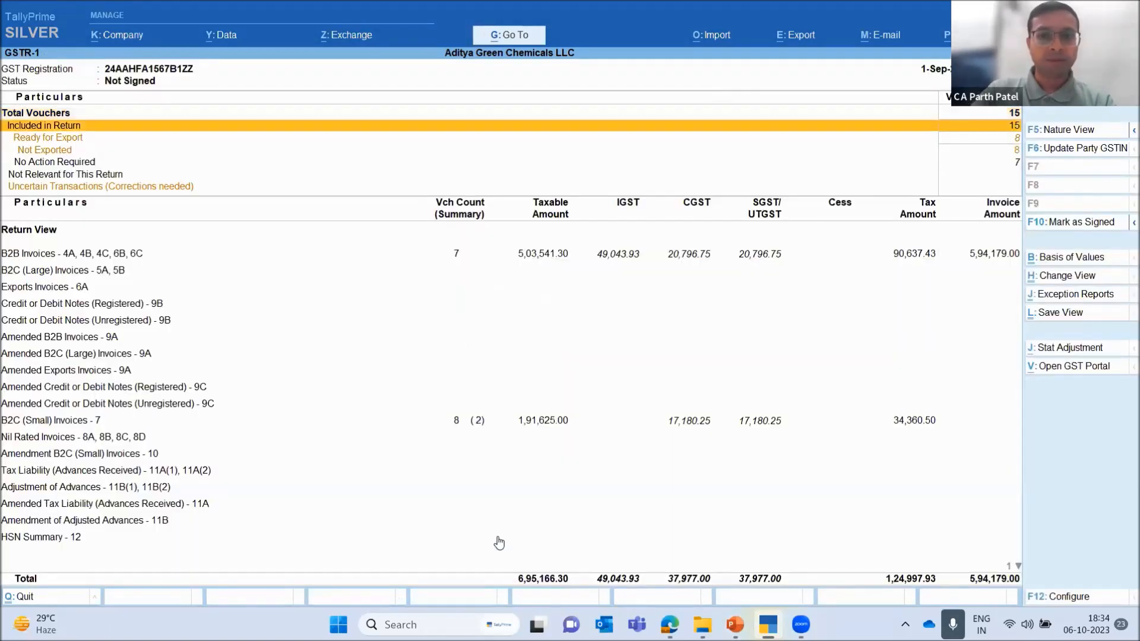
key("Up")
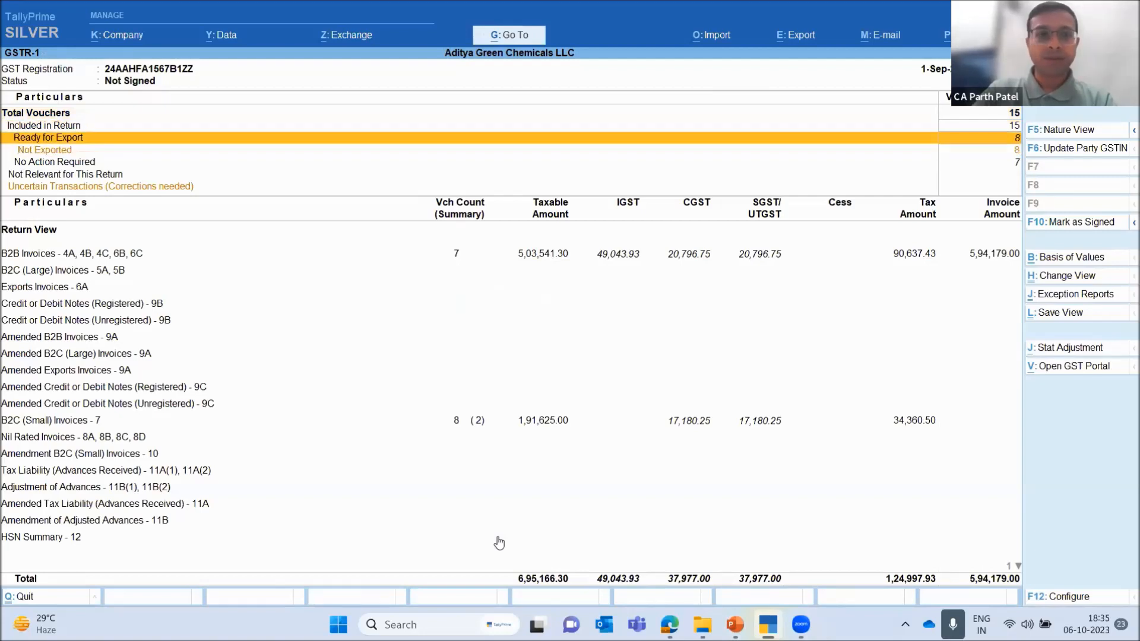
key("Down")
key("Down")
key("Down")
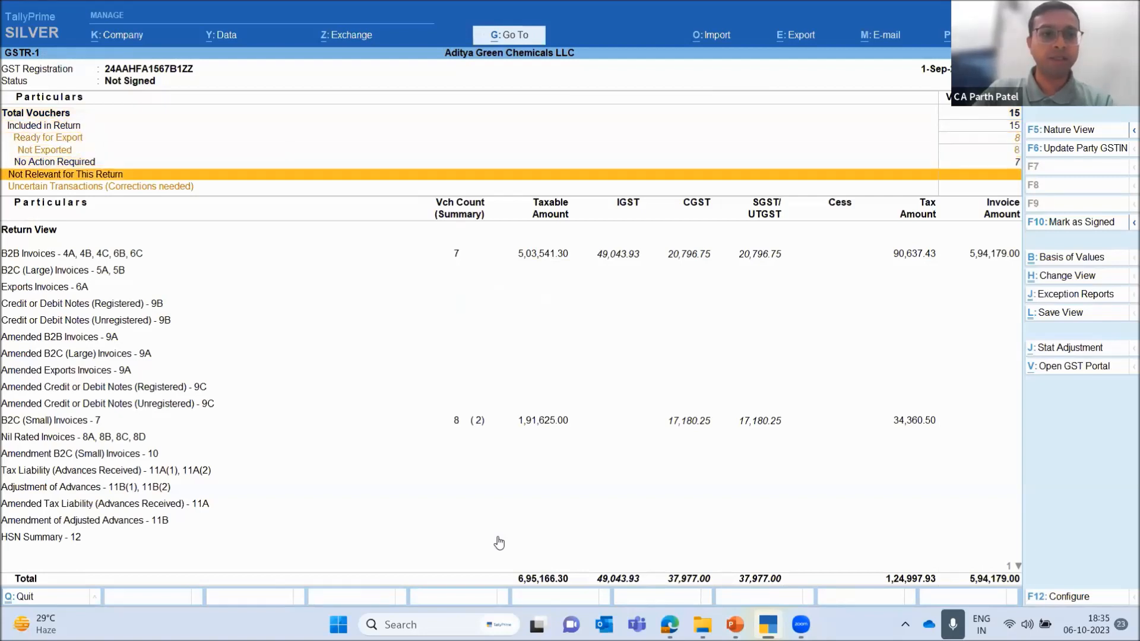
key("Down")
key("Up")
key("Down")
key("Up")
key("Down")
key("Up")
key("Down")
key("Up")
key("Up")
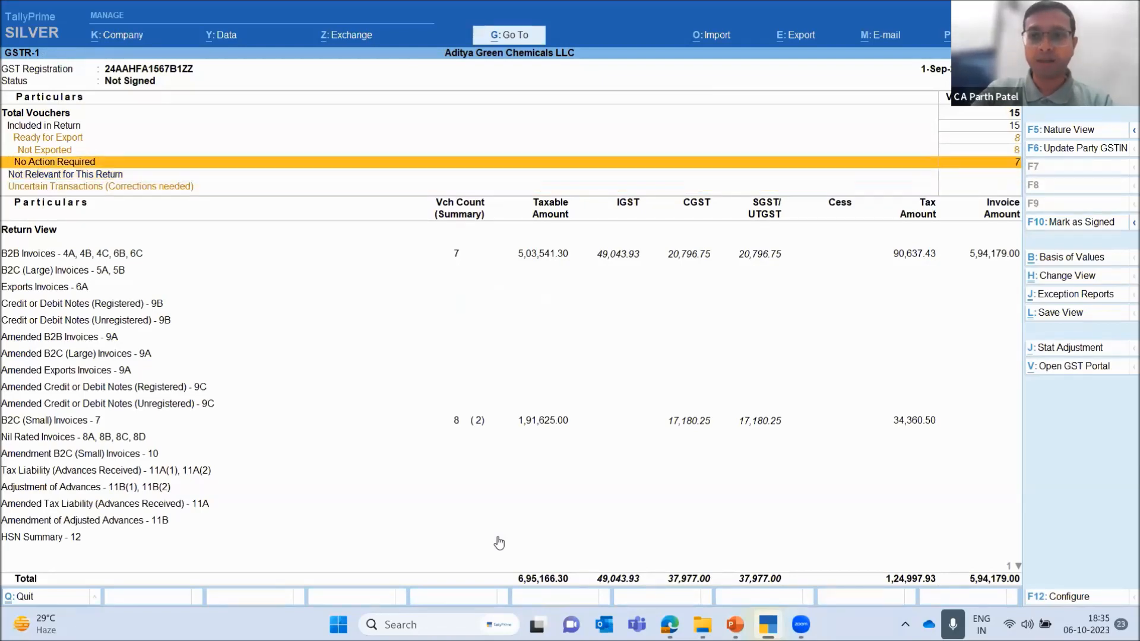
key("Down")
key("Down")
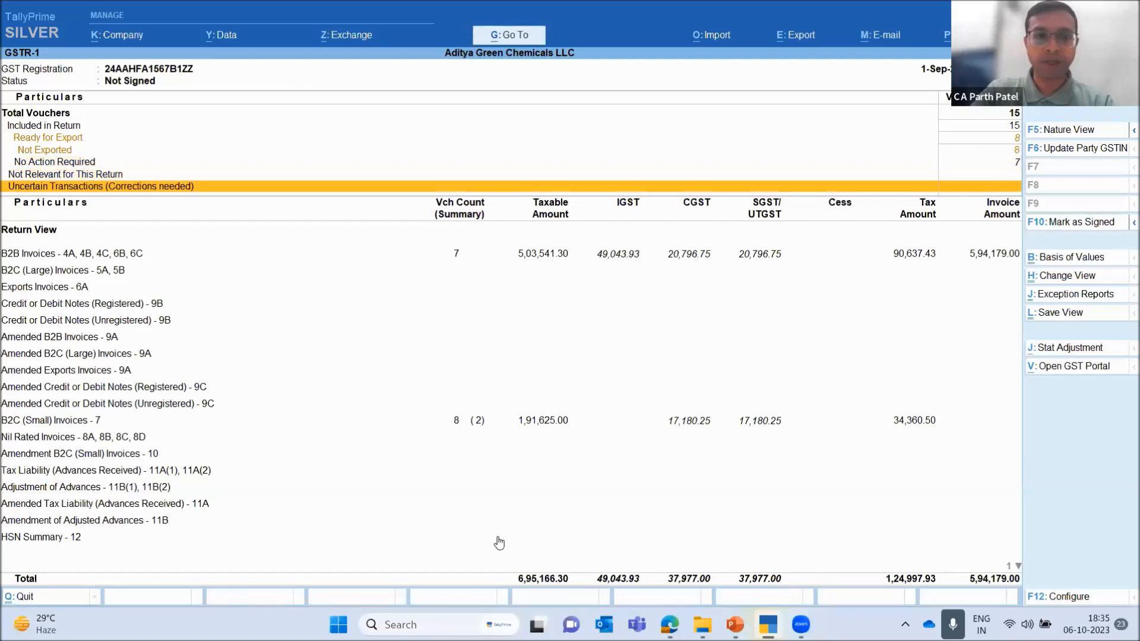
Close the September return and reopen the GSTR-1 report for August 2023
key("Up")
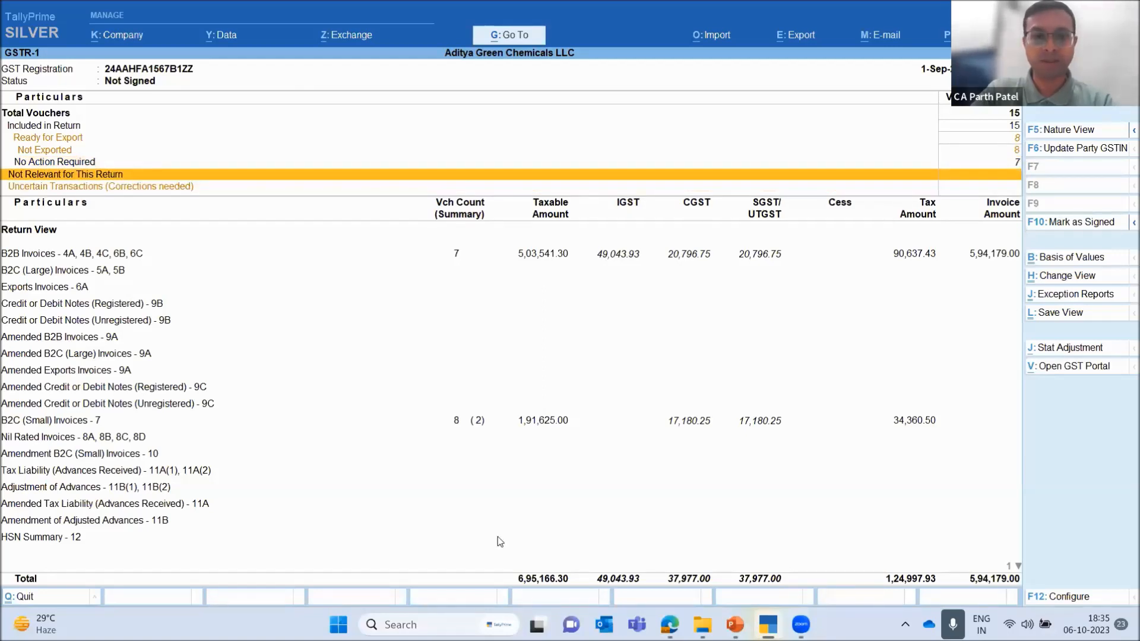
key("Escape")
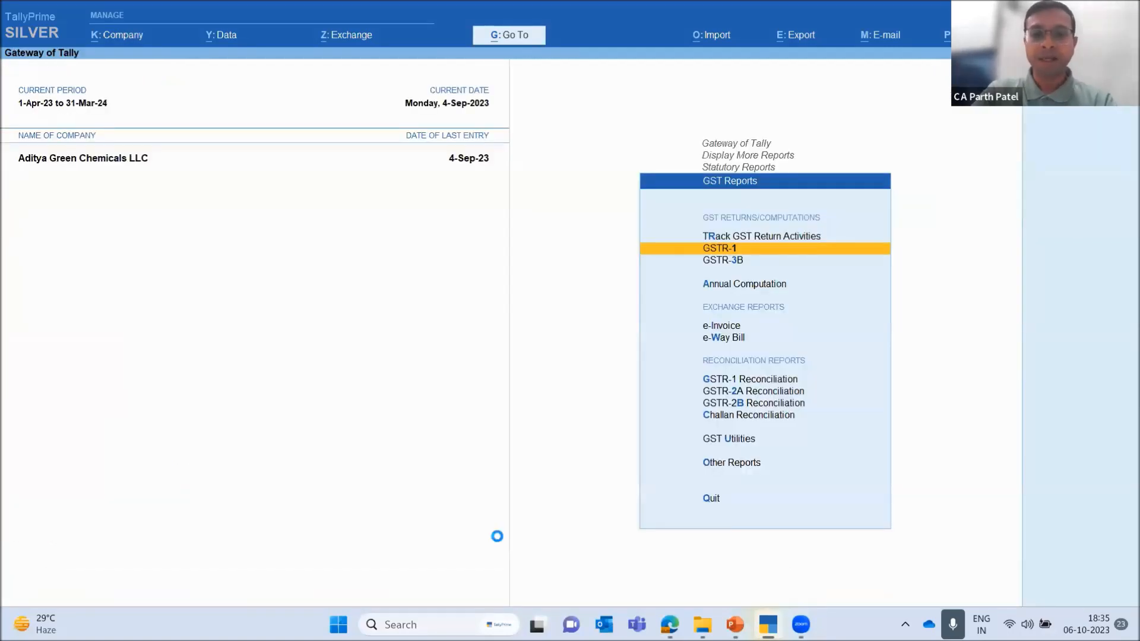
key("Return")
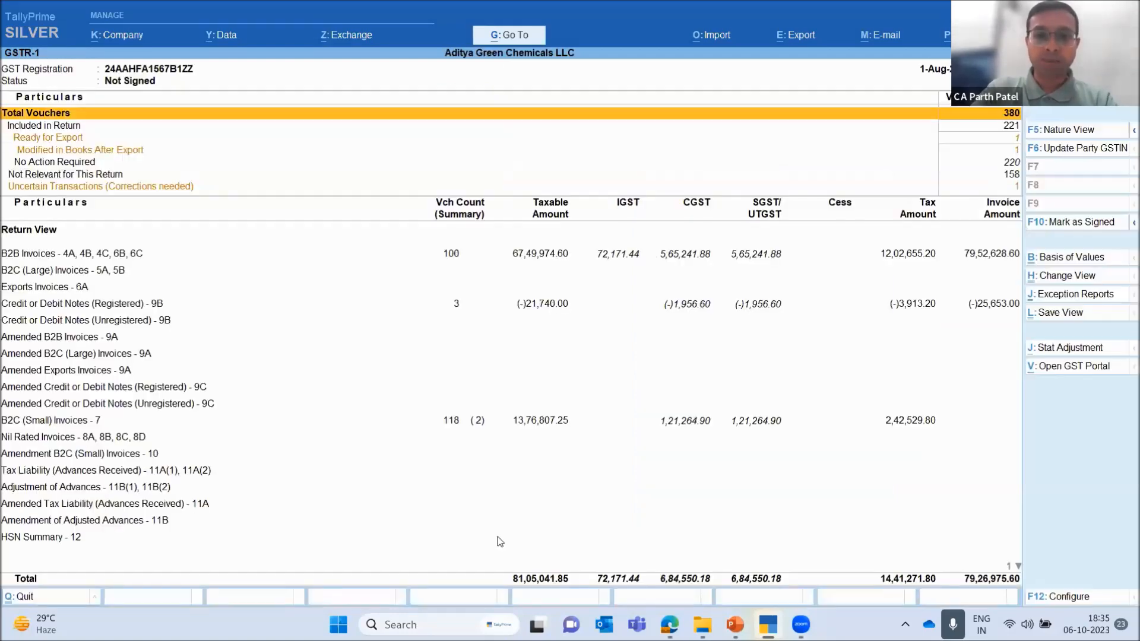
key("F2")
key("Escape")
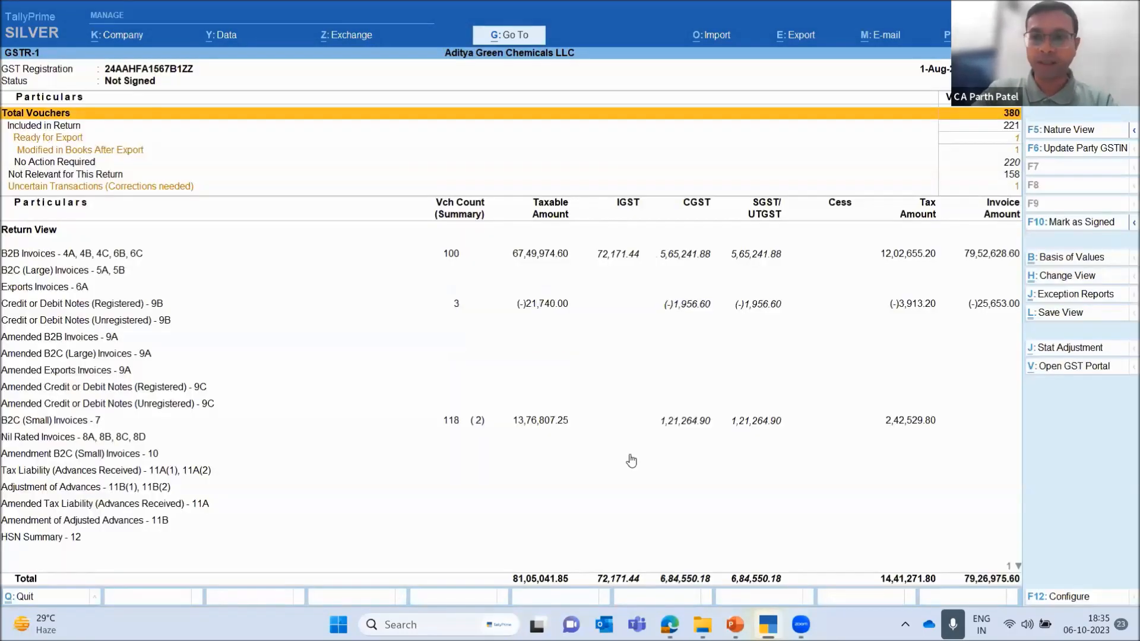
Start the August GSTR-1 return export and set its basis of values to include no-action-required transactions and e-Invoices with IRN information
key("alt")
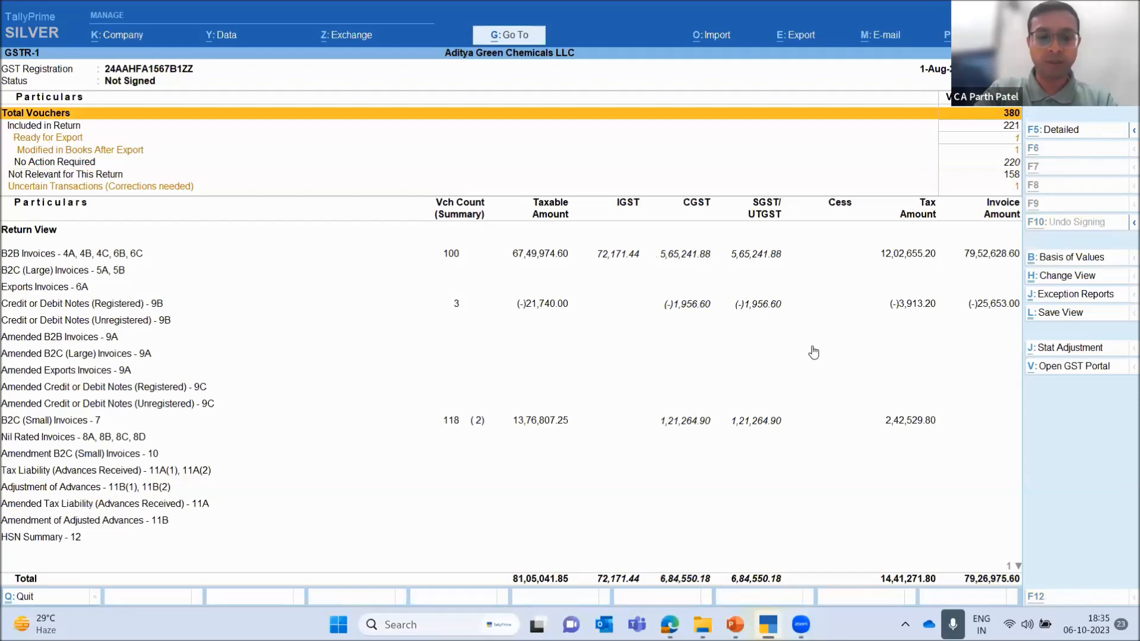
key("alt+e")
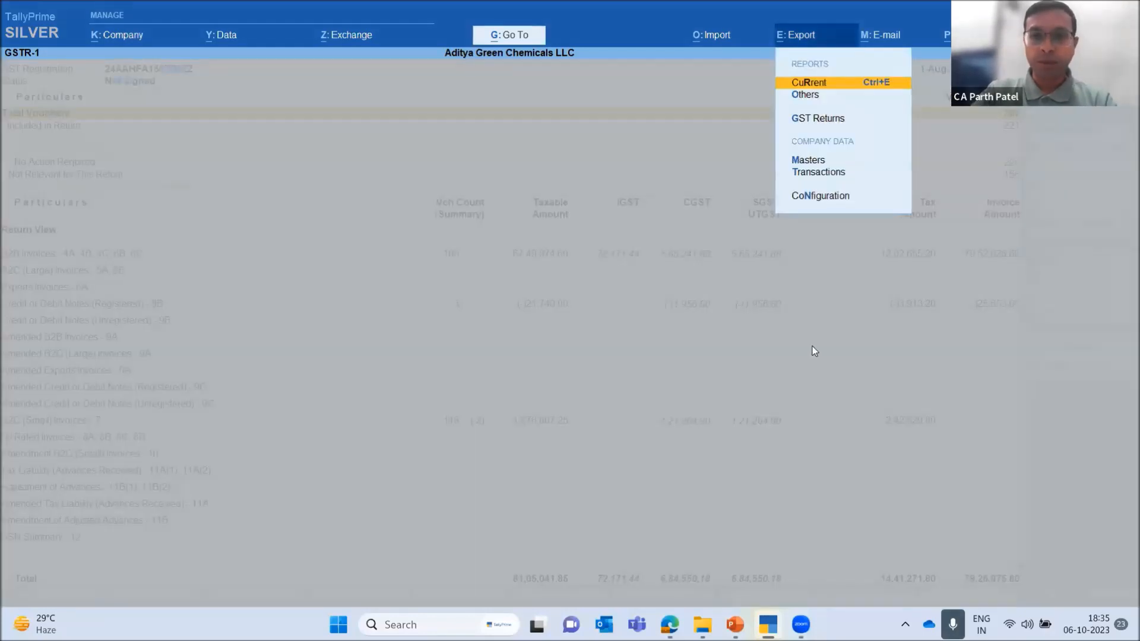
key("g")
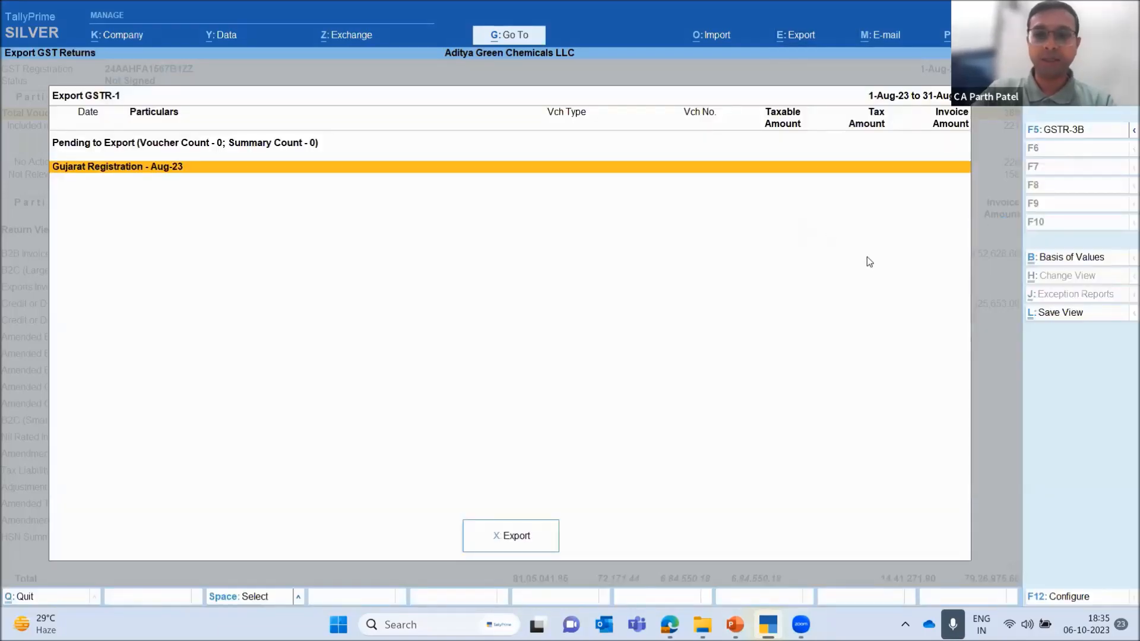
left_click(1100, 258)
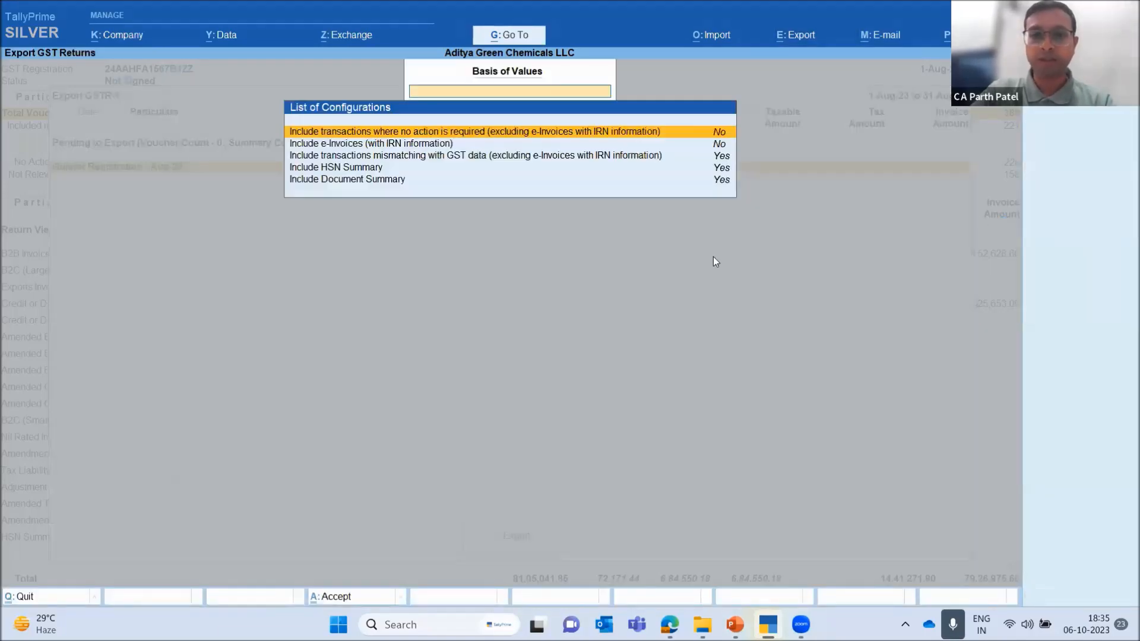
key("y")
key("y")
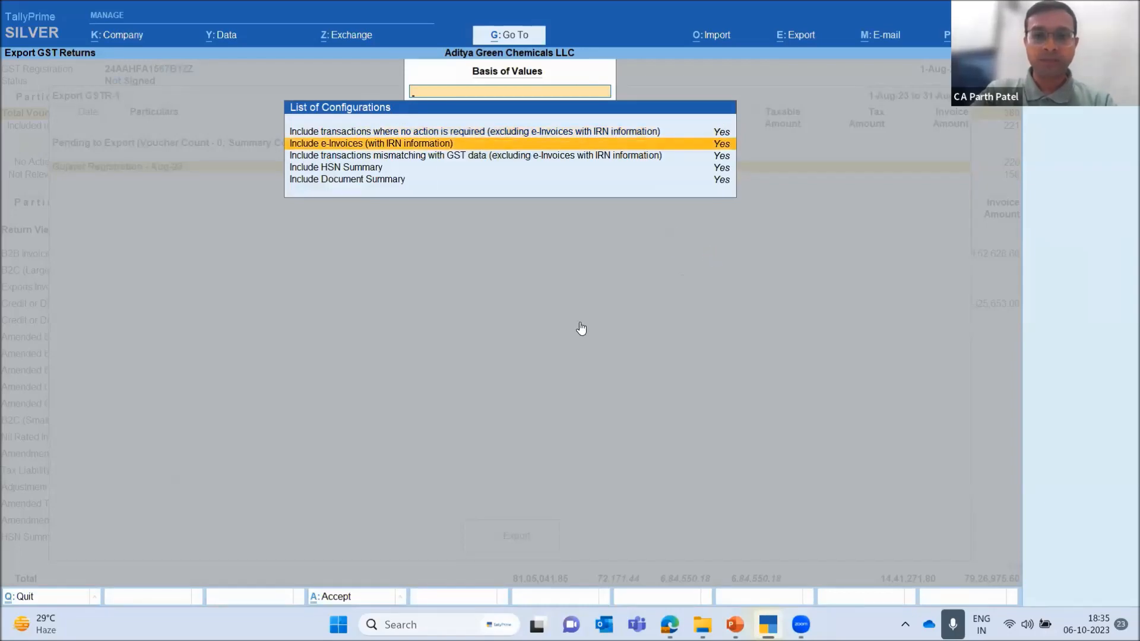
key("ctrl+a")
Export the pending August GSTR-1 vouchers as separate JSON files per section to the desktop folder test f, and return to TallyPrime
left_click(518, 538)
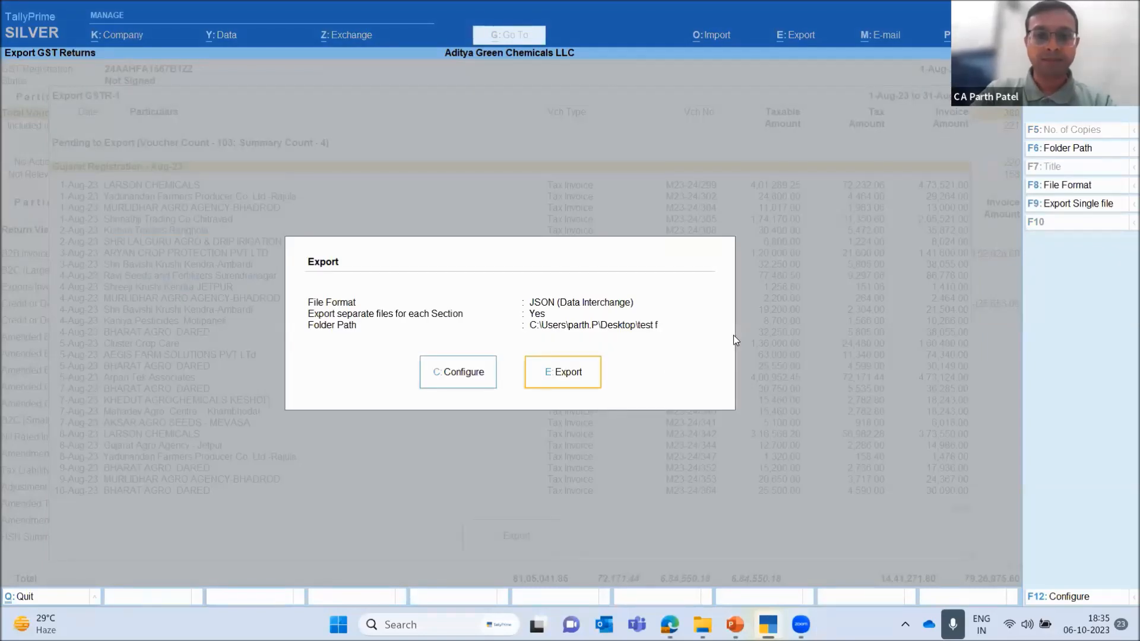
key("e")
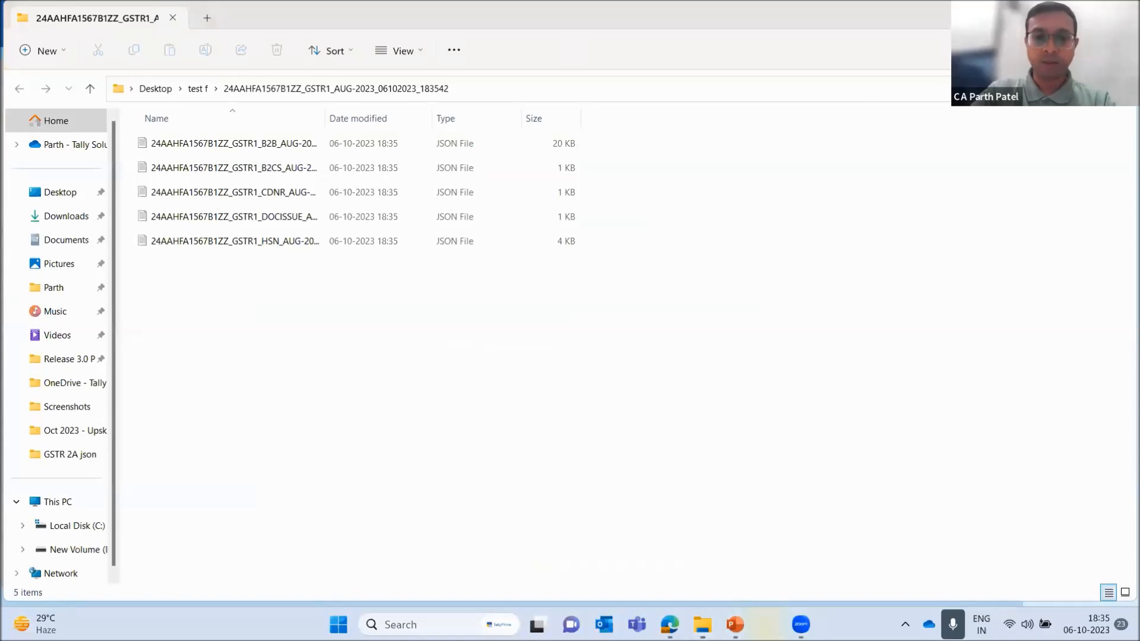
left_click(801, 625)
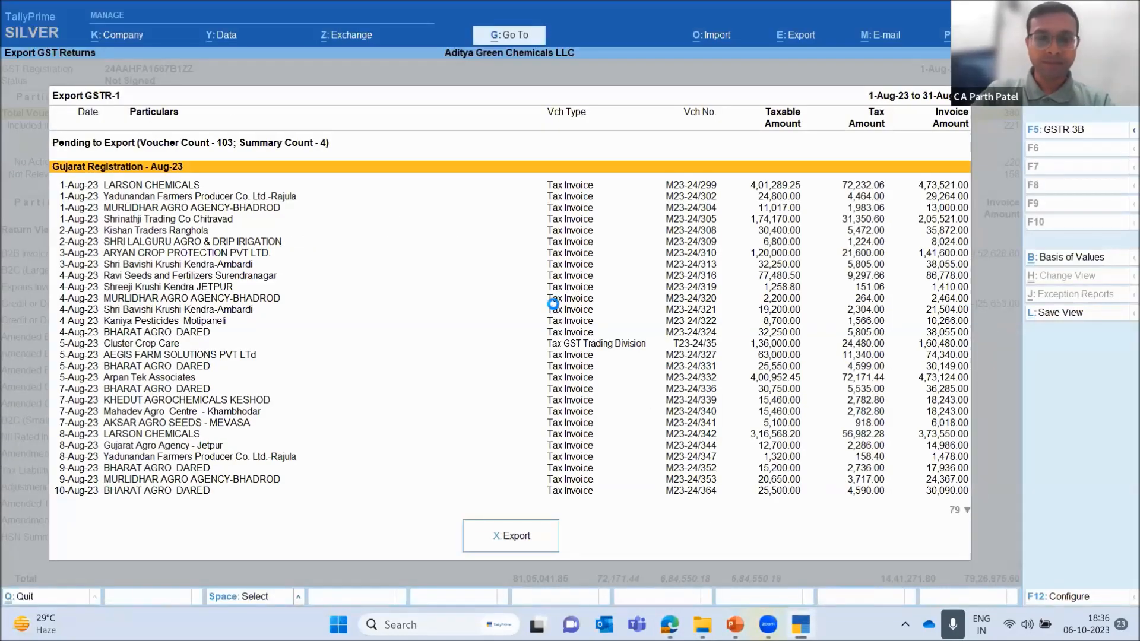
Drill down from the B2B Invoices section of the August GSTR-1 report to Cluster Crop Care's voucher register
key("Escape")
key("Down")
key("Down")
key("Down")
key("Down")
key("Up")
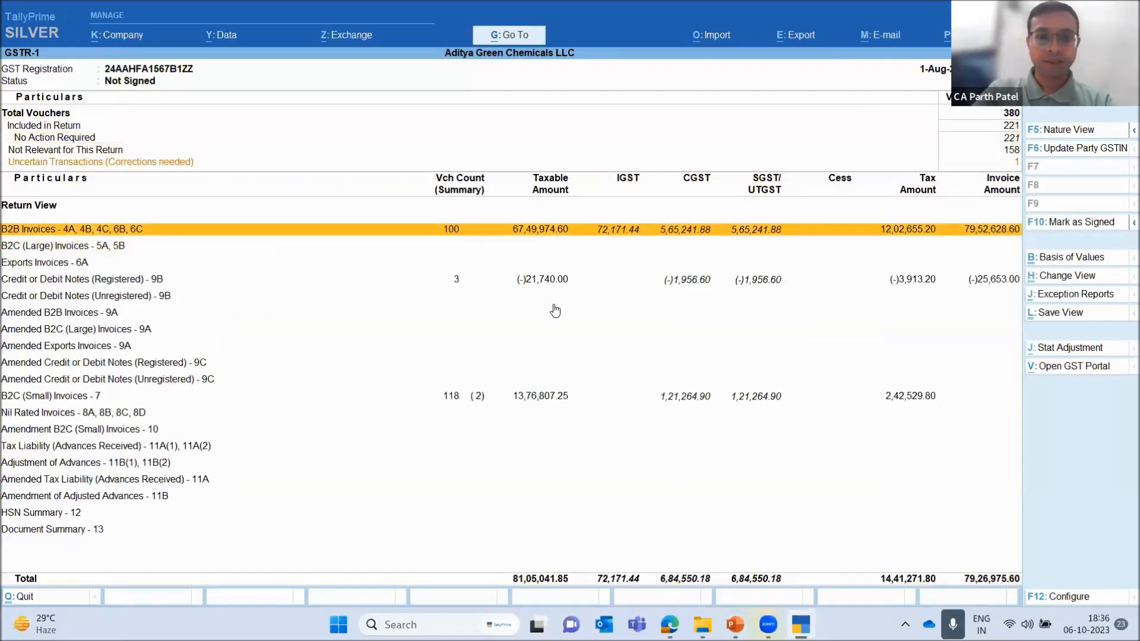
key("Return")
key("Down")
key("Down")
key("Down")
key("Down")
key("Down")
key("Down")
key("Down")
key("Down")
key("Down")
key("Down")
key("Down")
key("Down")
key("Down")
key("Down")
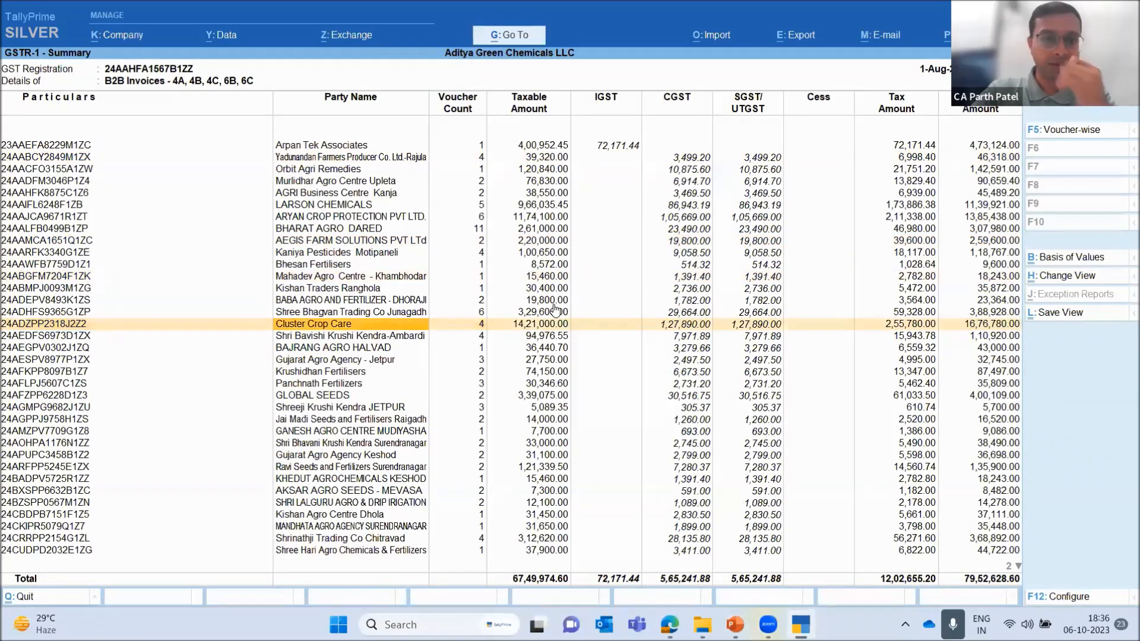
key("Return")
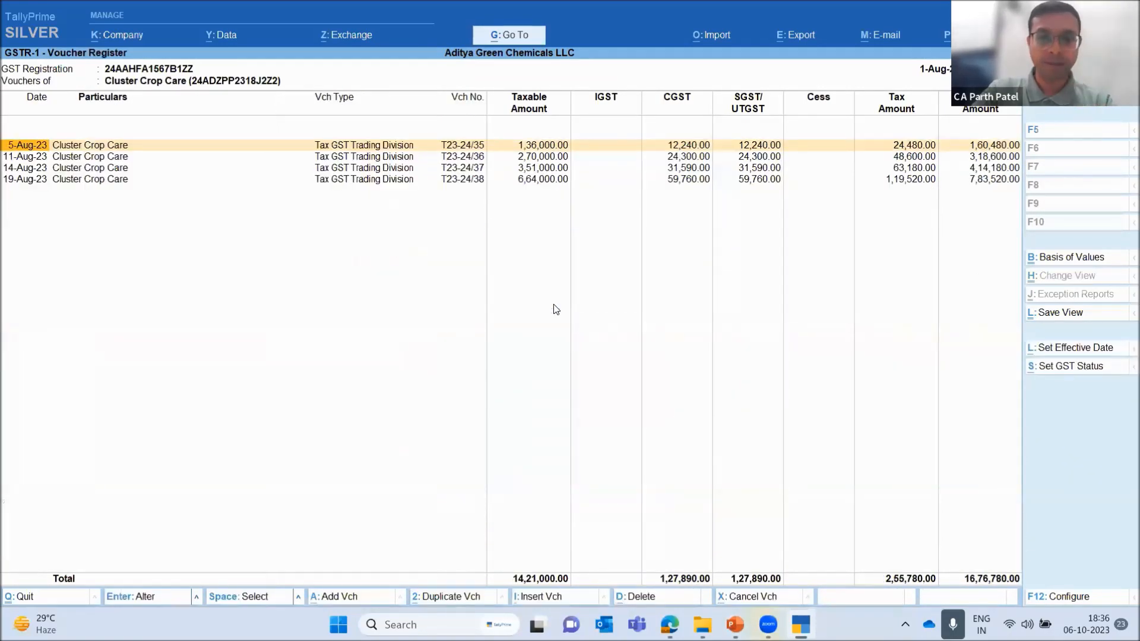
Open Cluster Crop Care's 19-Aug-23 invoice for alteration and accept its dispatch, party and VAT details
key("Down")
key("Down")
key("Down")
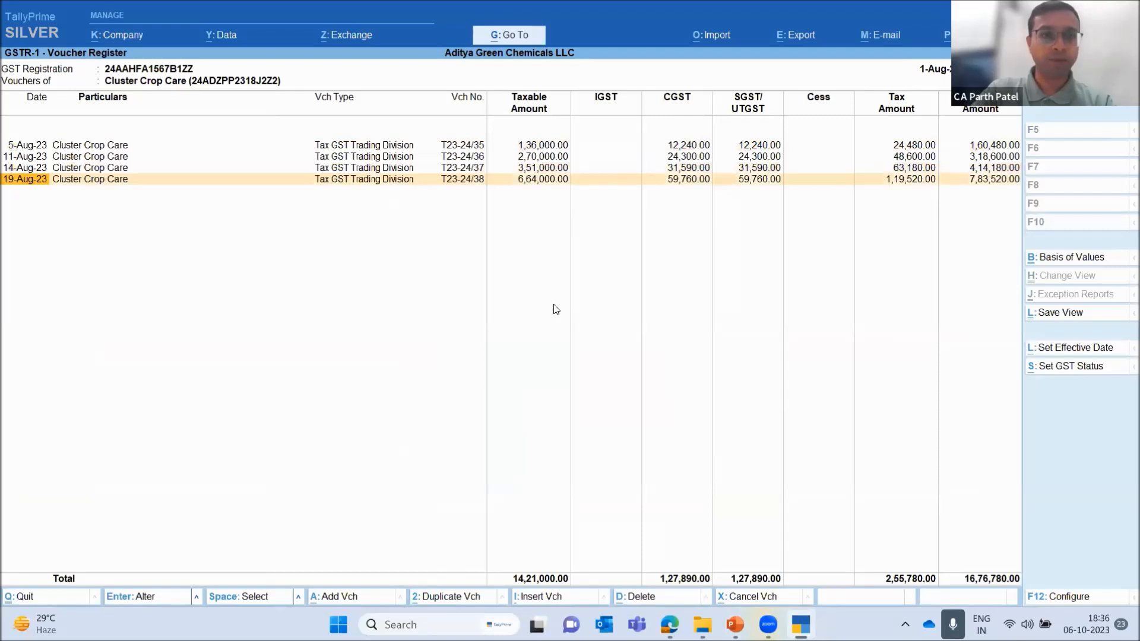
key("Return")
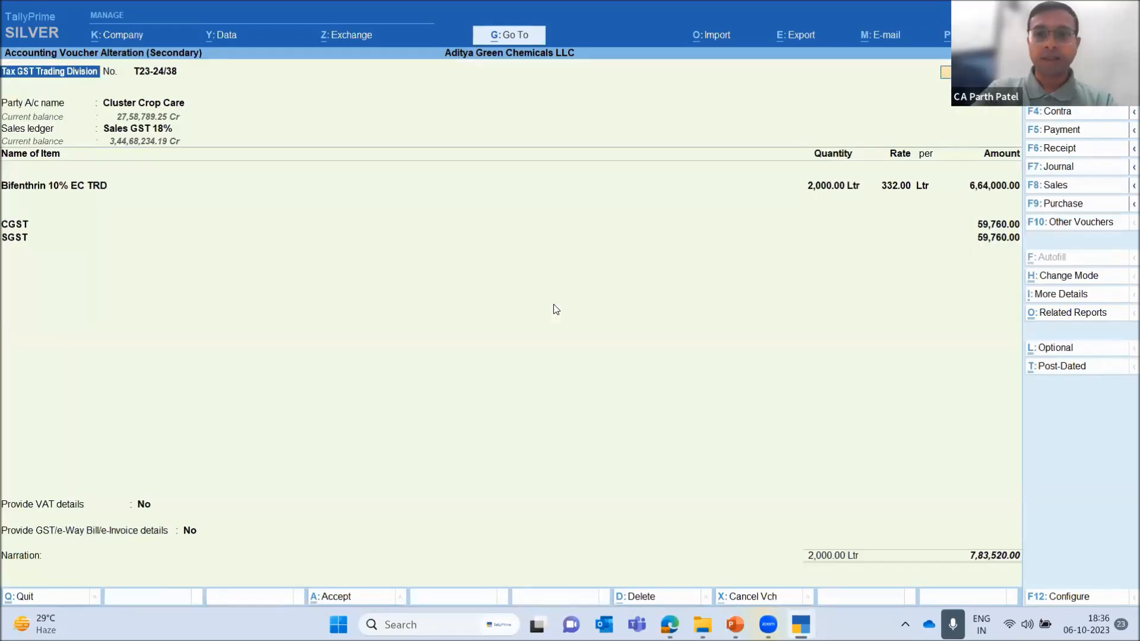
key("Return")
key("Return")
key("Return")
key("Return")
key("Return")
key("Return")
key("Return")
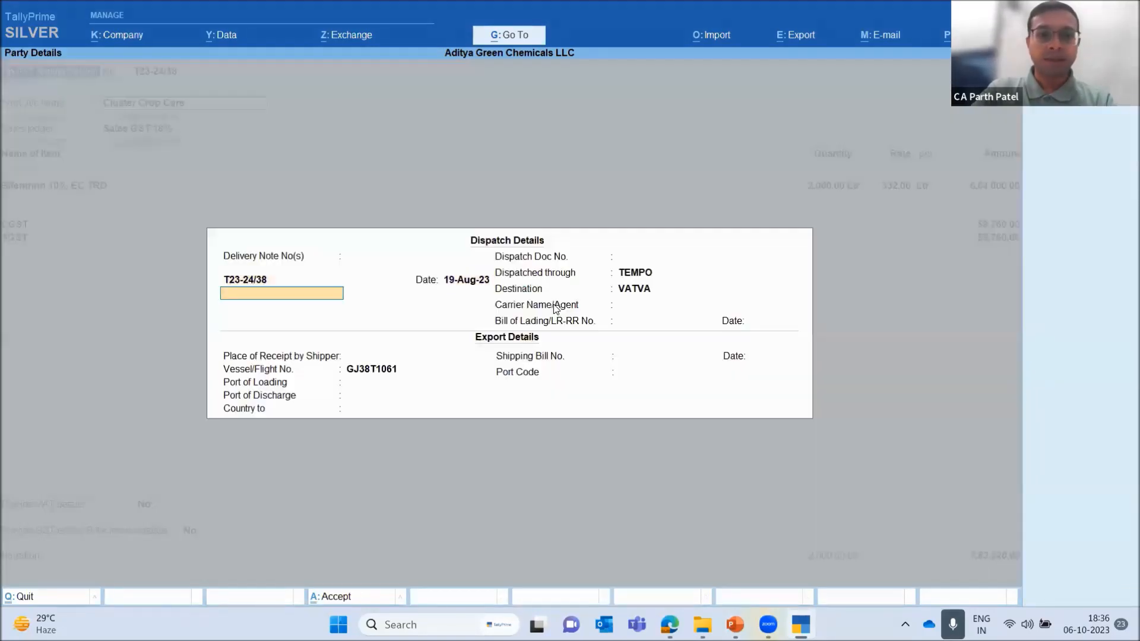
key("Return")
key("Return")
key("Return")
key("Return")
key("Return")
key("Return")
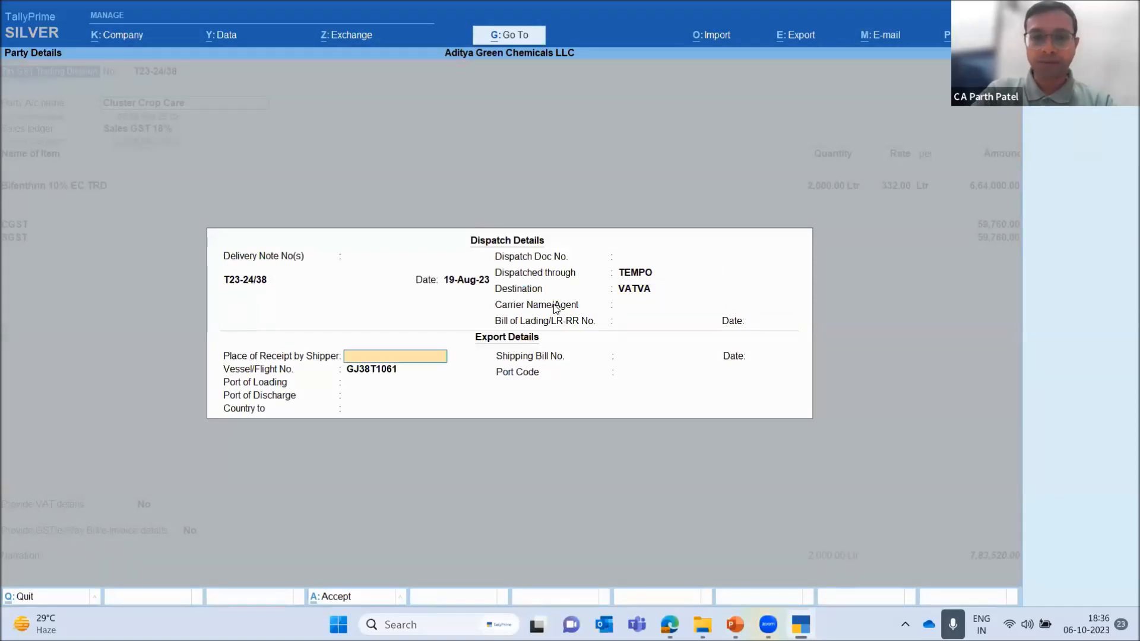
key("Return")
key("Return")
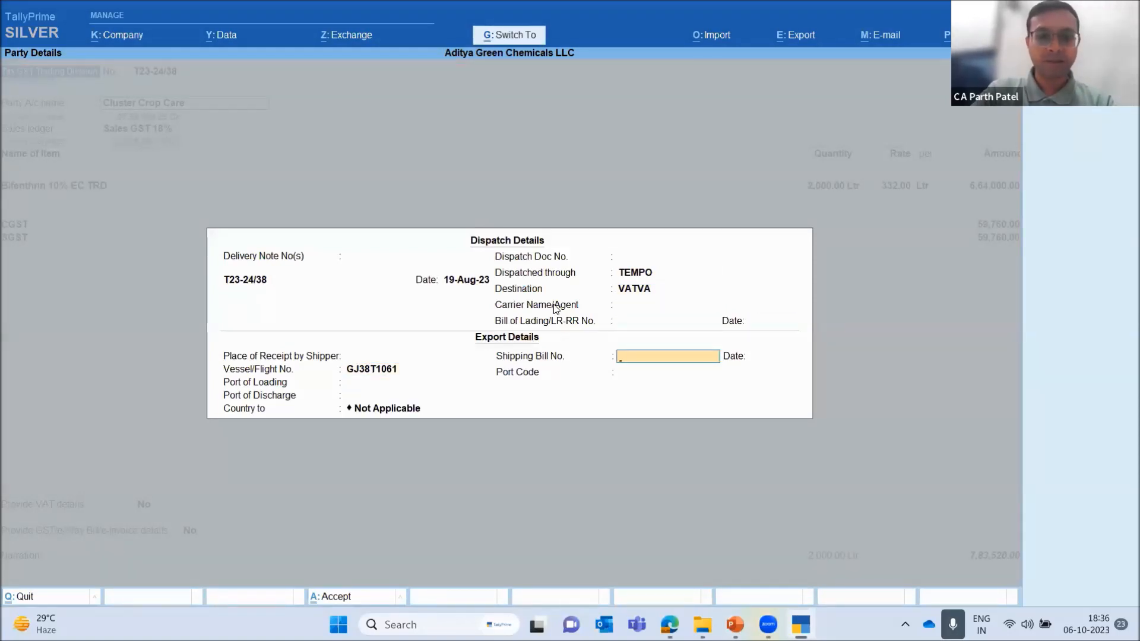
key("ctrl+a")
key("ctrl+a")
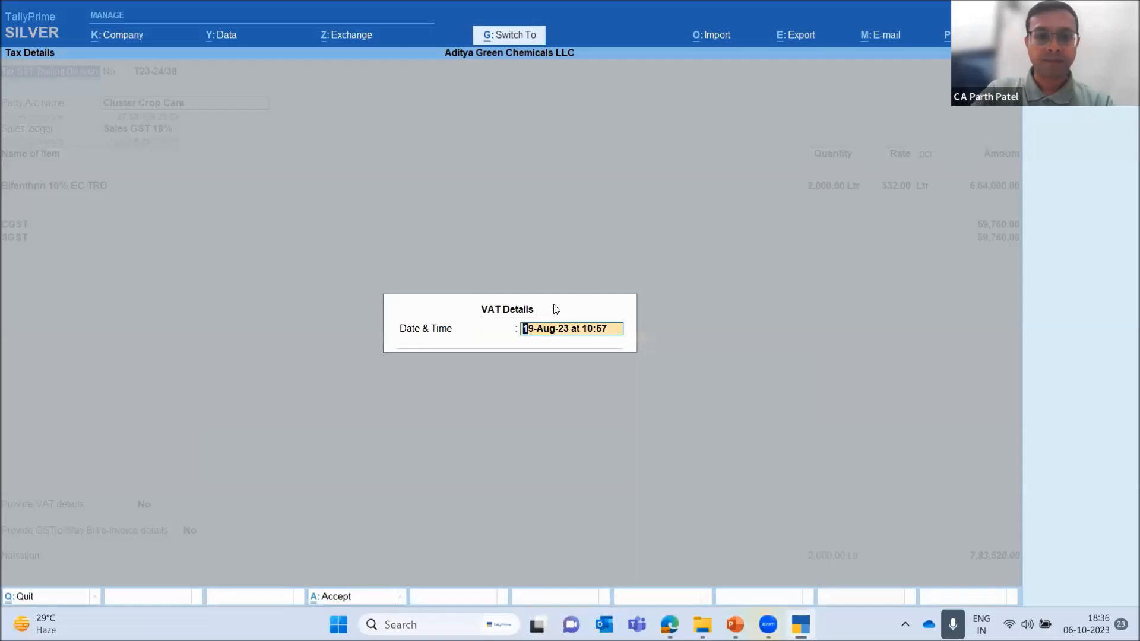
key("ctrl+a")
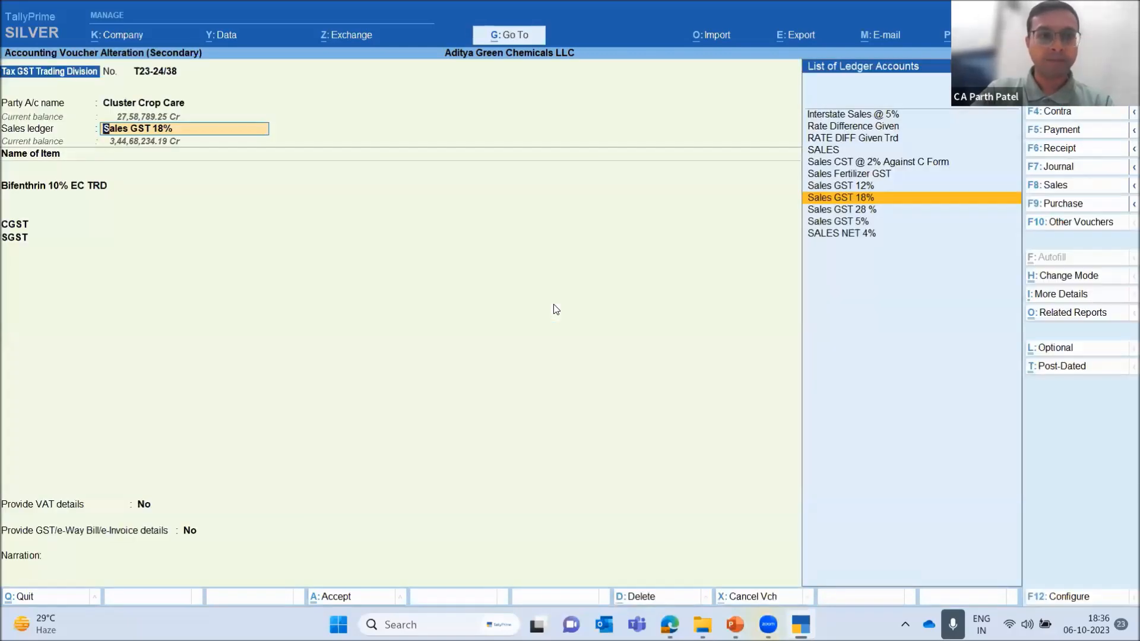
Set the quantity of Bifenthrin 10% EC TRD to 1900 Ltr in its item allocation and save the invoice
key("Return")
key("Return")
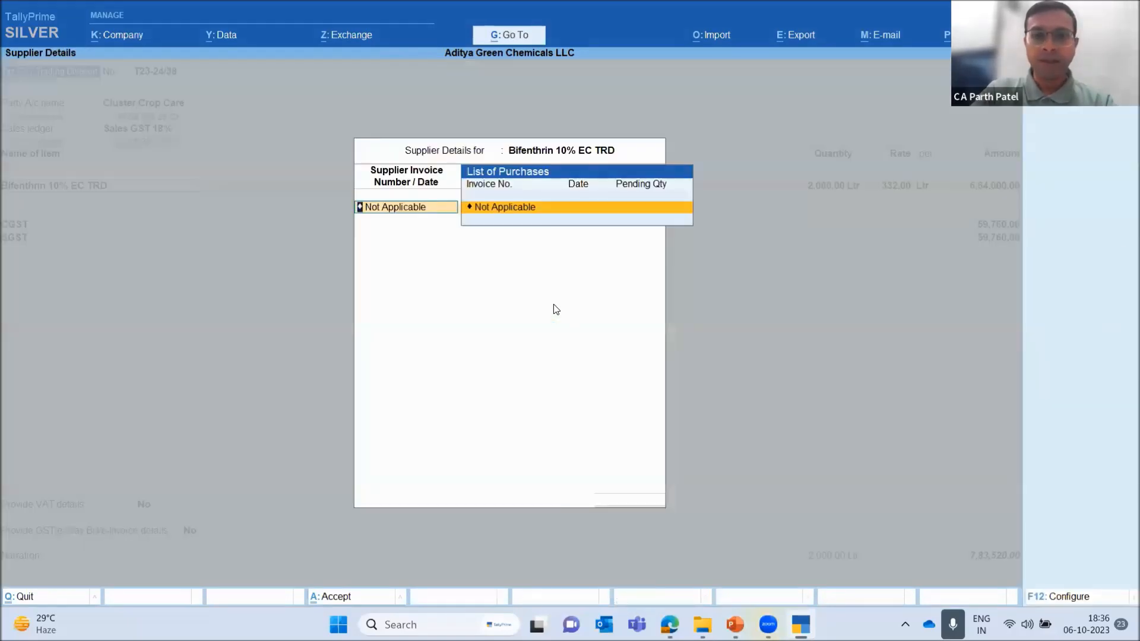
key("Return")
key("Return")
key("Return")
key("Return")
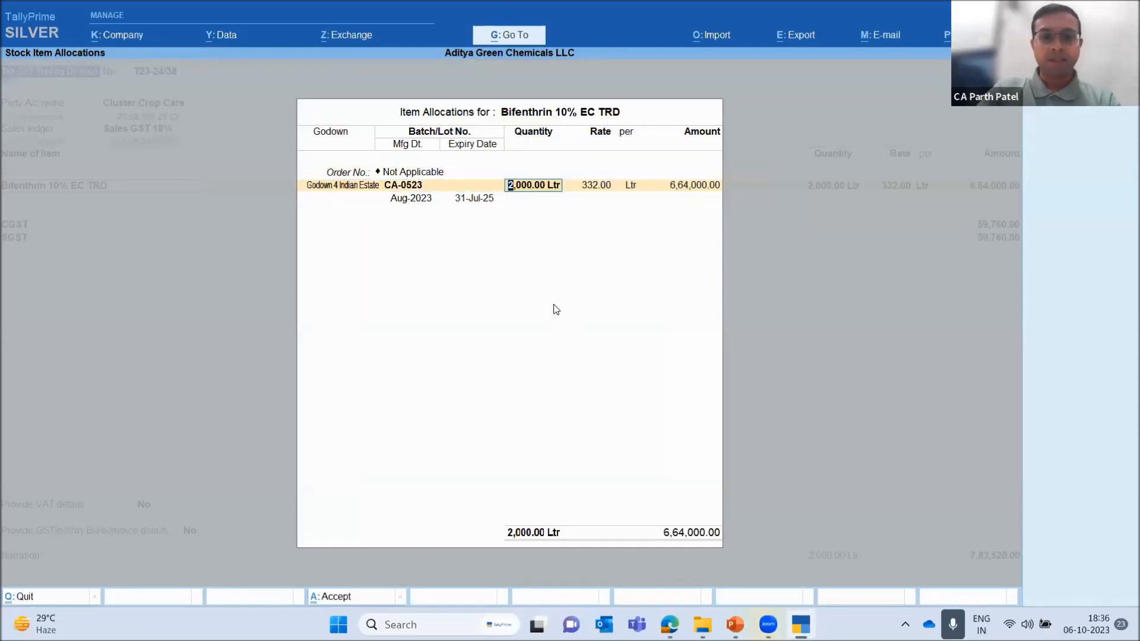
type("1900")
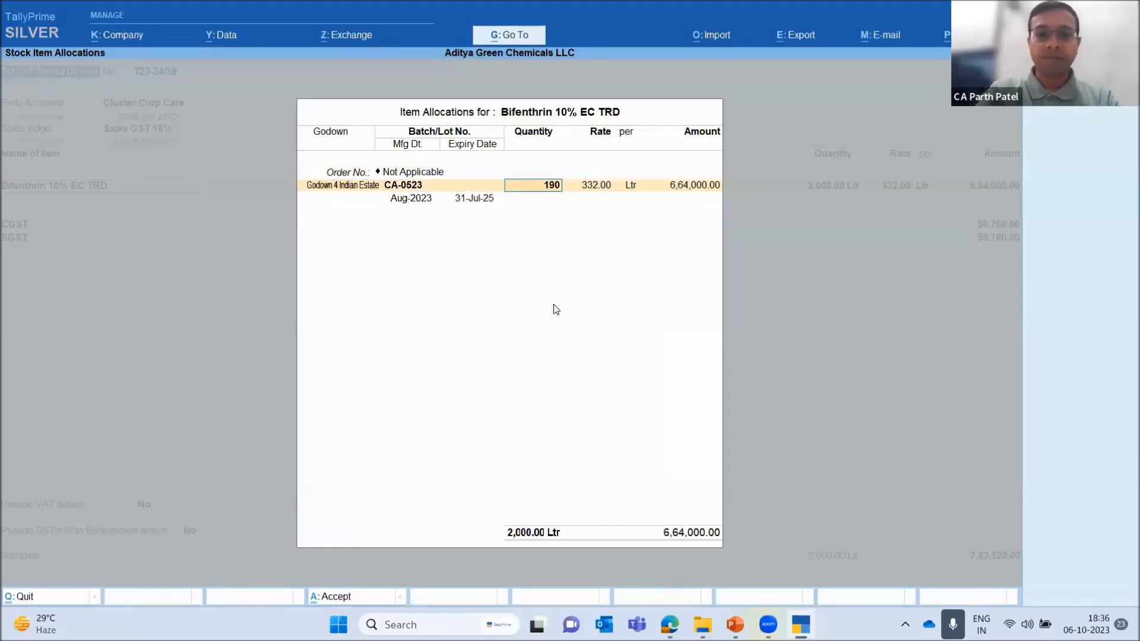
key("Return")
key("Return")
key("Return")
key("Return")
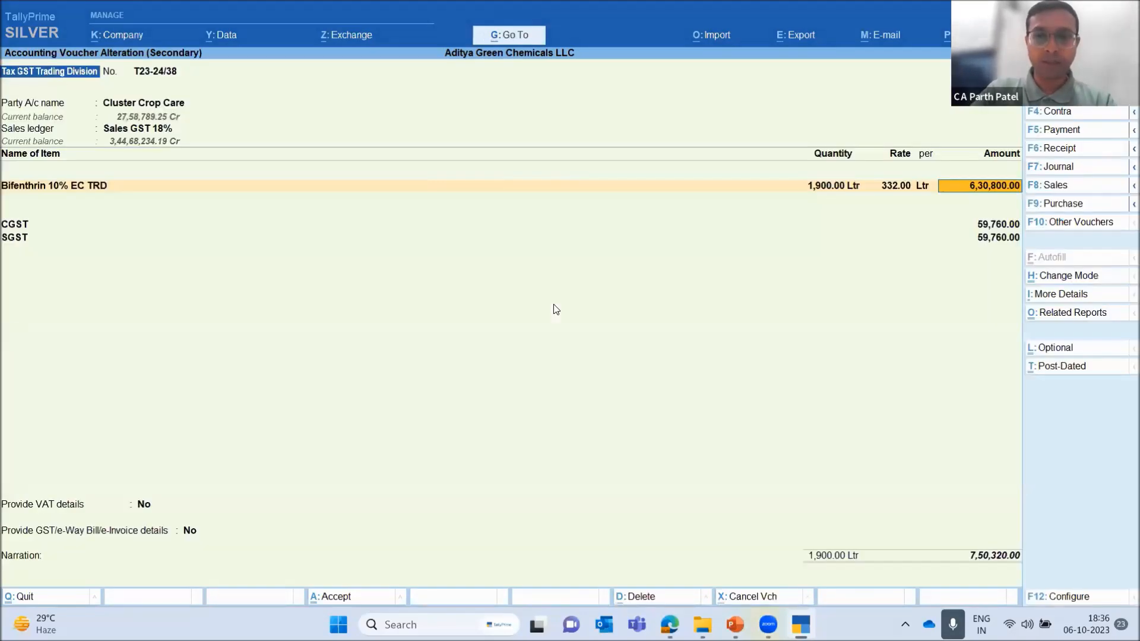
key("ctrl")
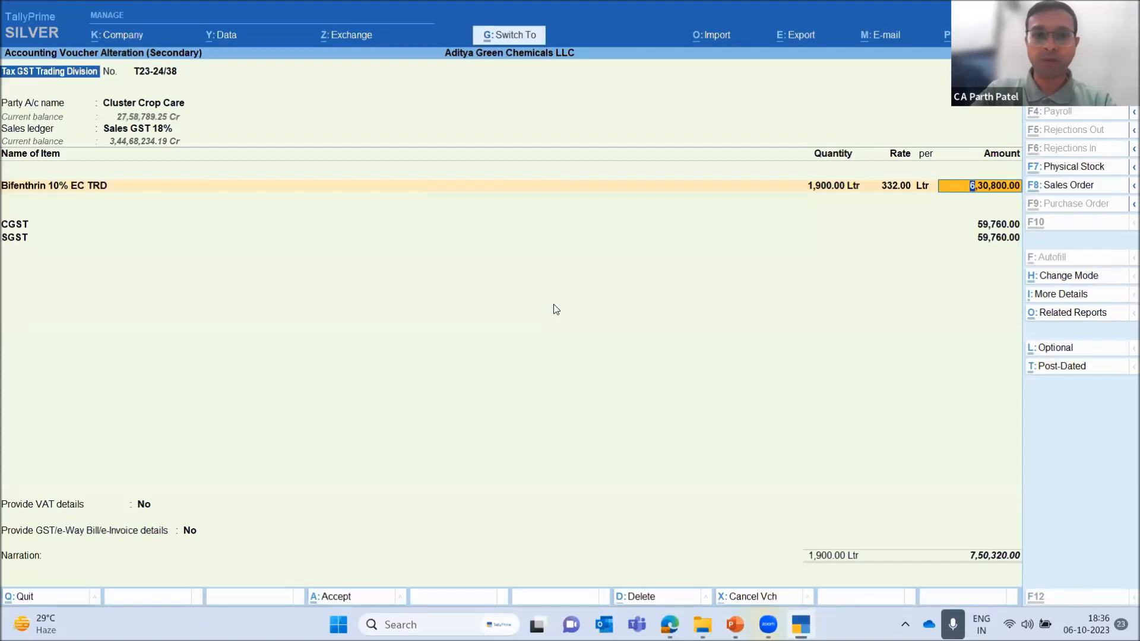
key("ctrl+a")
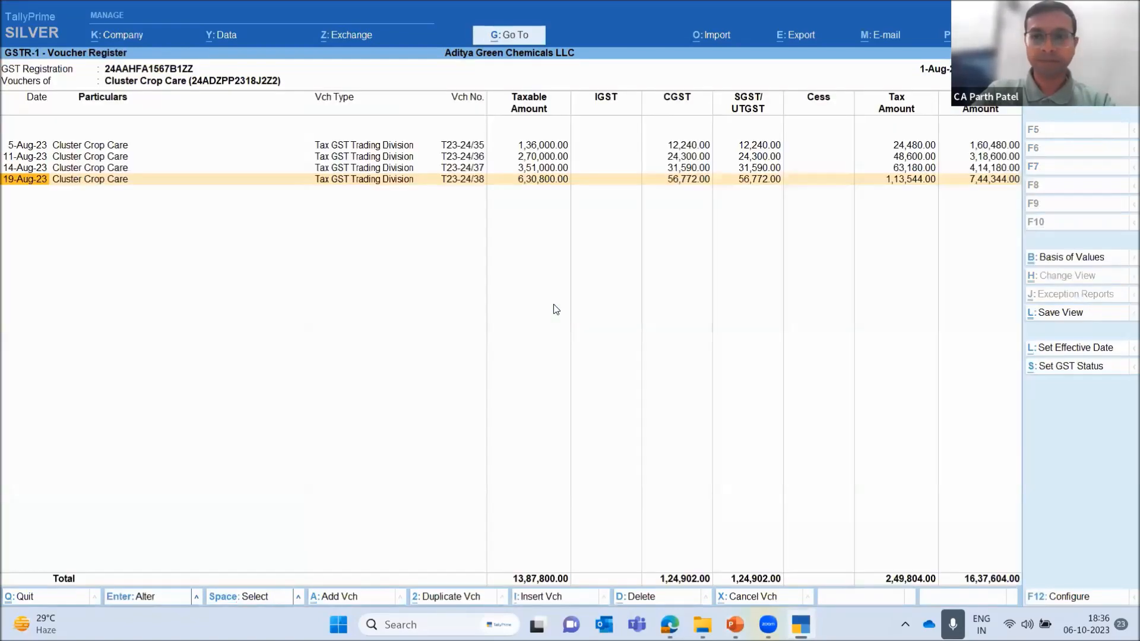
Reopen Cluster Crop Care's voucher register from the B2B summary and review the 19-Aug-23 invoice's amounts
key("Escape")
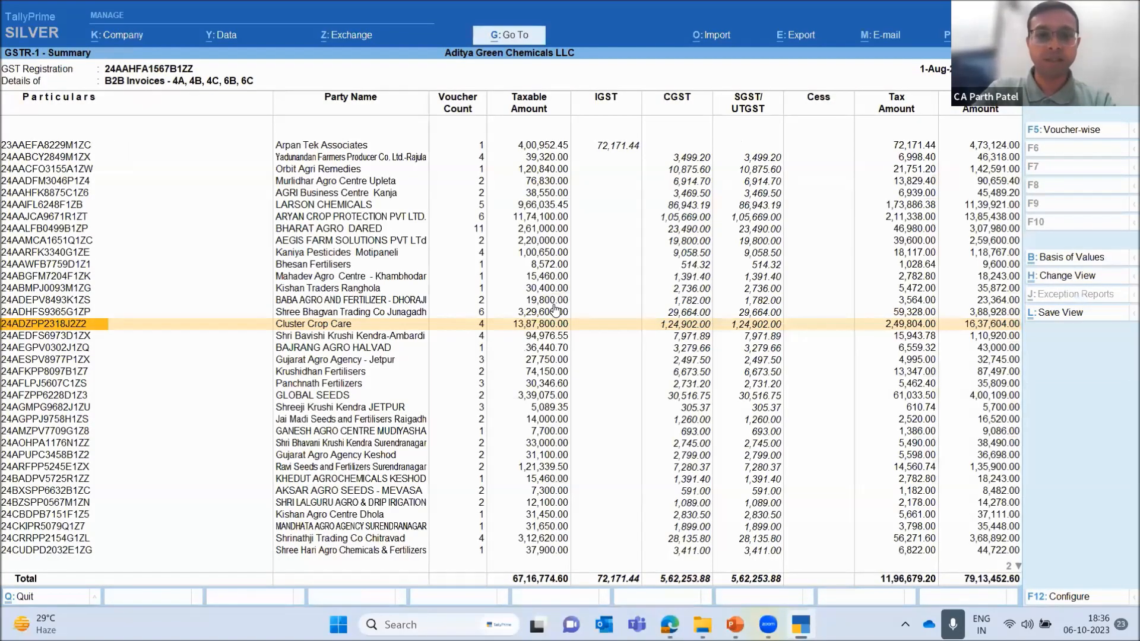
key("Return")
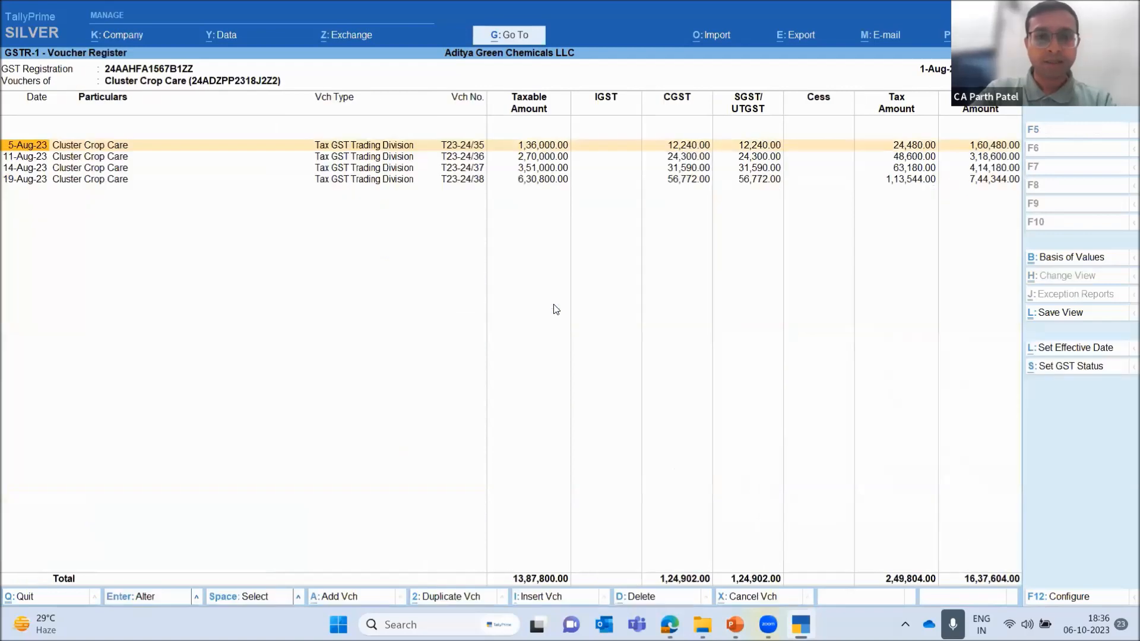
key("Down")
key("Down")
key("Down")
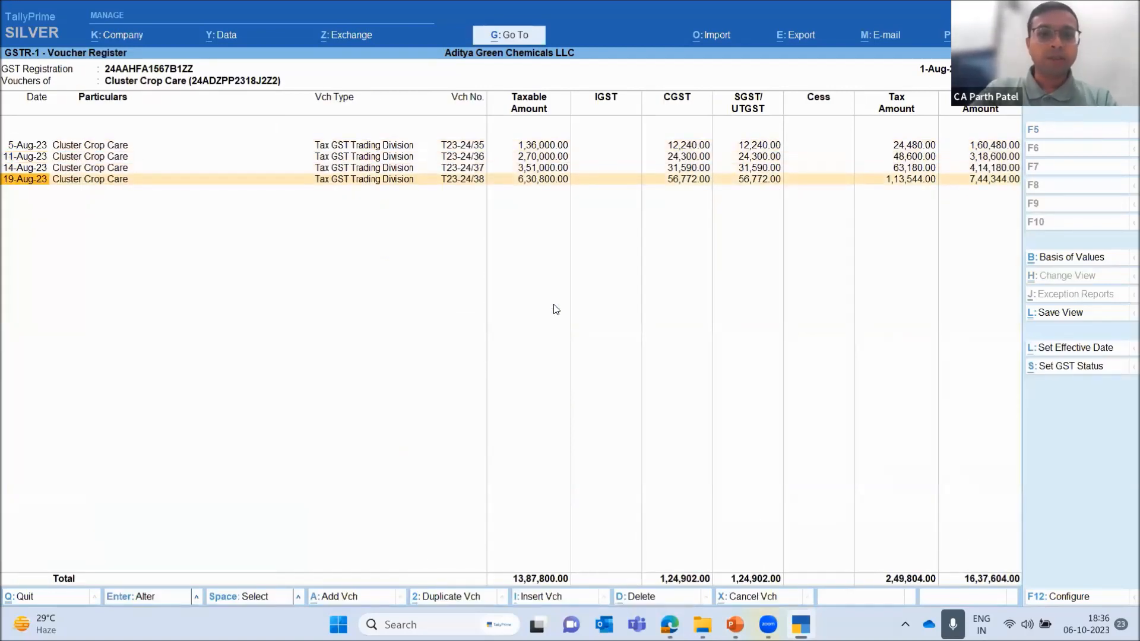
Return to the August GSTR-1 report and check the voucher statuses, including Modified in Books After Export and Uncertain Transactions
key("Escape")
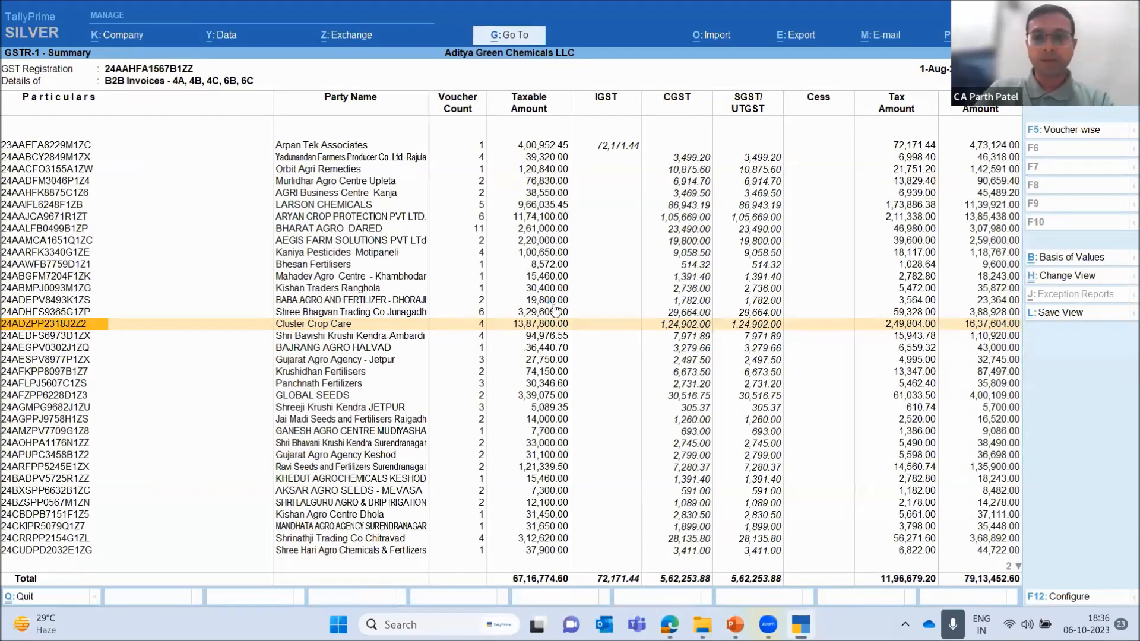
key("Escape")
key("Up")
key("Up")
key("Up")
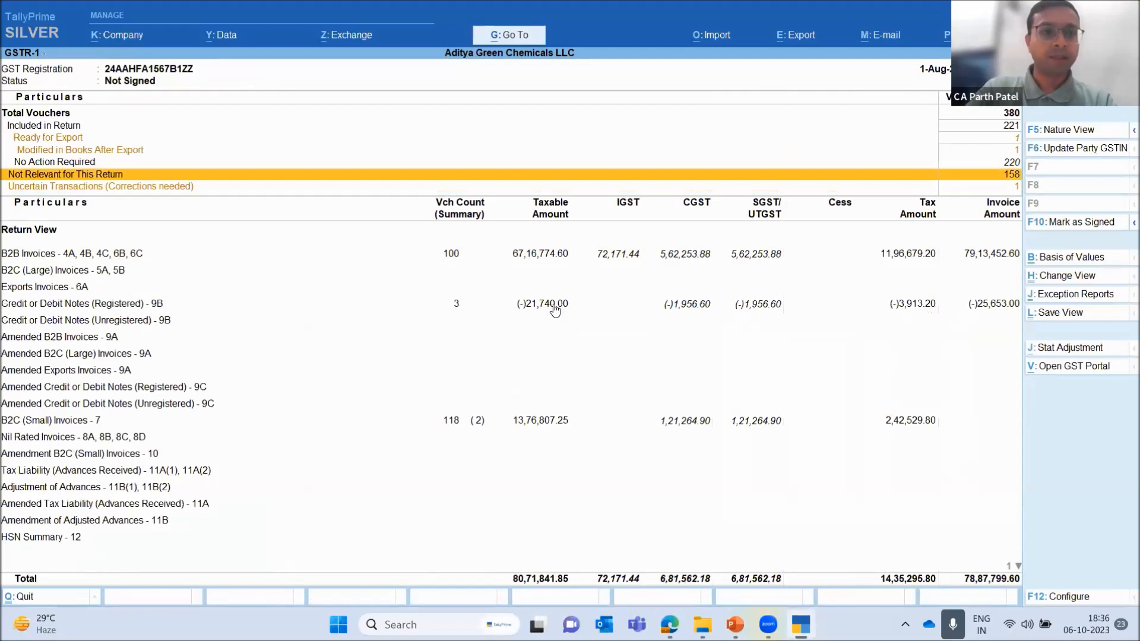
key("Down")
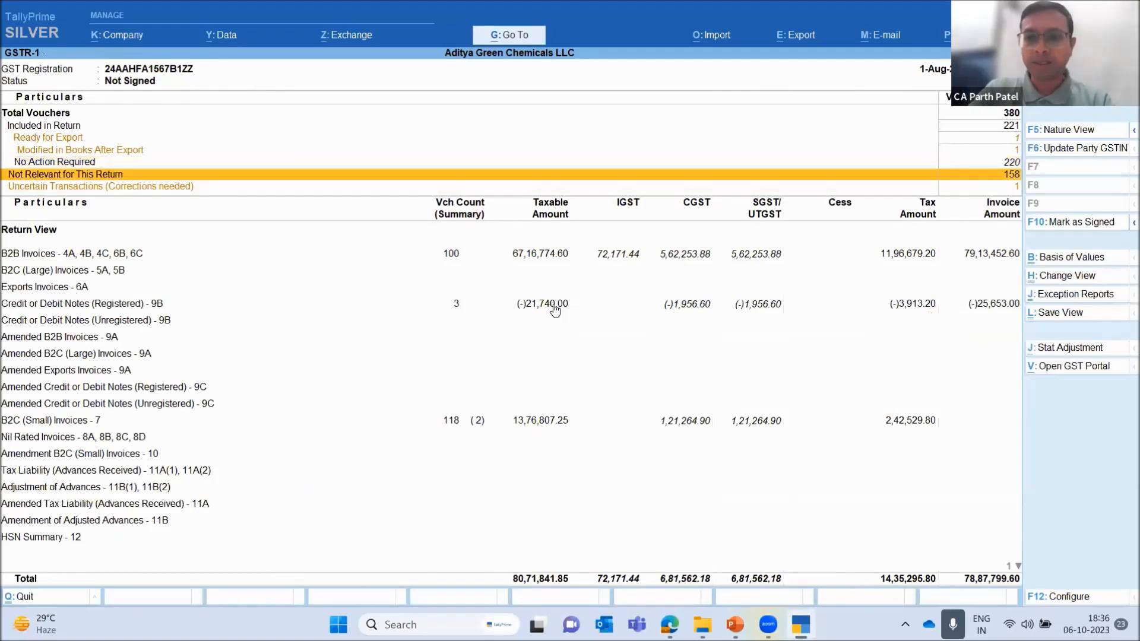
key("Down")
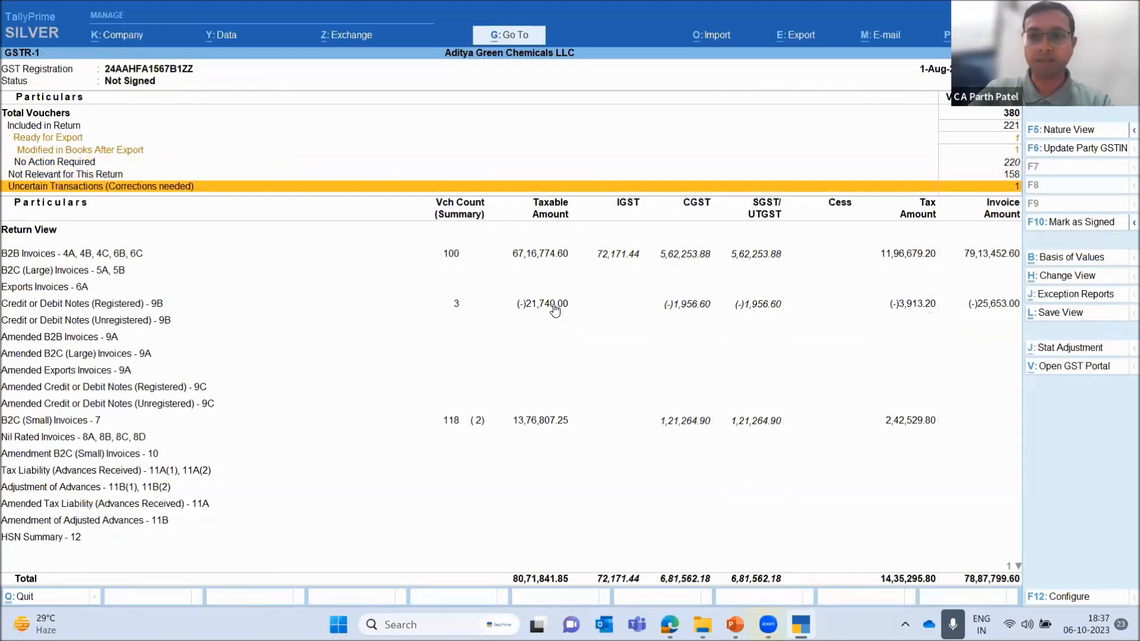
Open the August GSTR-1's Uncertain Transactions, check the listed voucher's exceptions, and return to the return summary
key("Up")
key("Down")
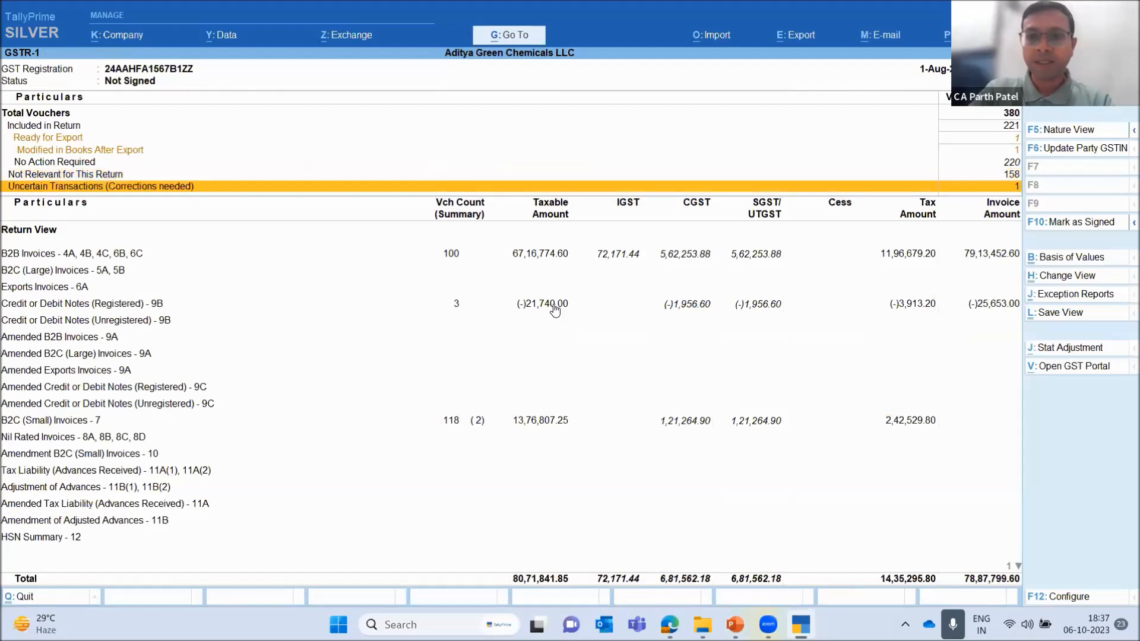
key("Return")
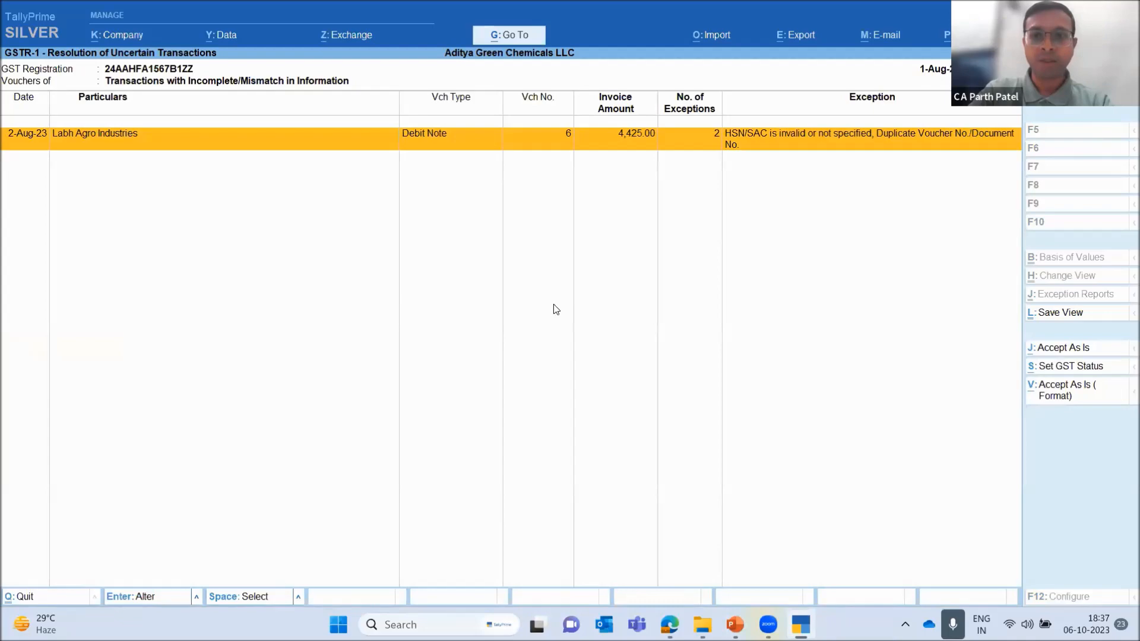
key("Escape")
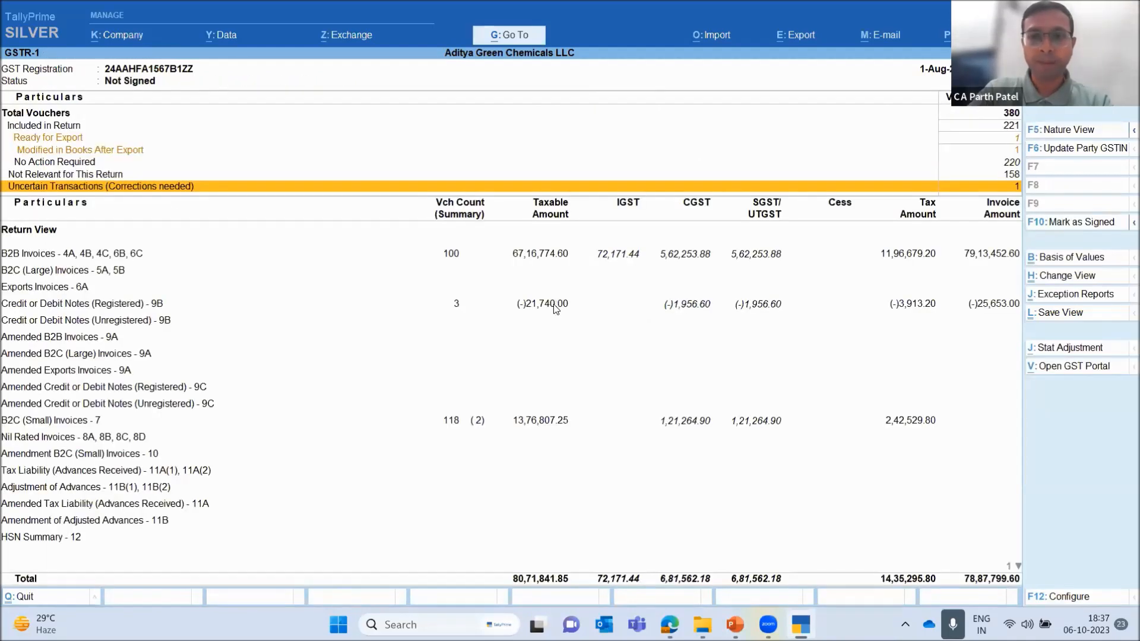
Reopen the GSTR-1 report from GST Reports and set its period from 1-9-2023 to the end of September 2023
key("Escape")
key("Return")
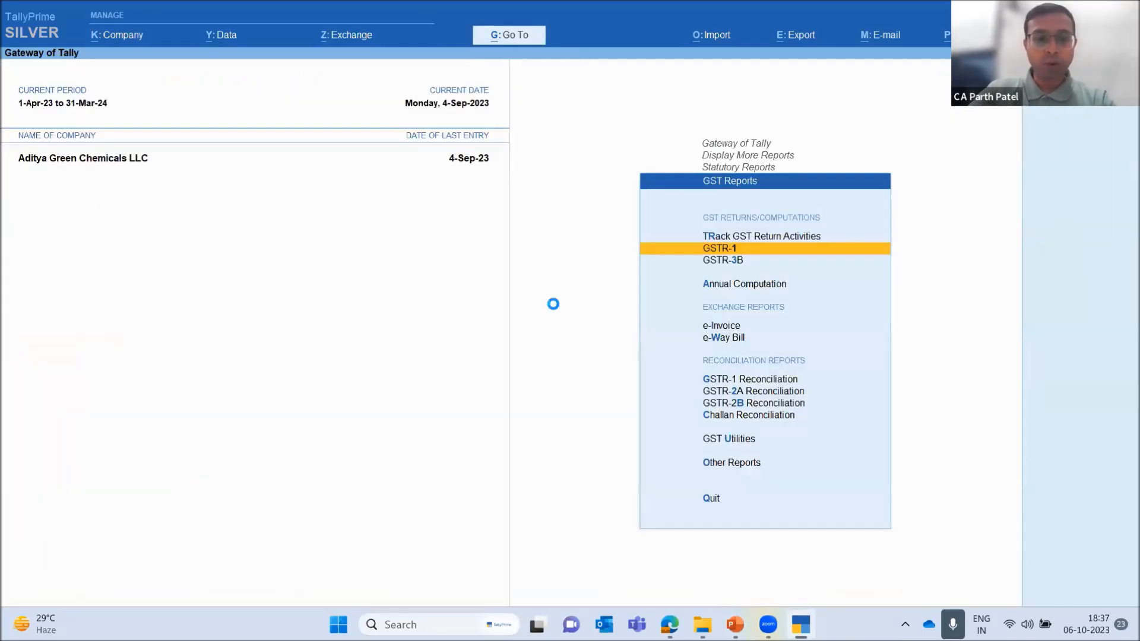
key("F2")
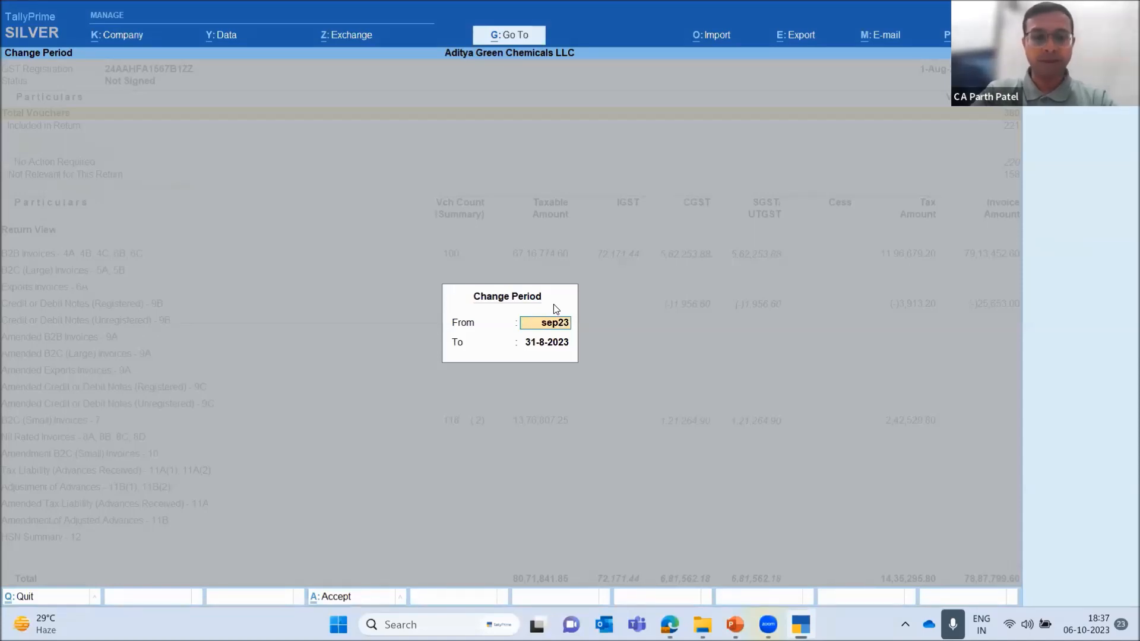
key("Return")
type("sept23")
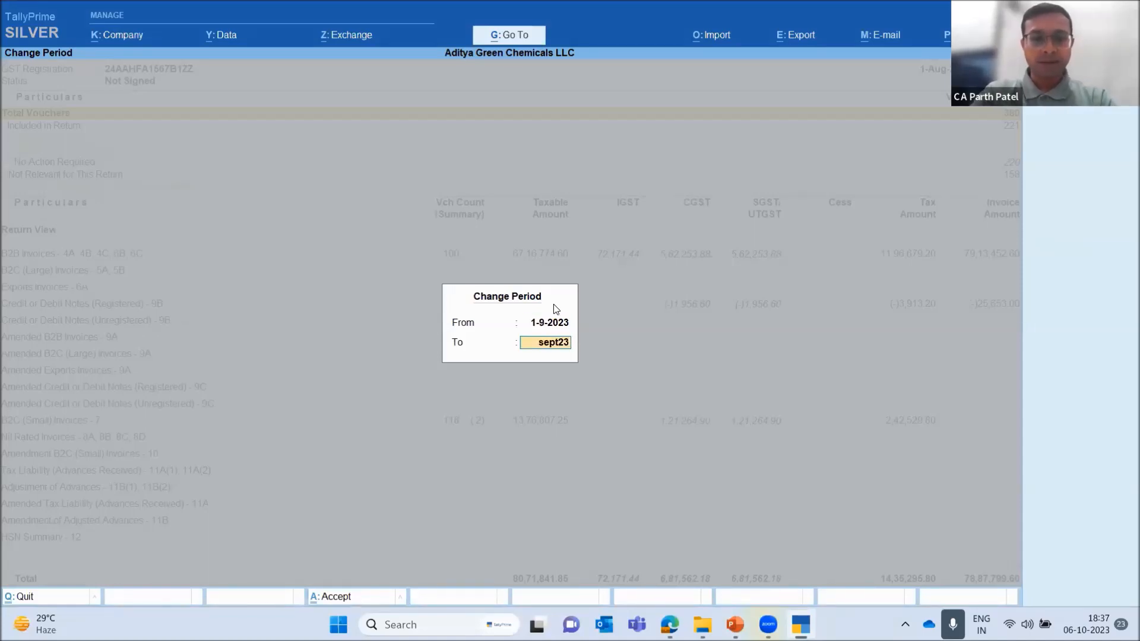
key("Return")
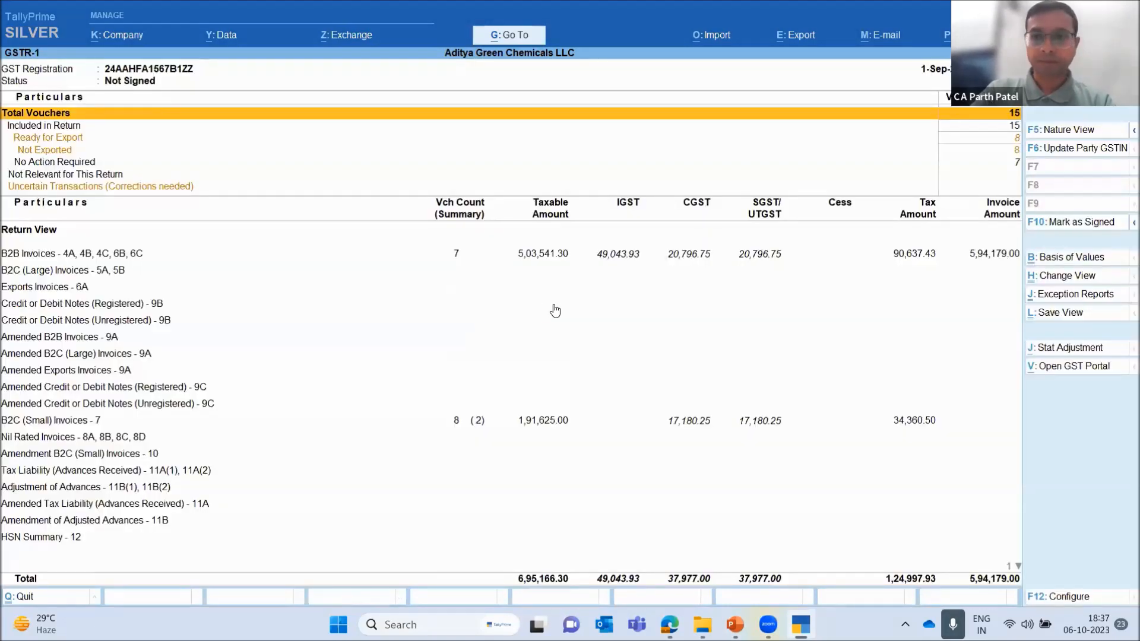
Examine the September voucher statuses, including Included in Return, Ready for Export, Not Exported and No Action Required
key("Down")
key("Down")
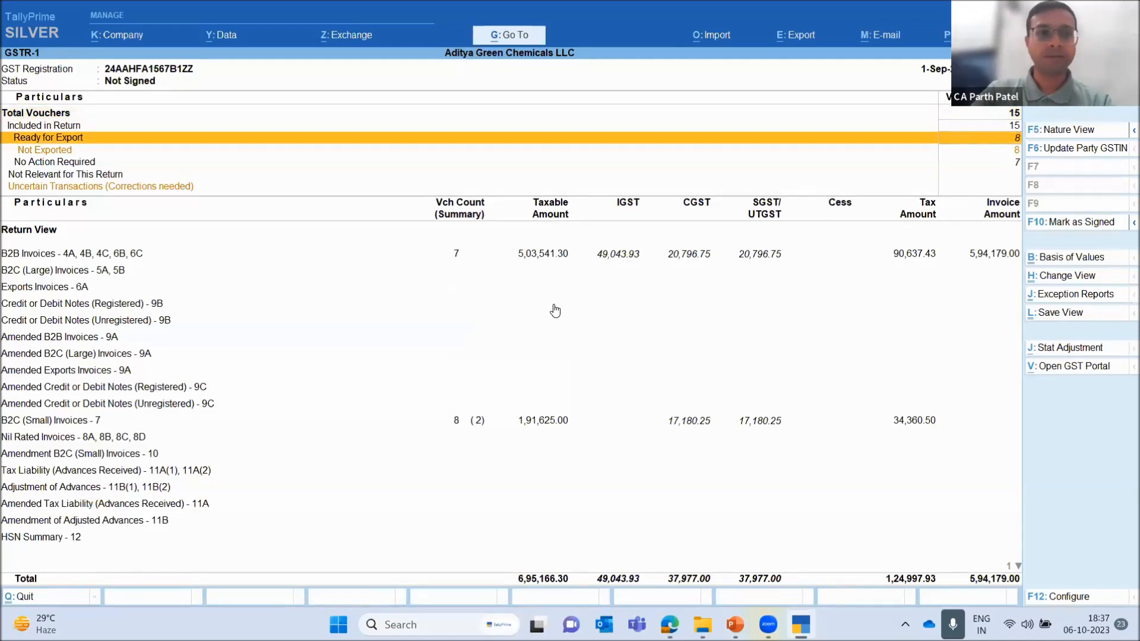
key("Up")
key("Up")
key("Down")
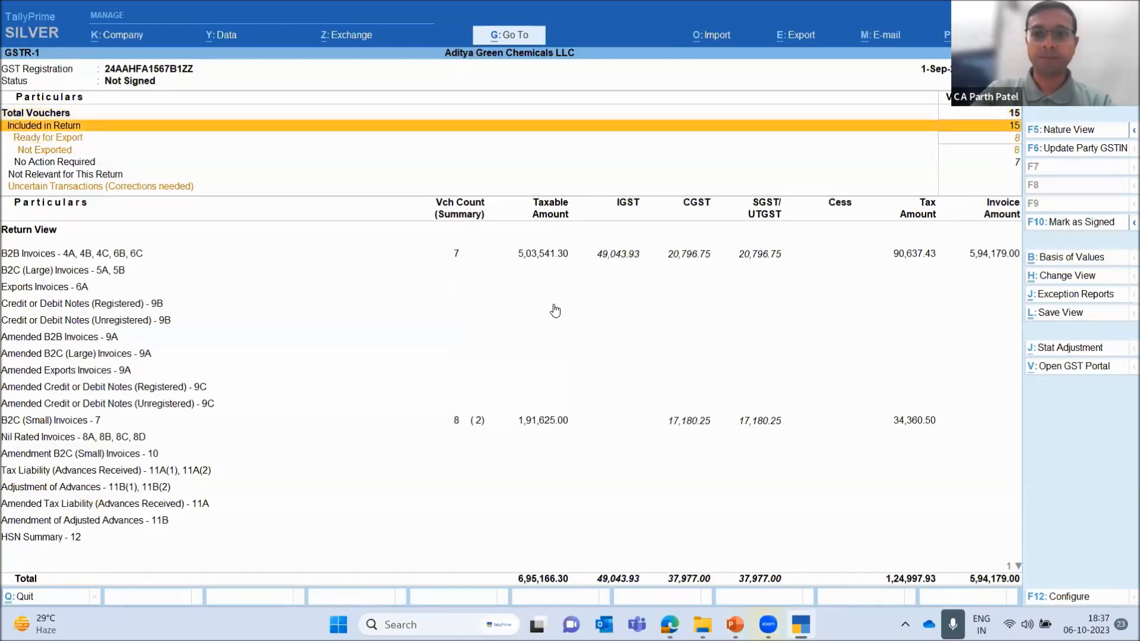
key("Down")
key("Down")
key("Down")
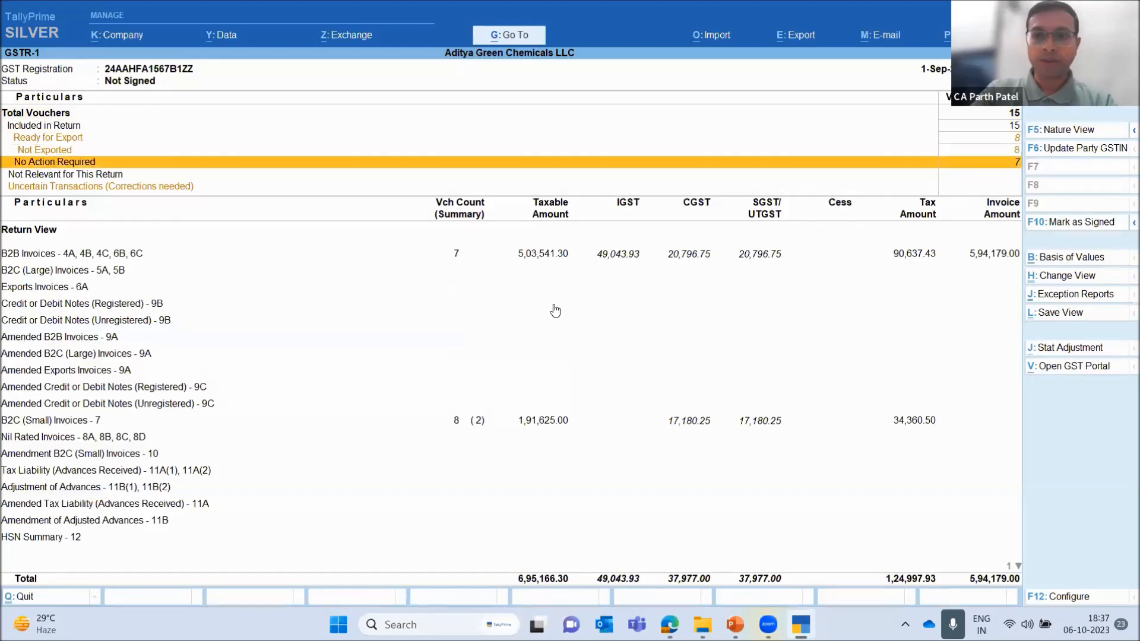
key("Down")
key("Down")
key("Down")
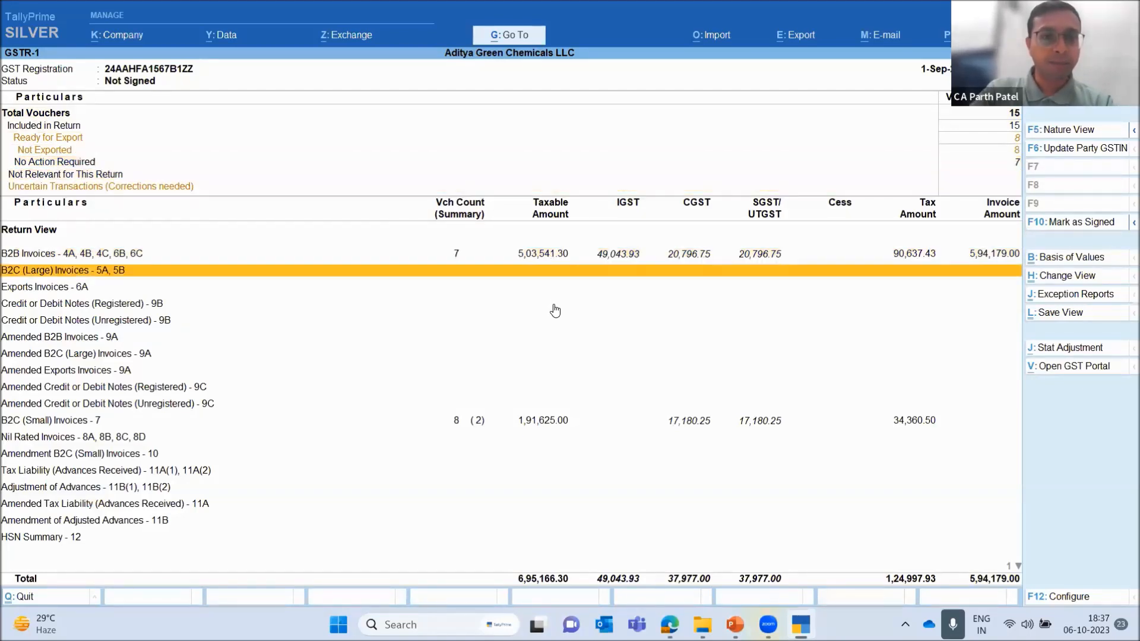
Open September's B2B Invoices - 4A, 4B, 4C, 6B, 6C summary, look through its parties, and return to GSTR-1
key("Up")
key("Return")
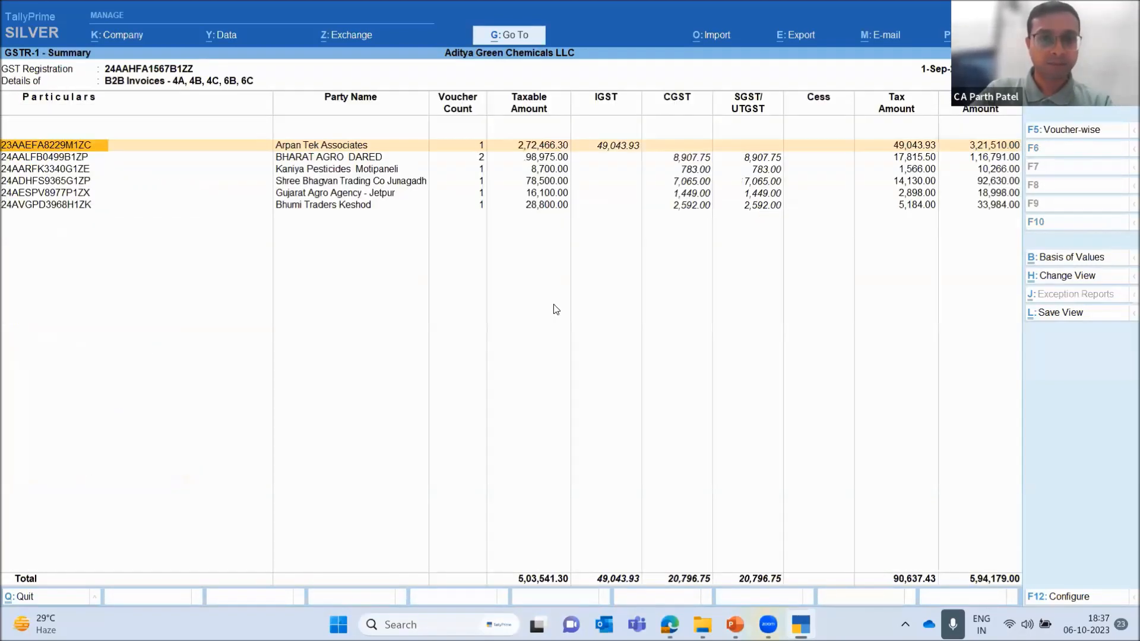
key("Down")
key("Down")
key("Down")
key("Down")
key("Down")
key("Escape")
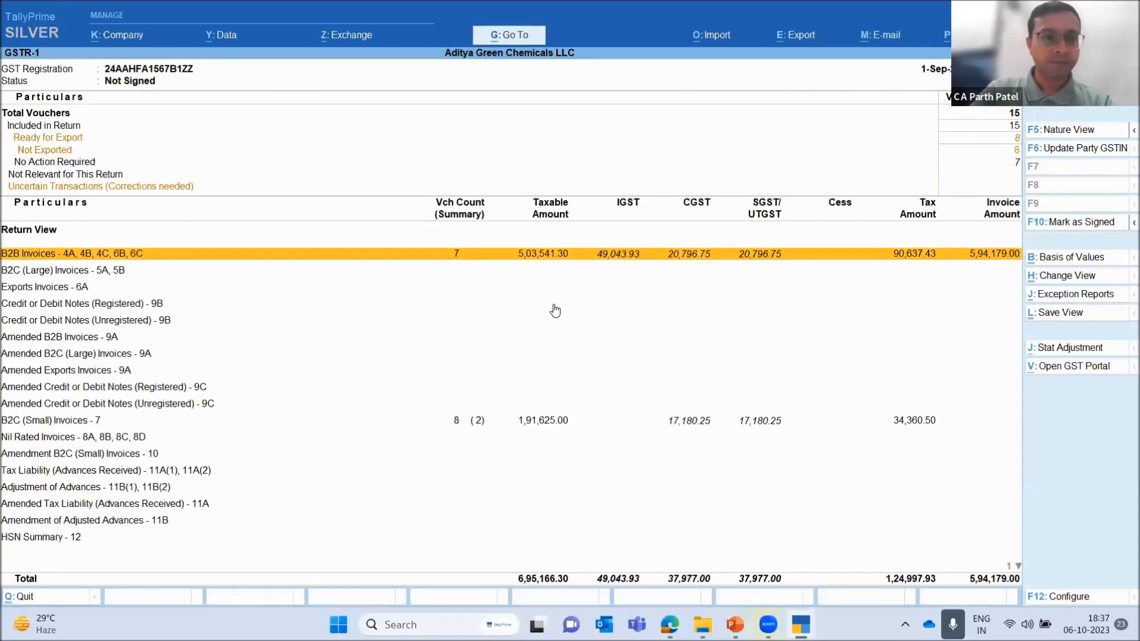
Check the September return's note and amendment sections, focusing on Amended B2B Invoices - 9A
key("Down")
key("Down")
key("Down")
key("Down")
key("Down")
key("Down")
key("Down")
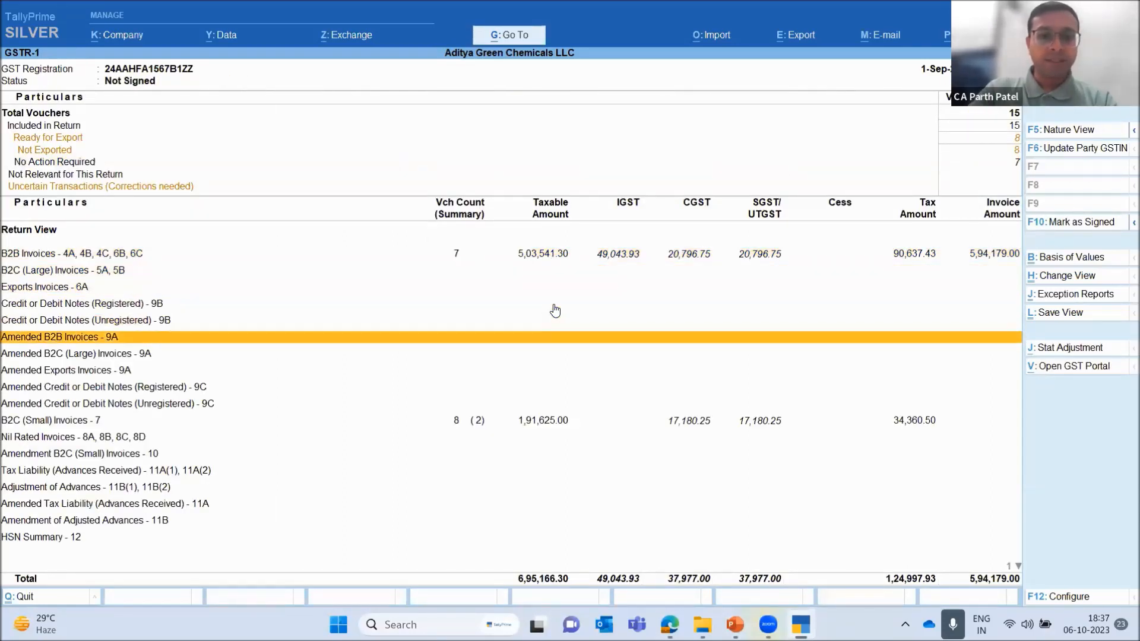
key("Down")
key("Up")
key("Up")
key("Up")
key("Up")
key("Up")
key("Up")
key("Up")
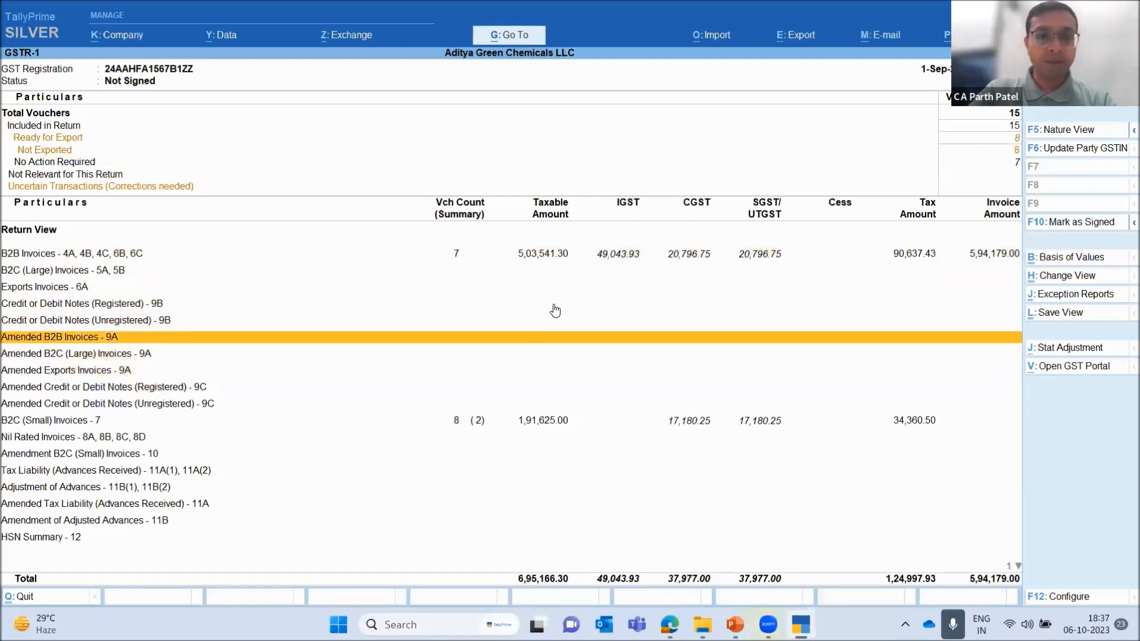
Check the September Uncertain Transactions and B2B Invoices entries, and exit to the GST Reports list
key("Up")
key("Up")
key("Up")
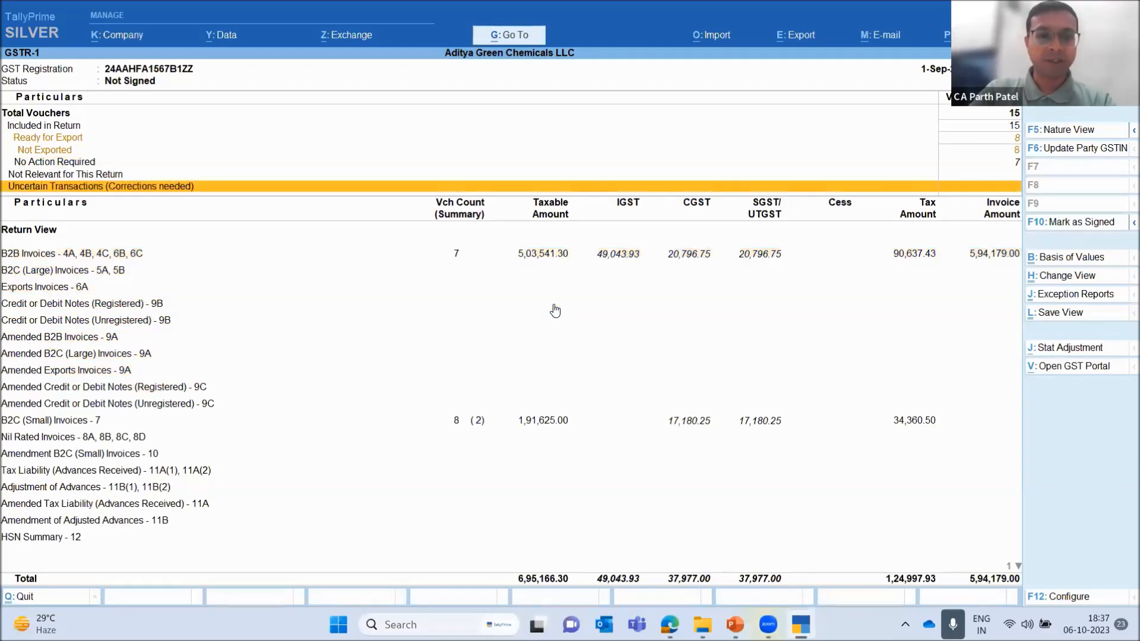
key("Down")
key("Down")
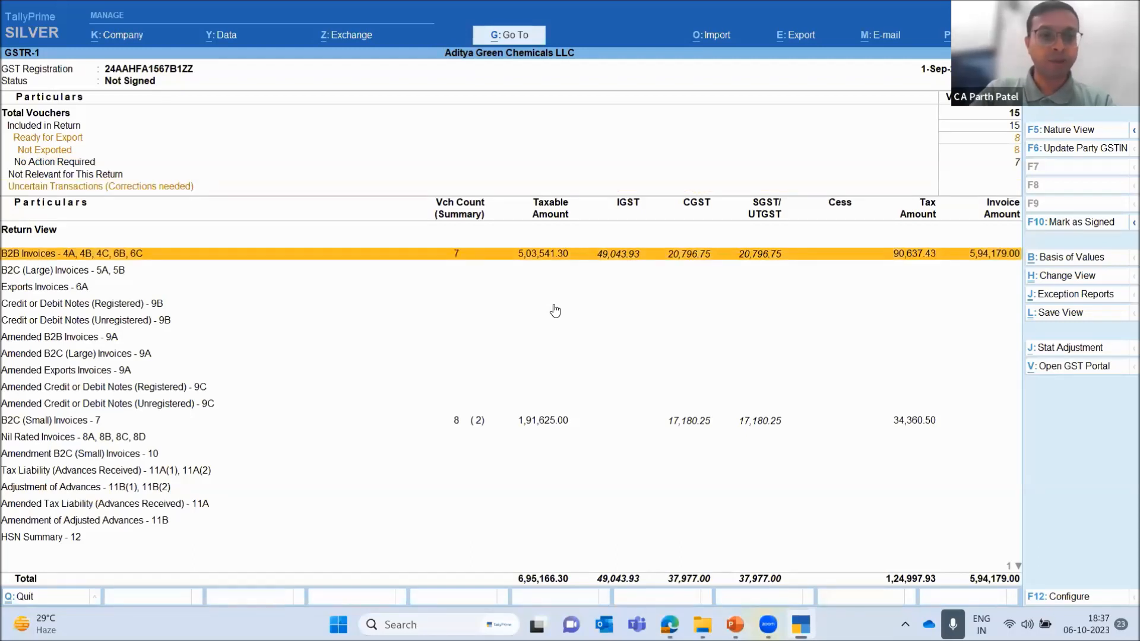
key("Up")
key("Down")
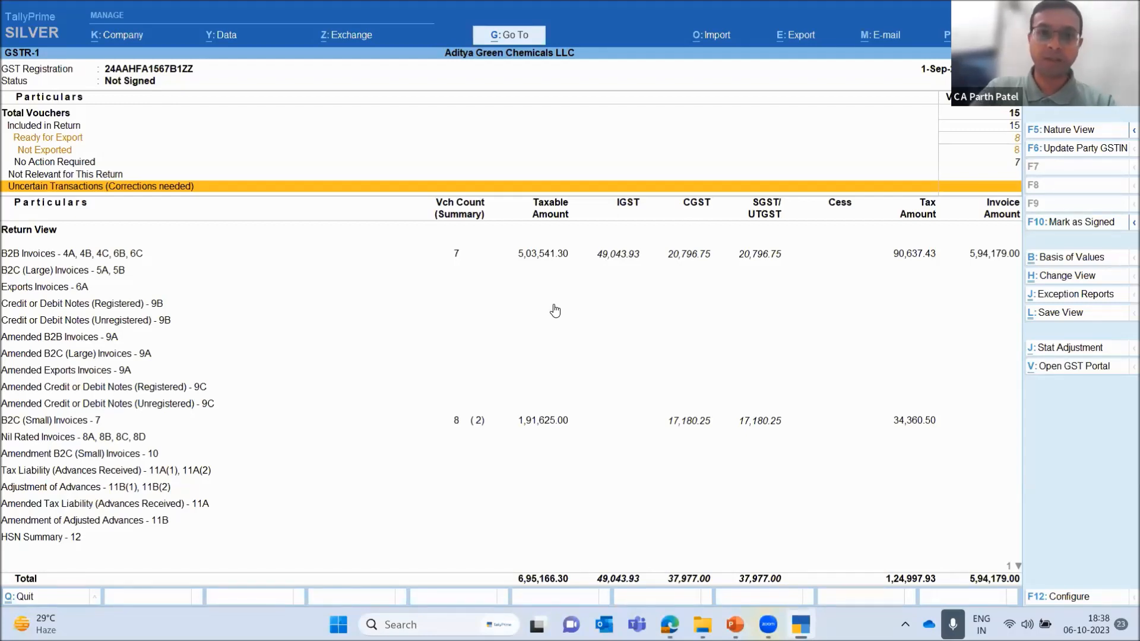
key("Up")
key("Down")
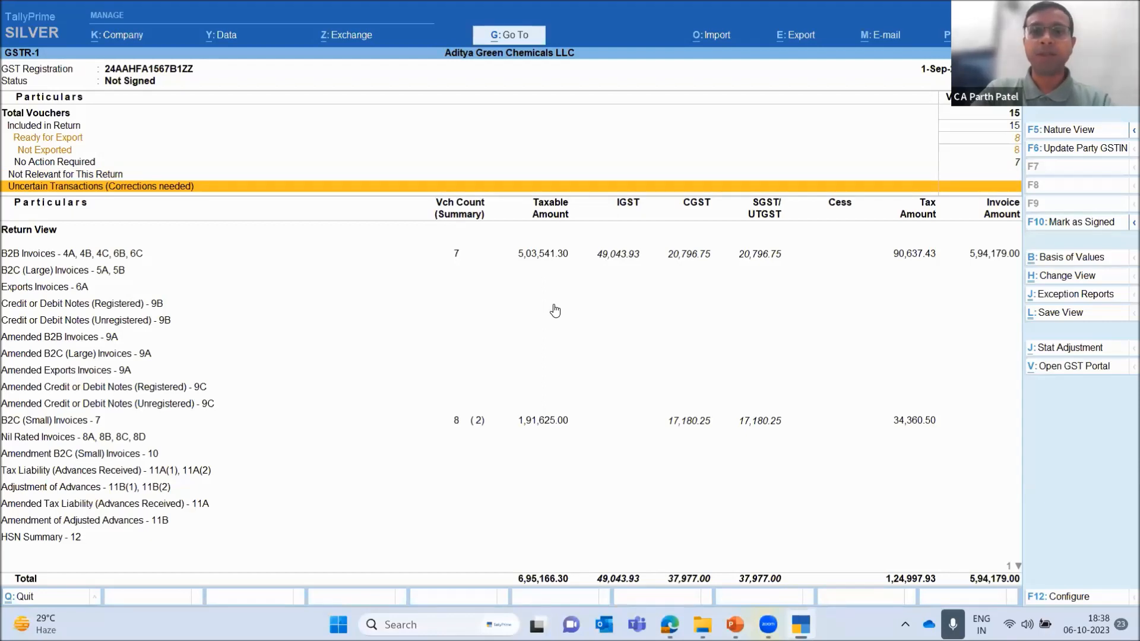
key("Escape")
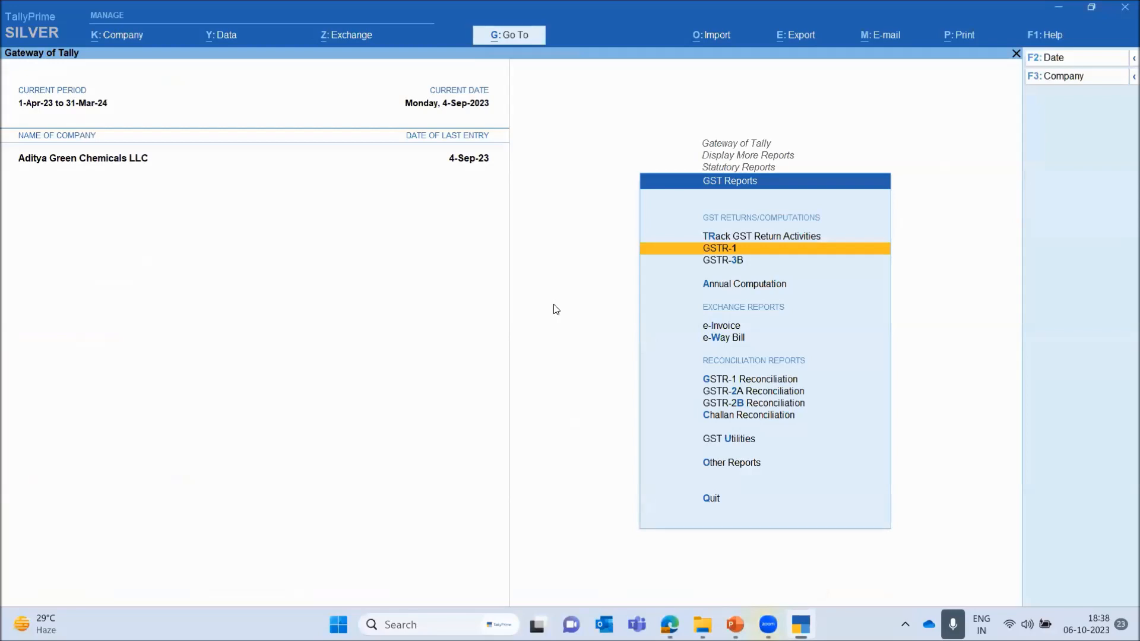
Switch to the File Explorer window holding the August 2023 GSTR-1 export and widen the Name column to show full file names
key("Up")
key("Down")
mouse_move(702, 624)
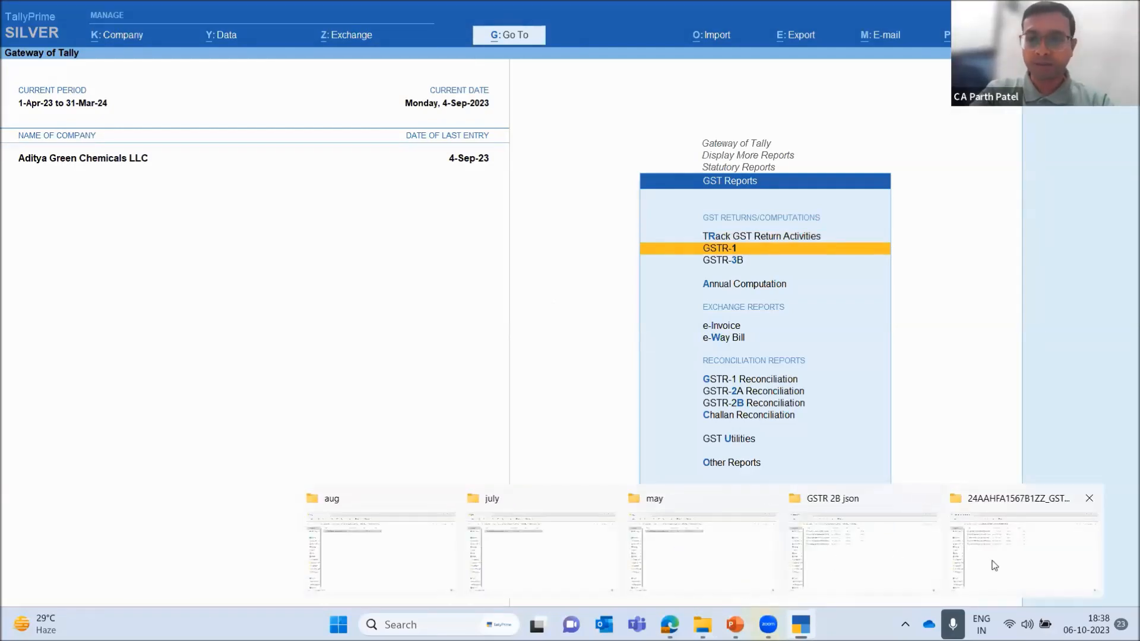
left_click(1014, 560)
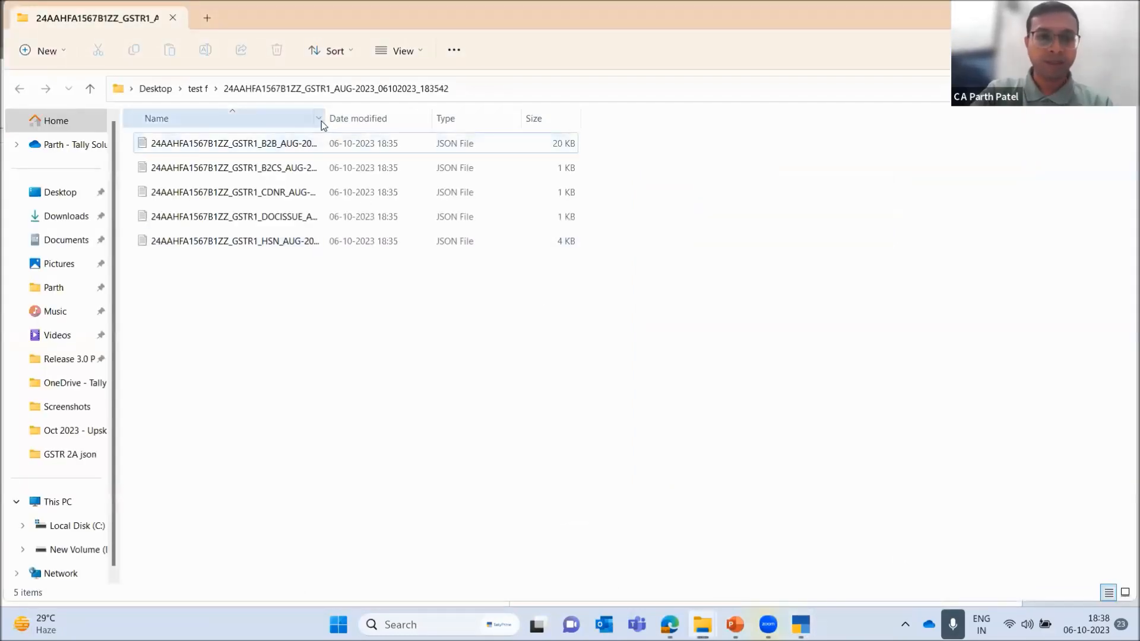
left_click_drag(324, 118, 474, 124)
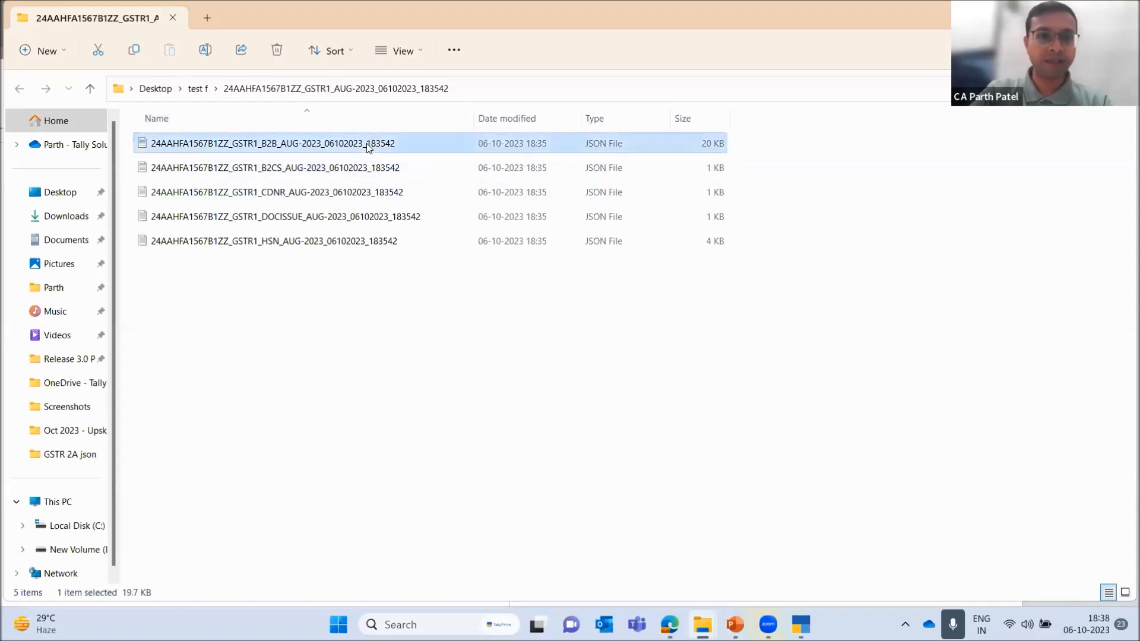
Look through the exported section-wise August JSON files, comparing the B2B and B2CS files, and select the B2B file
key("Down")
key("Down")
key("Down")
key("Down")
key("Up")
key("Up")
key("Up")
key("Up")
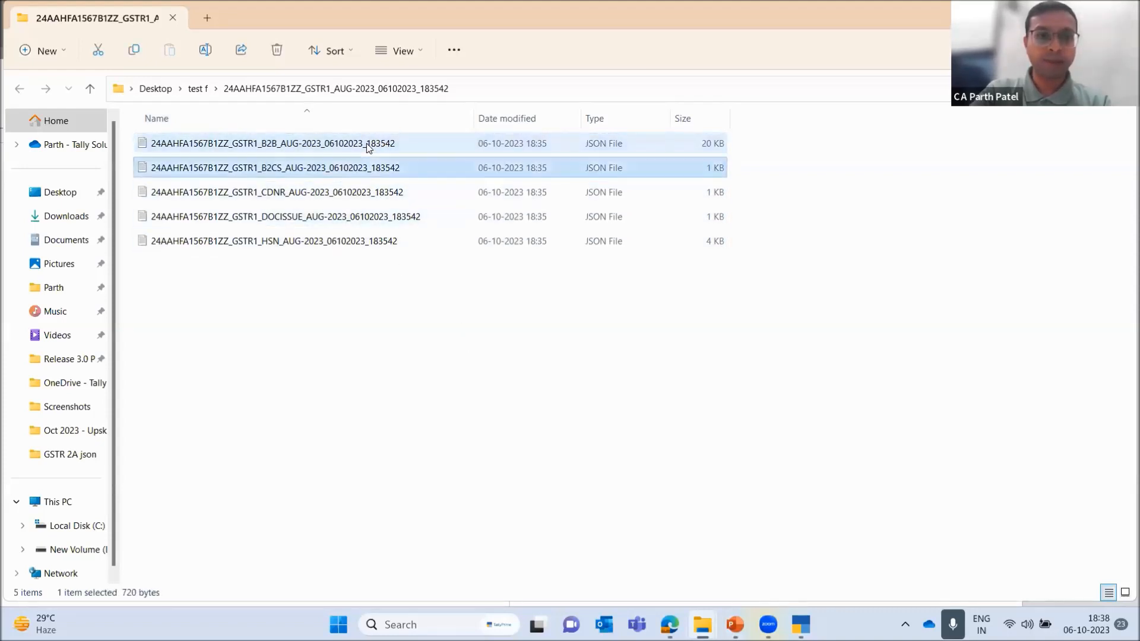
key("Down")
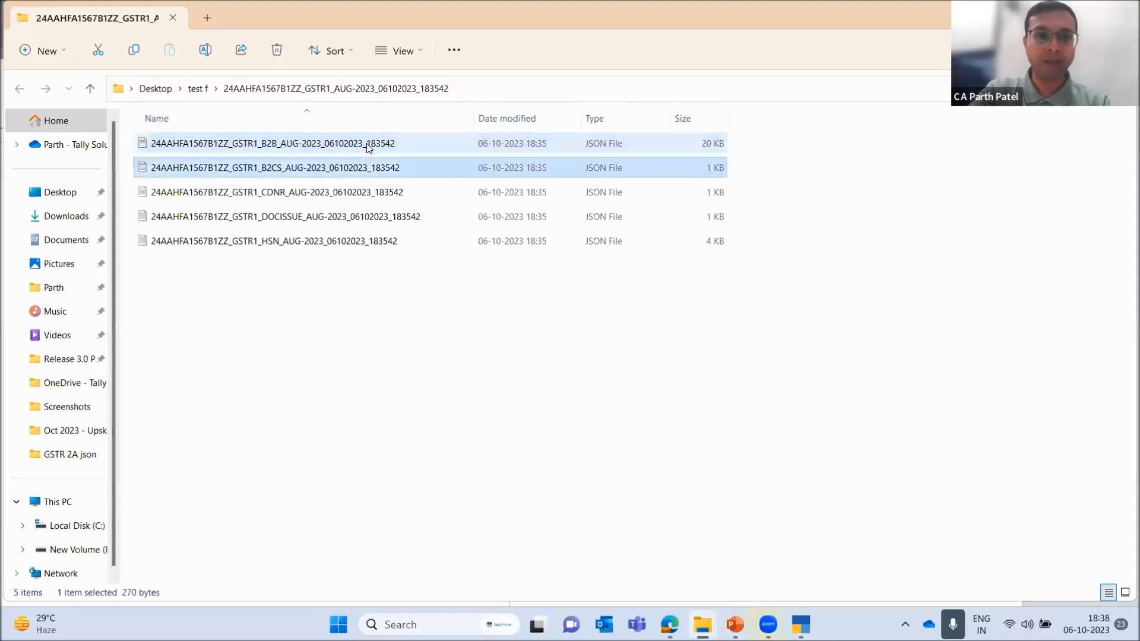
key("Up")
key("Down")
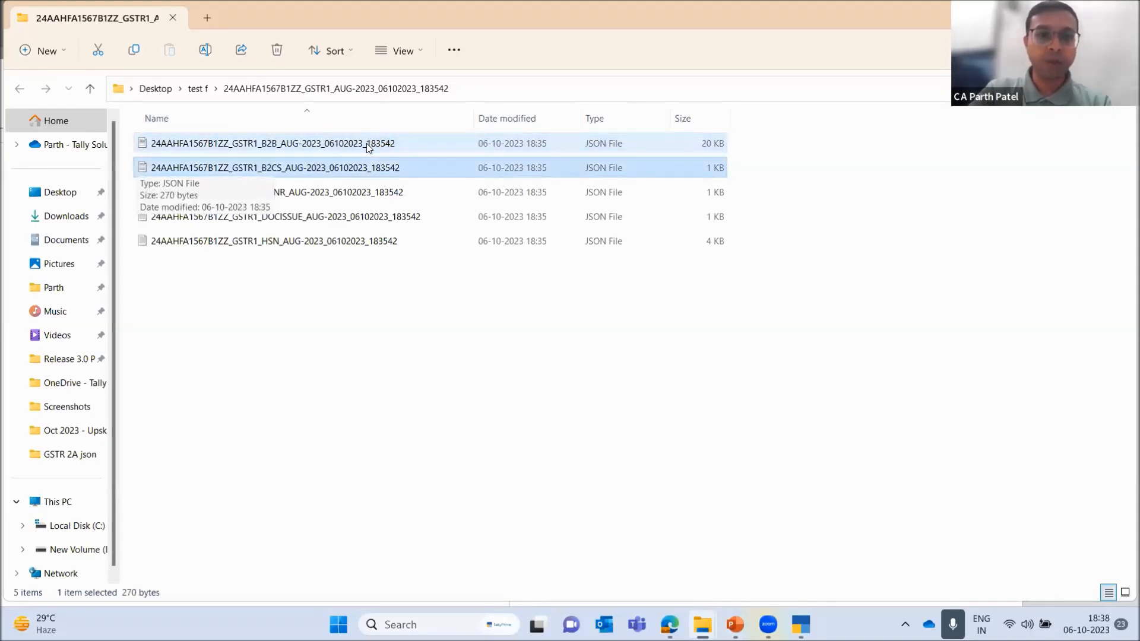
left_click(323, 308)
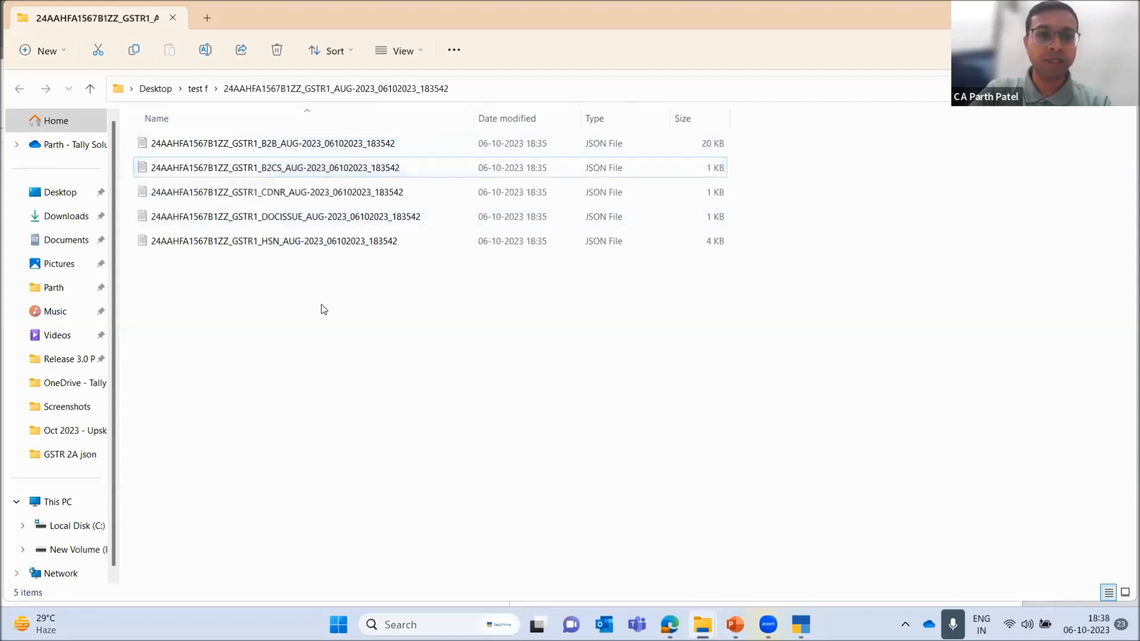
left_click(297, 153)
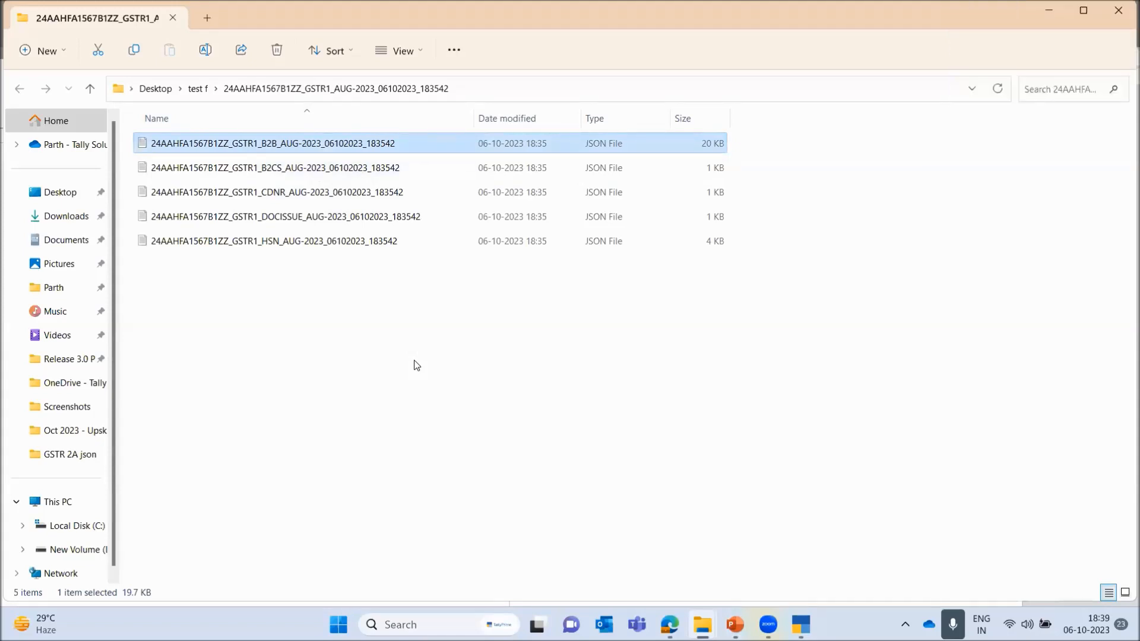
Switch back to TallyPrime and look over the GST Reports list, focusing on the GSTR-1, GSTR-2A and GSTR-2B Reconciliation reports
key("alt+Tab")
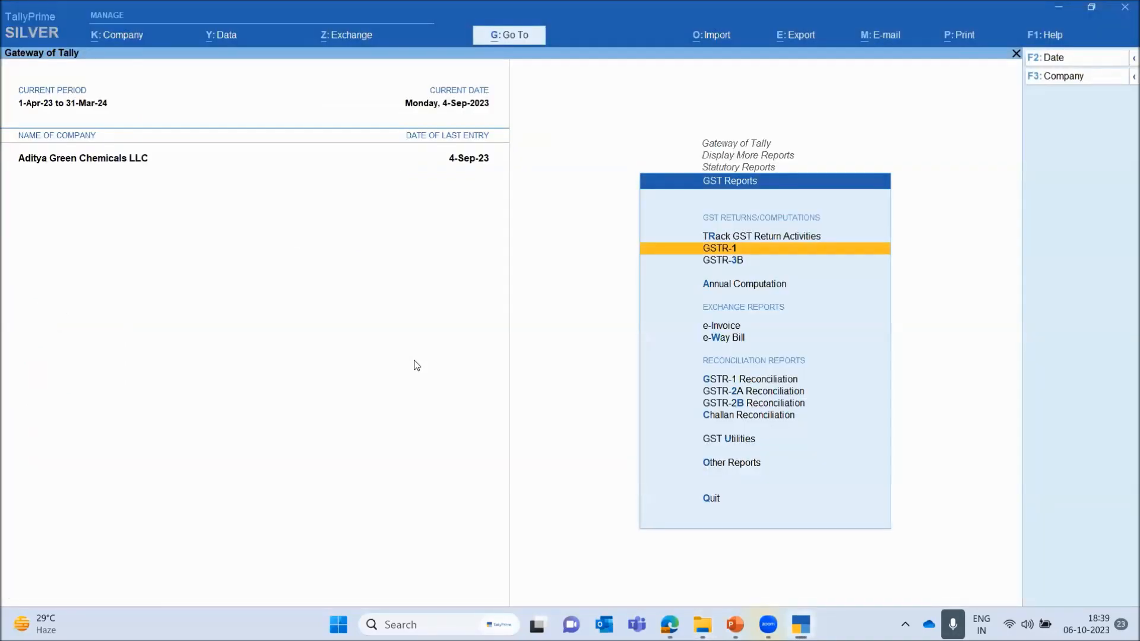
key("Down")
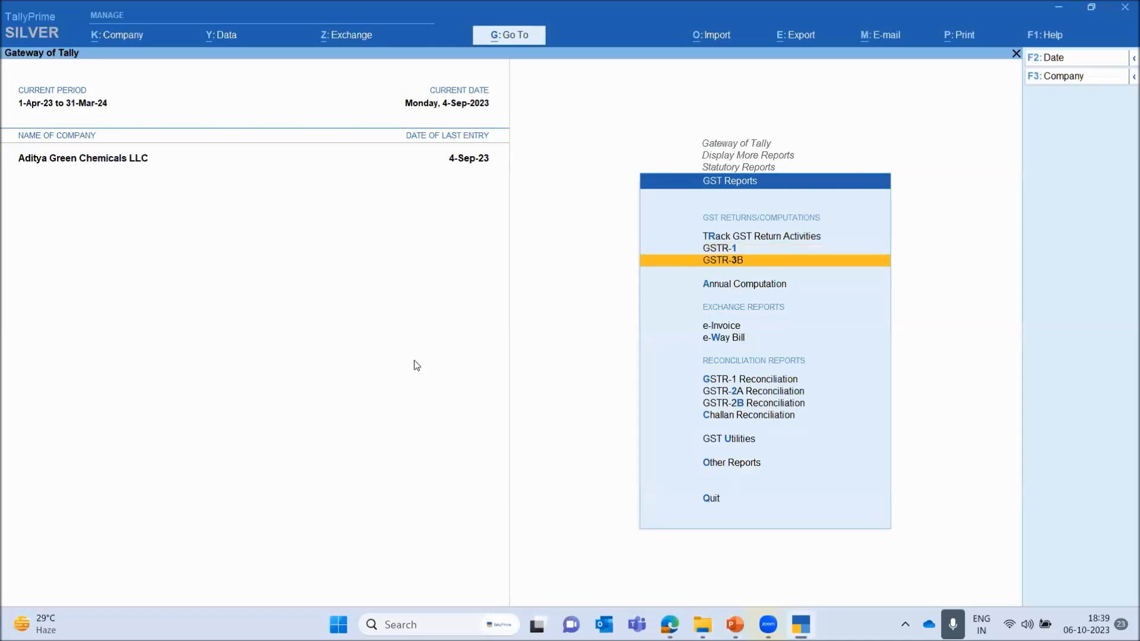
key("Down")
key("Down")
key("Down")
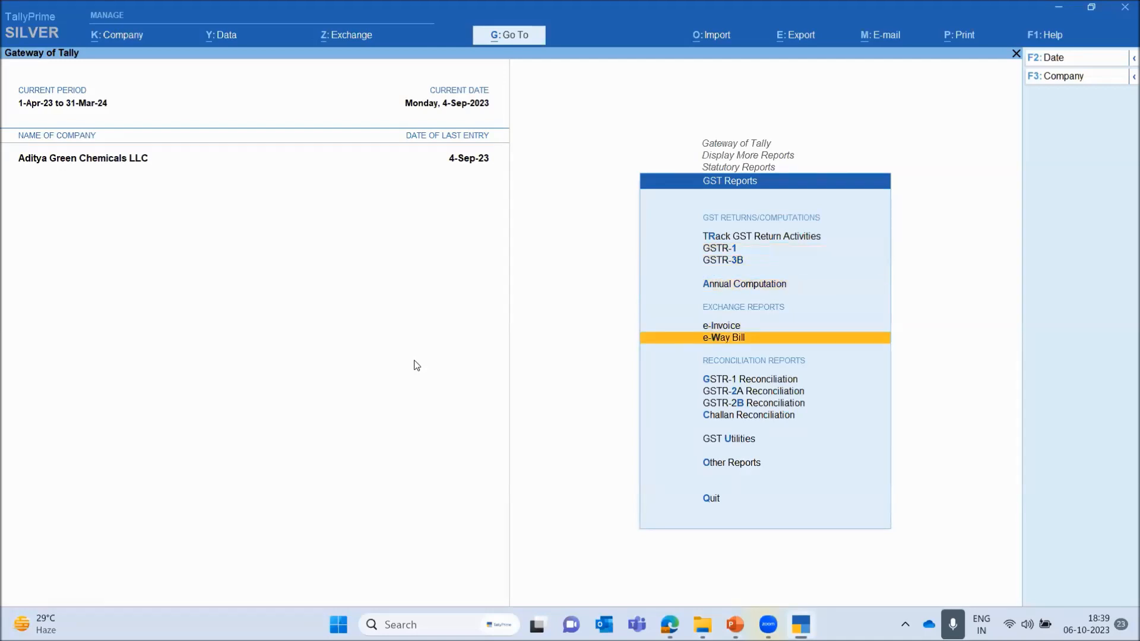
key("Down")
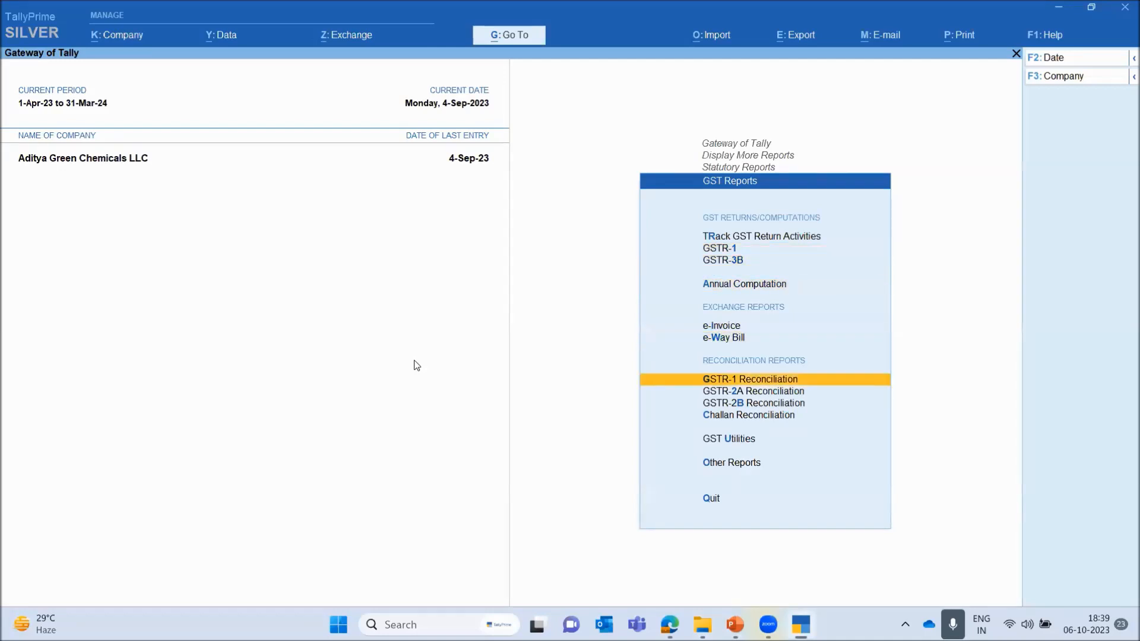
key("Down")
key("Down")
key("Up")
key("Down")
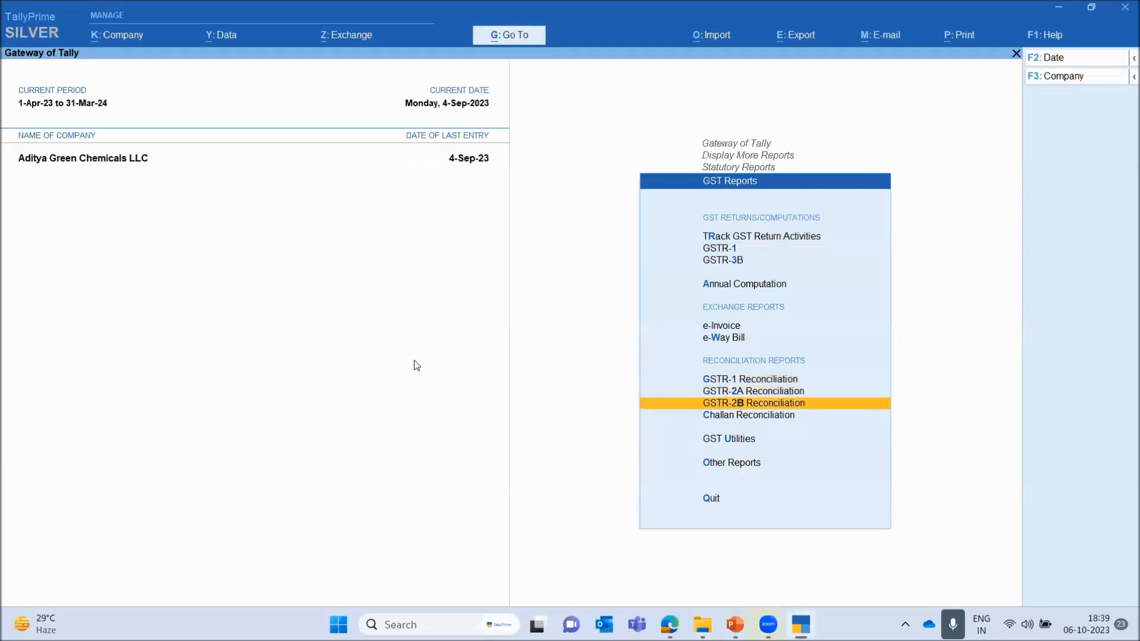
key("Up")
key("Up")
key("Down")
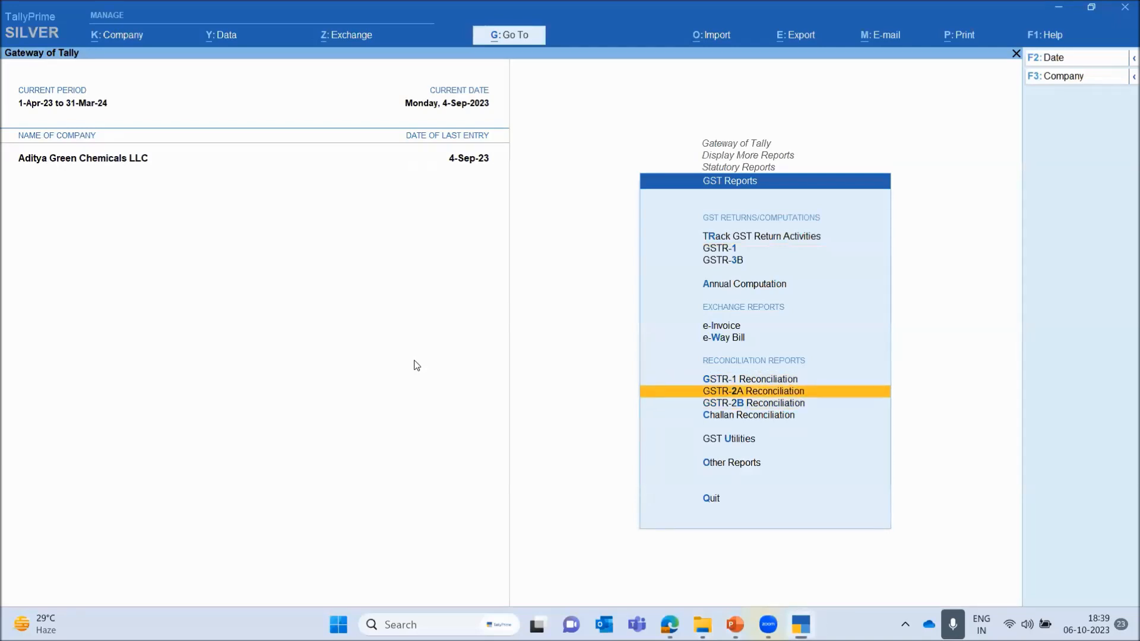
key("Down")
key("Up")
key("Up")
key("Down")
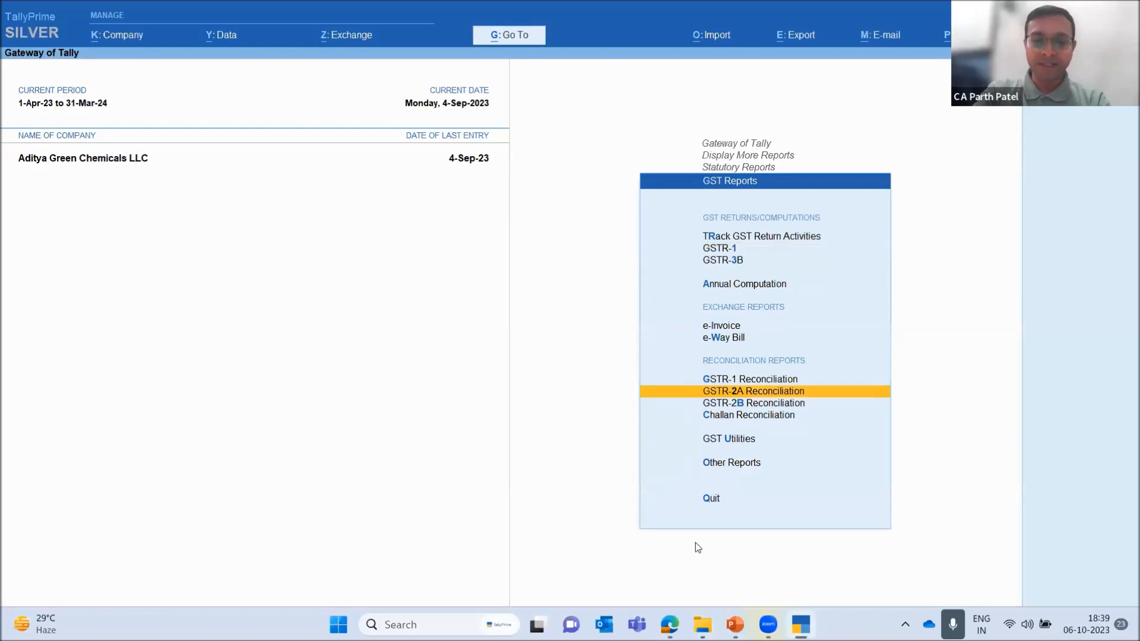
Switch to the PowerPoint slide show, go back to the Tally Roadmap slide, and open its product-roadmap link in the browser
mouse_move(734, 624)
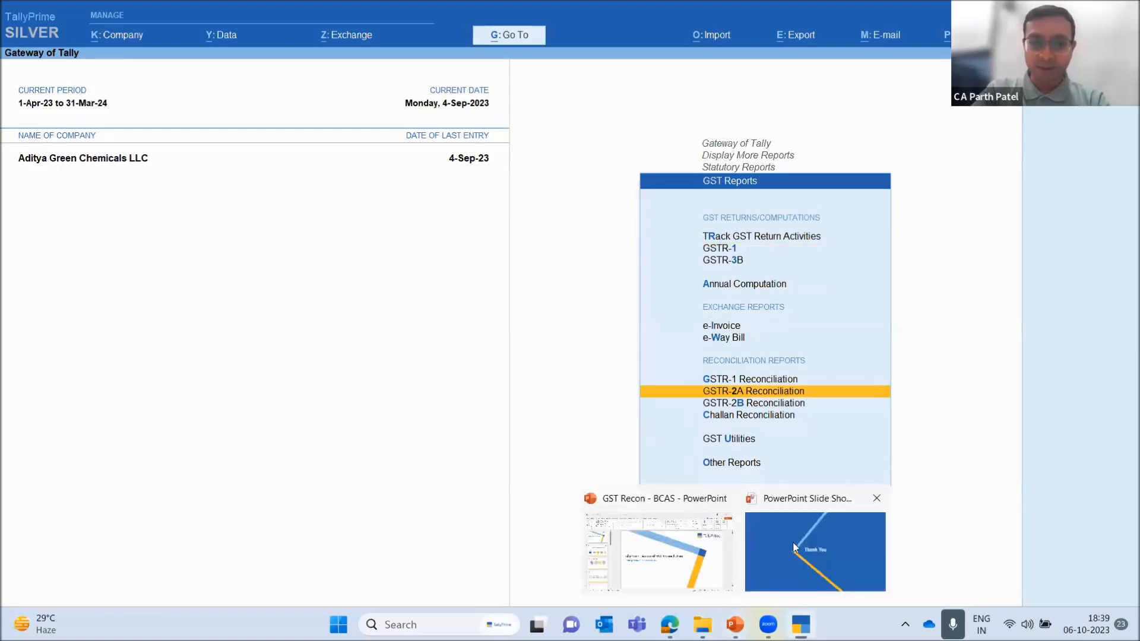
left_click(811, 544)
key("Left")
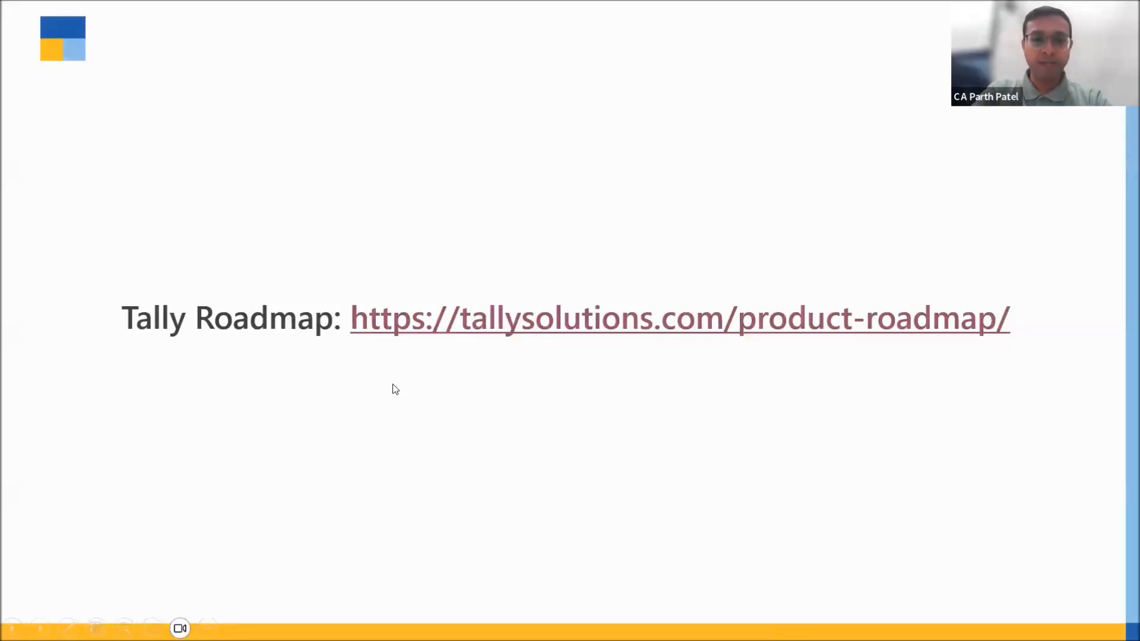
left_click(467, 333)
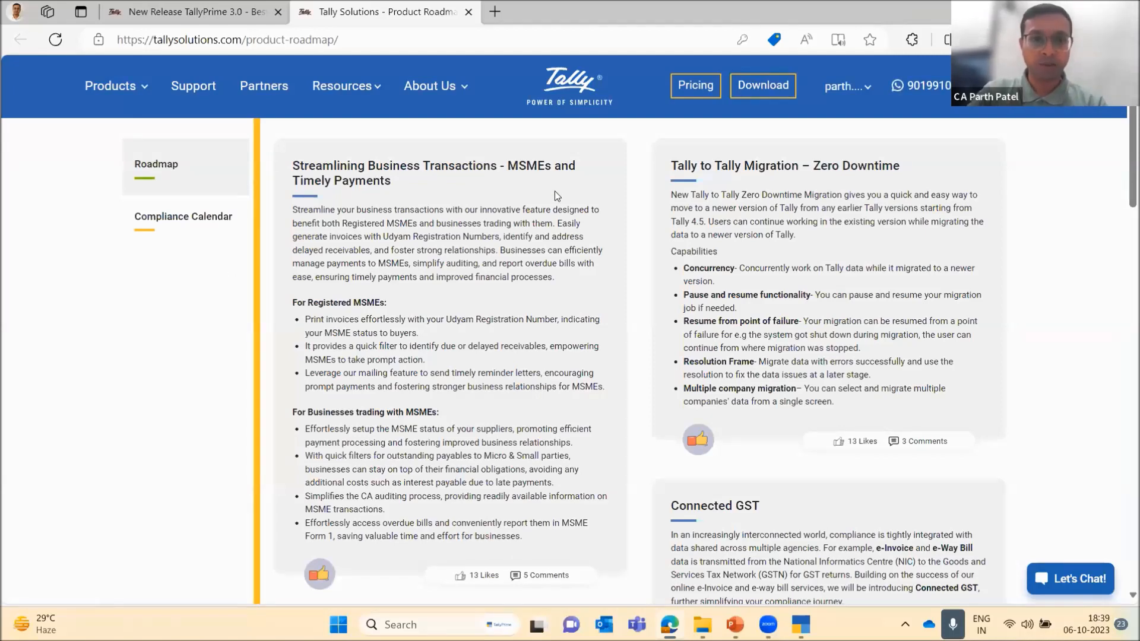
Look through the product roadmap from the MSME payments entry down to Connected GST, and highlight the Connected GST heading
scroll(555, 190, "down", 1)
scroll(554, 190, "up", 1)
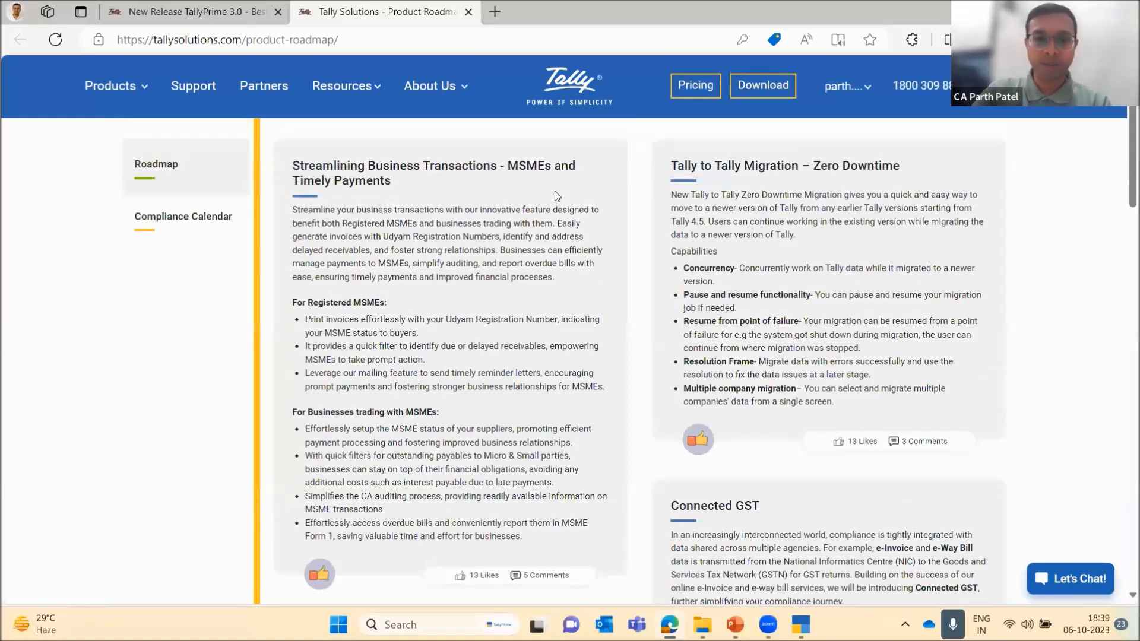
scroll(554, 191, "down", 2)
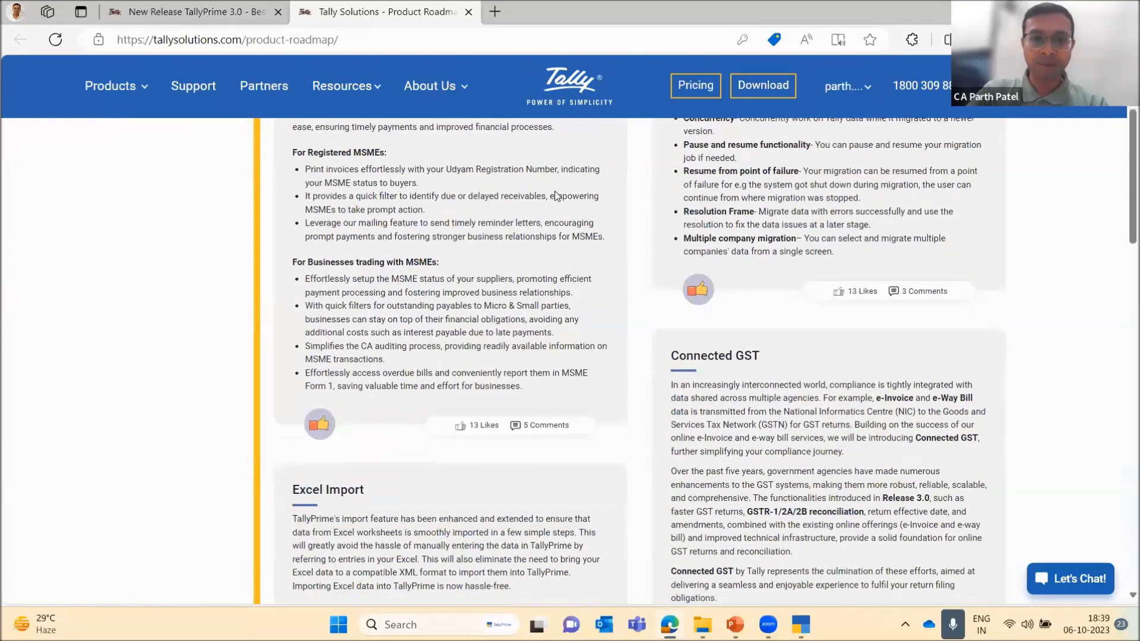
scroll(554, 190, "down", 1)
scroll(555, 191, "down", 1)
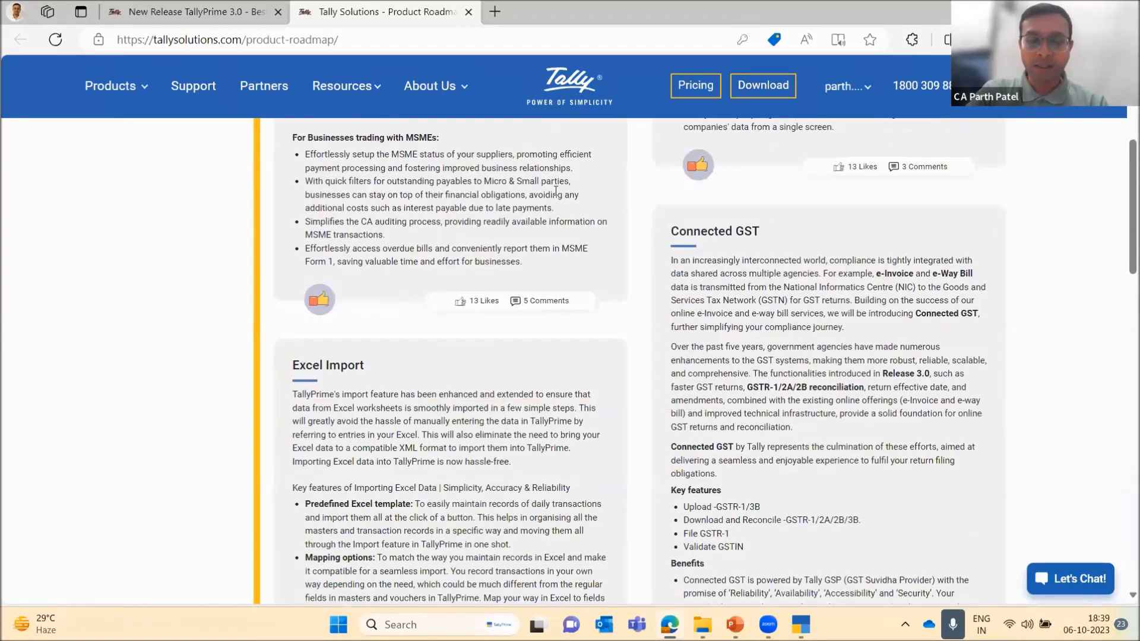
scroll(554, 190, "down", 1)
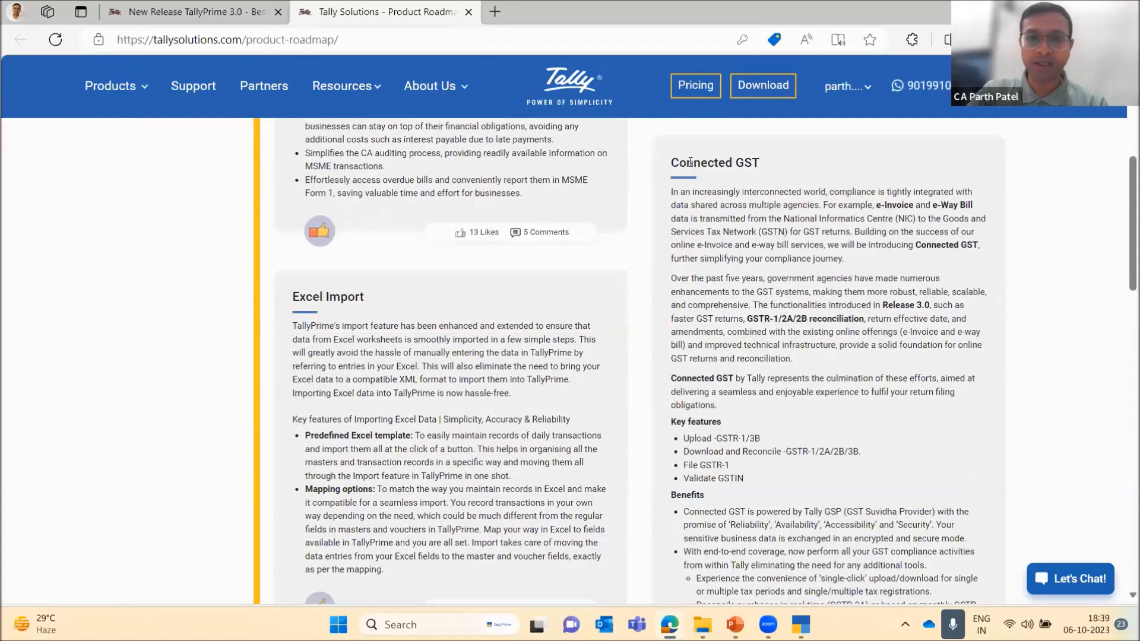
triple_click(690, 162)
left_click(715, 204)
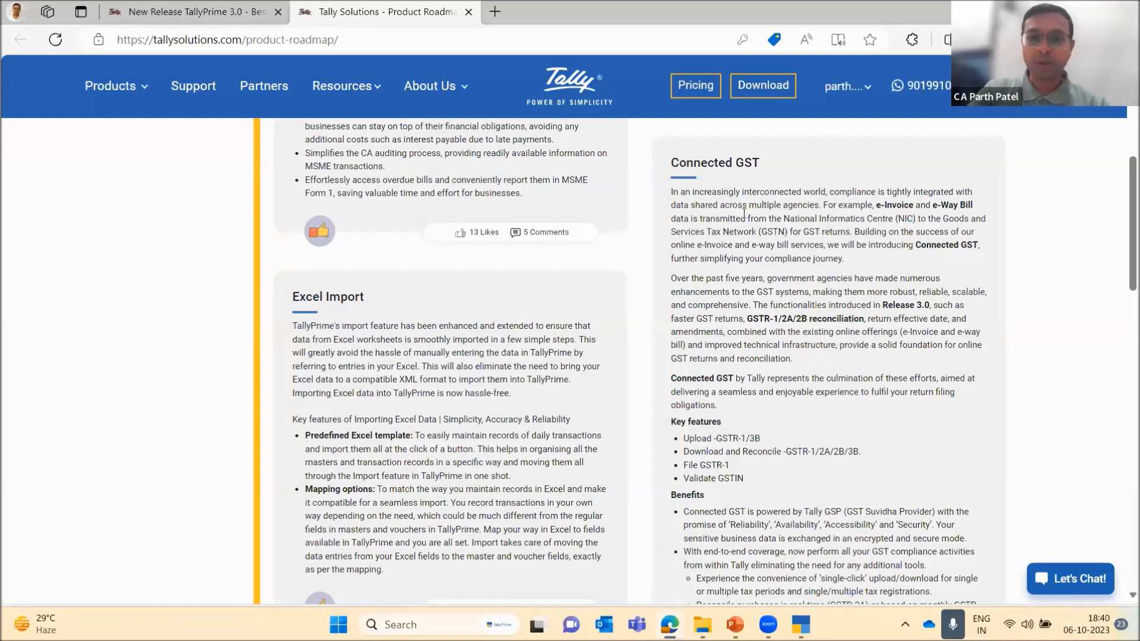
Read the Connected GST description and key features, highlighting the File GSTR-1 and Validate GSTIN items
scroll(718, 275, "down", 2)
scroll(717, 274, "up", 2)
scroll(717, 274, "down", 2)
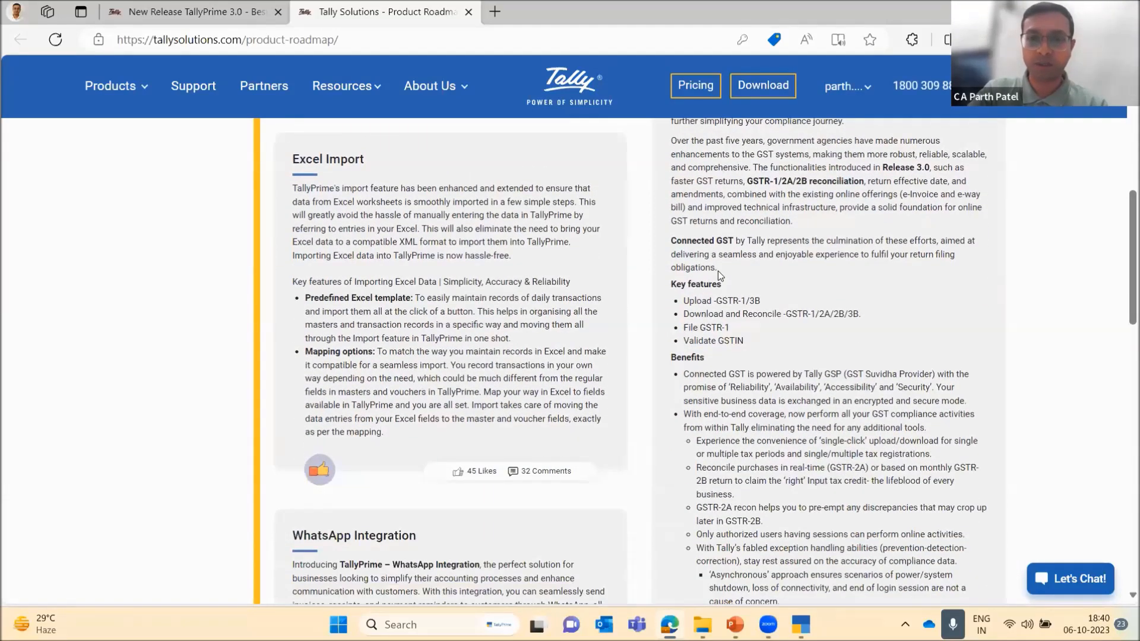
scroll(718, 271, "down", 1)
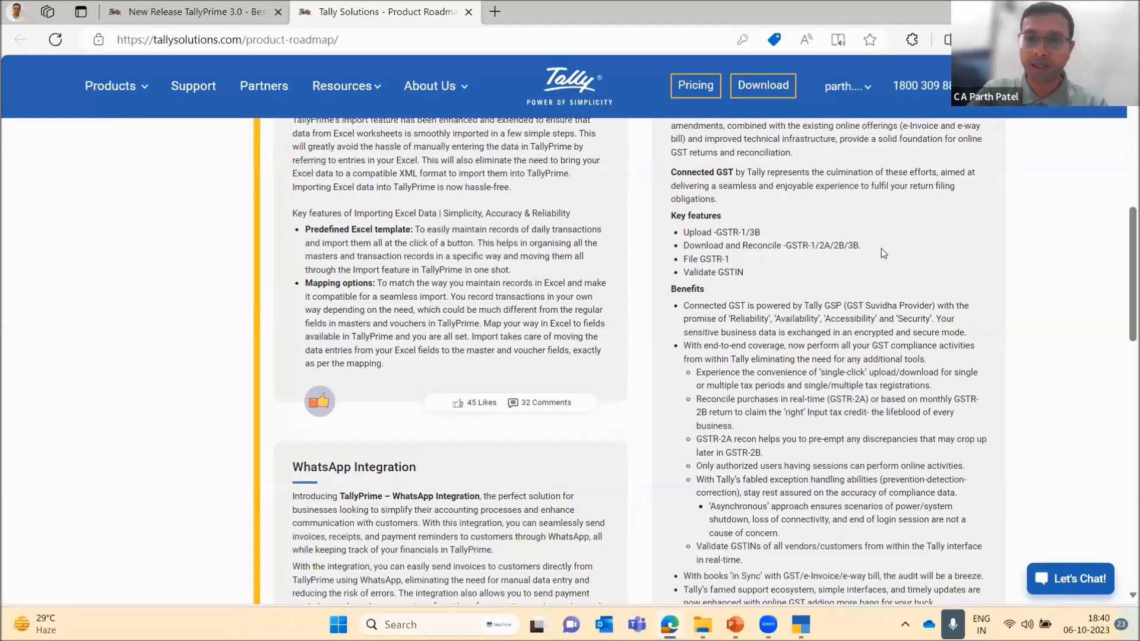
triple_click(692, 260)
left_click(749, 273)
double_click(705, 273)
left_click(754, 292)
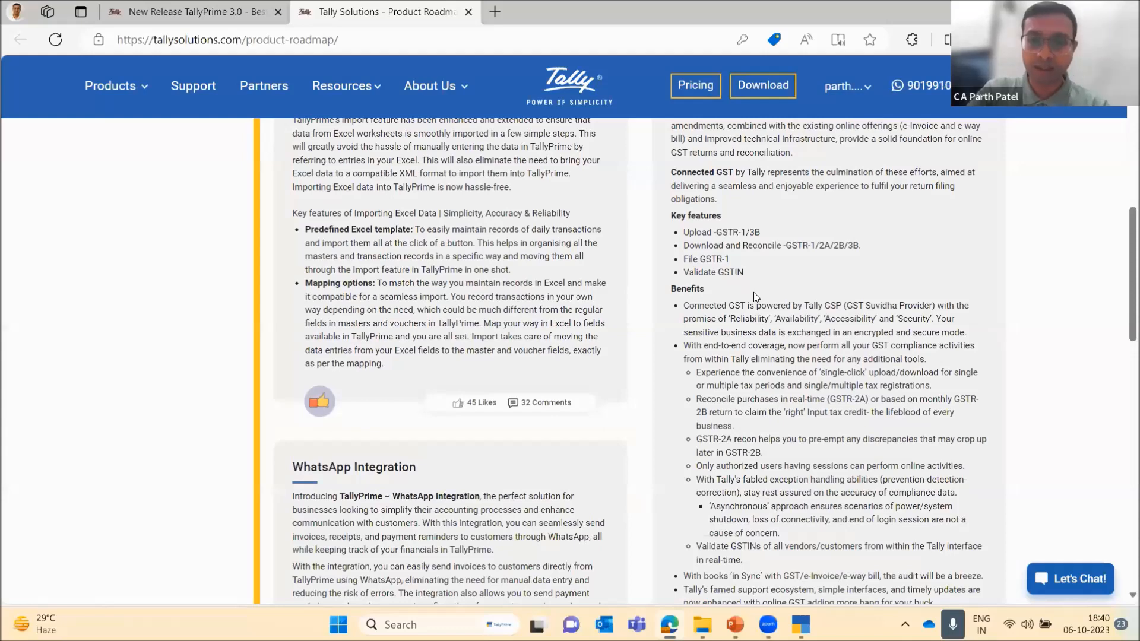
Review the Connected GST benefits, highlighting the line on books in sync with GST/e-Invoice/e-way bill, and revisit the section's introduction
scroll(753, 292, "down", 1)
scroll(753, 292, "up", 1)
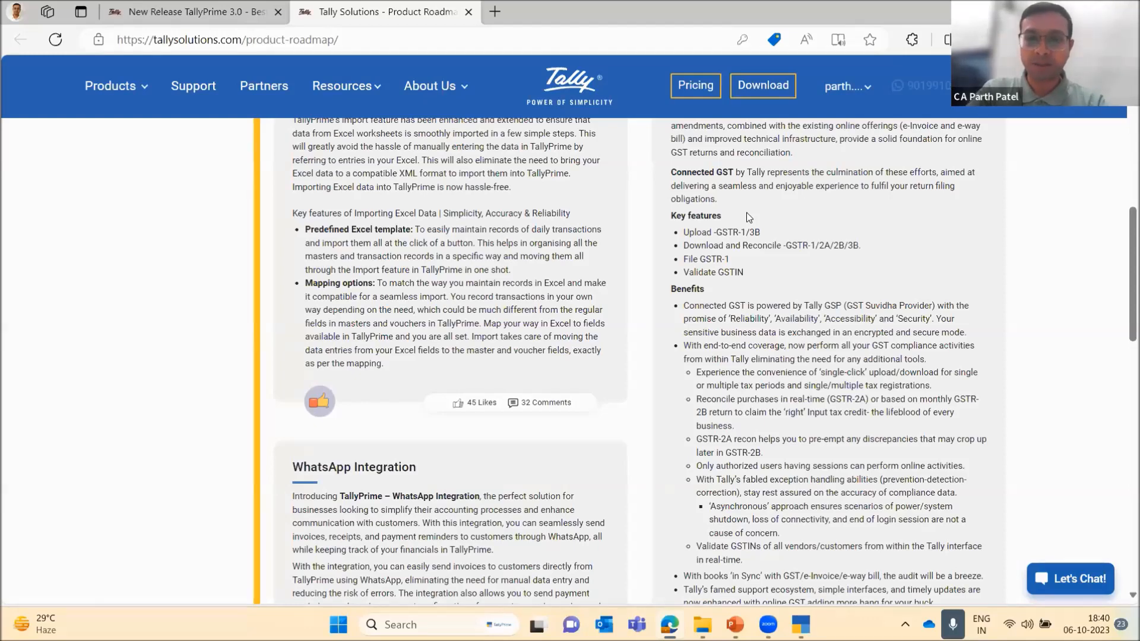
scroll(746, 217, "down", 1)
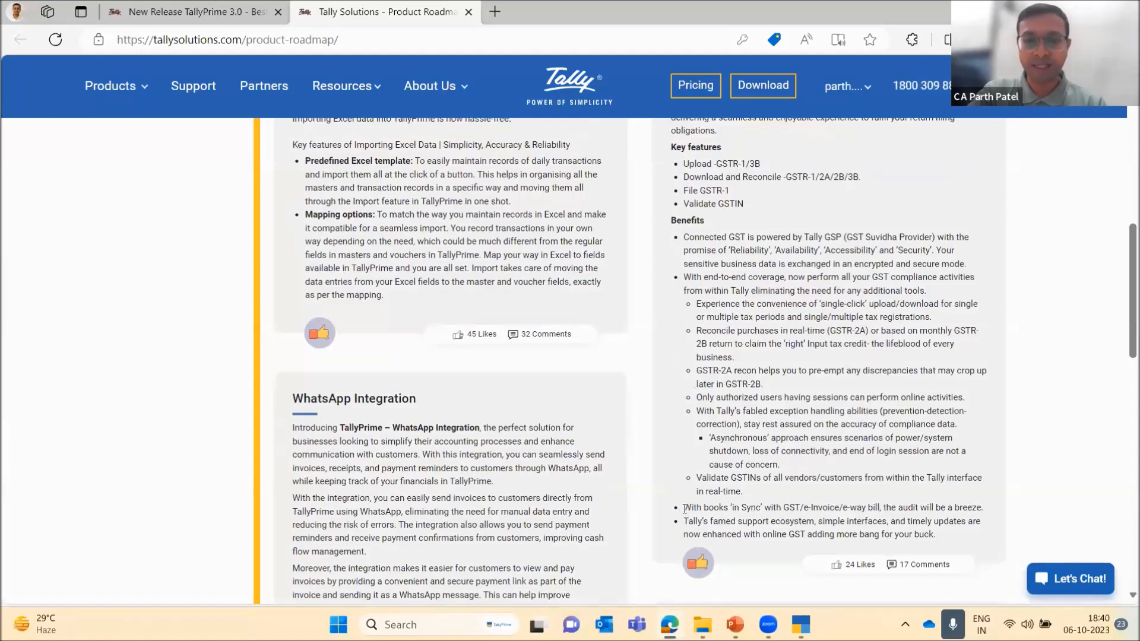
left_click_drag(685, 509, 993, 506)
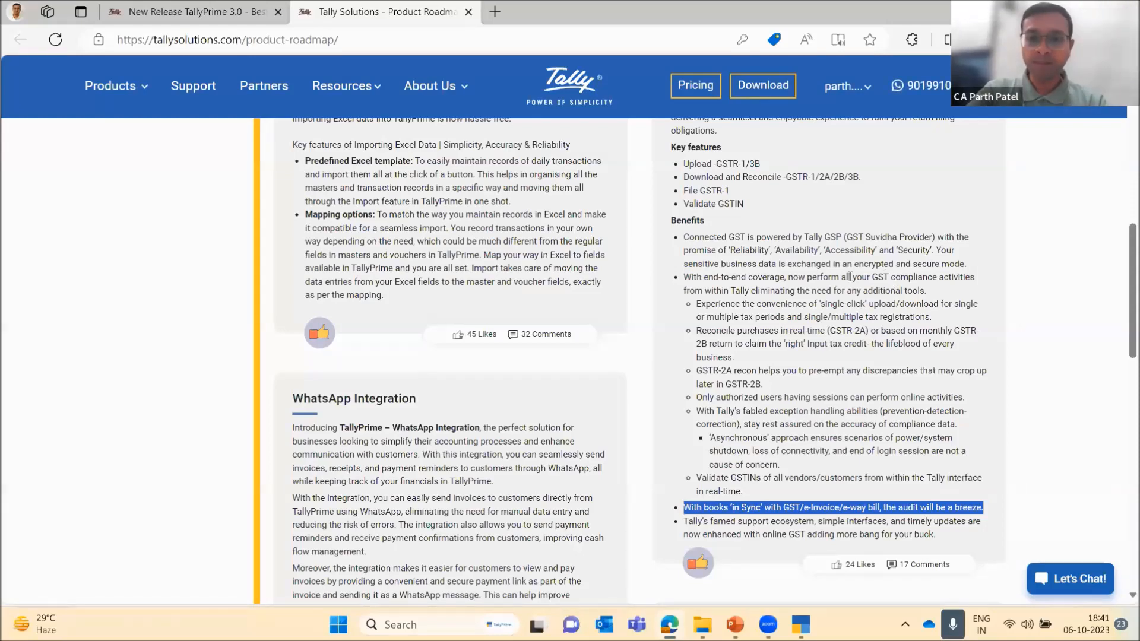
scroll(850, 276, "up", 5)
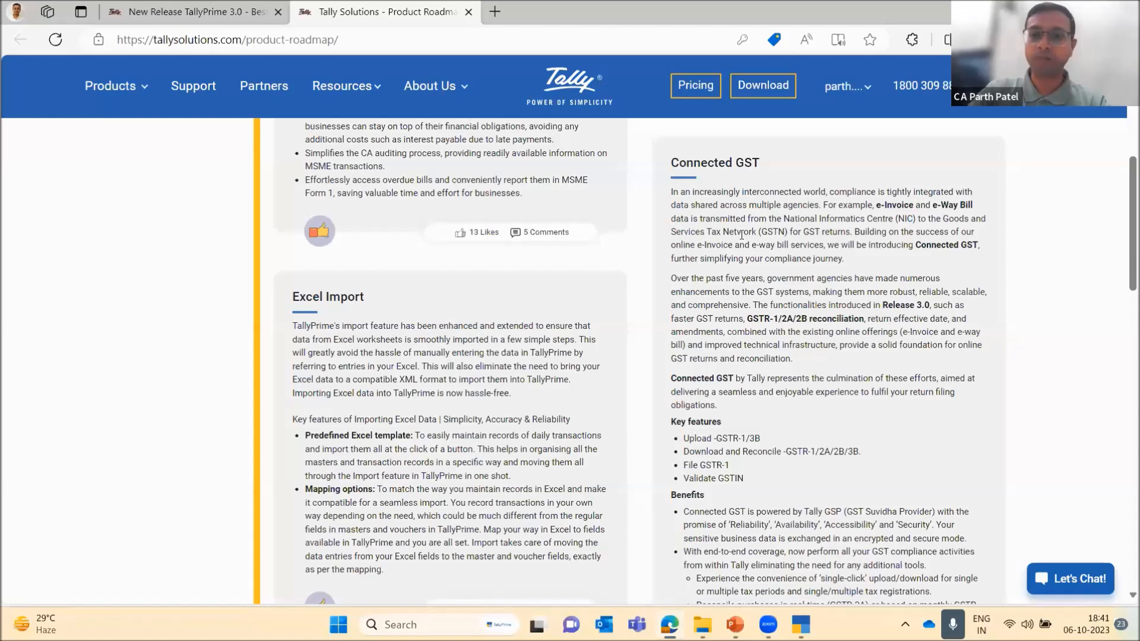
scroll(742, 235, "down", 3)
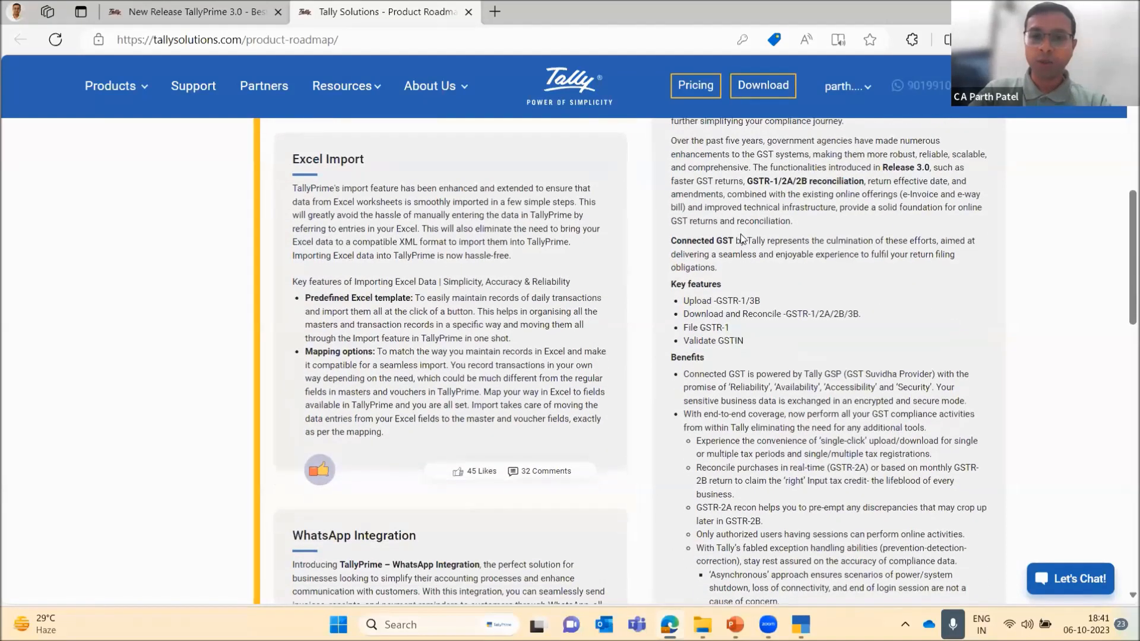